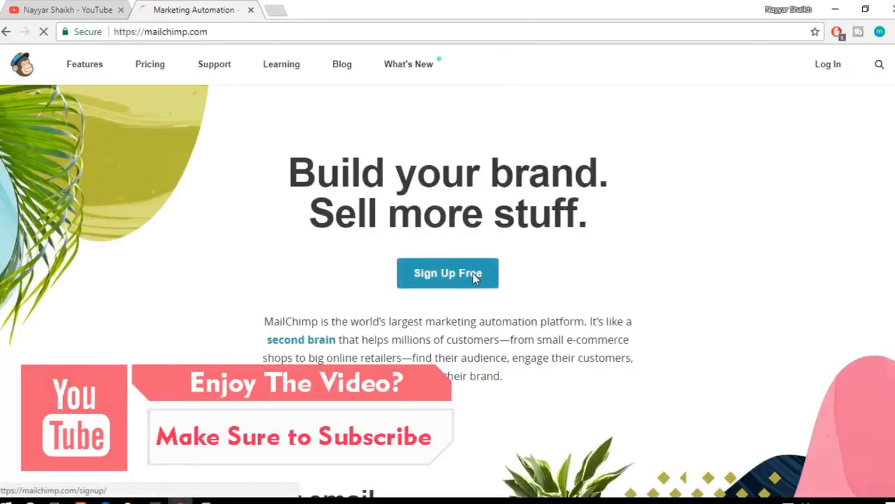
Step: Open the free MailChimp account sign-up form and enter the account holder's e-mail address
click(473, 275)
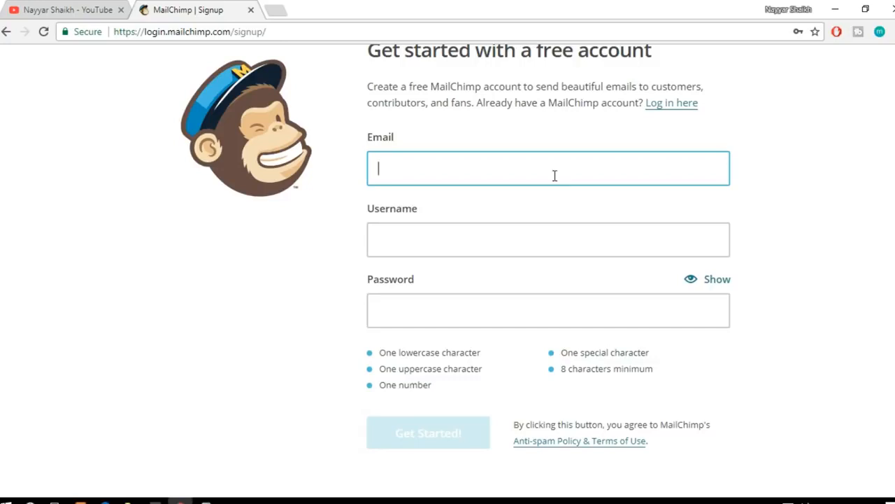
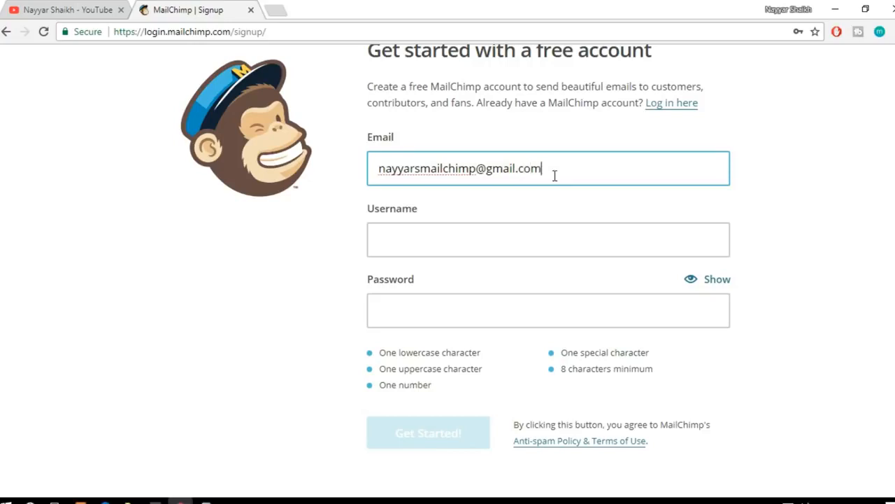
key(Tab)
Step: Copy the part of the e-mail address before the @ sign into the username field
drag(379, 168, 478, 162)
key(ctrl+c)
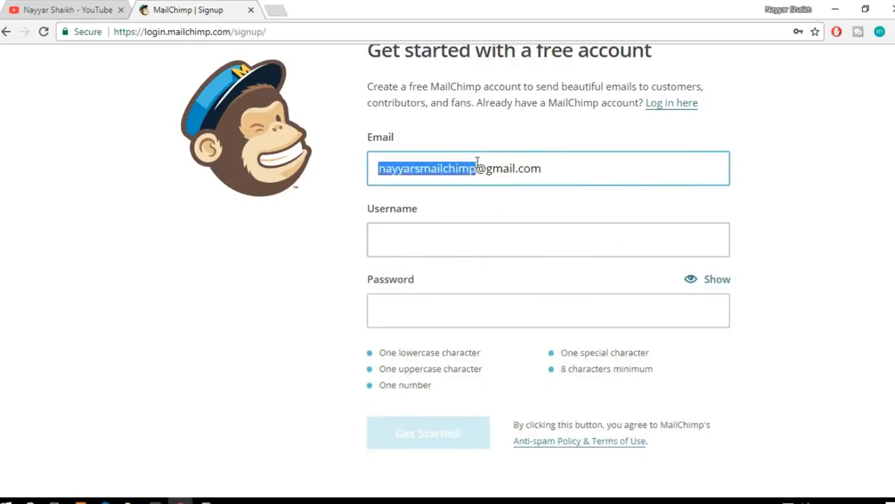
click(464, 236)
key(ctrl+v)
Step: Fill in the account password from the first saved browser login and reveal its characters
click(468, 332)
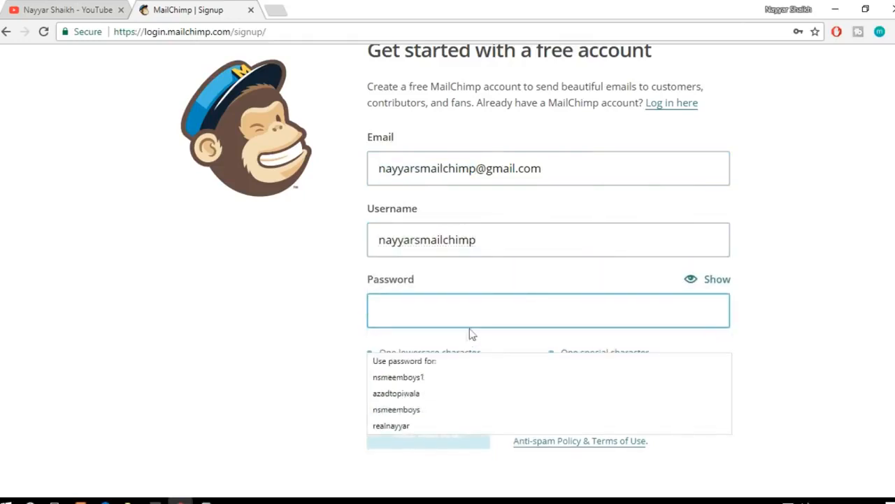
click(844, 300)
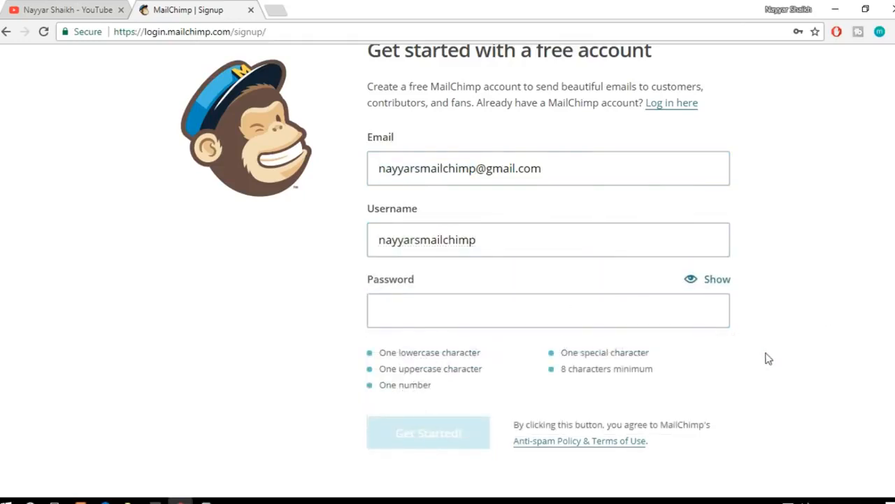
click(561, 310)
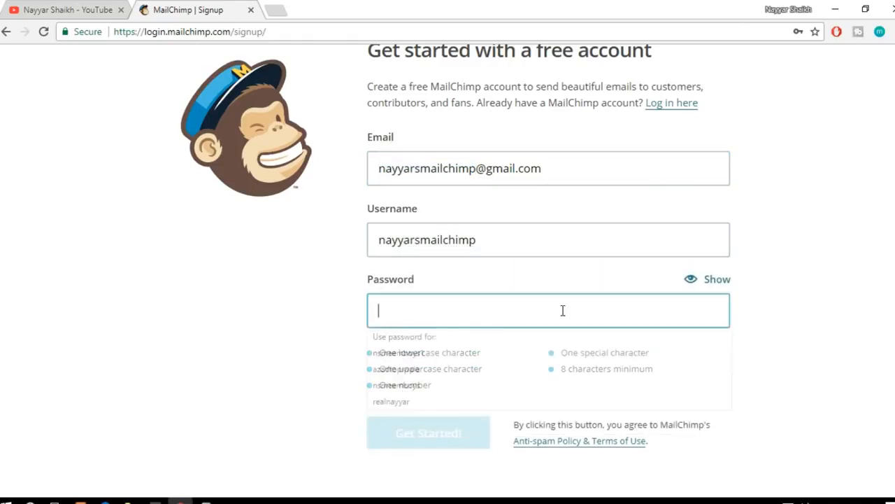
click(473, 353)
click(715, 279)
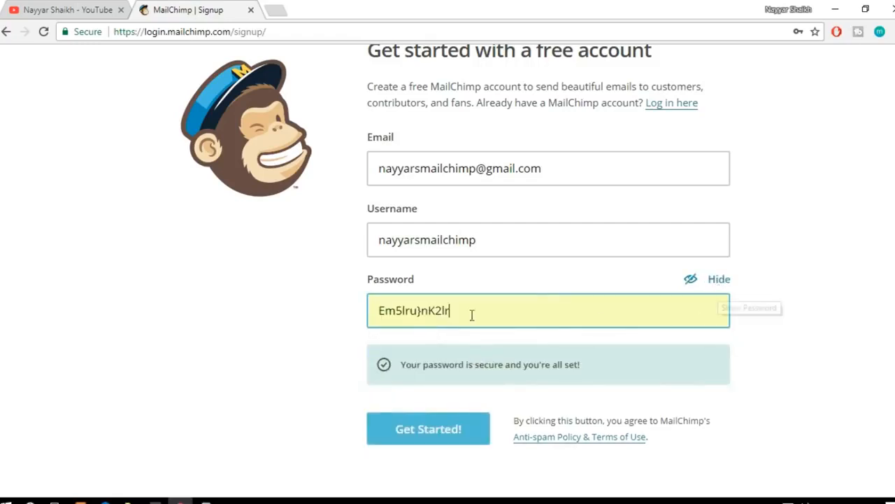
Step: Check the characters of the revealed password and submit the sign-up form
triple_click(397, 306)
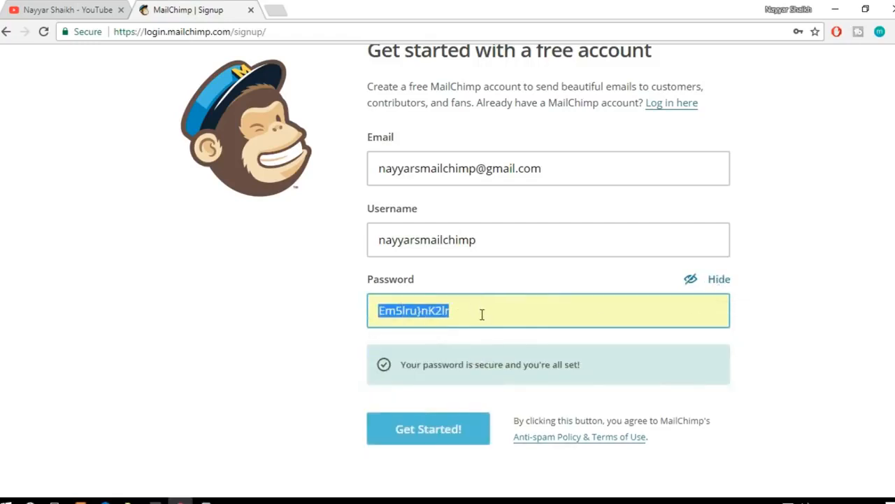
click(381, 313)
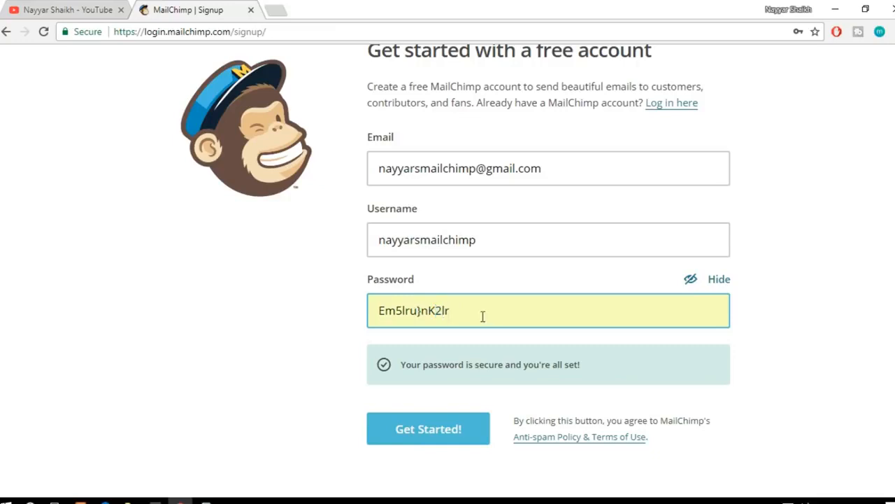
drag(482, 316, 370, 310)
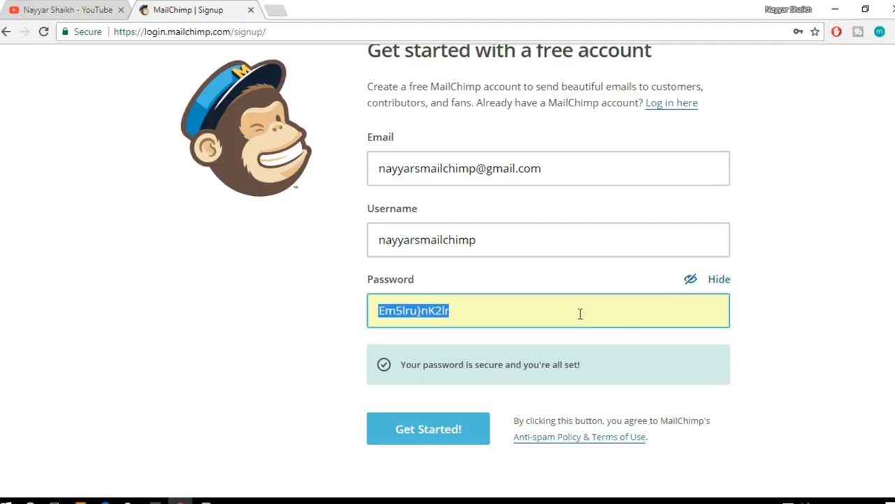
click(482, 311)
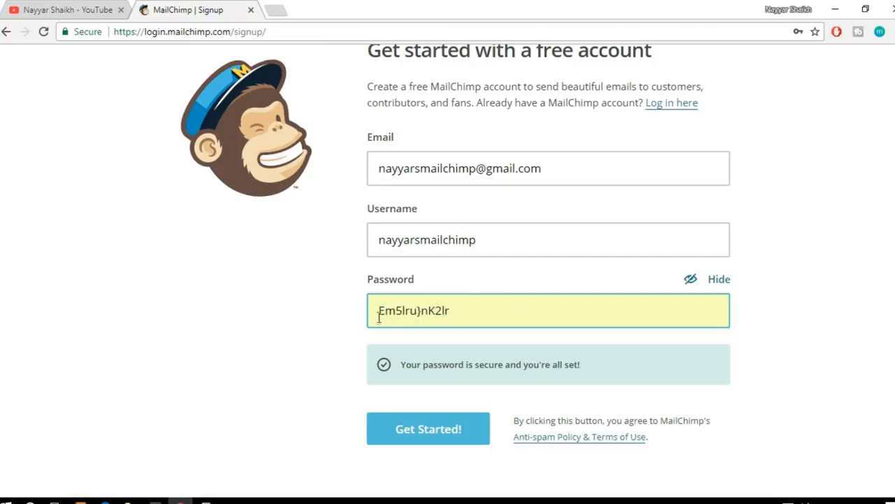
drag(378, 311, 415, 310)
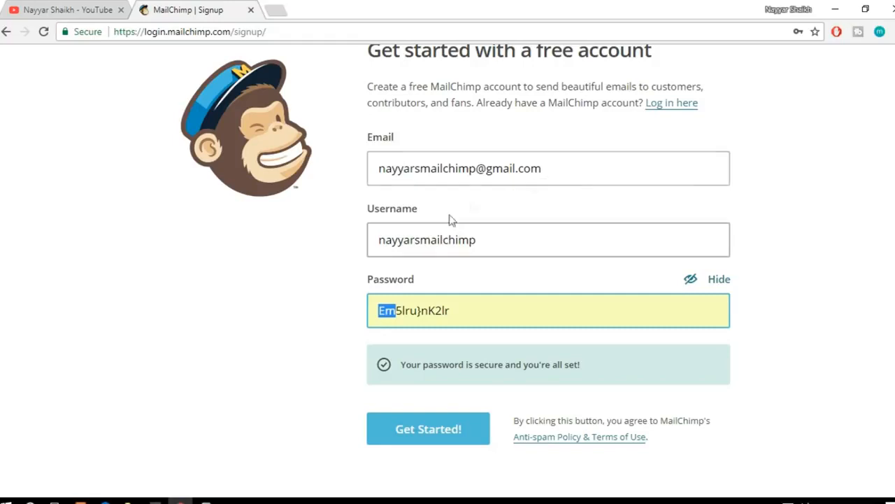
click(433, 432)
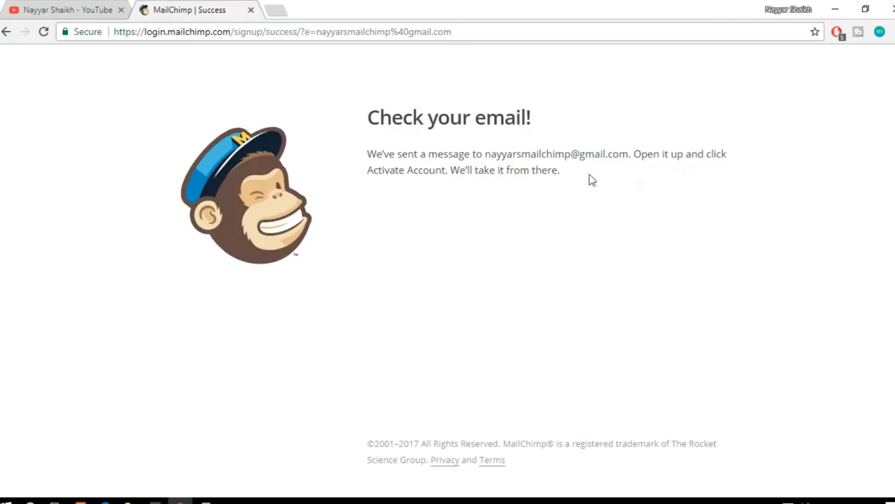
Step: Open Gmail in a new browser tab and activate the account from the MailChimp Client Services e-mail
click(273, 8)
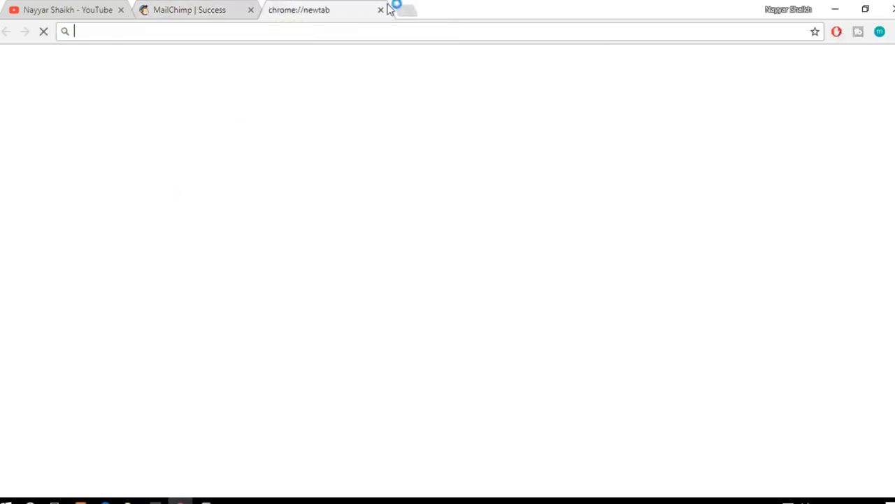
text(gm)
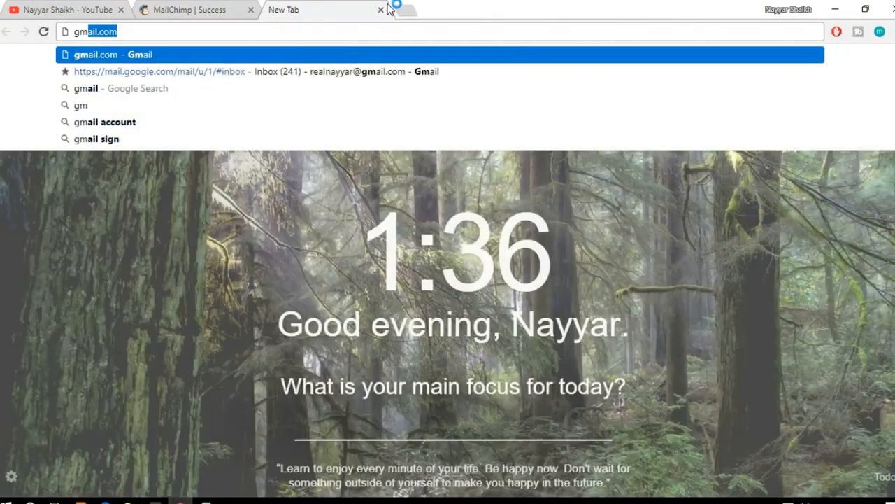
key(Return)
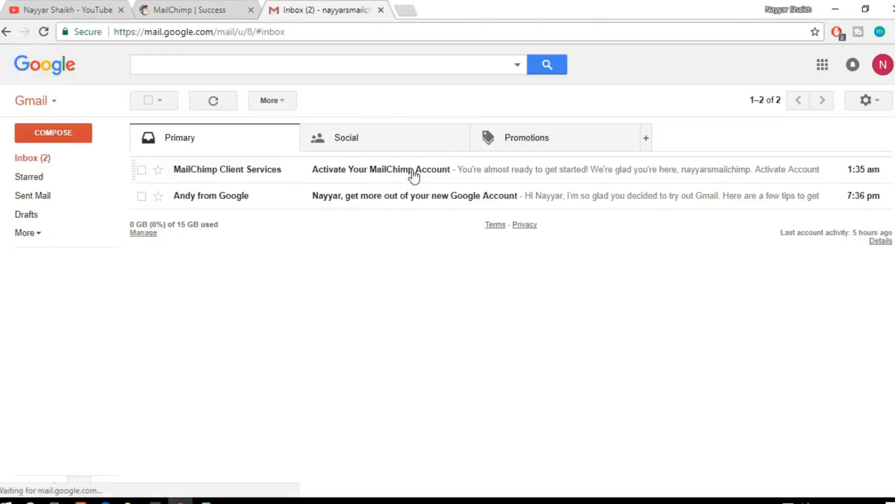
click(414, 174)
scroll(644, 280, down, 3)
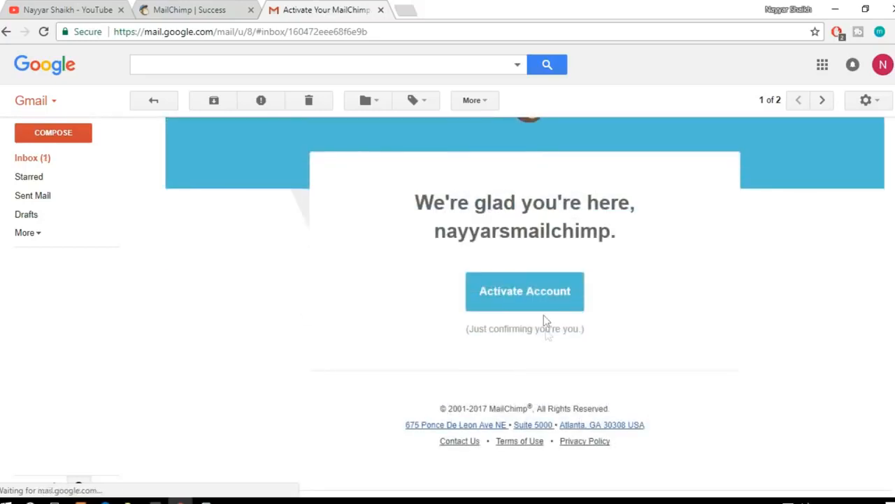
click(526, 297)
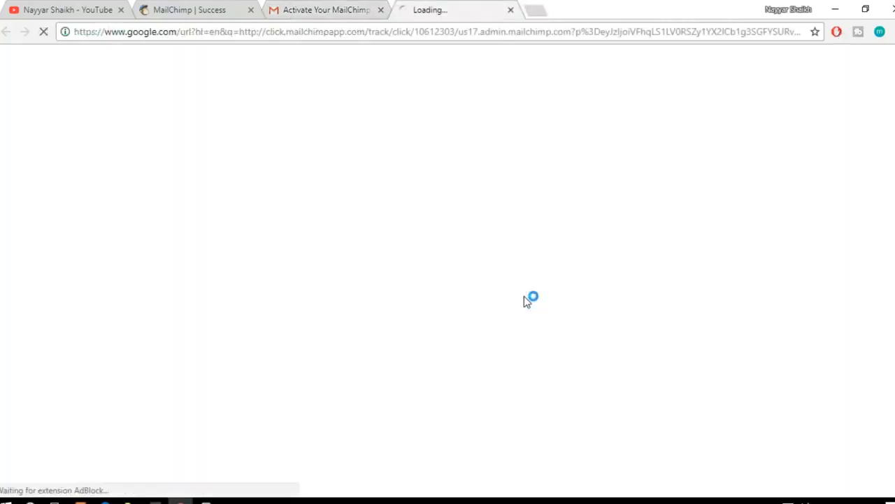
Step: Close the sign-up success and Gmail tabs, and confirm on the verification page that you are not a robot
click(252, 11)
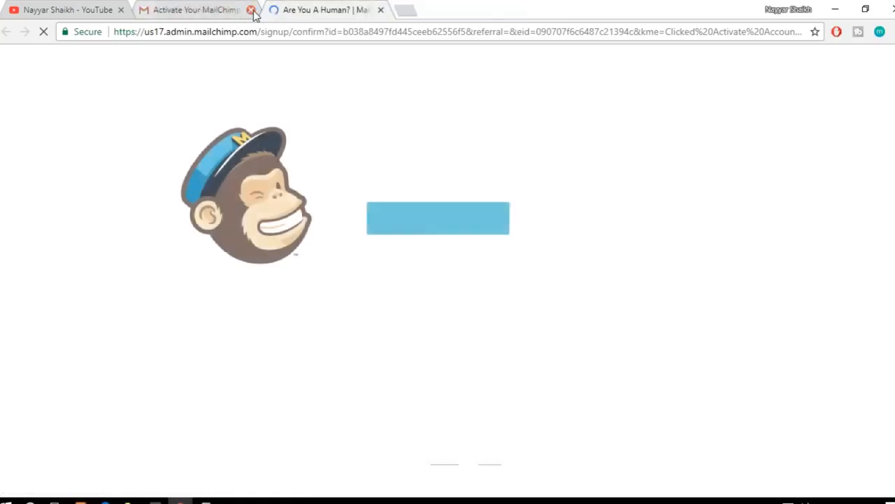
click(251, 10)
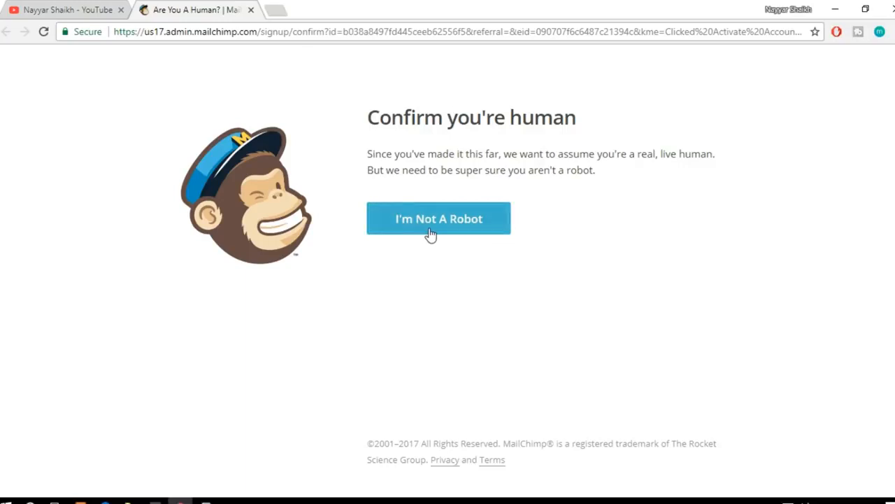
click(471, 235)
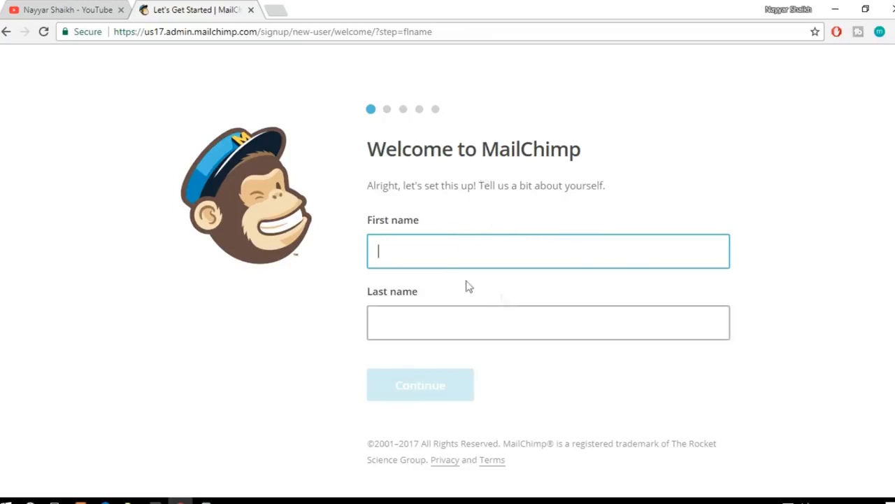
Step: Enter the account holder's first and last name and continue to the business details
text(Nayyar)
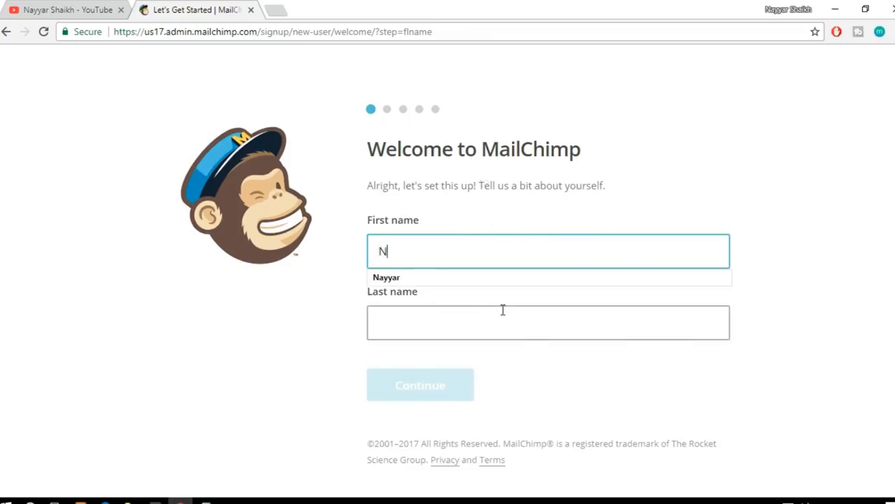
key(Tab)
text(Shaikh)
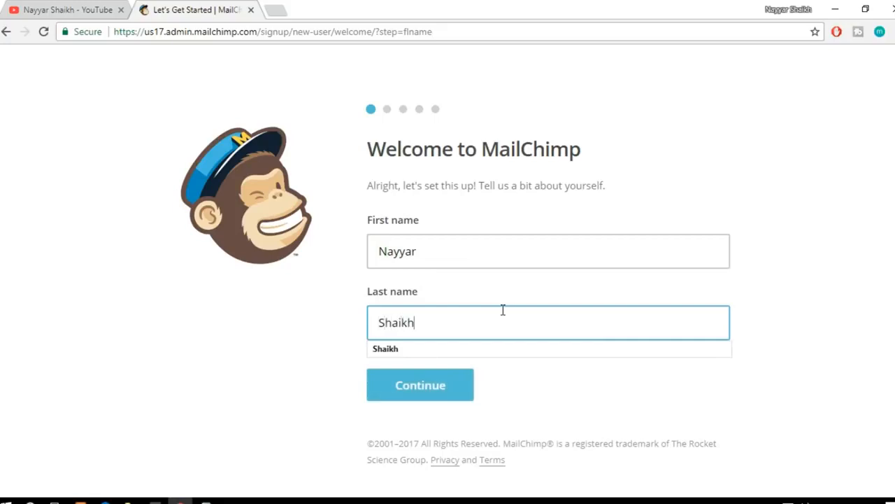
click(447, 390)
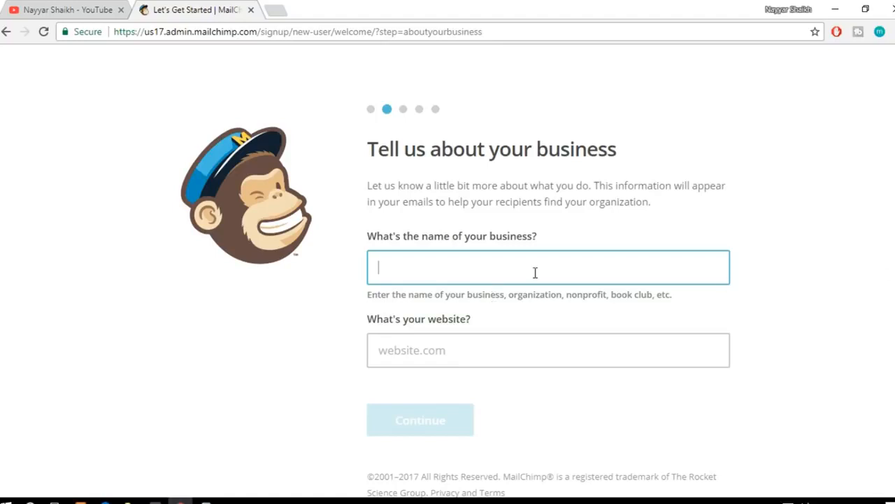
text(BloggDude)
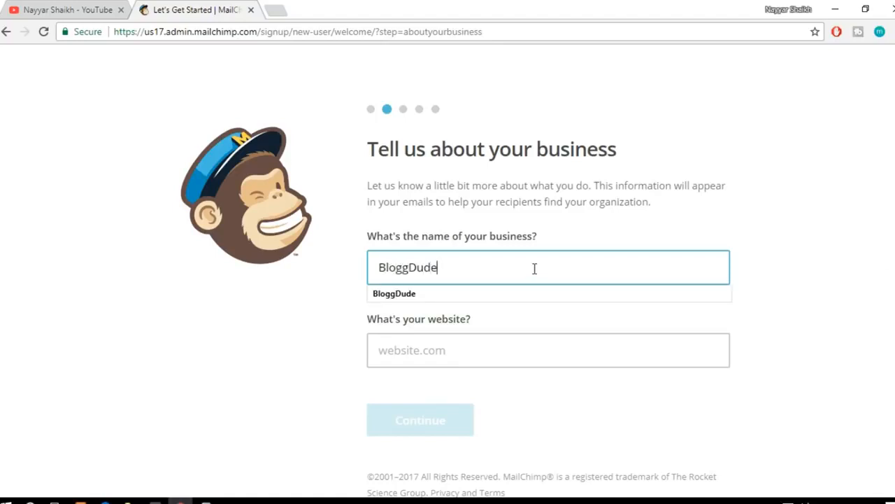
key(Tab)
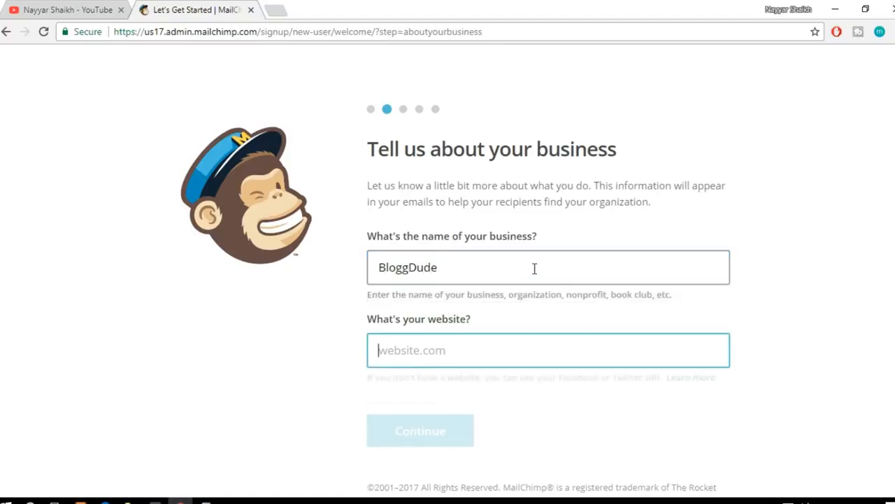
text(ww.)
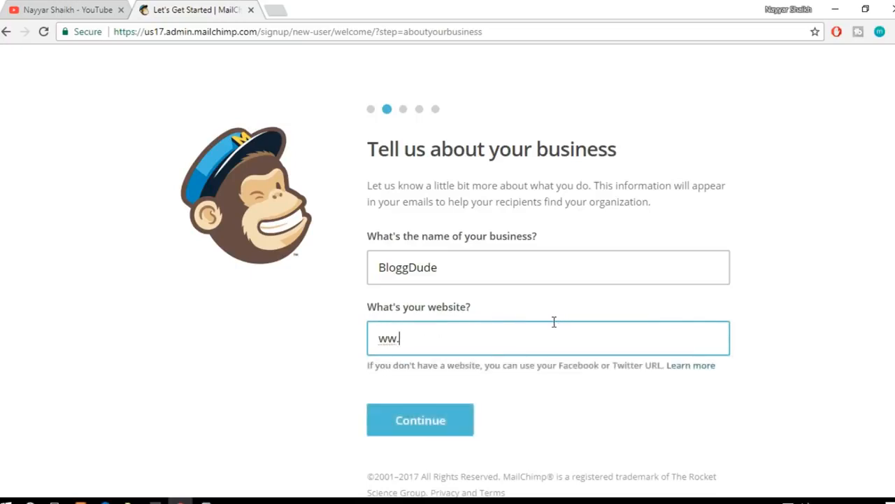
key(BackSpace)
key(Down)
click(539, 363)
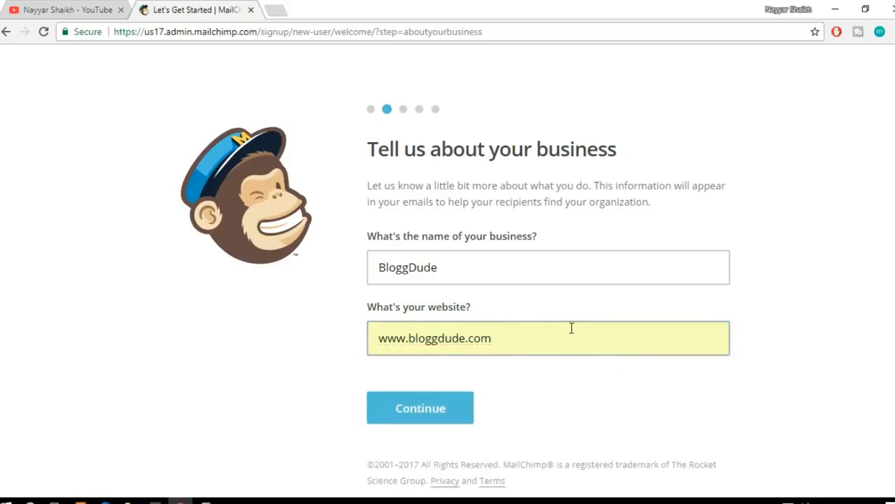
click(443, 410)
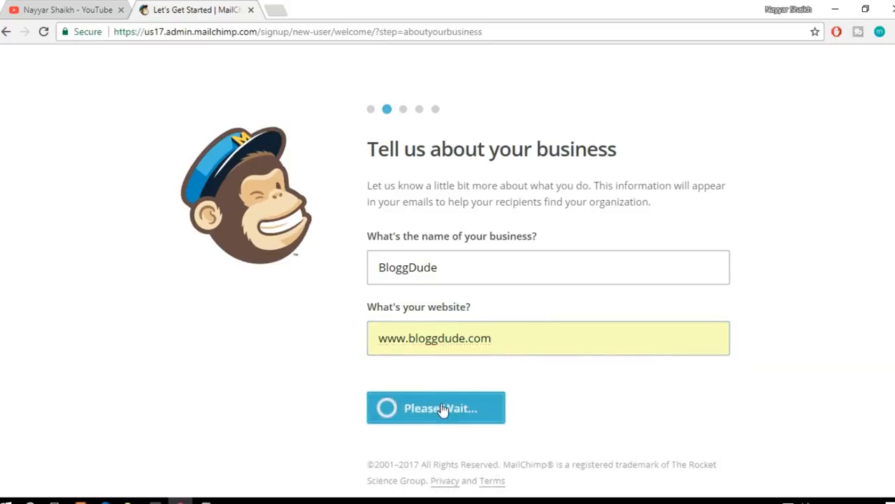
Step: Fill in the business address fields with the first saved browser address
scroll(765, 227, down, 3)
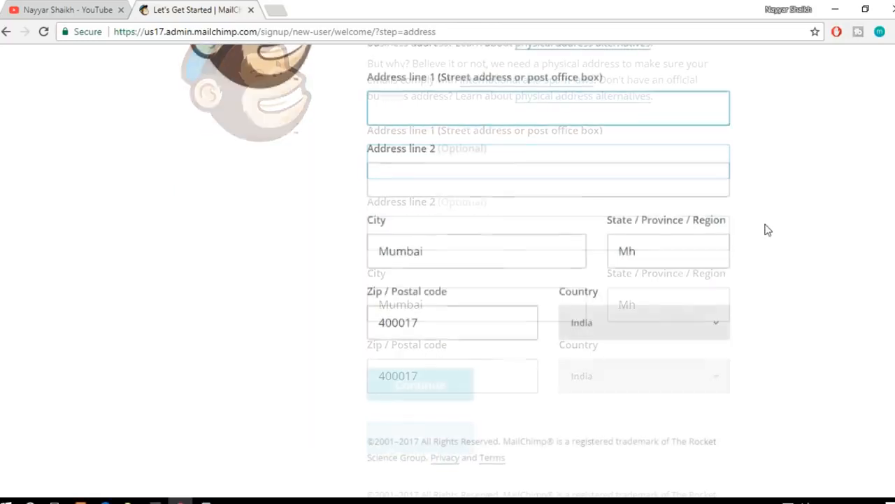
click(434, 121)
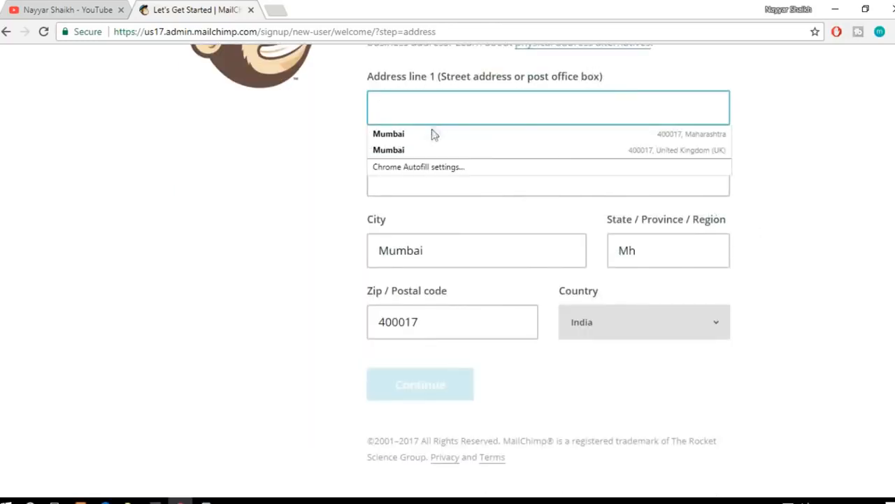
click(435, 133)
scroll(439, 168, up, 2)
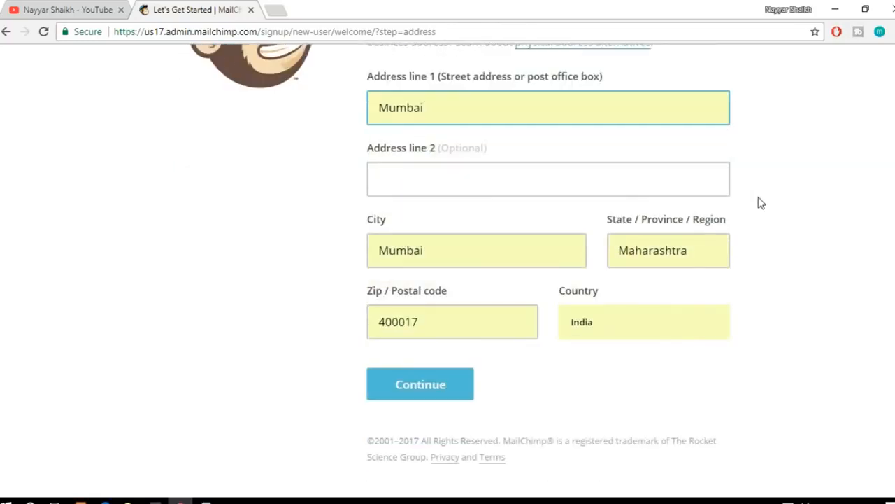
Step: Submit the business address and answer No to whether the business sells anything online
click(439, 385)
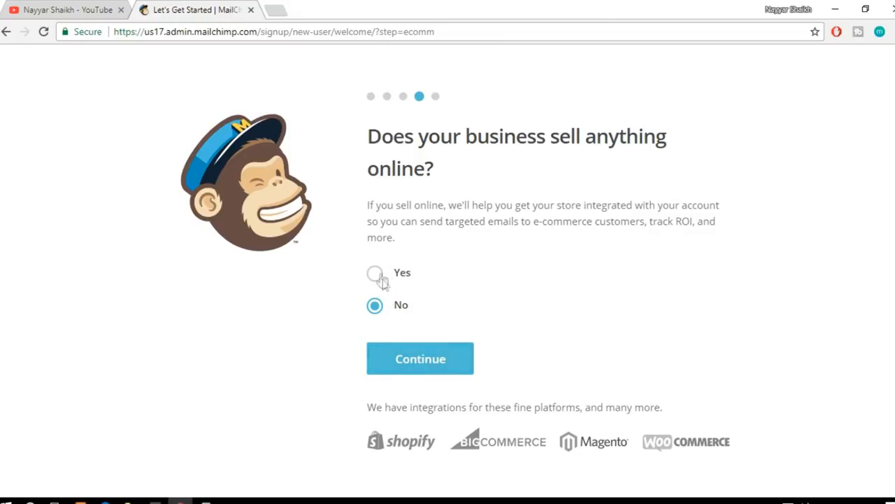
click(425, 372)
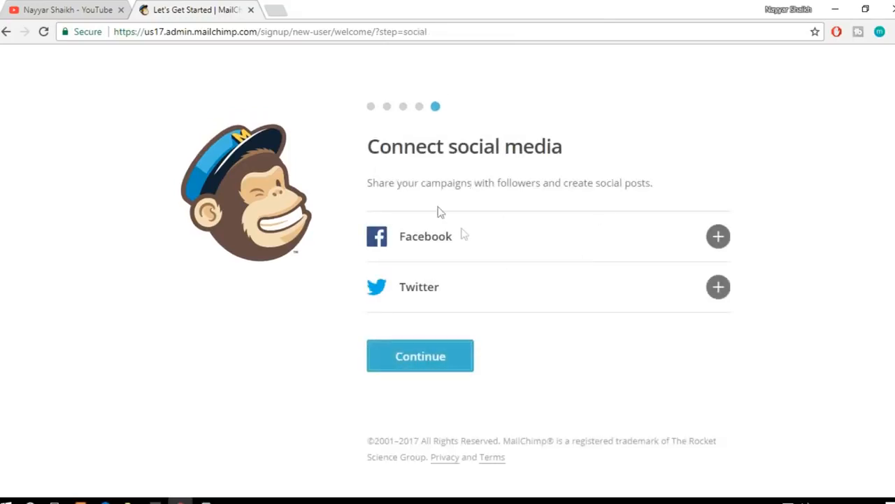
Step: Connect the Facebook account with MailChimp's posts visible to Only me, and connect the Twitter account
click(719, 238)
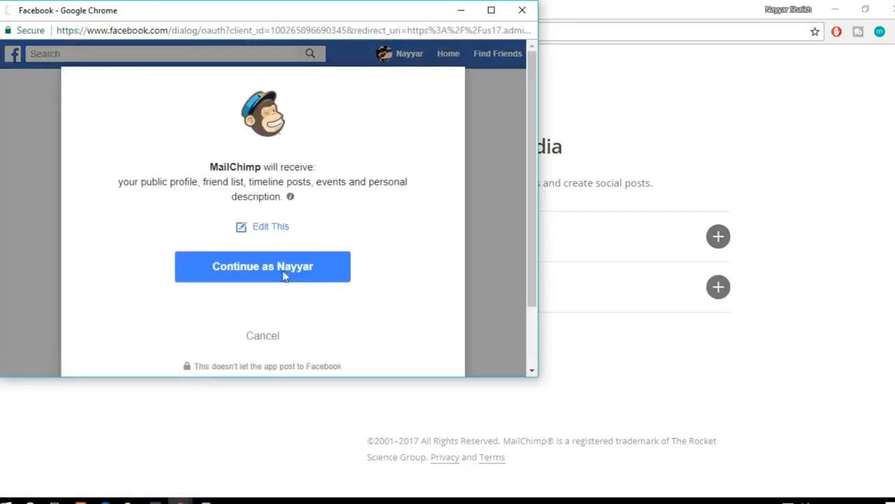
click(279, 276)
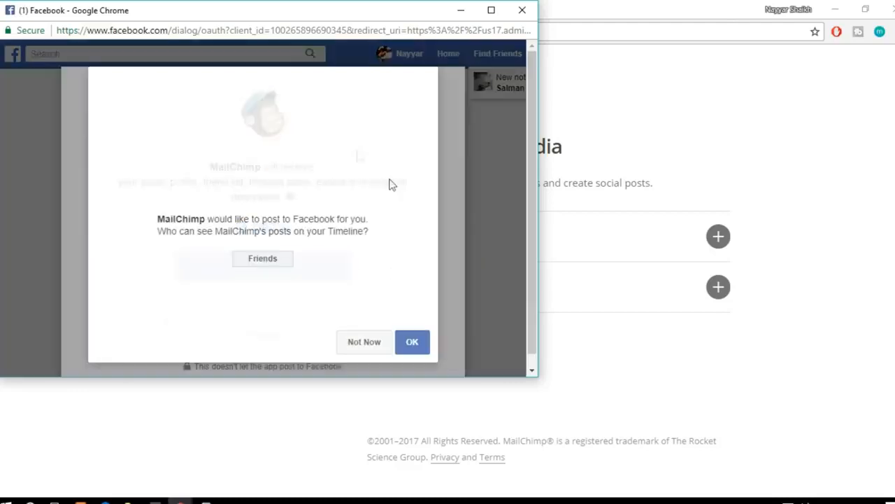
click(280, 260)
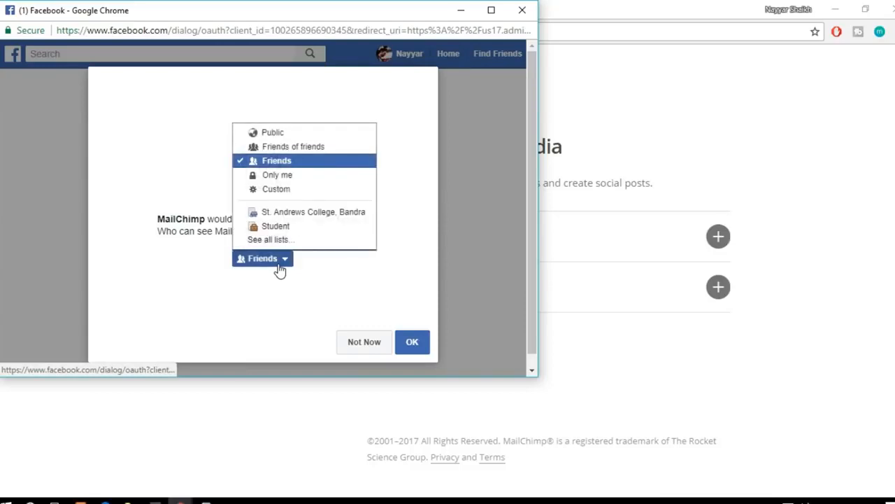
click(300, 178)
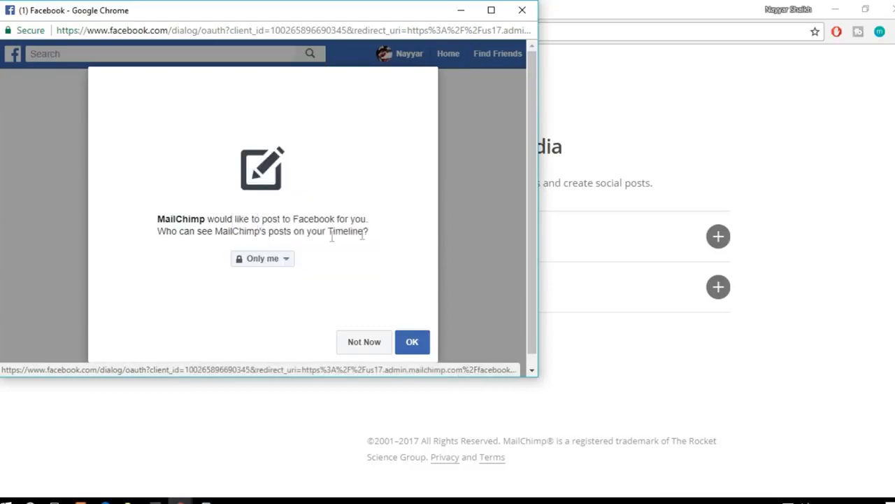
click(420, 347)
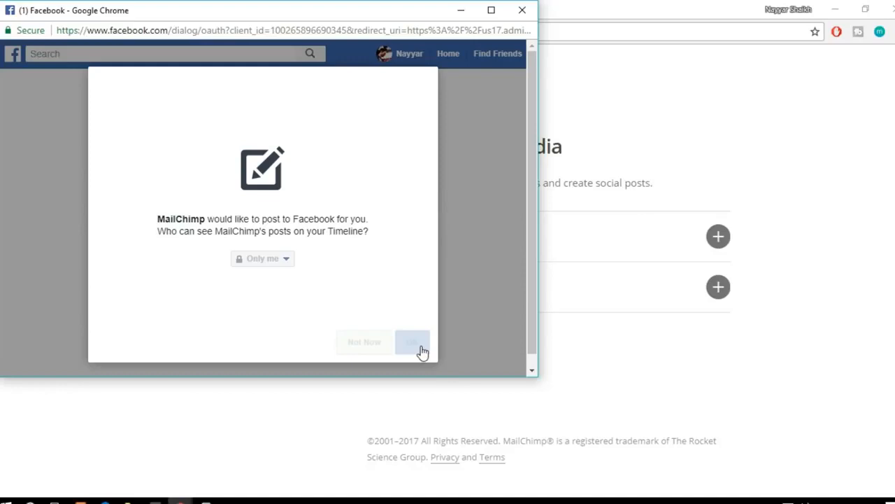
click(417, 351)
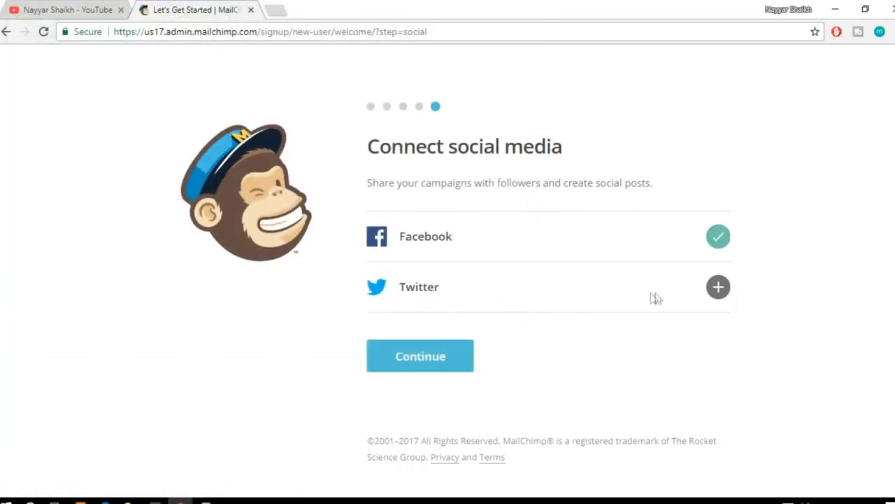
click(723, 293)
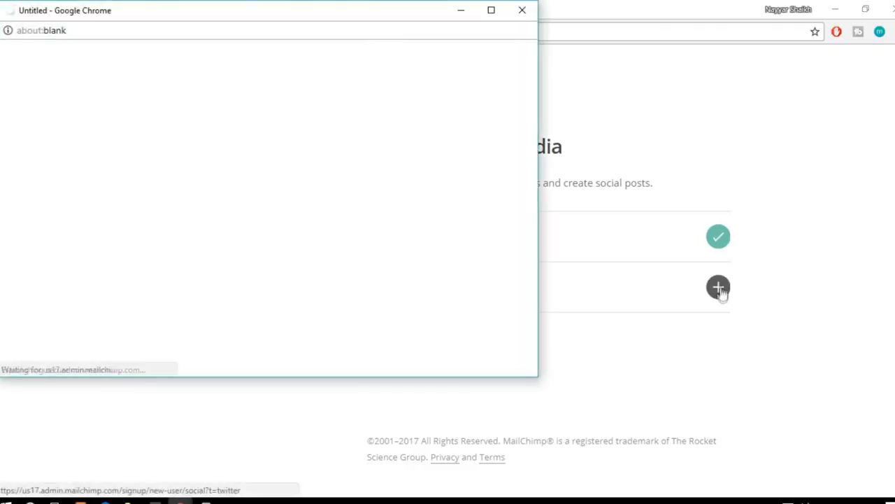
click(101, 176)
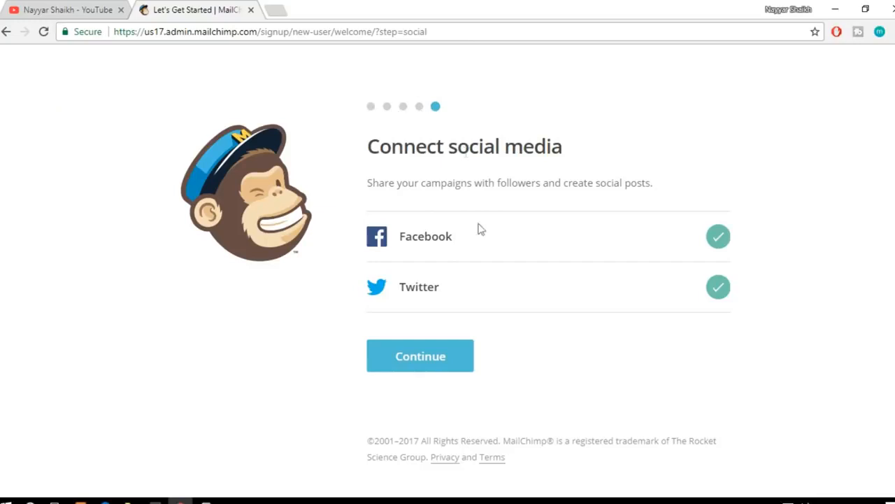
Step: Finish the account setup without subscribing to either newsletter, and dismiss the automations announcement on the dashboard
click(423, 358)
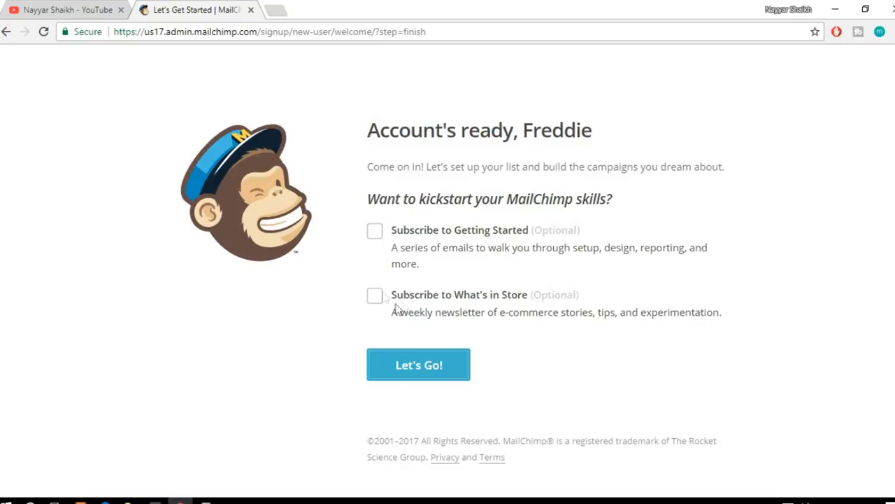
click(423, 375)
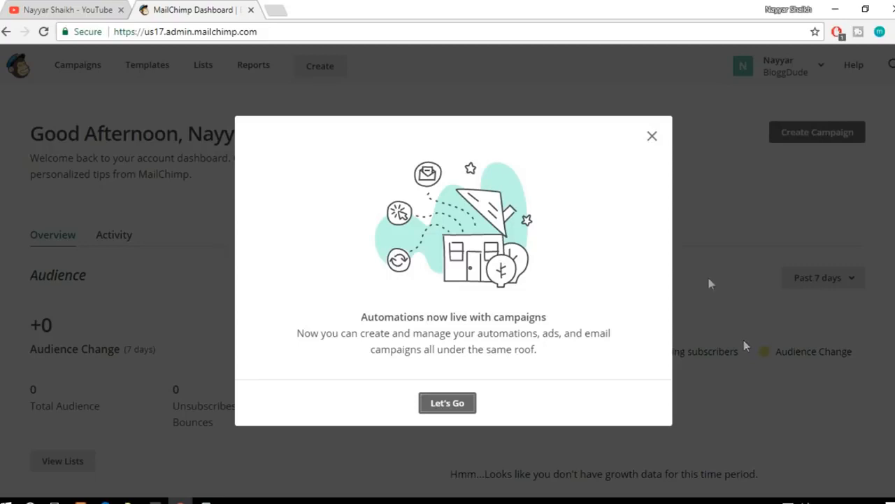
click(653, 137)
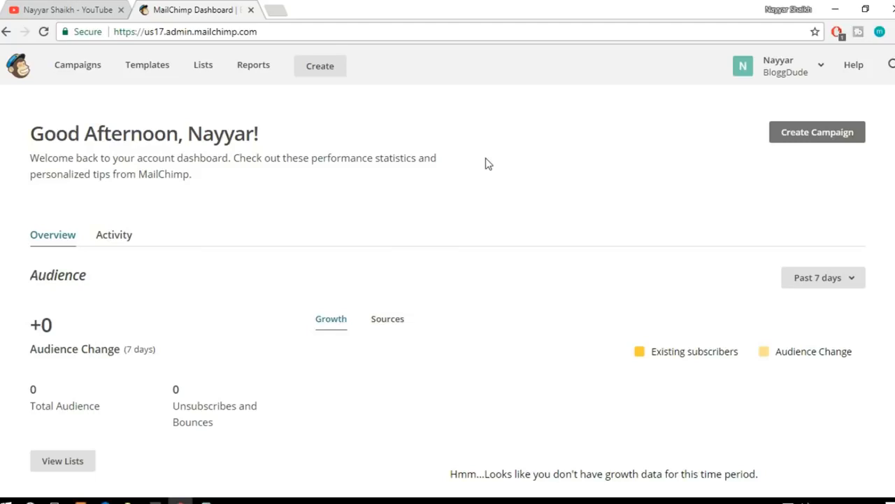
Step: Start a new email template and look at the Code your own starting points
click(148, 68)
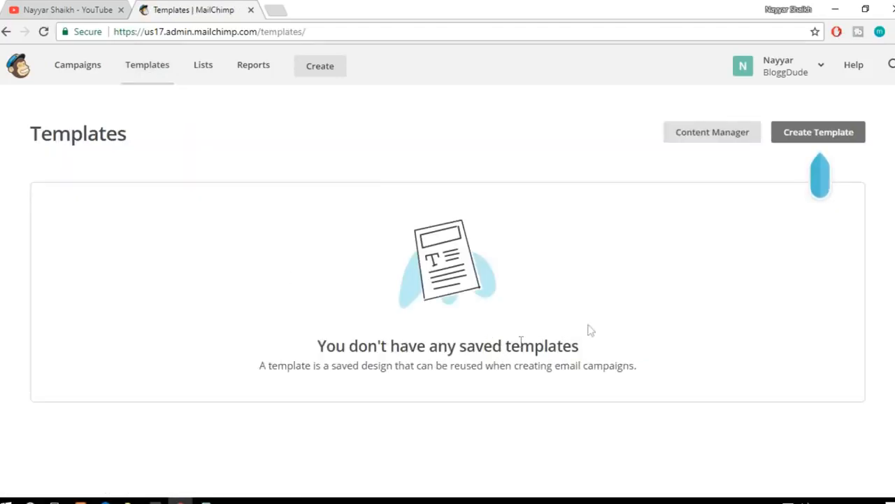
click(812, 142)
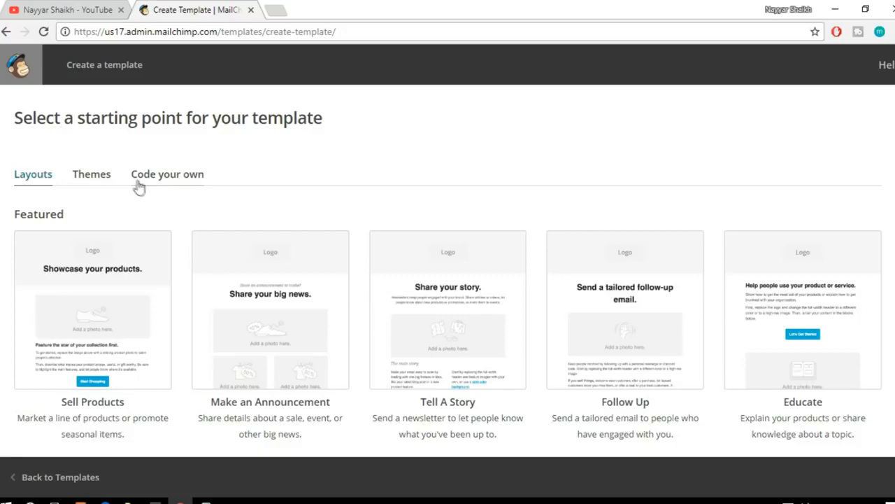
click(166, 175)
scroll(581, 302, down, 1)
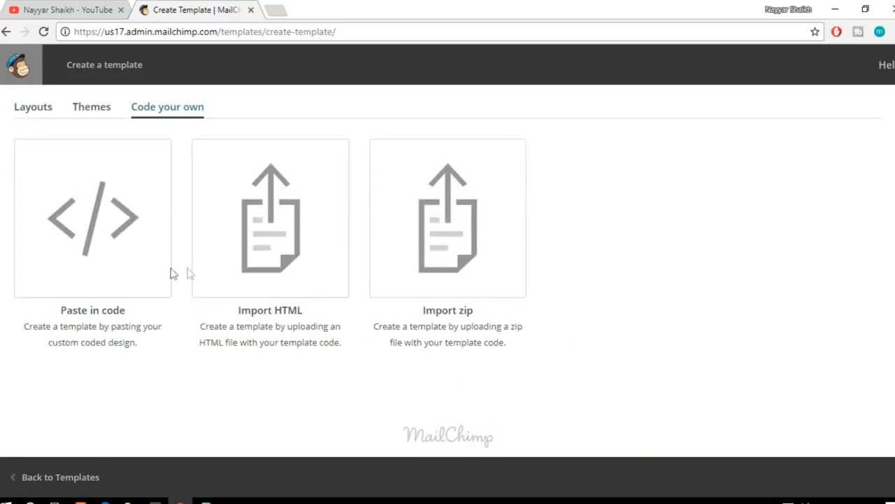
scroll(331, 240, up, 1)
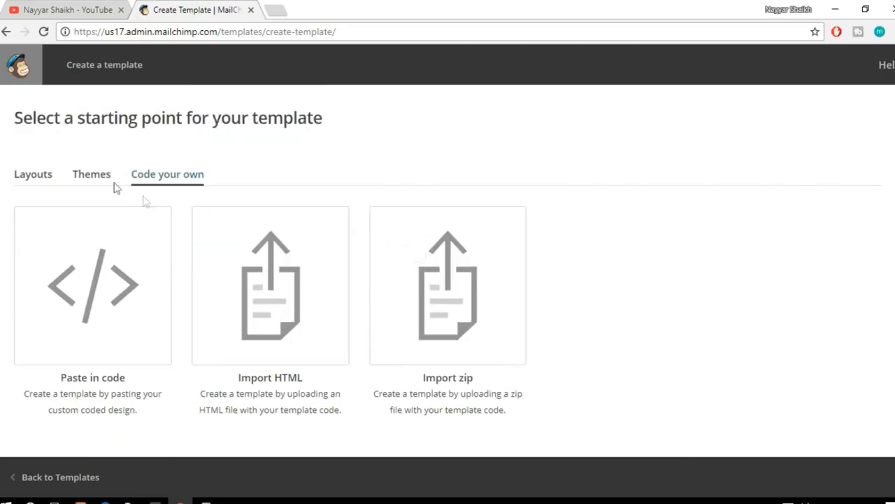
Step: Browse the template themes and start the template from the featured Monthly Contest theme
click(93, 176)
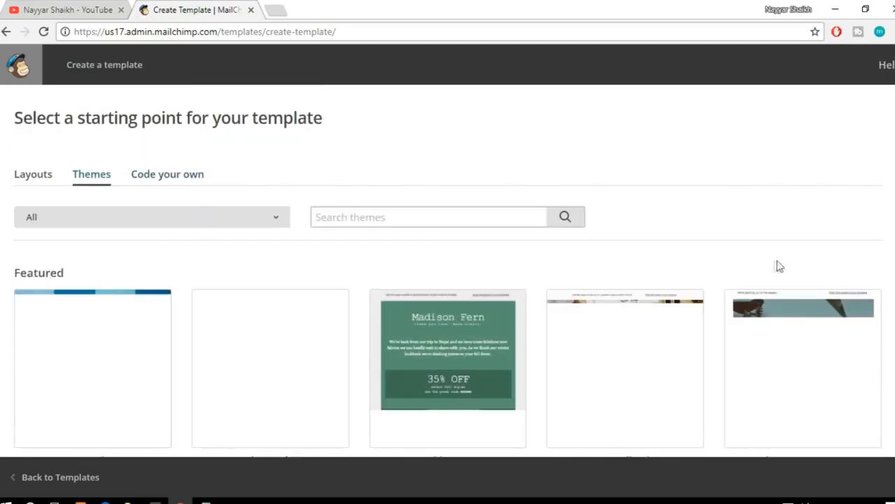
scroll(789, 255, down, 1)
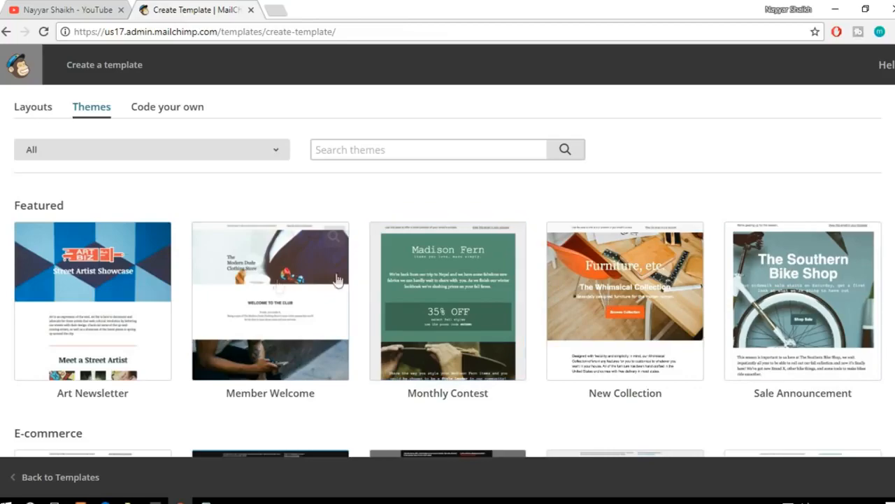
scroll(555, 352, down, 2)
scroll(556, 352, down, 5)
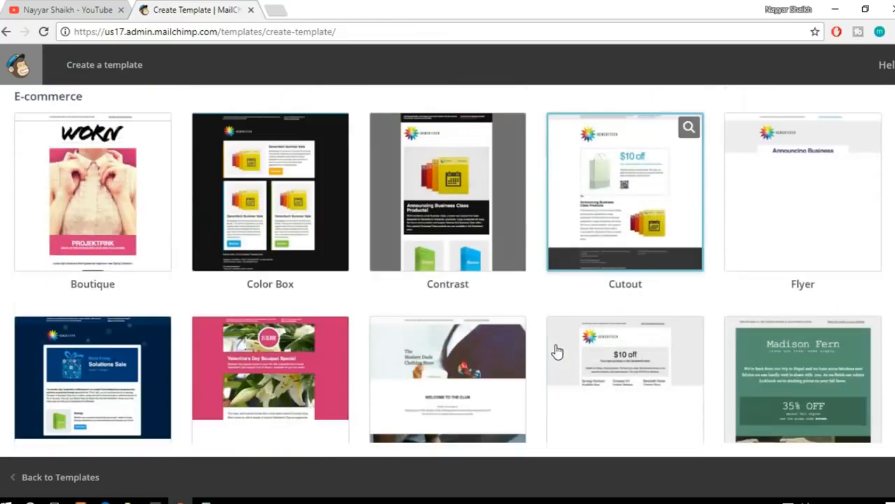
scroll(893, 280, up, 7)
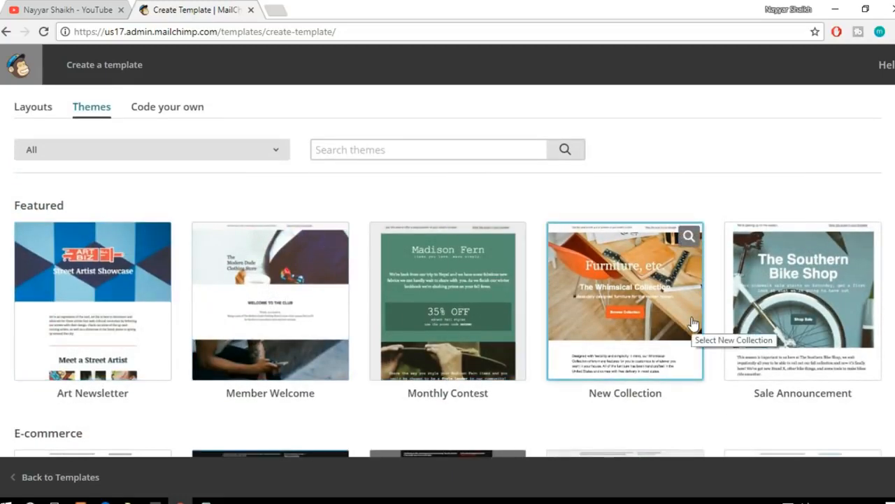
click(448, 299)
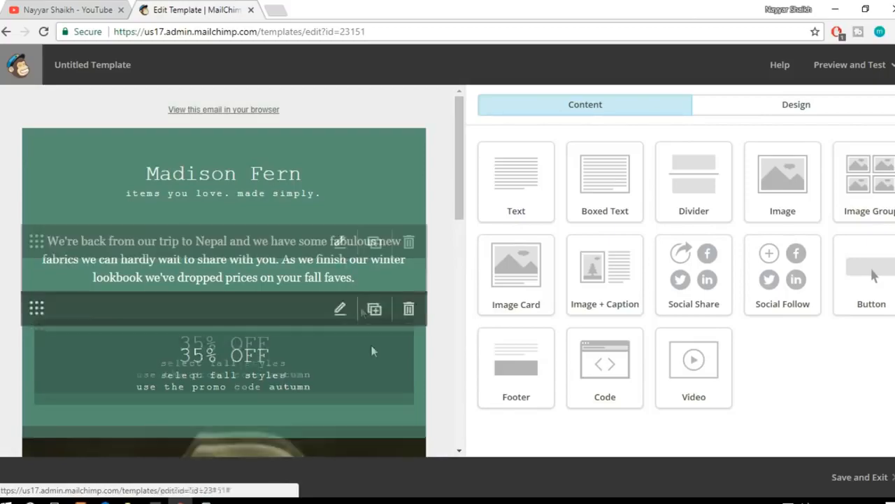
Step: Replace the title in the template's header text block with the account holder's name
drag(460, 179, 484, 171)
click(331, 159)
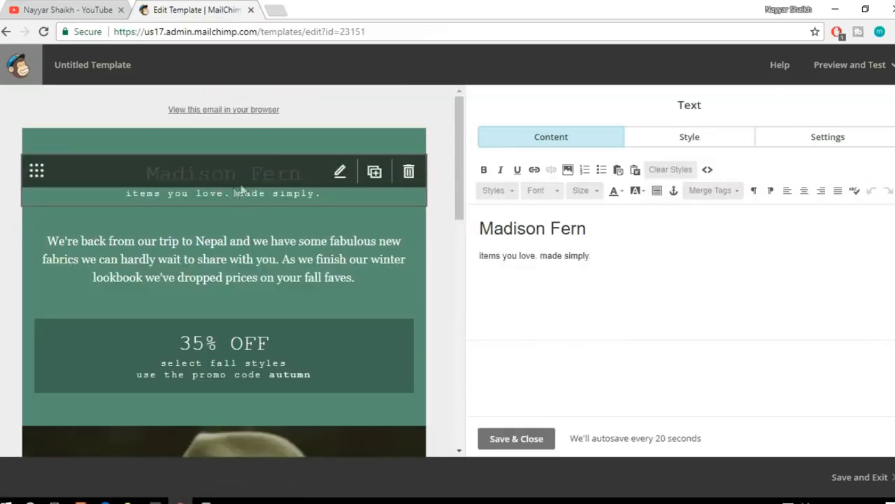
triple_click(605, 230)
text(Nayyar Shaikh)
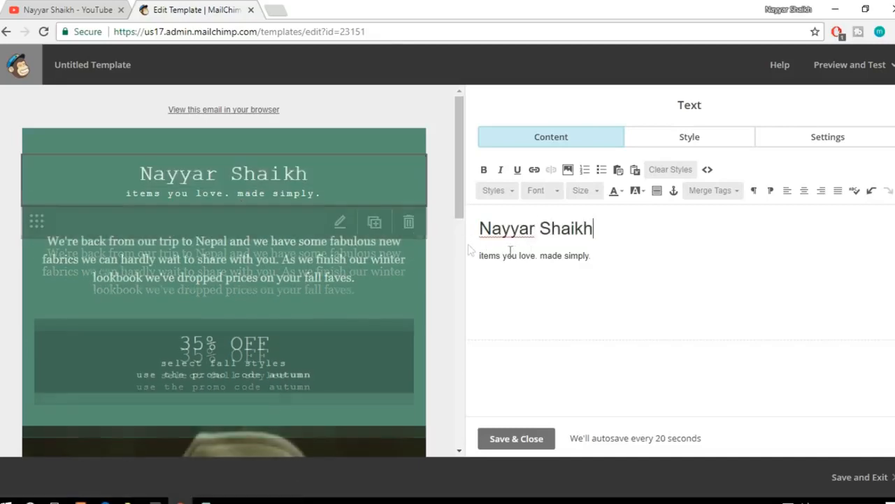
drag(600, 256, 477, 250)
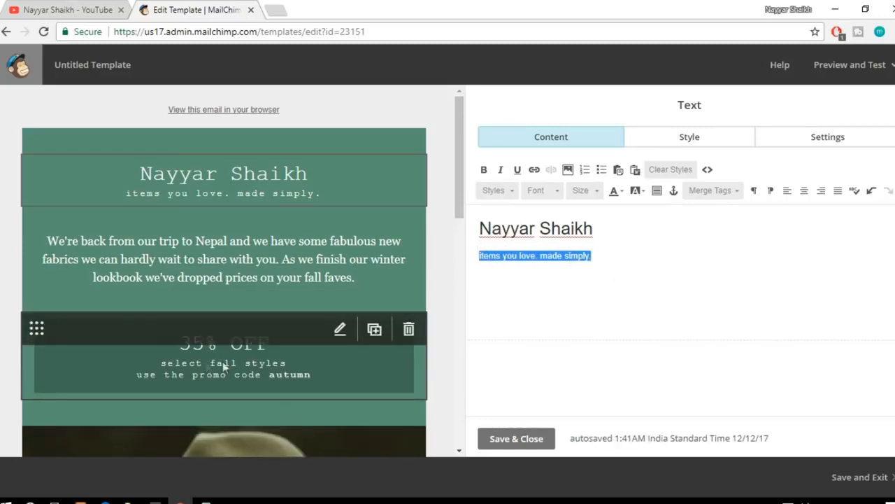
scroll(425, 319, down, 6)
scroll(428, 321, down, 2)
click(238, 283)
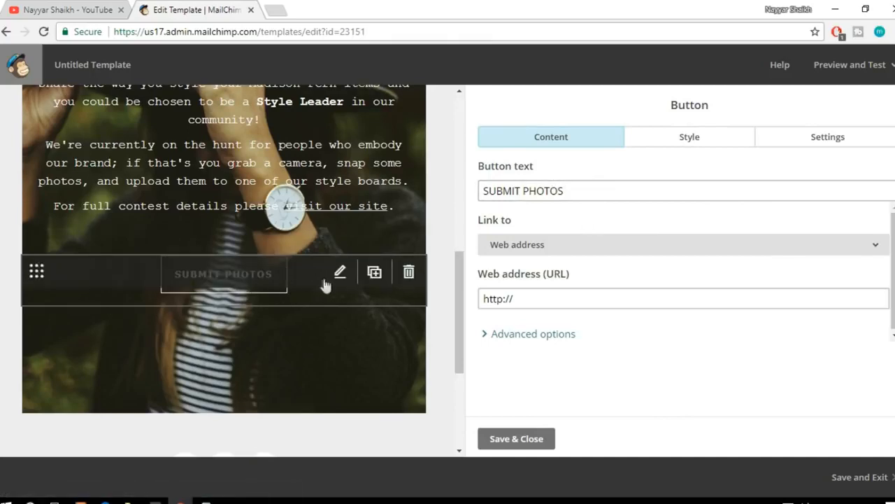
click(601, 190)
triple_click(601, 190)
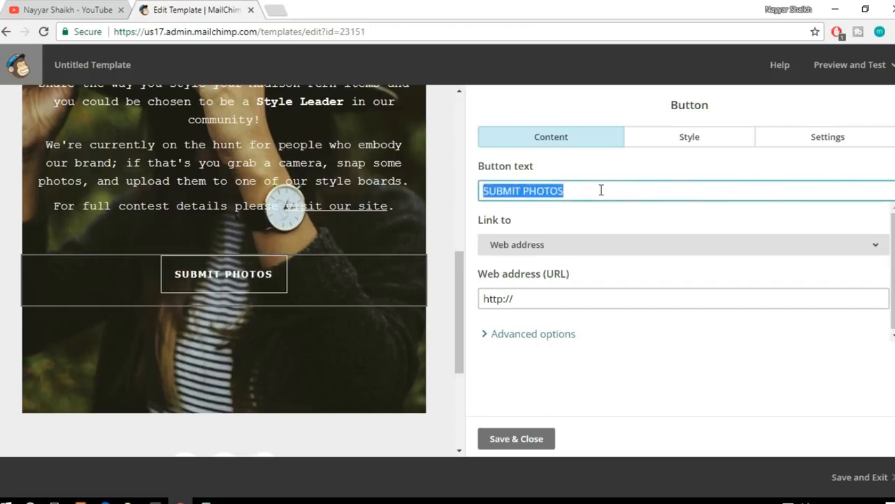
text(CLICK HERE)
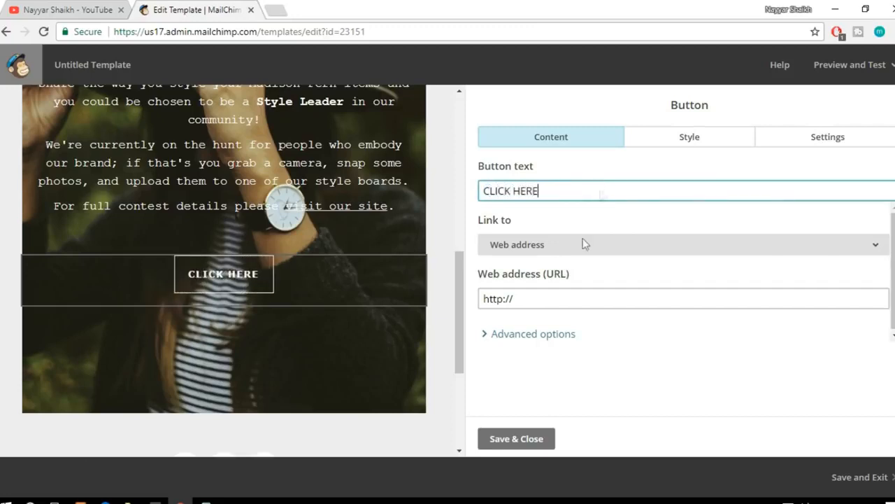
click(533, 302)
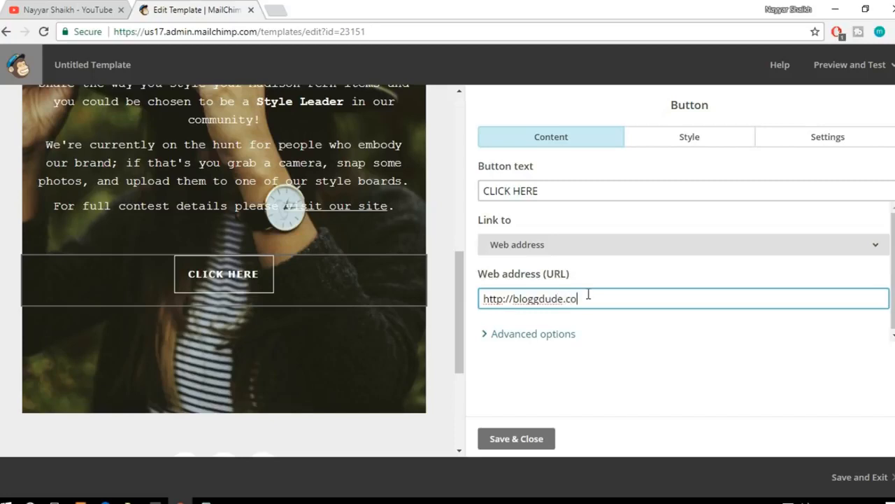
Step: Save and close the button's settings, and save the template under the name Template1
mouse_move(317, 287)
scroll(238, 345, up, 6)
scroll(240, 345, down, 8)
scroll(239, 345, down, 2)
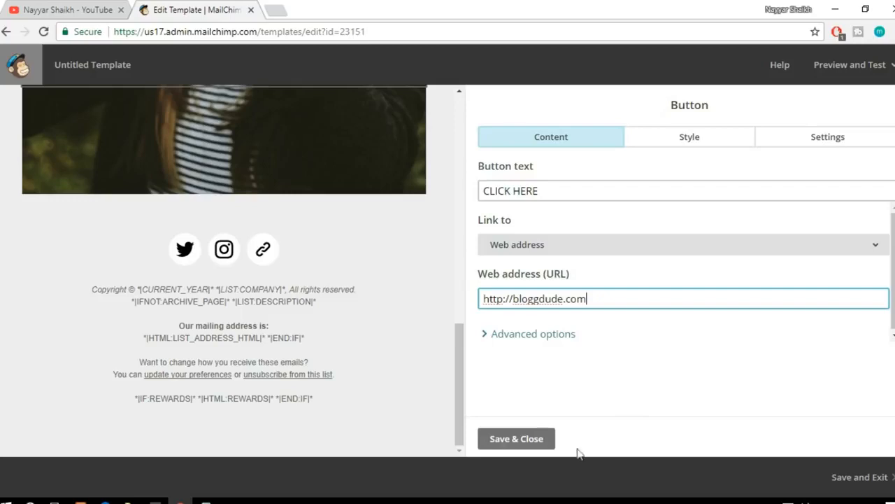
scroll(370, 392, up, 10)
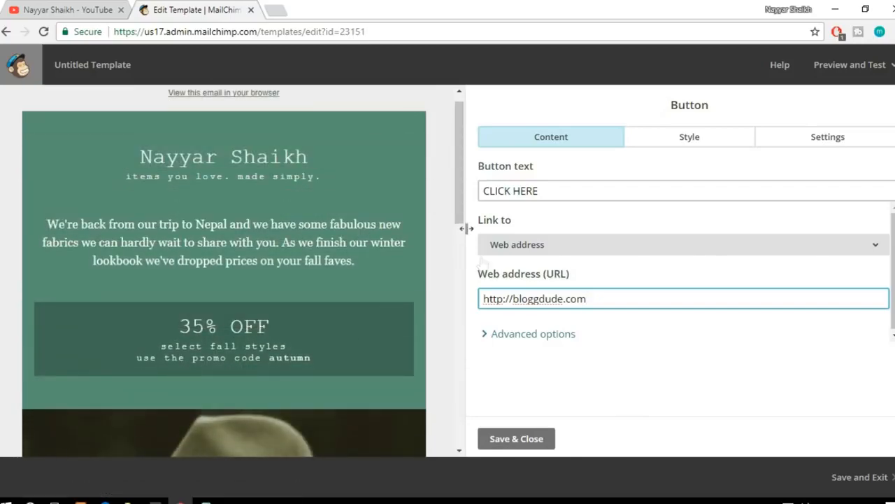
click(527, 439)
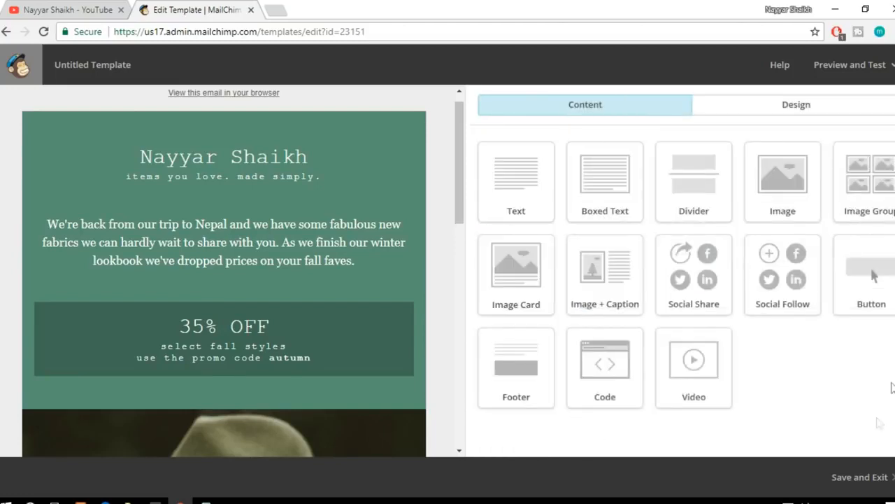
click(862, 494)
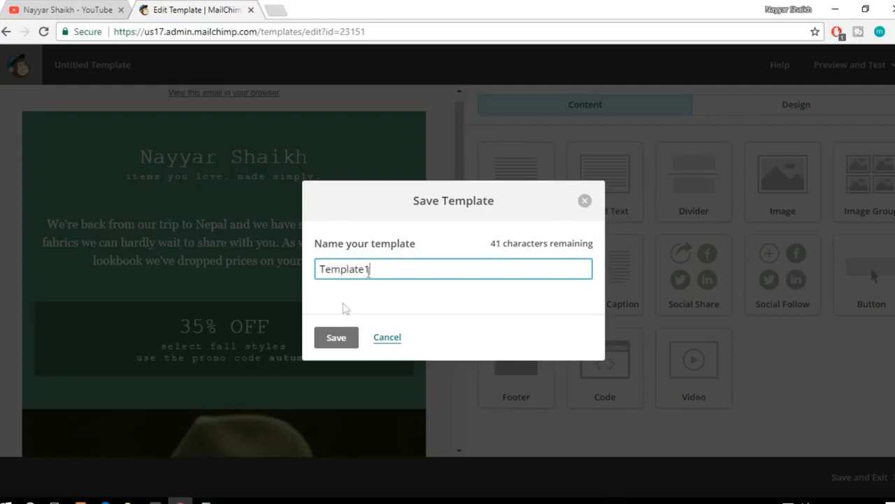
click(336, 337)
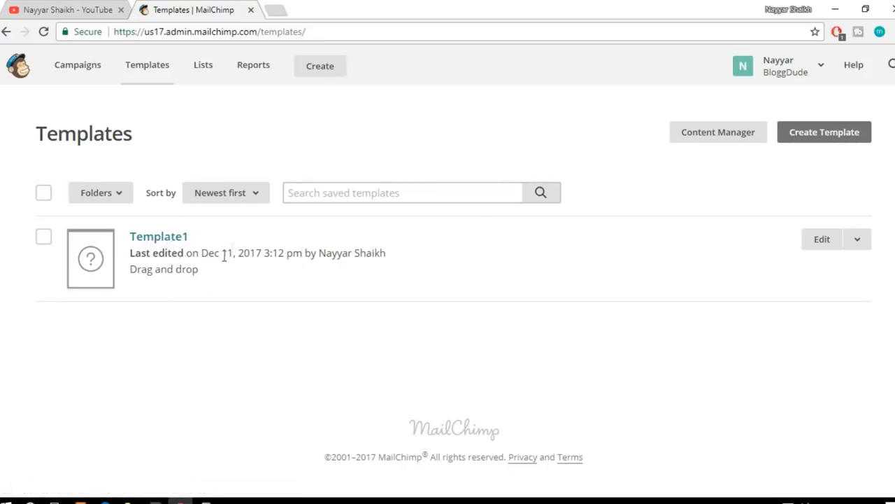
Step: Create another template, browse the featured and basic layouts, and start it from the featured Sell Products layout
click(818, 136)
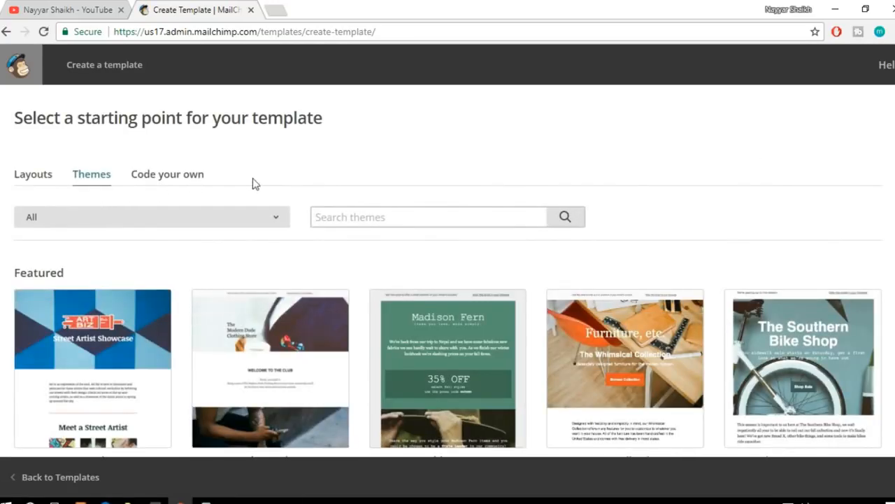
scroll(163, 183, down, 1)
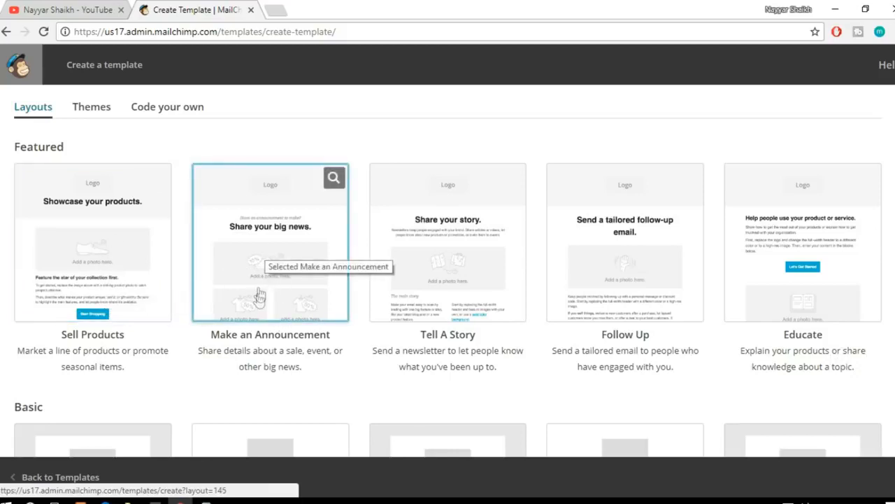
scroll(762, 310, down, 3)
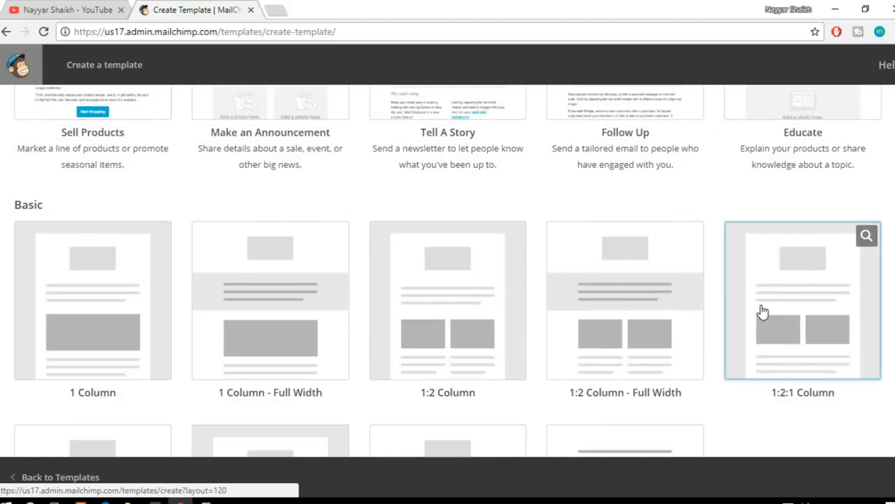
scroll(762, 310, down, 1)
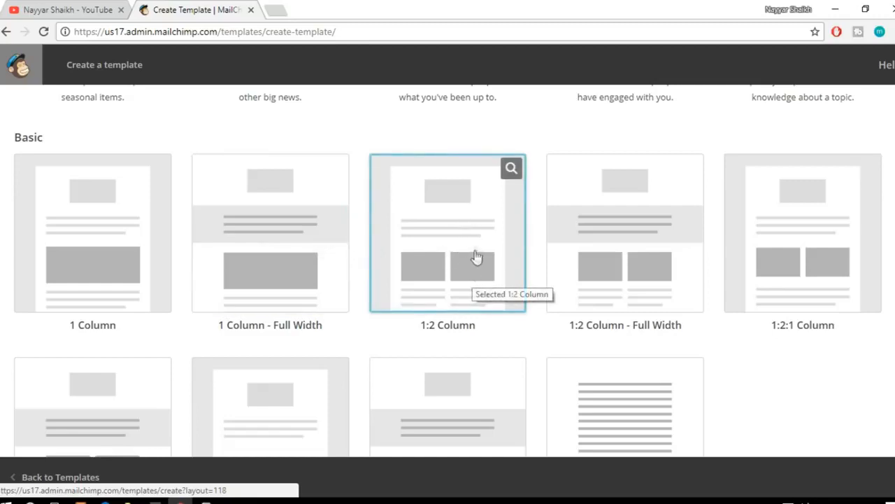
scroll(709, 314, down, 3)
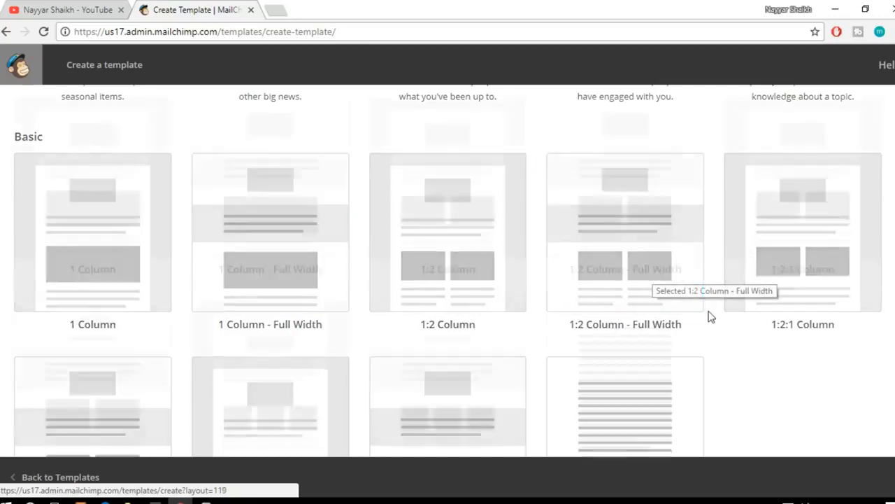
scroll(708, 322, up, 3)
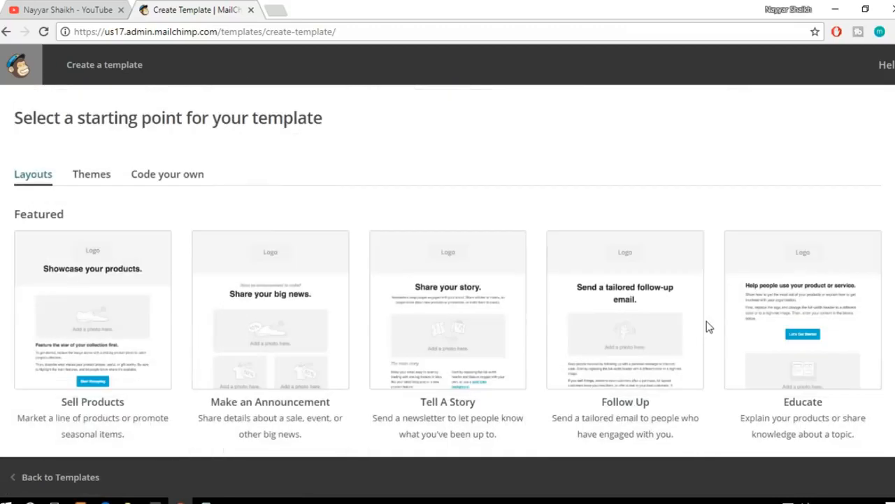
scroll(706, 326, down, 1)
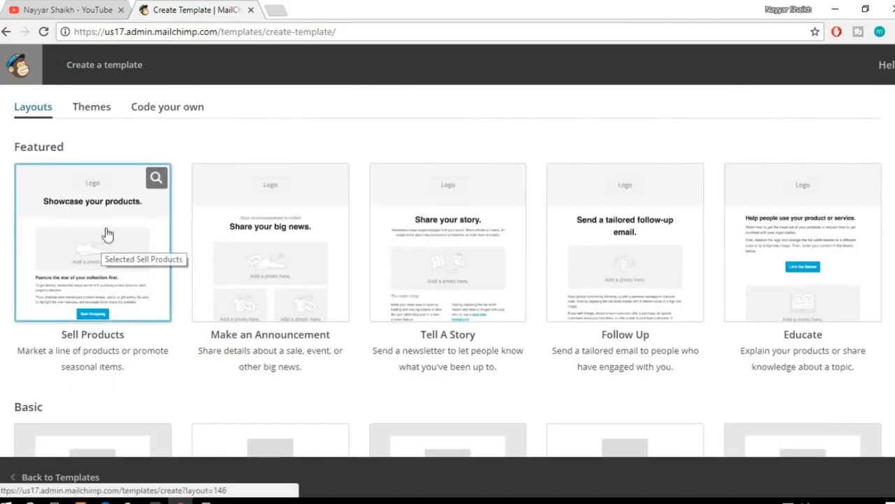
click(113, 225)
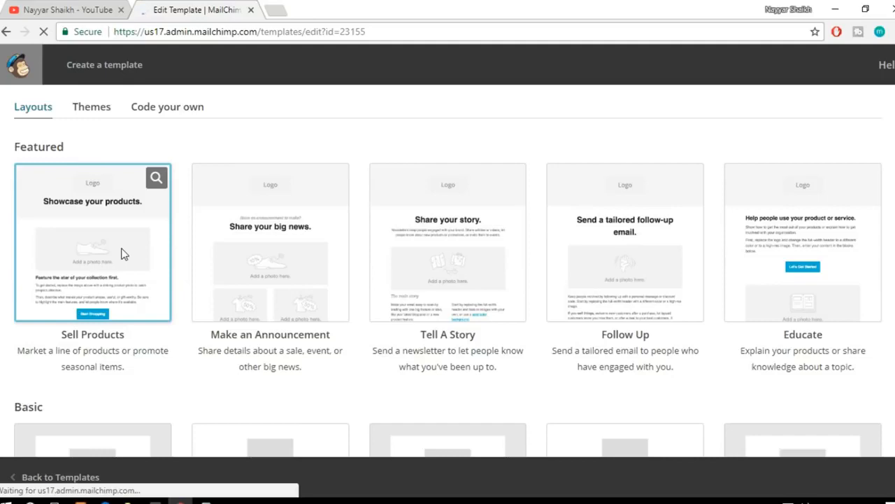
Step: Upload the elementor-page-builder image from the MailChimp Tutorial folder on the Desktop as the header section's background
scroll(315, 254, down, 12)
scroll(323, 291, up, 12)
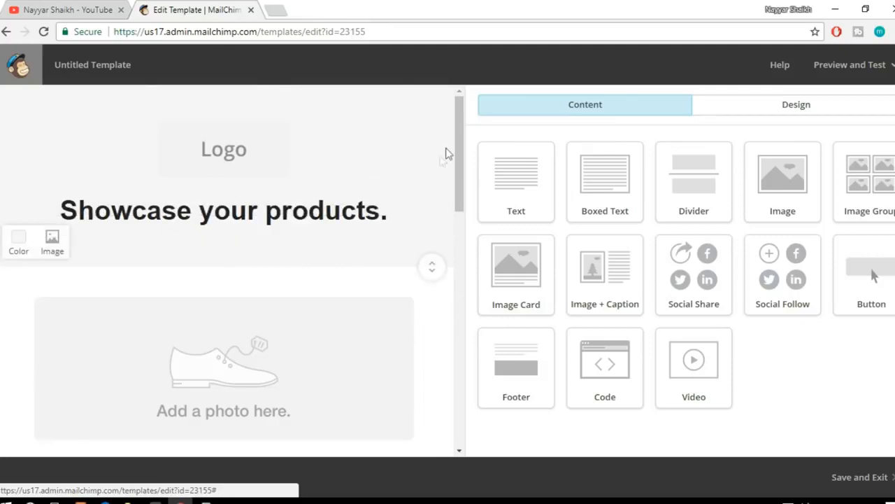
drag(466, 141, 472, 114)
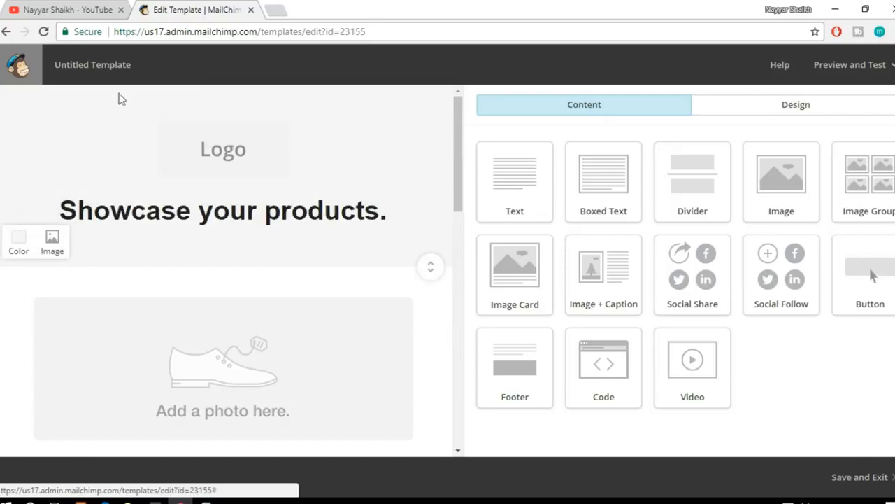
click(55, 243)
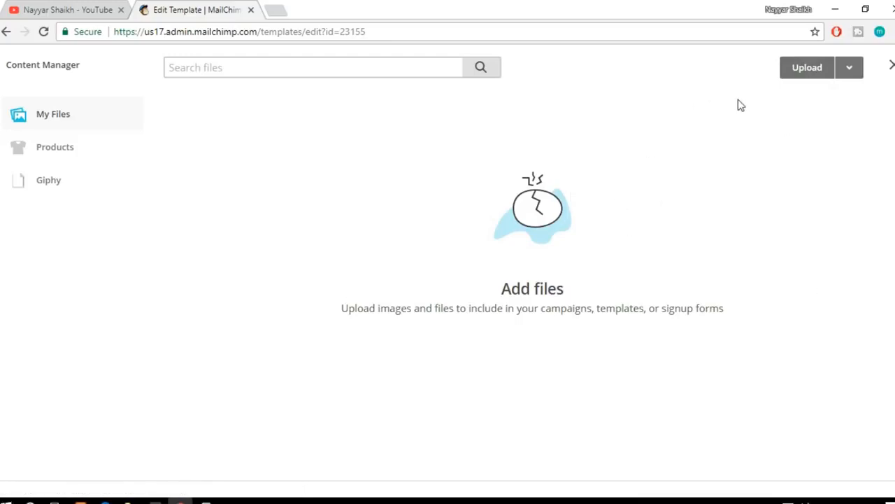
click(798, 74)
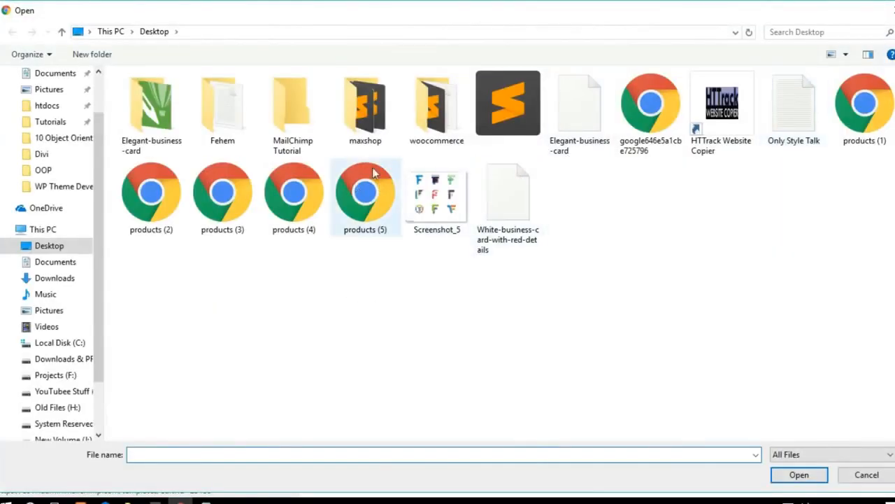
double_click(293, 115)
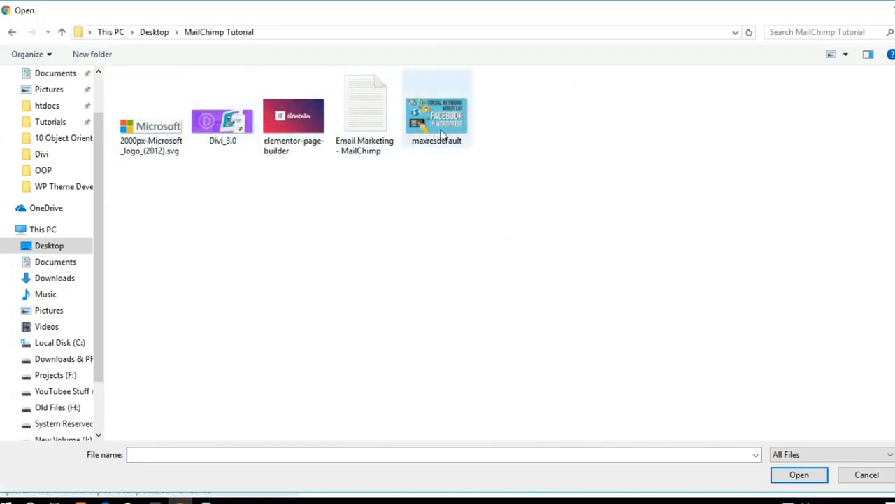
click(312, 135)
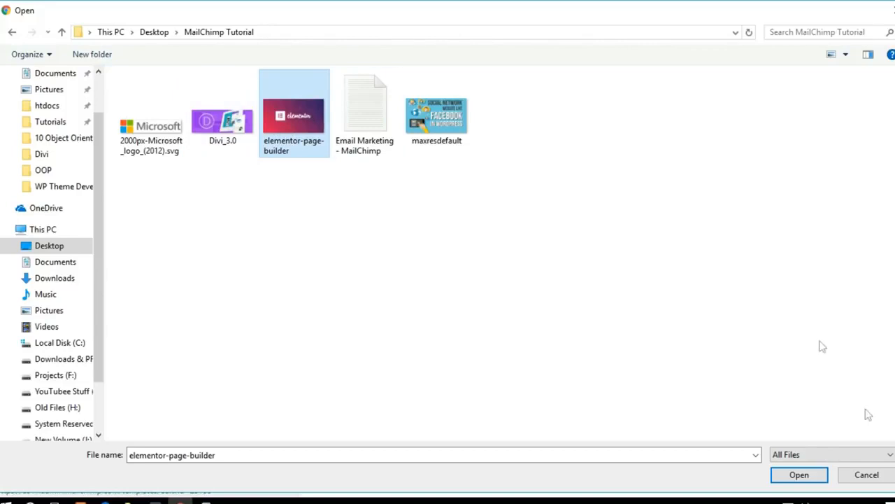
click(799, 475)
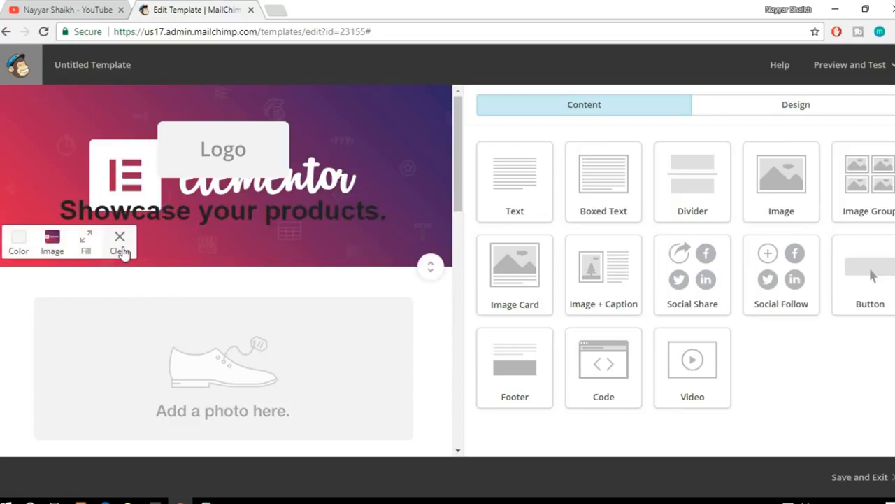
Step: Check the uploaded image in the Content Manager, and clear the header section's background image
click(53, 251)
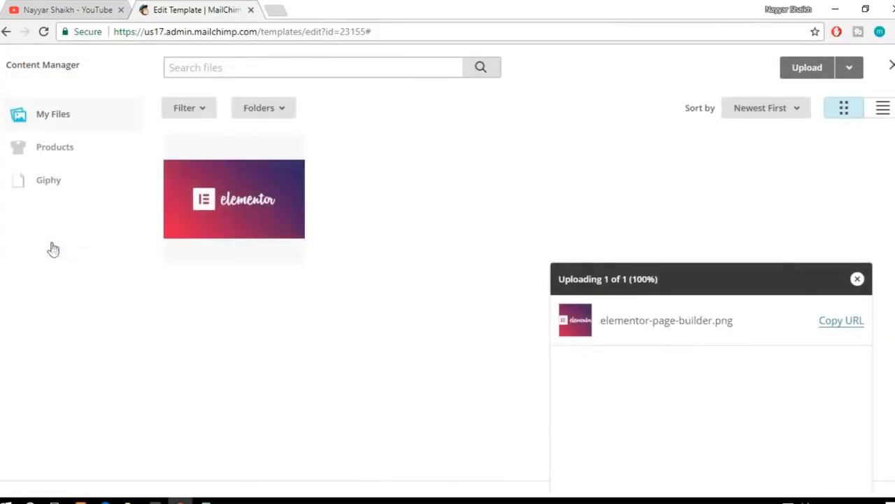
click(857, 278)
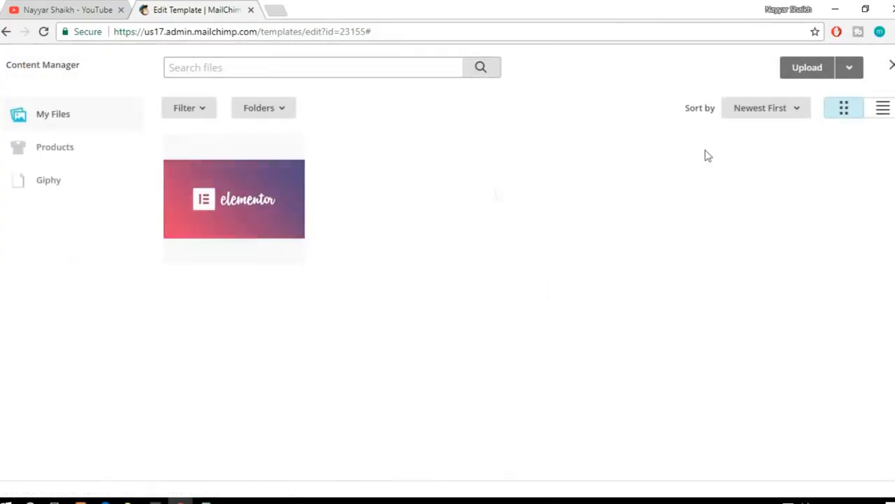
click(891, 65)
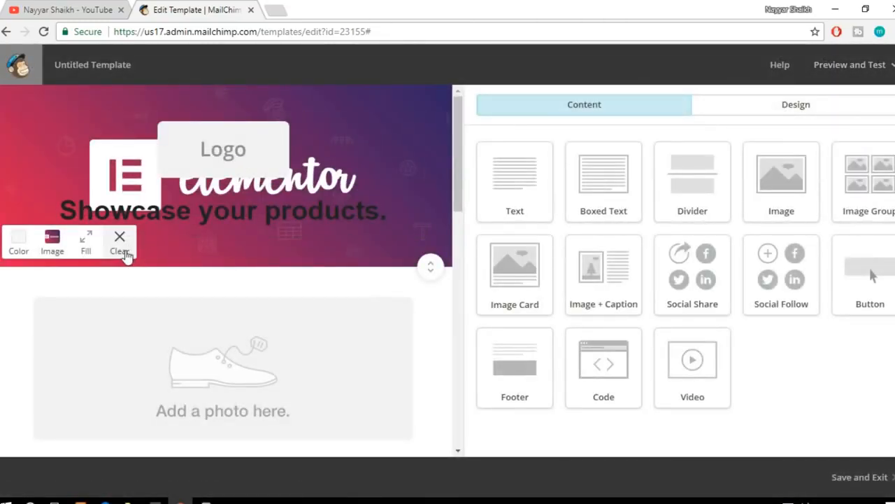
click(121, 250)
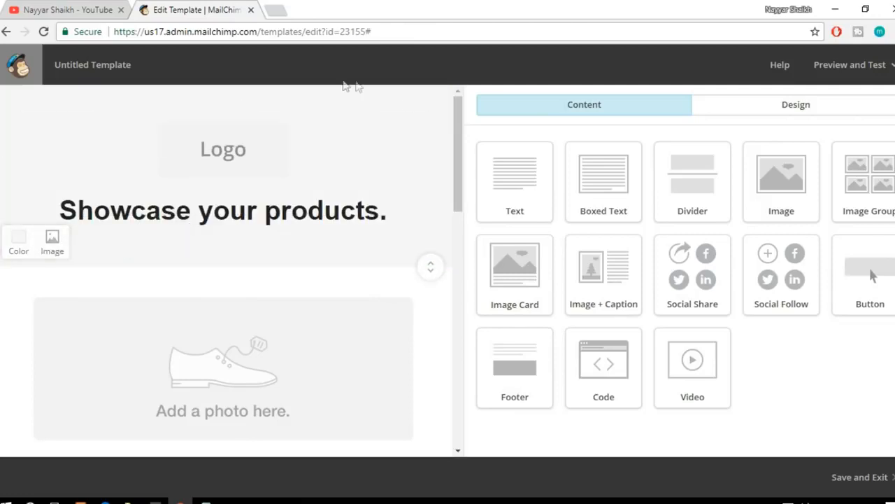
Step: Try the orange and yellow swatches as the header section's background color, and set it to pink #e0629a
click(17, 251)
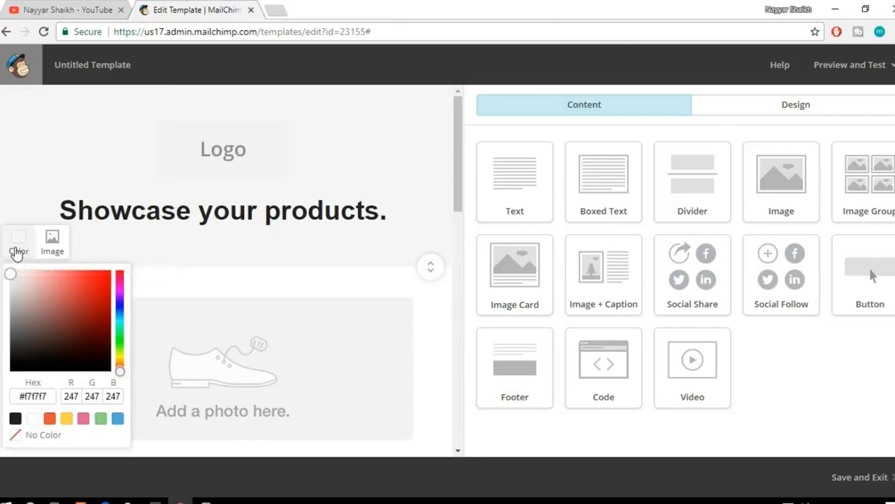
click(49, 418)
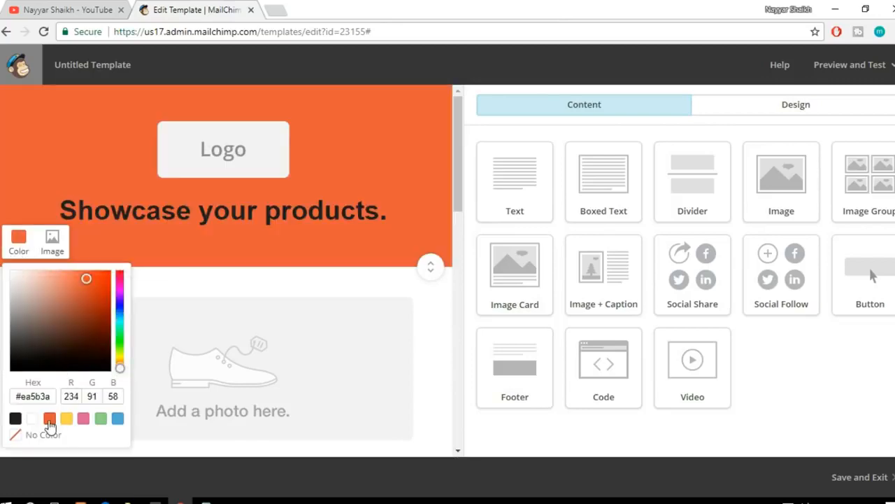
click(66, 418)
click(83, 418)
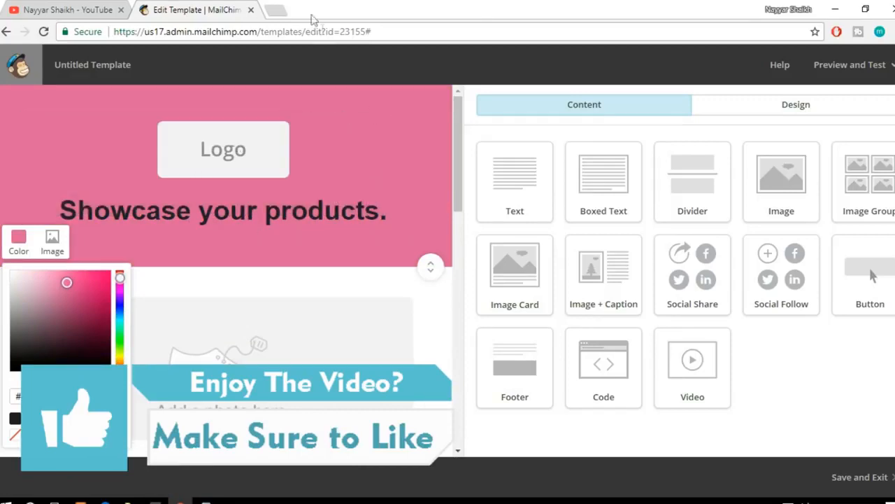
Step: Open bloggdude.com in a new browser tab, look through its home page, and return to the template editor
click(281, 8)
text(bloggdude.com)
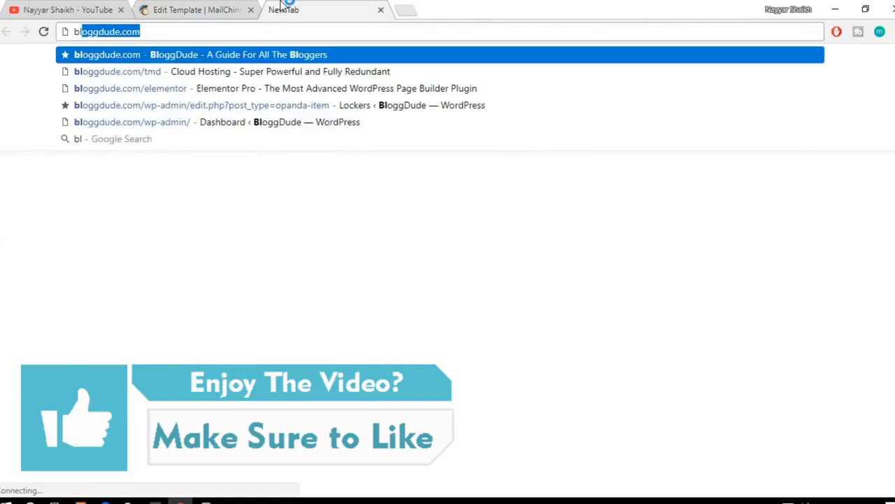
key(Return)
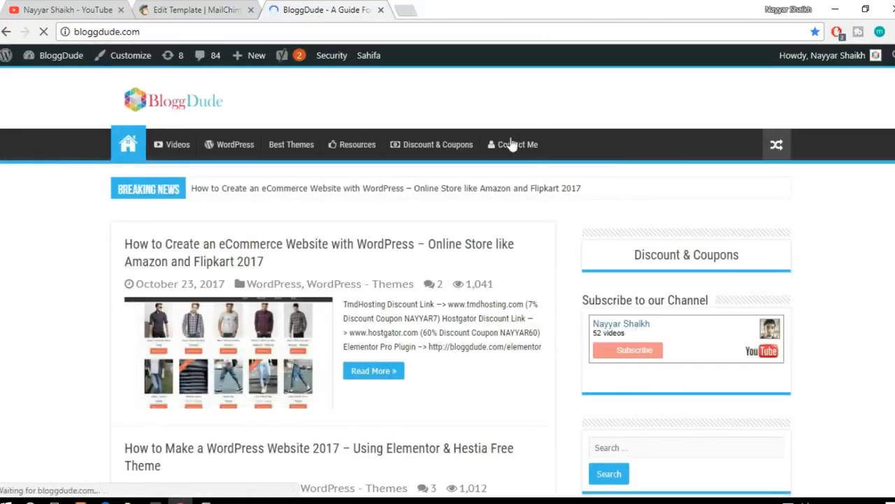
scroll(613, 234, down, 3)
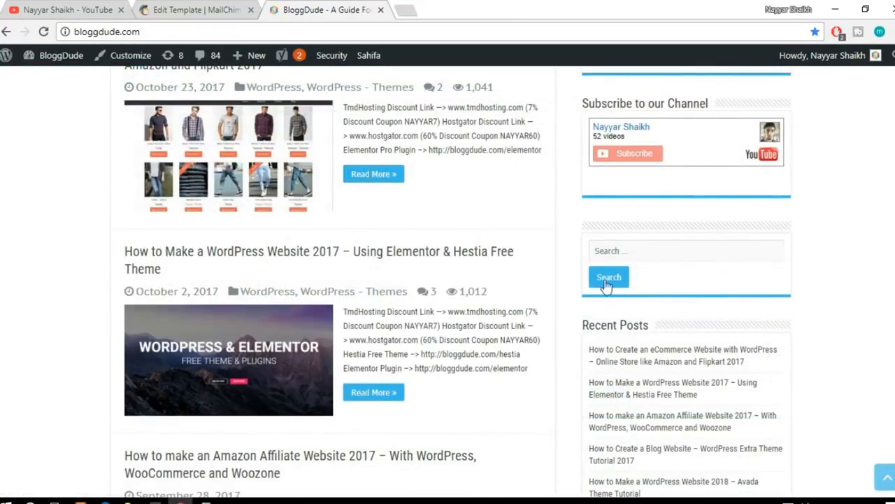
scroll(607, 286, down, 4)
scroll(458, 280, down, 20)
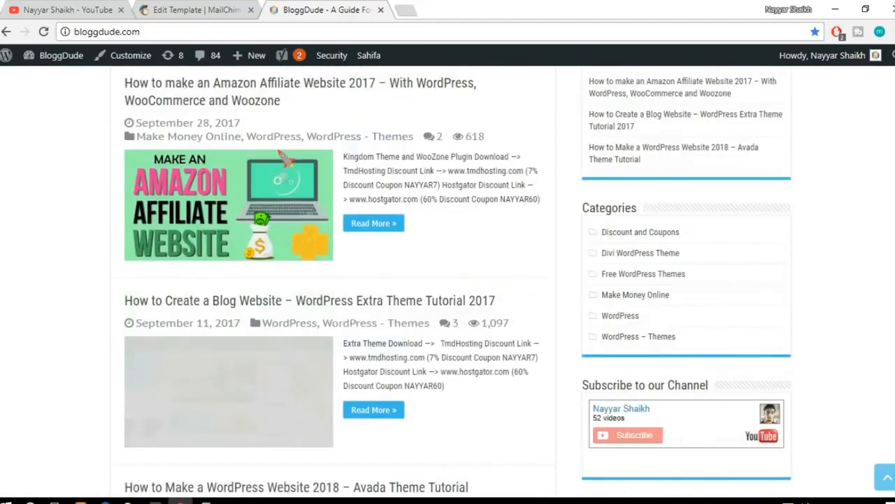
scroll(448, 280, up, 20)
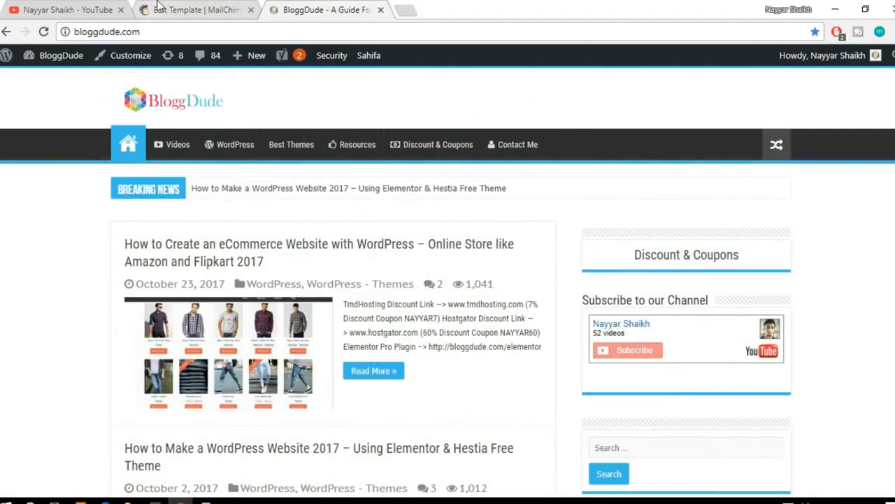
click(183, 10)
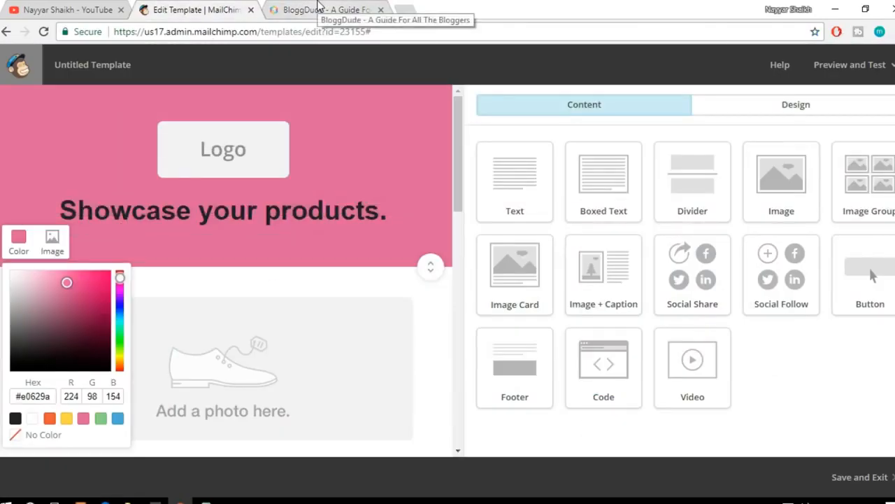
click(318, 9)
click(208, 9)
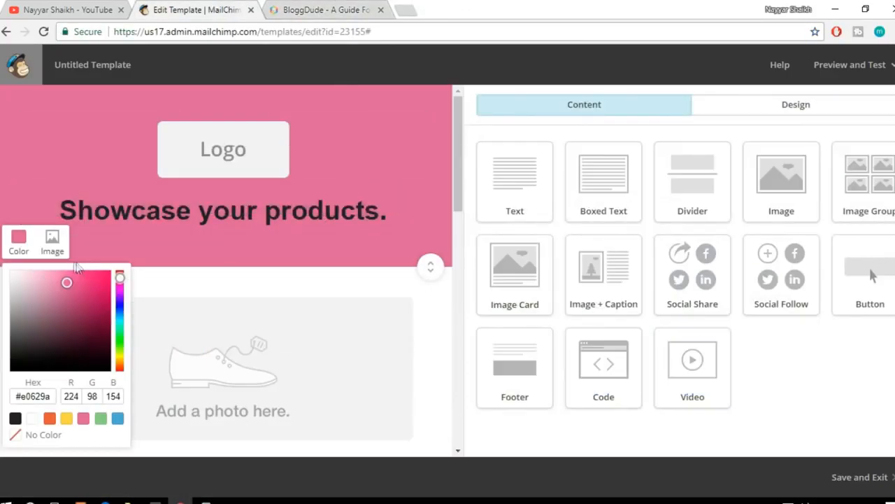
Step: Close the color picker and replace the header title "Showcase your products." with "BloggDude Inc."
click(23, 240)
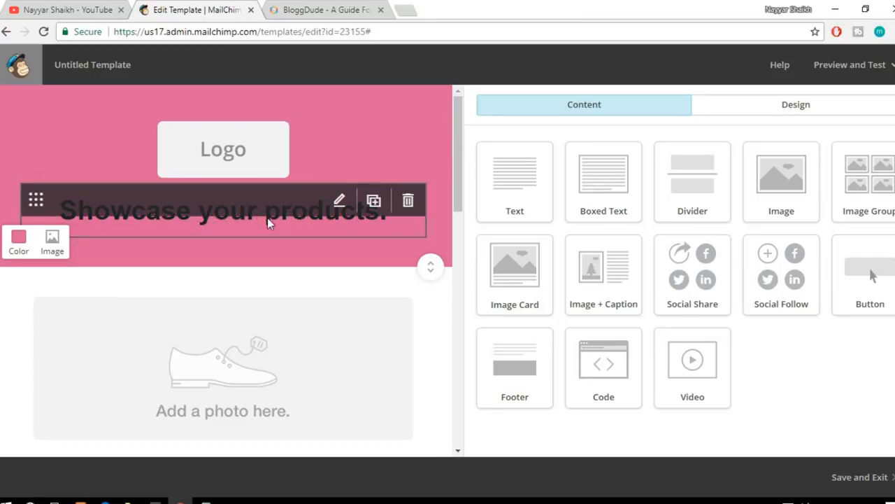
click(224, 231)
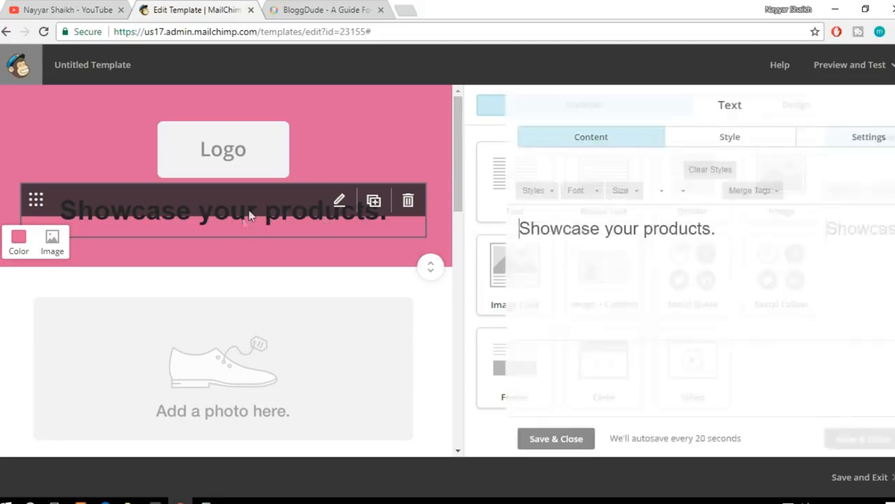
key(ctrl+a)
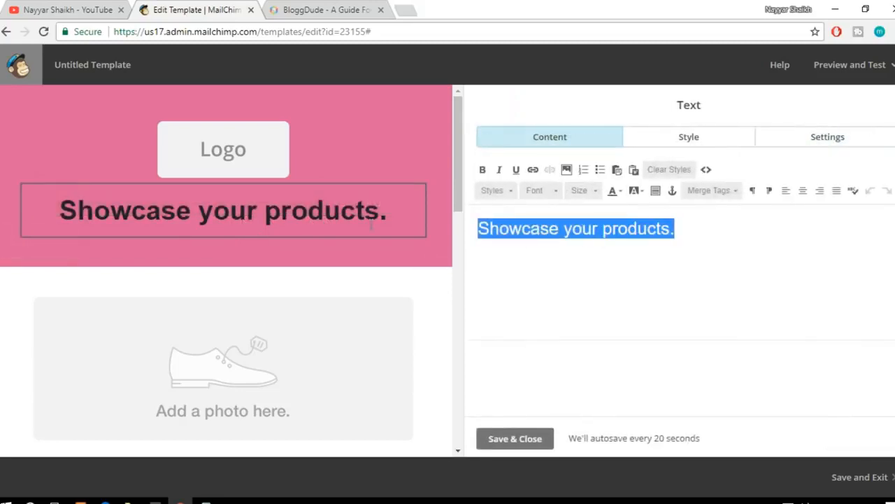
text(B)
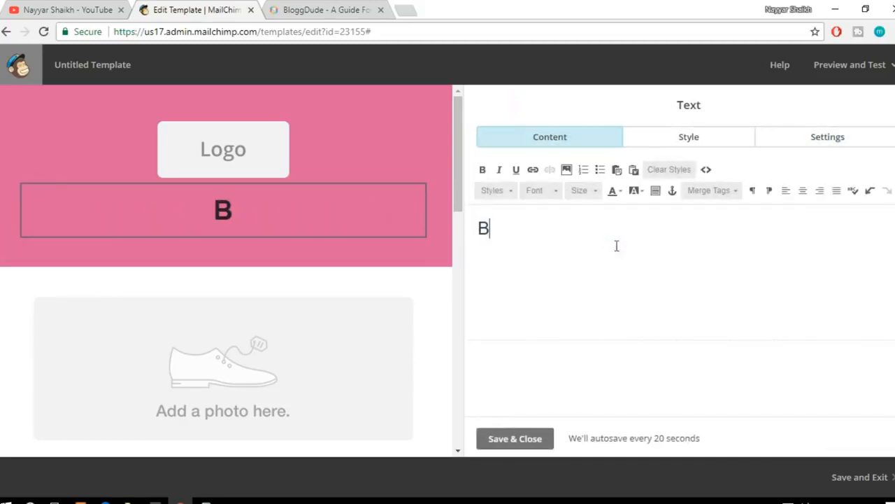
text(loggDude Inc)
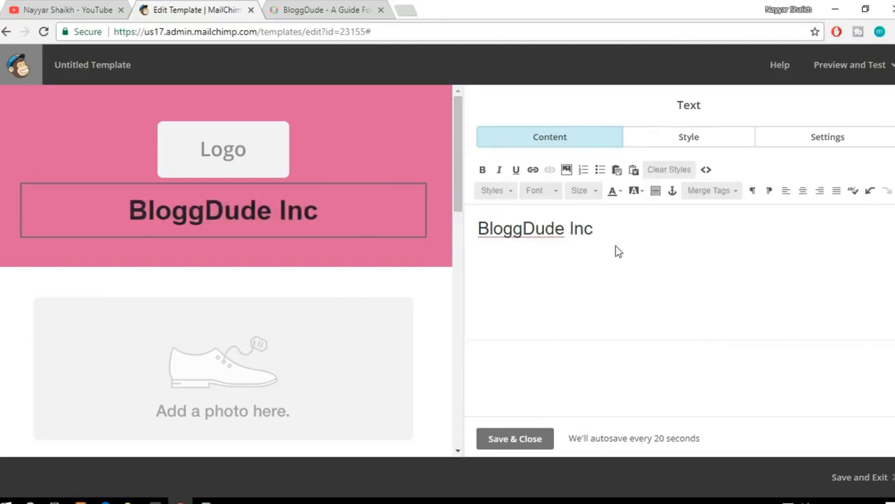
text(.)
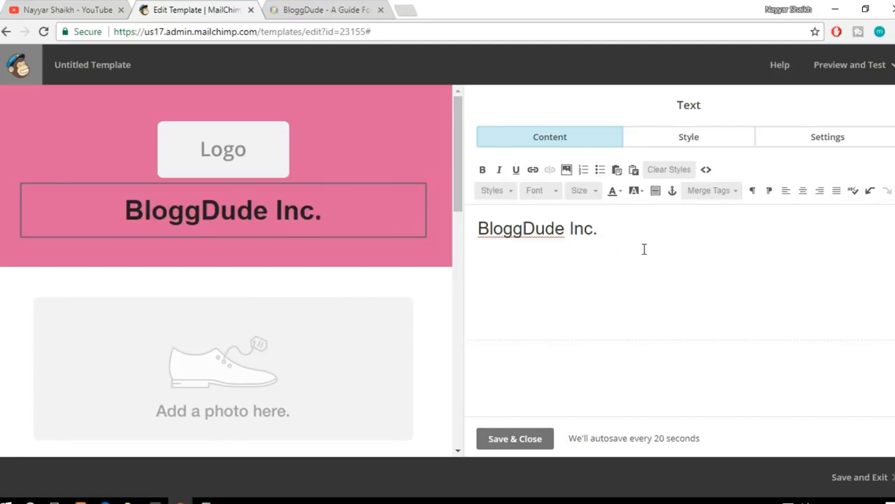
Step: Replace the header's logo placeholder with the uploaded image file 2000px-Microsoft_logo_(2012).svg
click(240, 154)
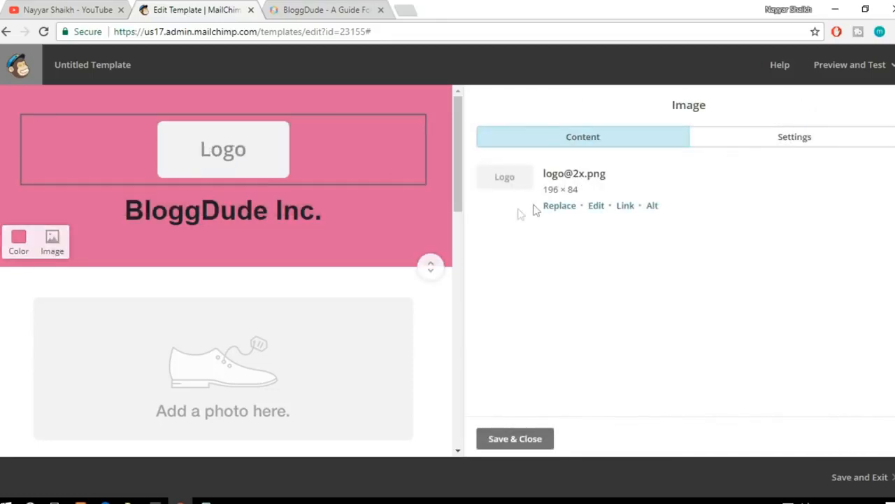
click(571, 210)
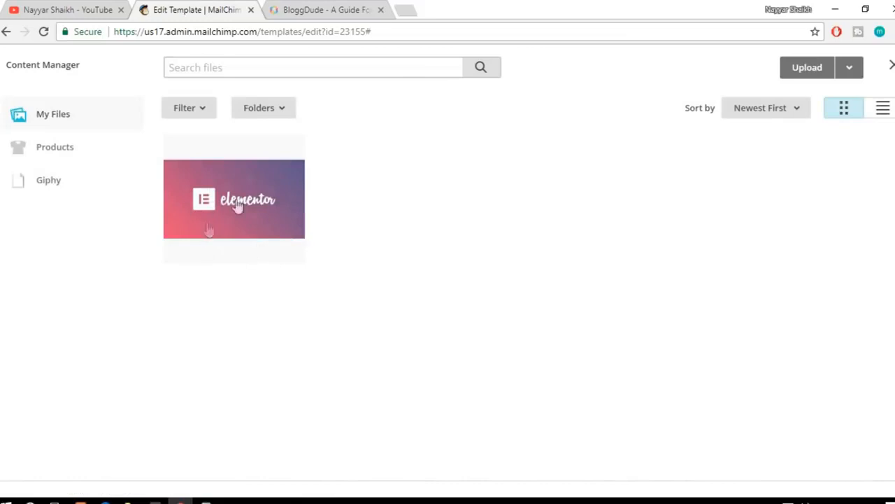
click(808, 68)
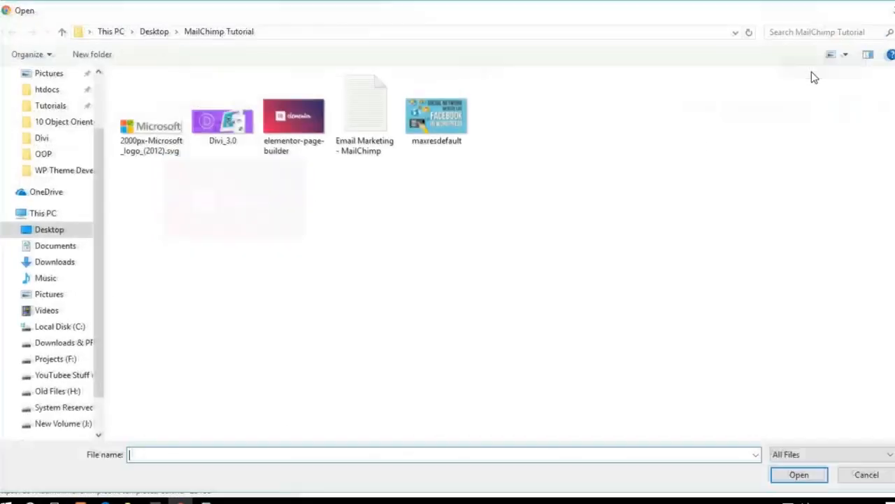
click(143, 130)
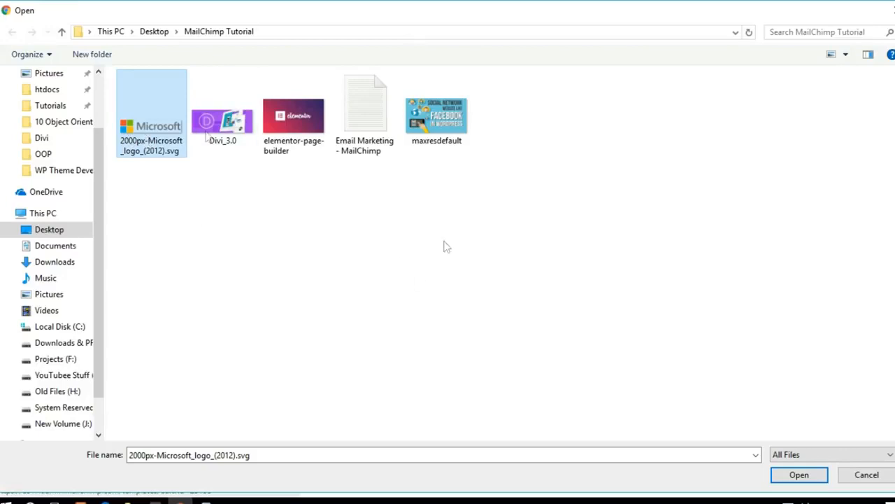
click(814, 476)
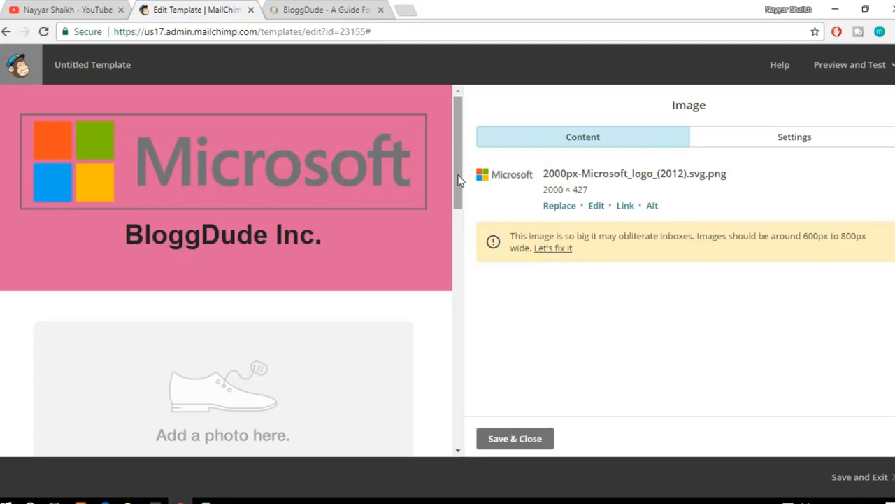
Step: Examine the template preview from the header down to the Start Shopping button and the product photo placeholders
scroll(457, 175, down, 3)
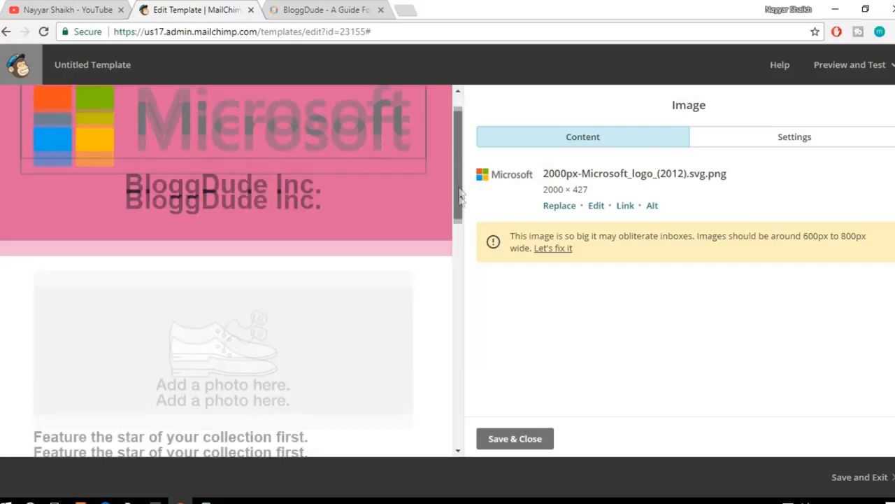
drag(456, 150, 455, 137)
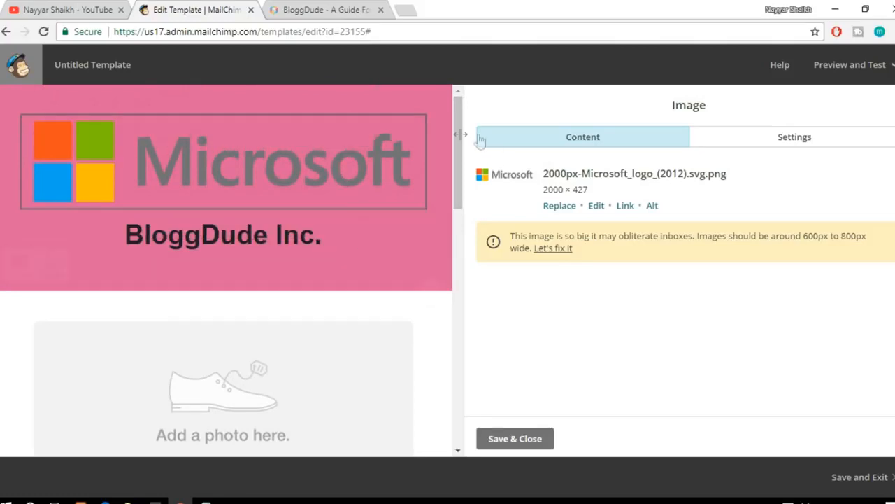
mouse_move(457, 133)
mouse_down()
mouse_move(457, 153)
mouse_move(459, 124)
mouse_up()
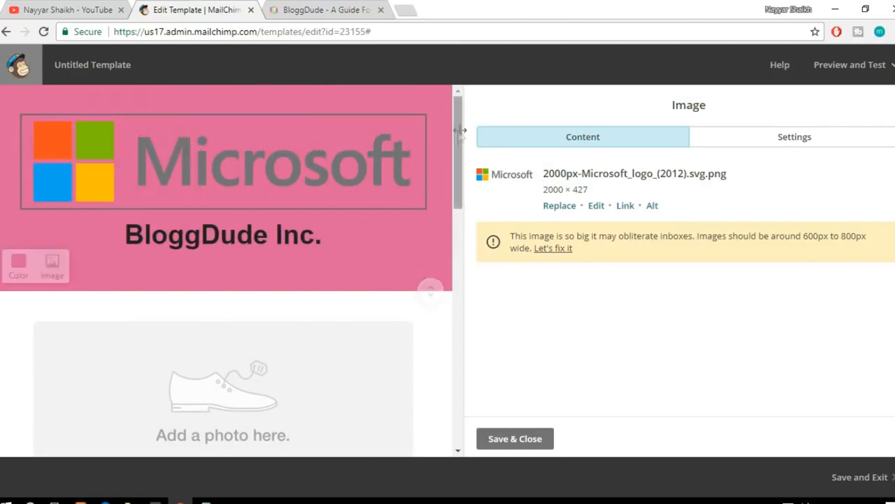
mouse_move(457, 136)
mouse_down()
mouse_move(461, 152)
mouse_move(460, 120)
mouse_up()
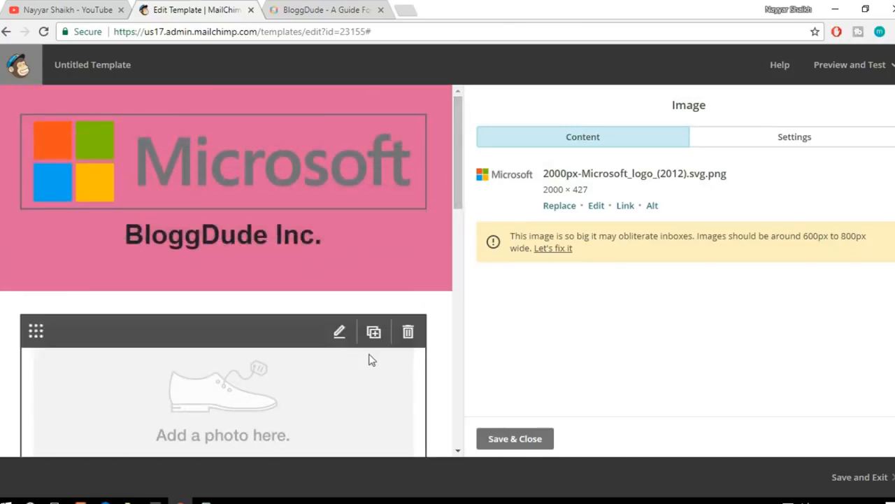
scroll(371, 367, down, 2)
scroll(375, 378, up, 2)
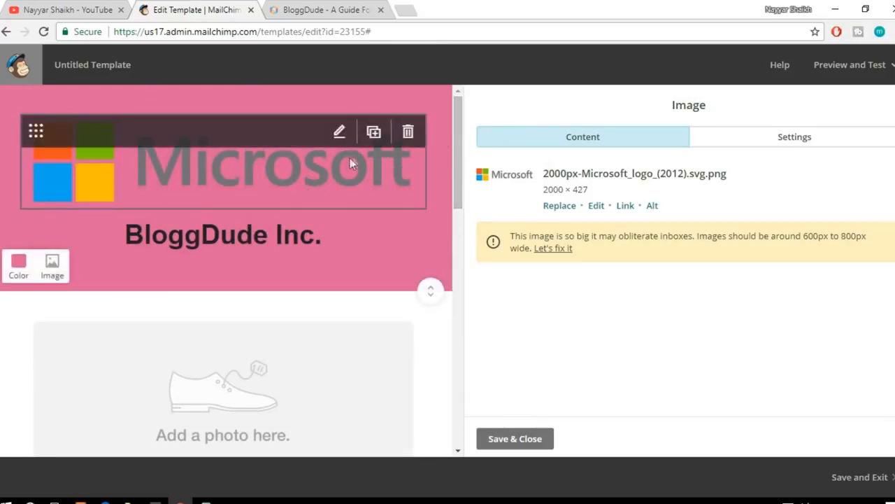
drag(455, 136, 461, 269)
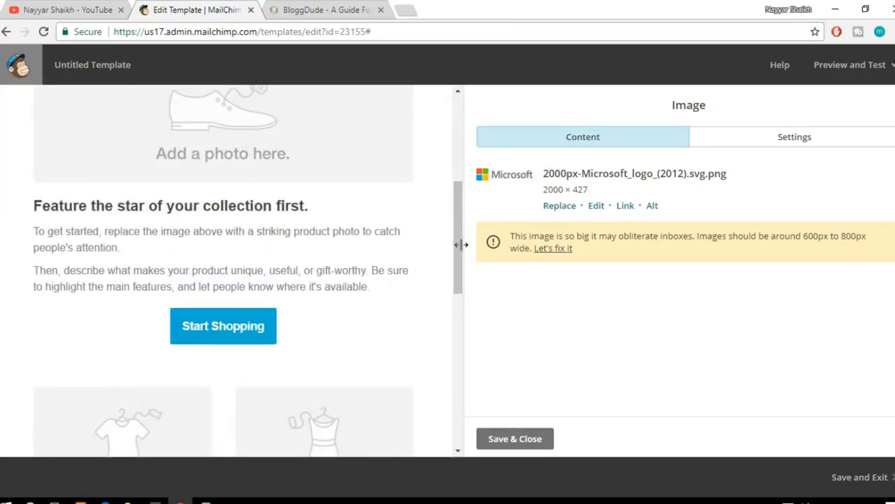
drag(456, 242, 465, 149)
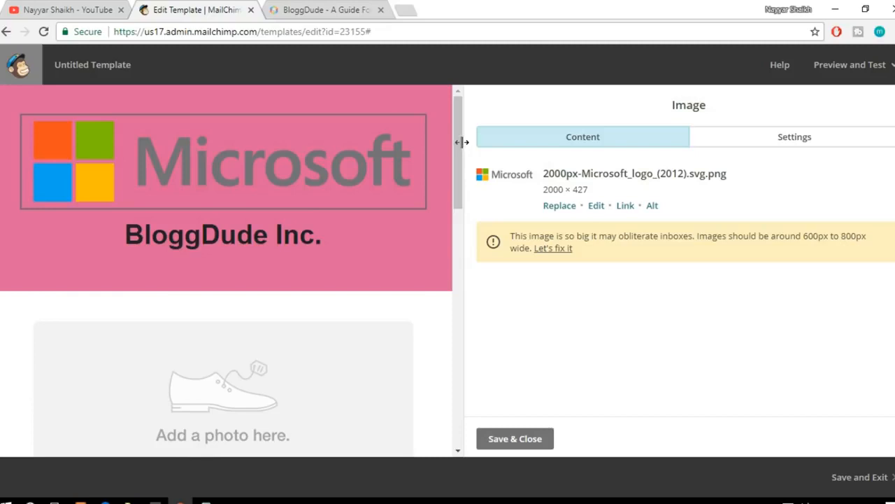
drag(458, 147, 430, 256)
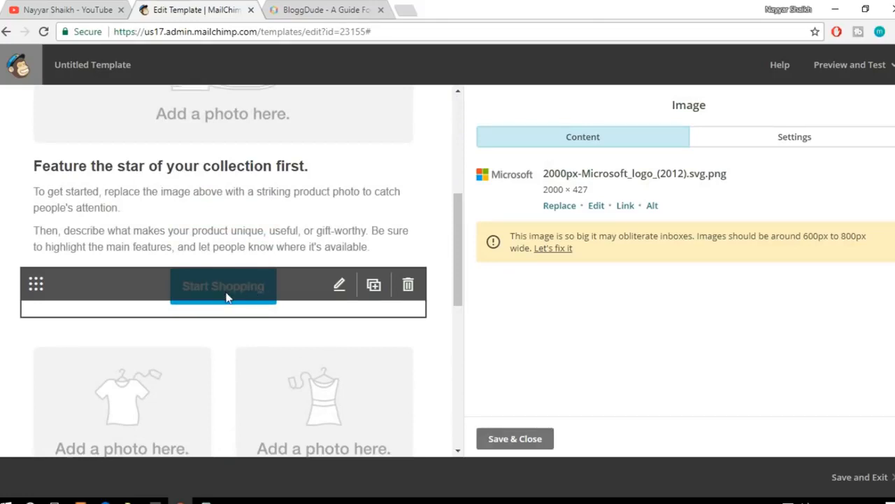
drag(460, 274, 471, 219)
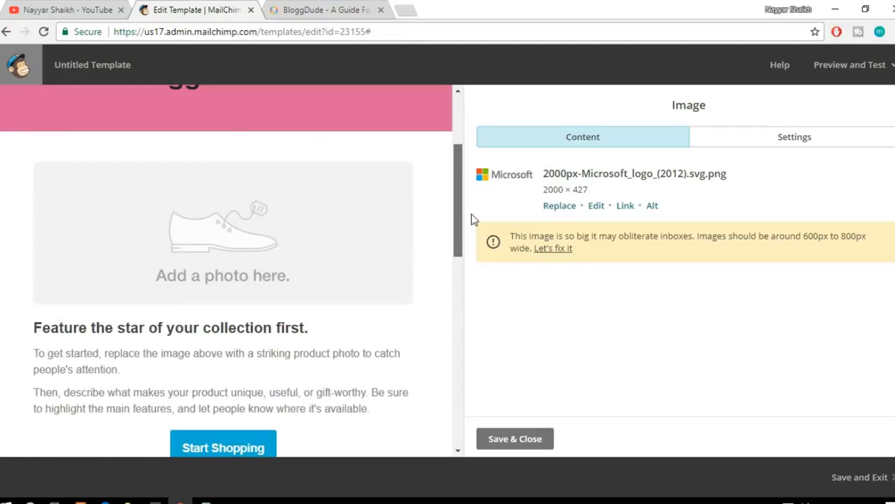
mouse_move(471, 214)
mouse_down()
mouse_move(469, 165)
mouse_move(475, 210)
mouse_move(481, 175)
mouse_move(483, 223)
mouse_up()
Step: Replace the large shoe photo placeholder below the header with the uploaded image Divi_3.0
mouse_move(306, 233)
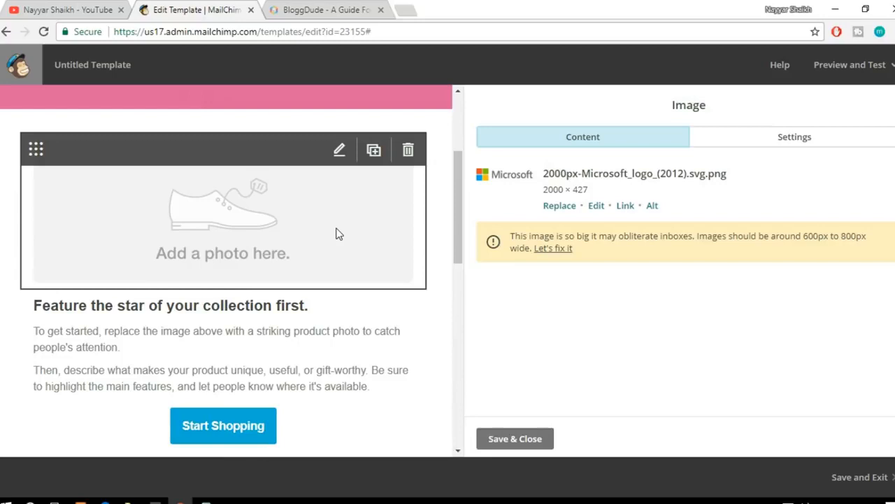
click(233, 229)
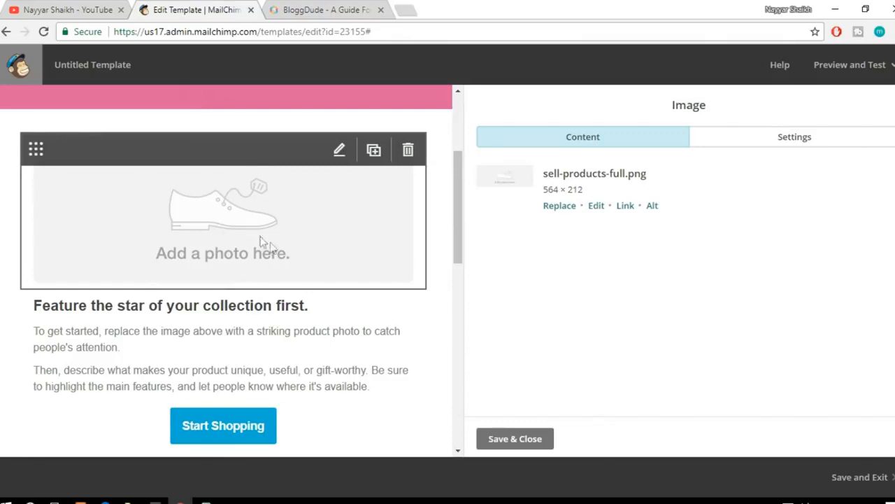
click(558, 209)
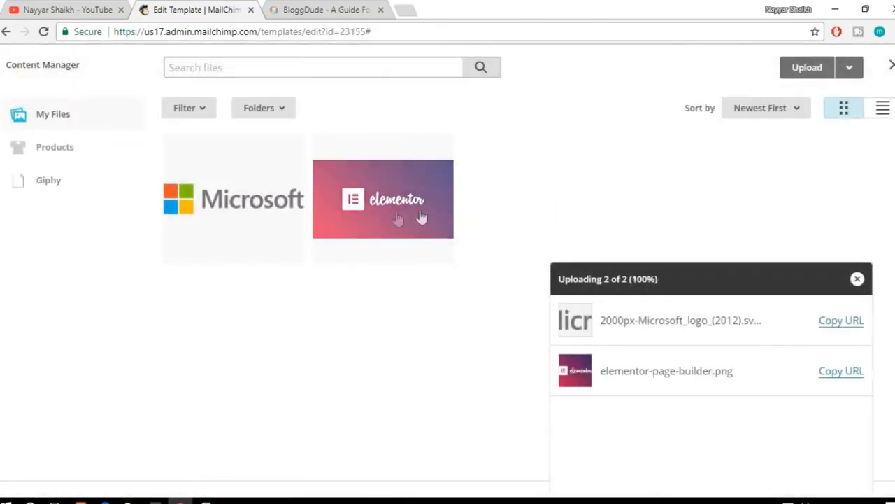
click(805, 77)
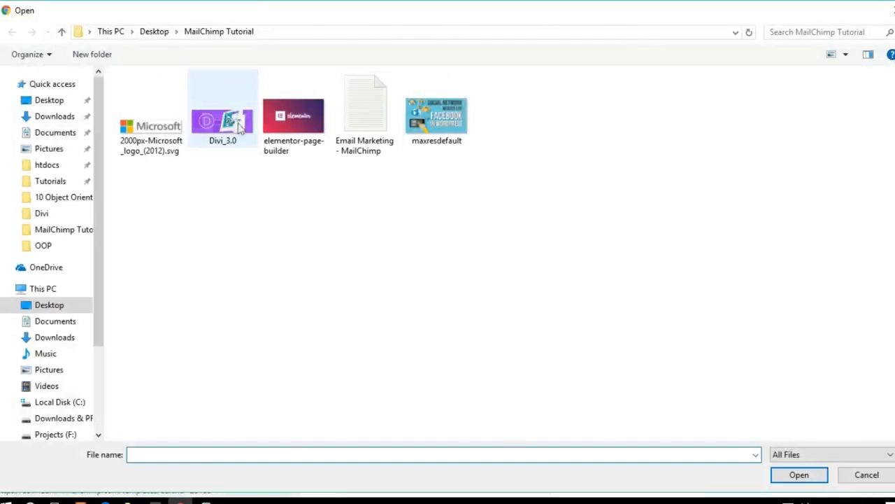
click(228, 124)
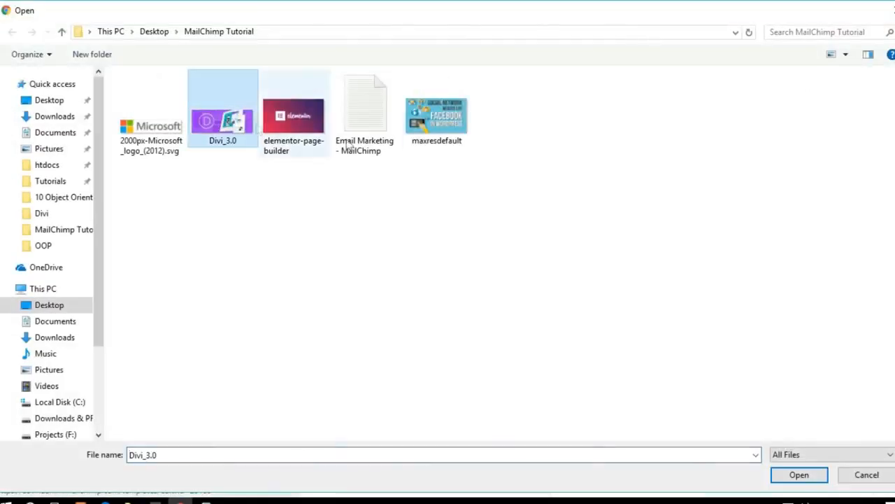
click(800, 475)
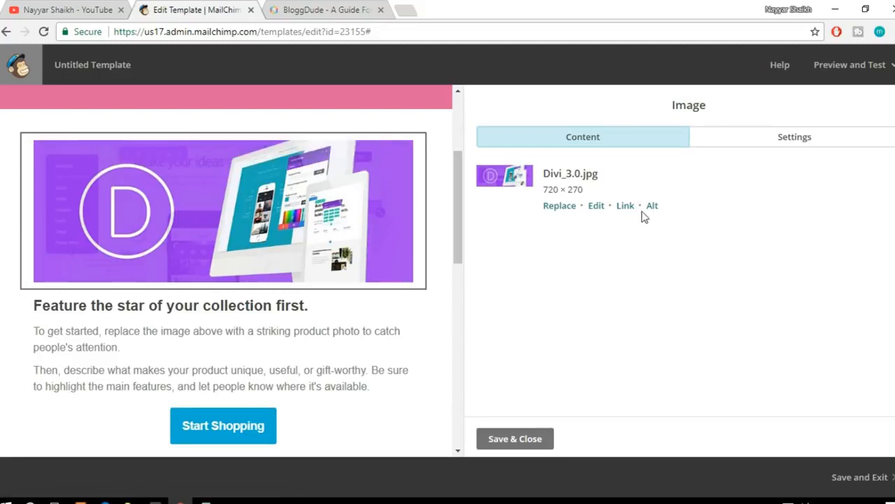
Step: Turn on edge-to-edge margins for the Divi image and check it against the header and the text below
click(775, 143)
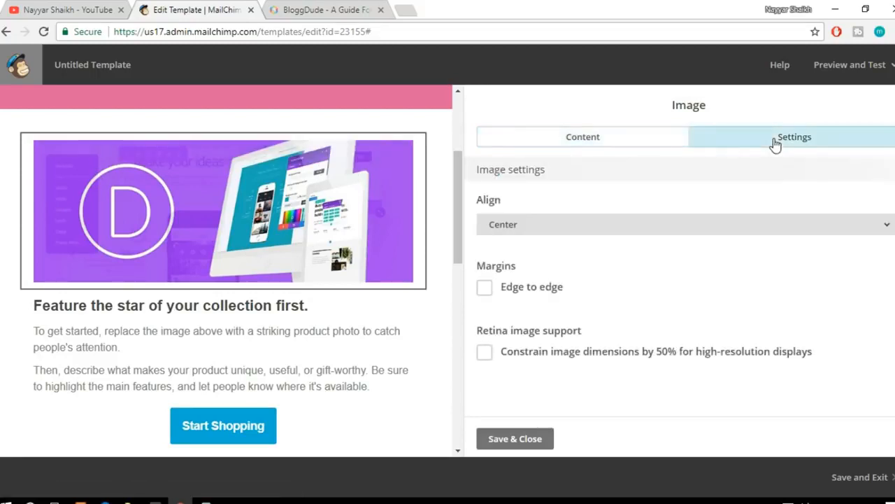
click(530, 292)
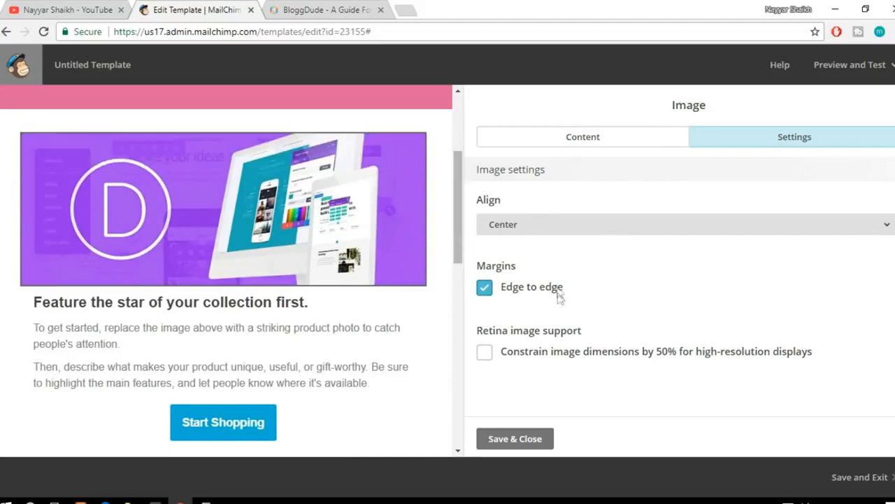
click(536, 293)
click(534, 294)
click(532, 293)
click(532, 293)
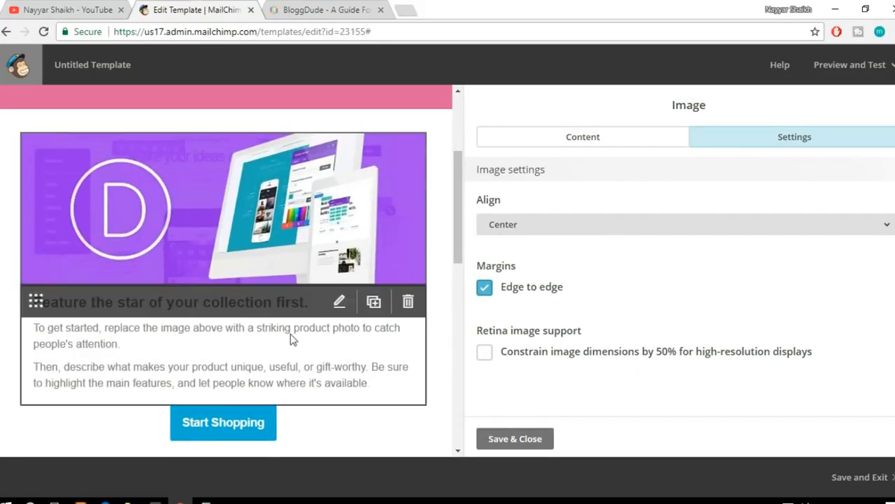
scroll(290, 333, down, 1)
scroll(291, 334, up, 2)
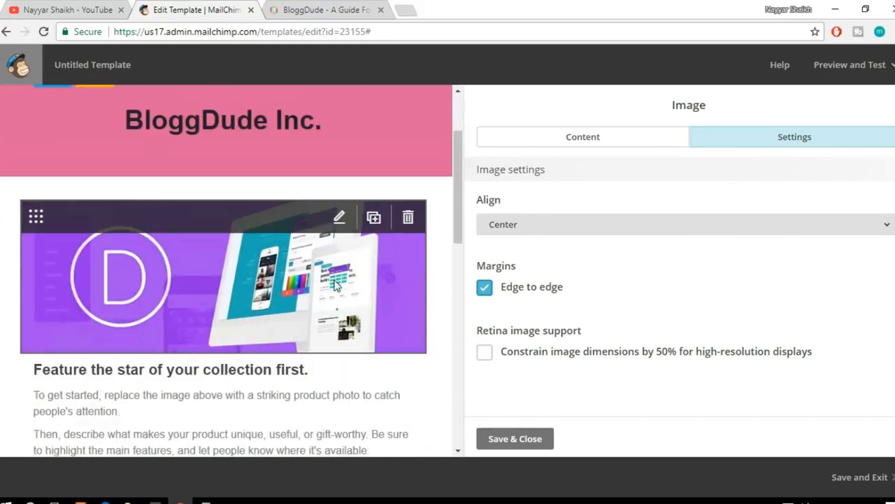
scroll(334, 283, down, 1)
Step: Try the Stella frame from the Original set on the Divi image, and close the photo editor without saving
click(605, 144)
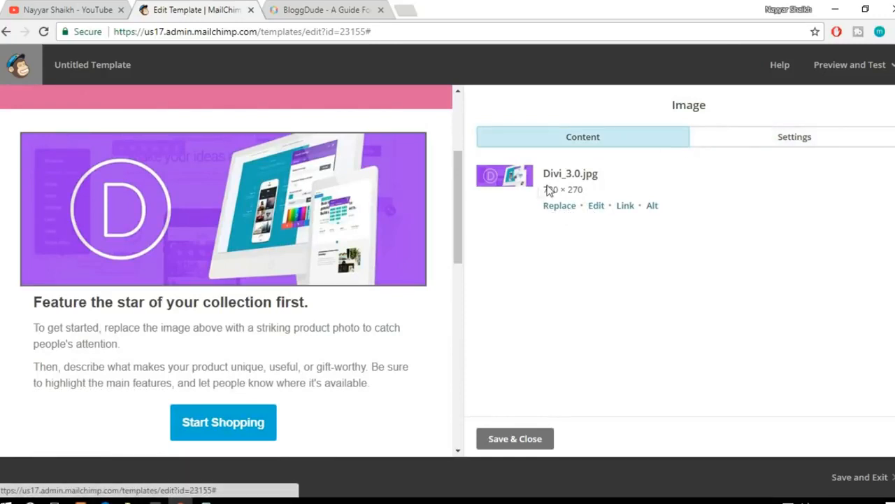
click(600, 209)
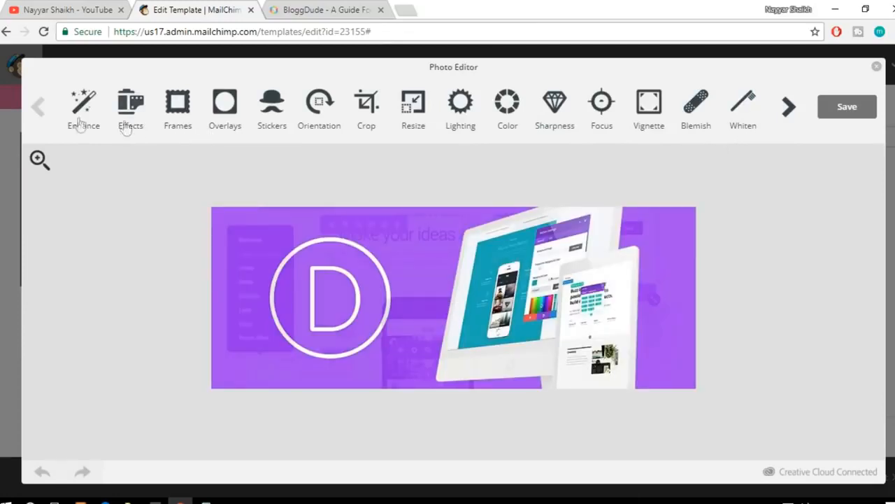
click(183, 114)
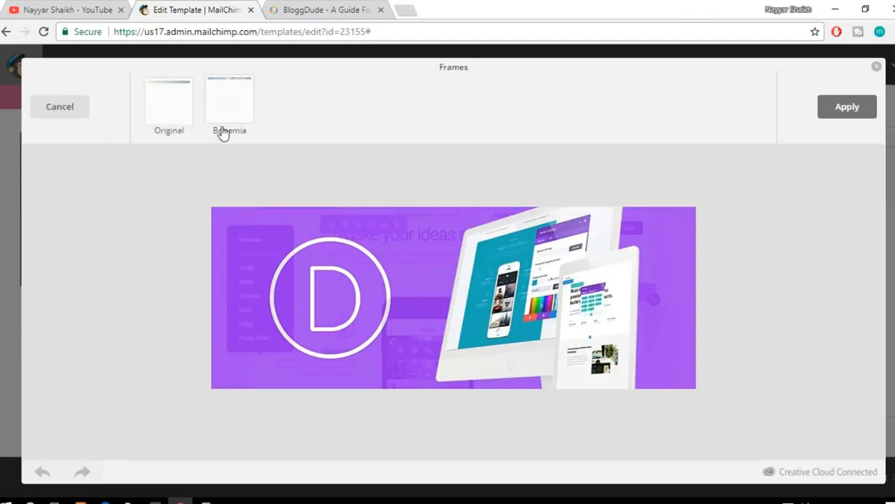
click(171, 117)
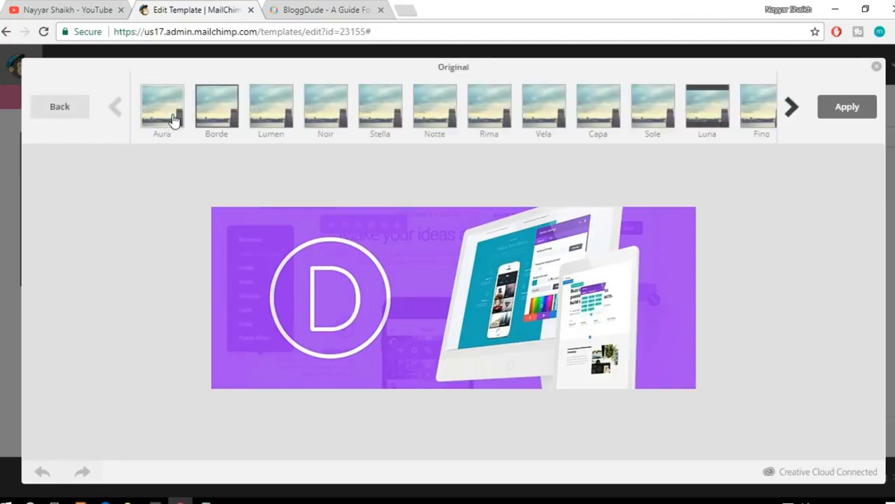
click(381, 112)
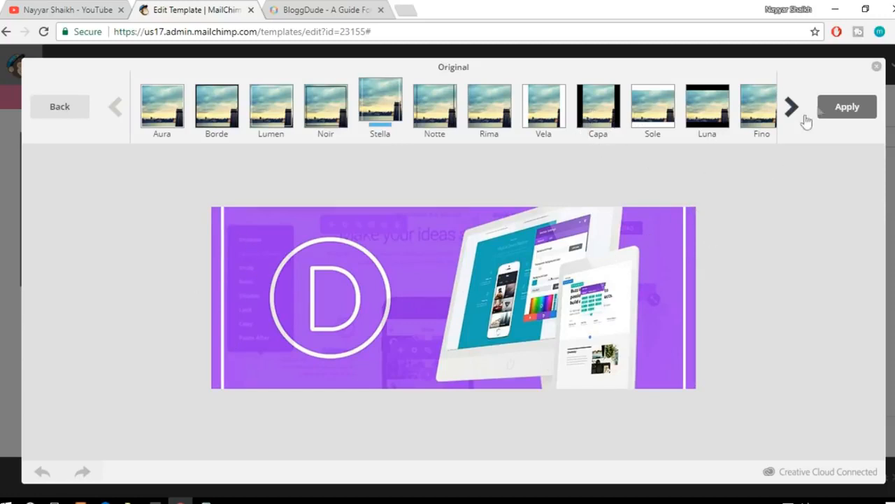
click(877, 67)
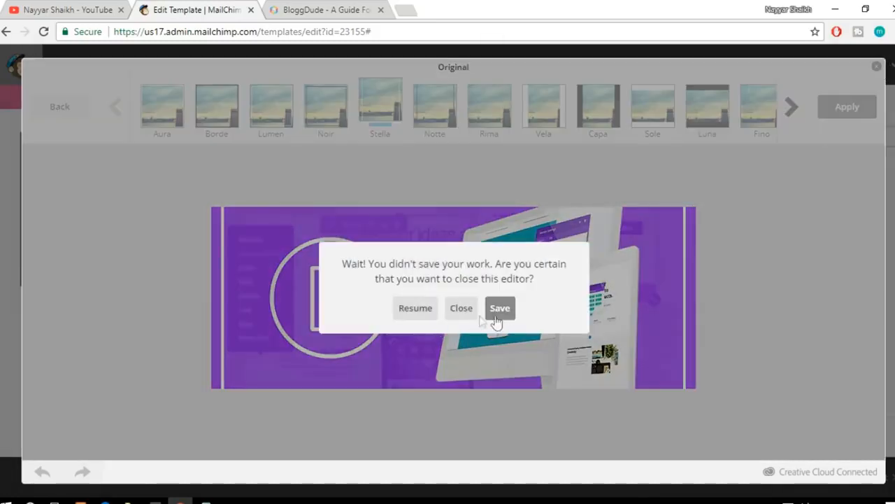
click(462, 308)
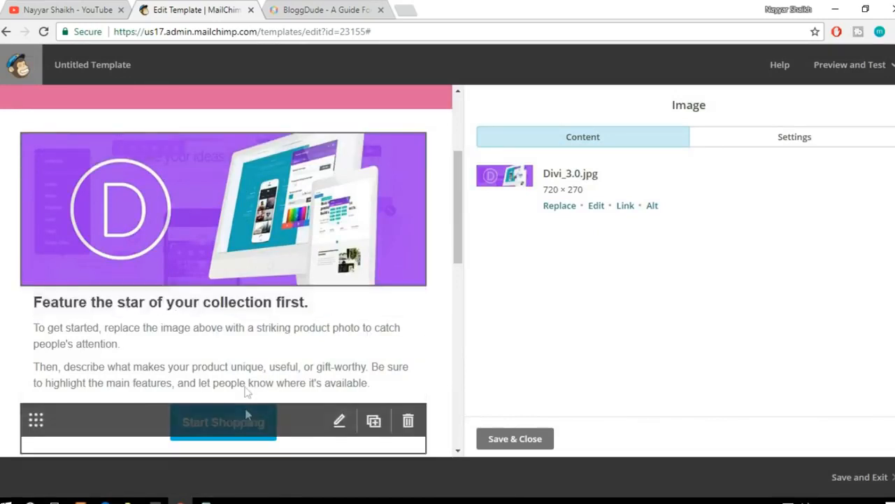
Step: Open the text block directly below the Divi image for editing
click(266, 352)
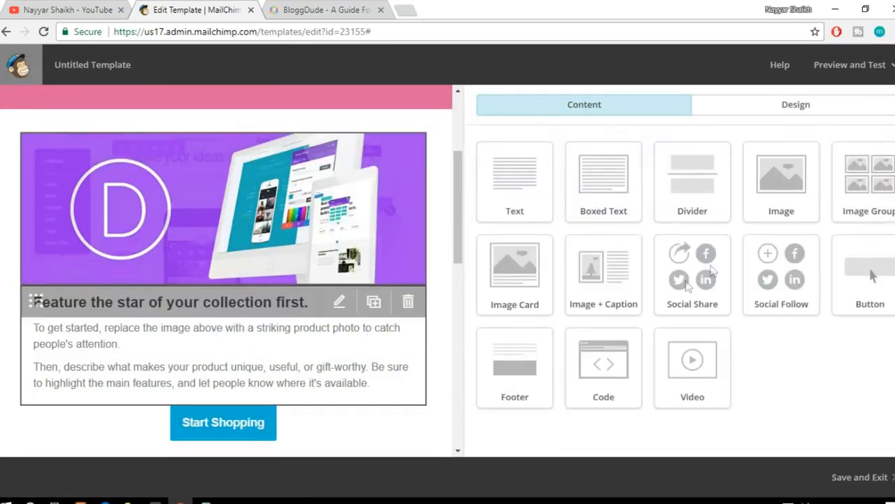
scroll(419, 298, up, 3)
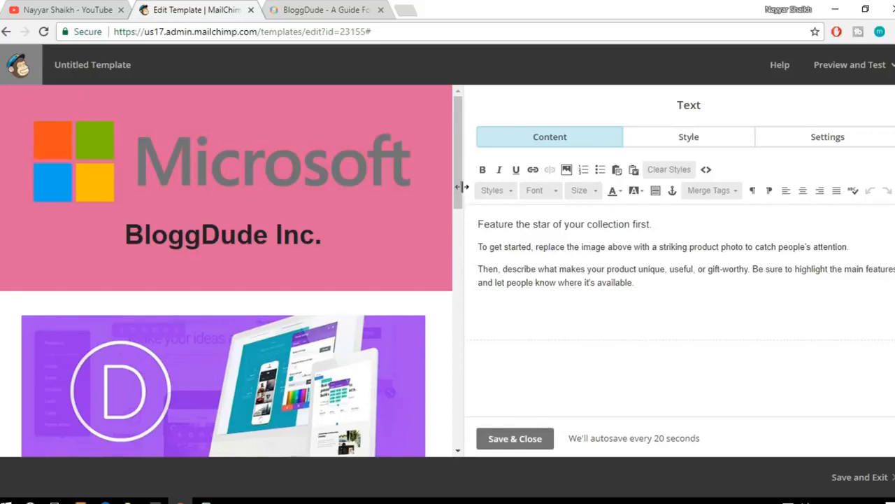
Step: Switch to the BloggDude site and examine the post on creating an eCommerce website with WordPress, from its video to the download links
click(322, 10)
scroll(470, 266, down, 1)
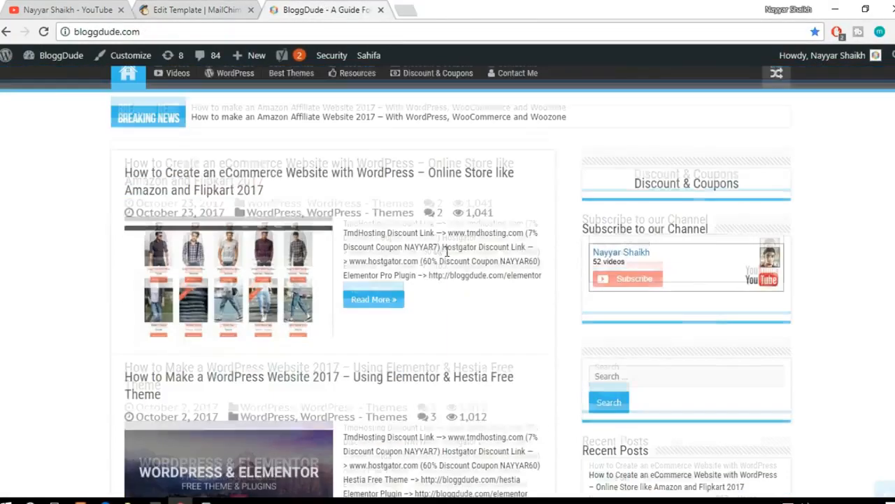
click(386, 168)
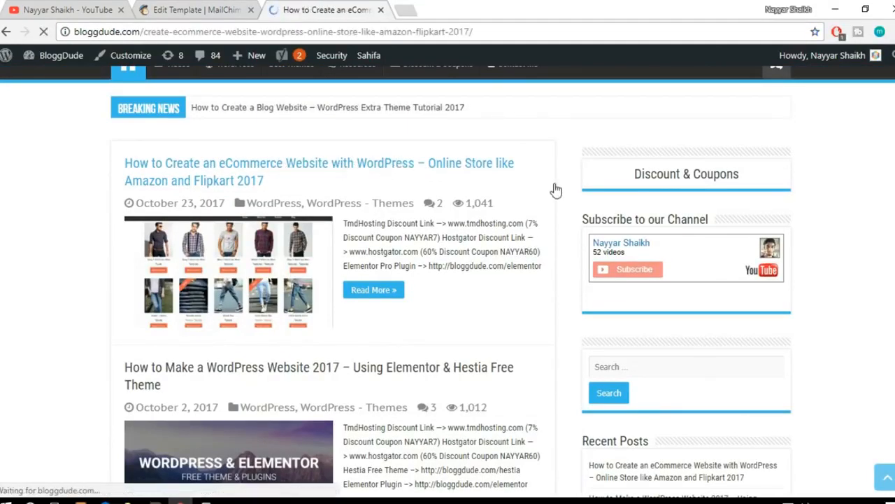
scroll(580, 254, down, 3)
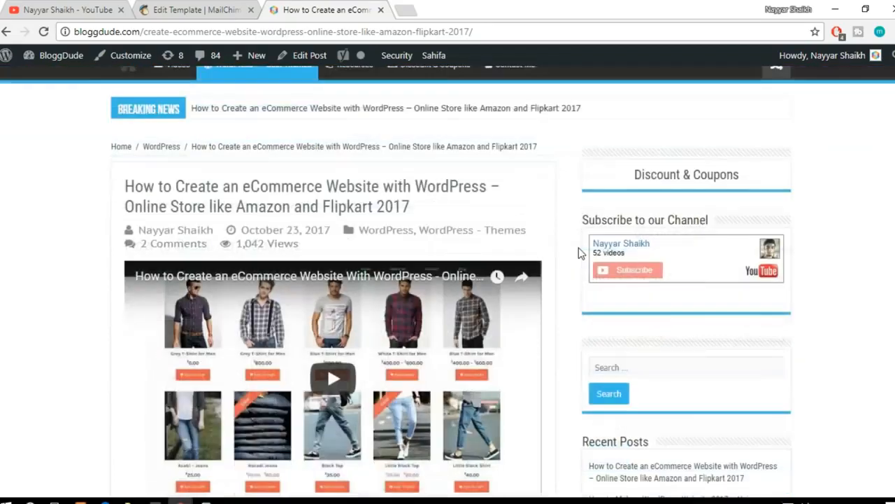
scroll(535, 270, up, 1)
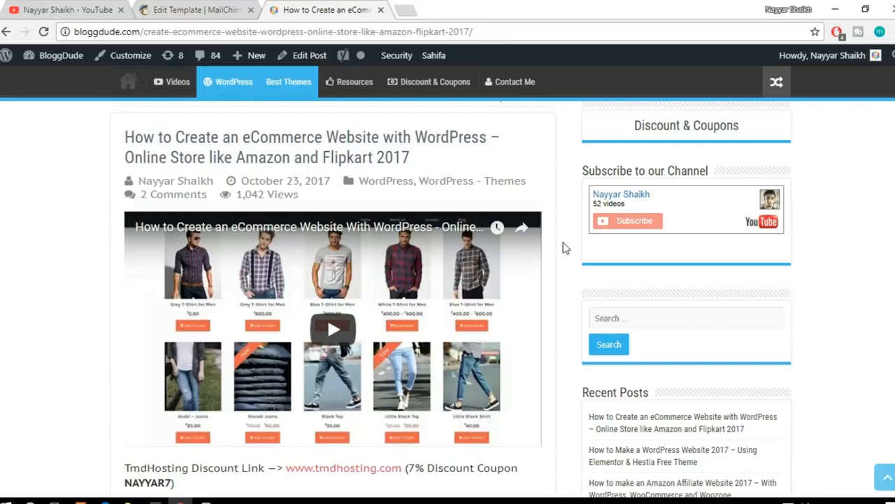
scroll(565, 247, down, 5)
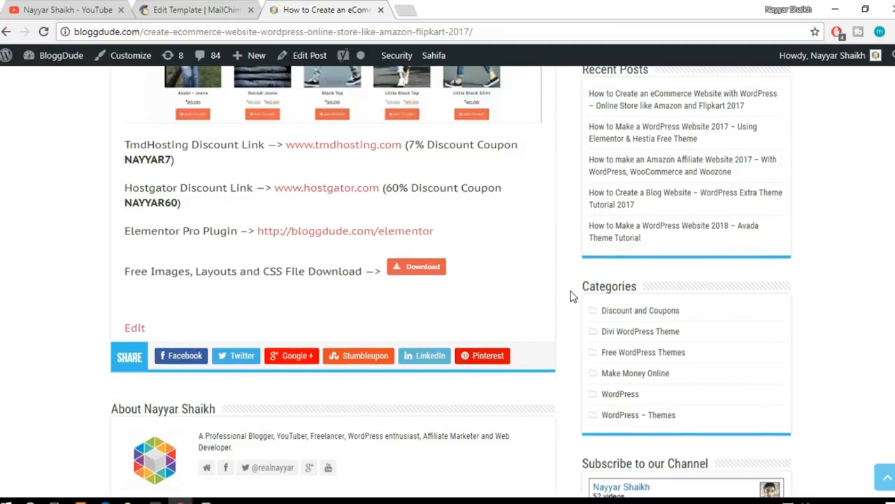
scroll(570, 296, up, 4)
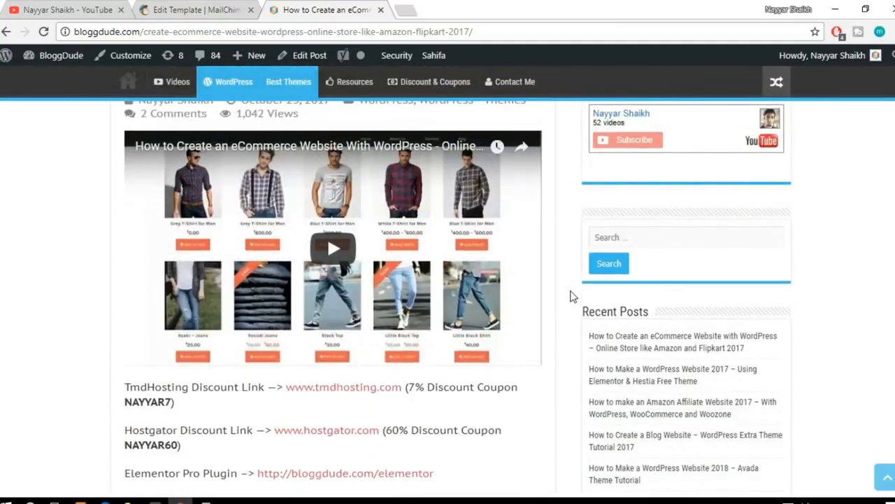
click(196, 10)
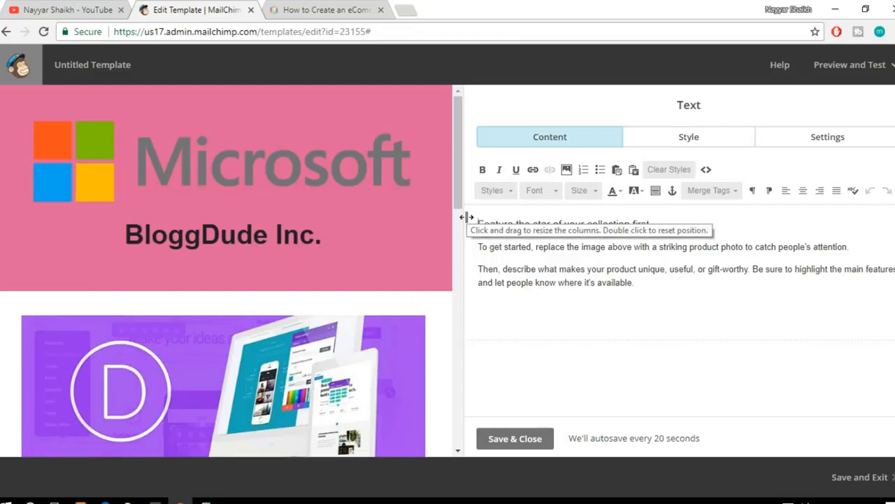
click(361, 7)
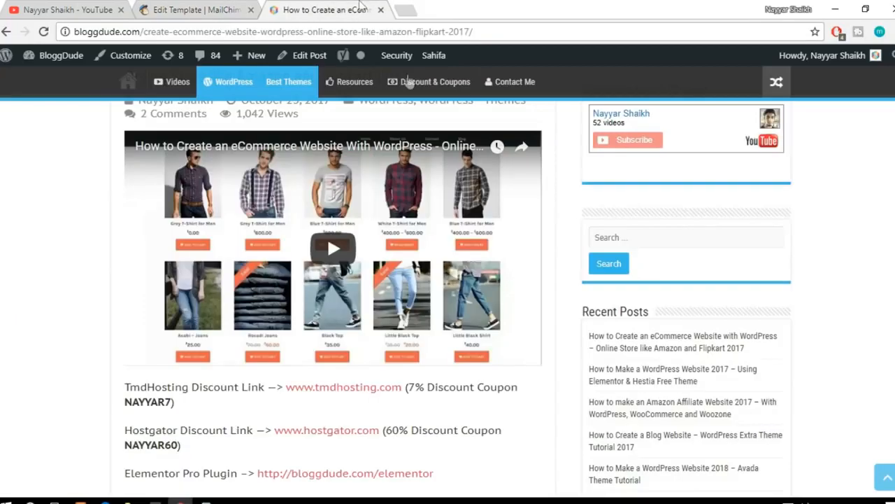
scroll(548, 343, down, 3)
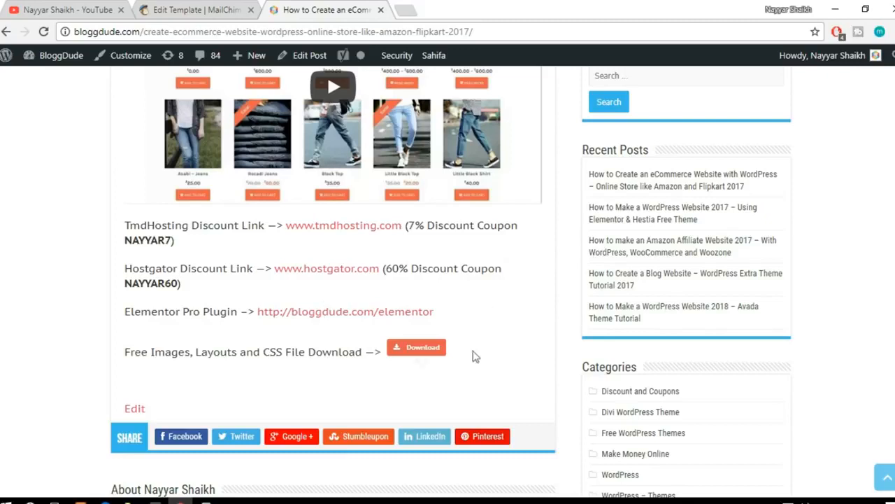
Step: Open the same eCommerce post in an incognito window and go to the section below the Elementor Pro Plugin link
click(478, 29)
key(ctrl+c)
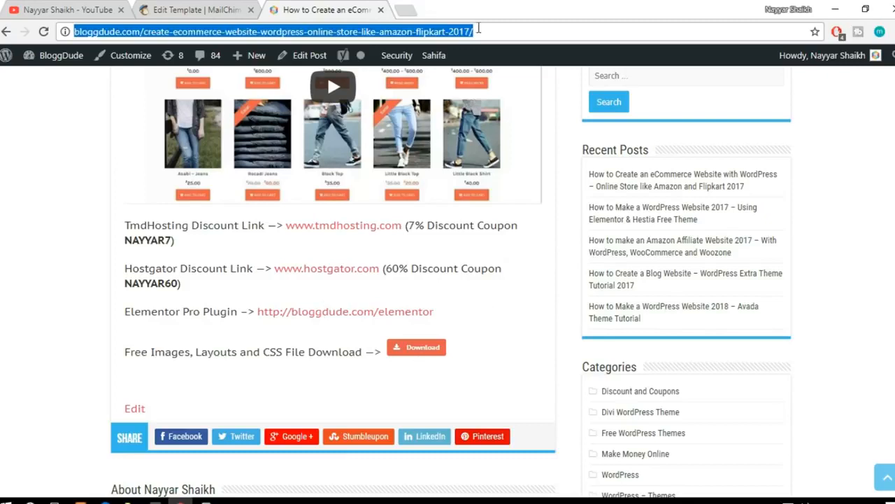
click(893, 32)
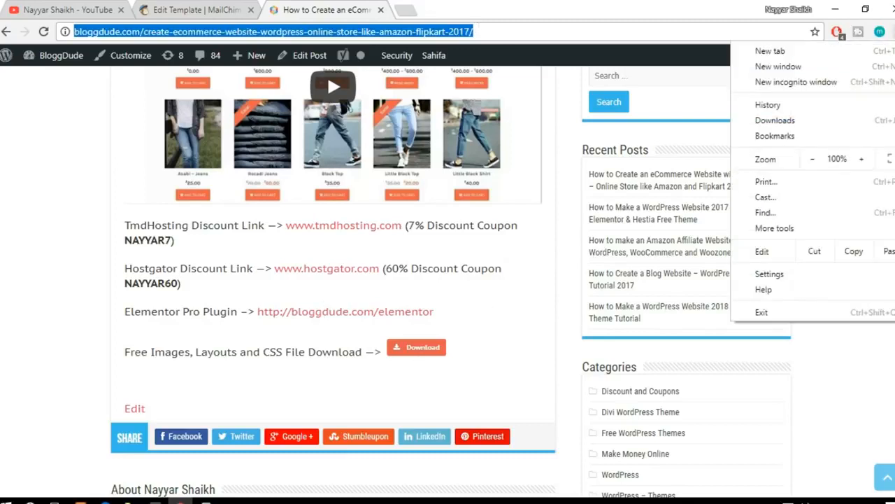
click(830, 82)
key(ctrl+v)
key(Return)
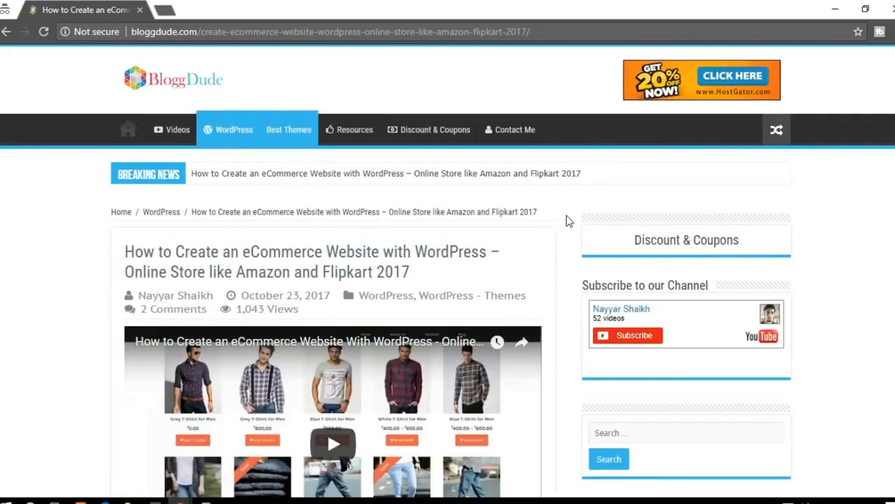
scroll(569, 221, down, 7)
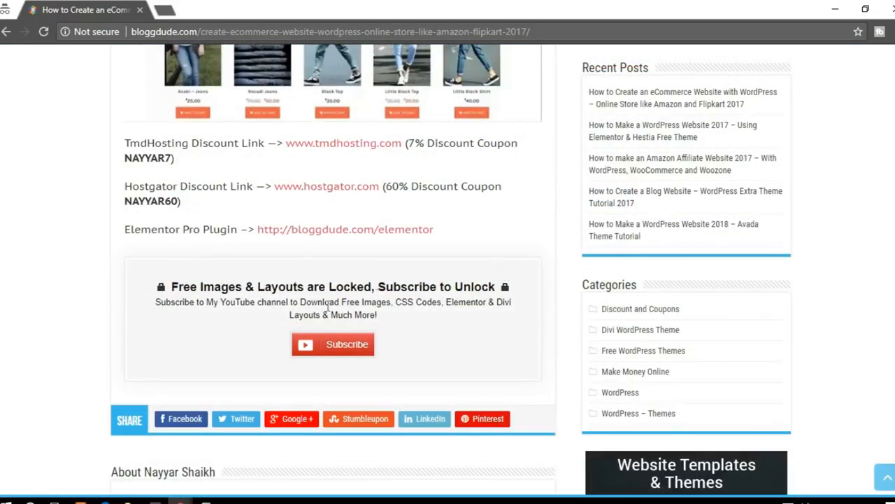
Step: Compare the post's download section between the logged-in and incognito windows, and close the incognito window
mouse_move(180, 499)
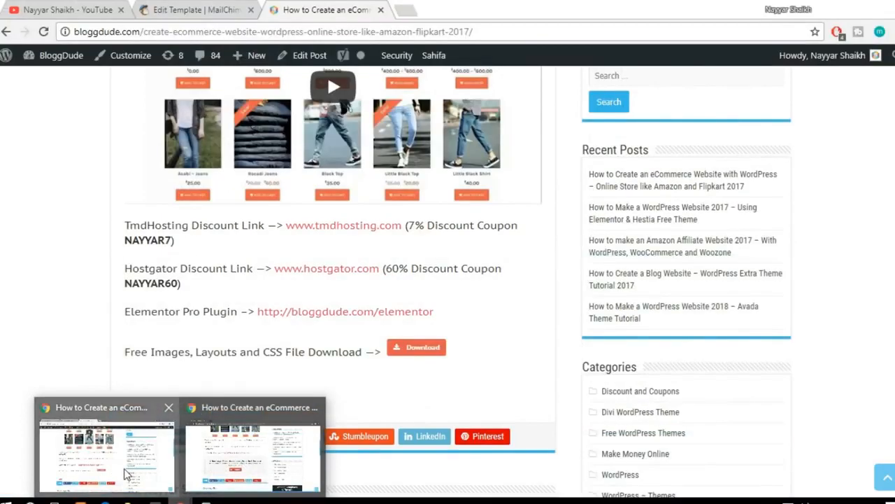
click(266, 474)
click(496, 288)
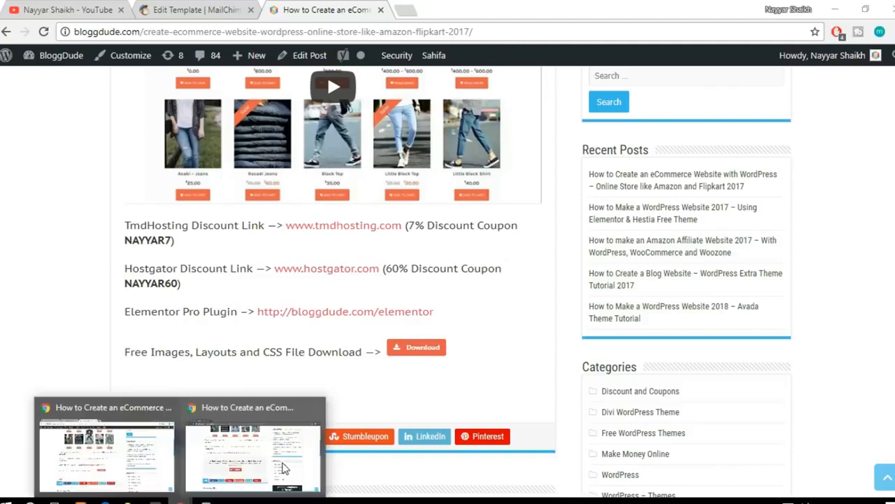
click(248, 448)
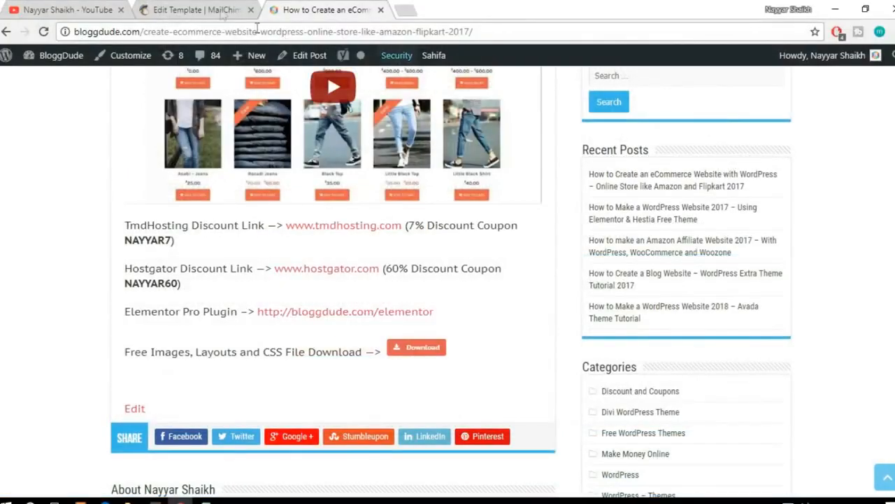
Step: Return to the MailChimp template and check the Divi image with the text block below it
click(203, 7)
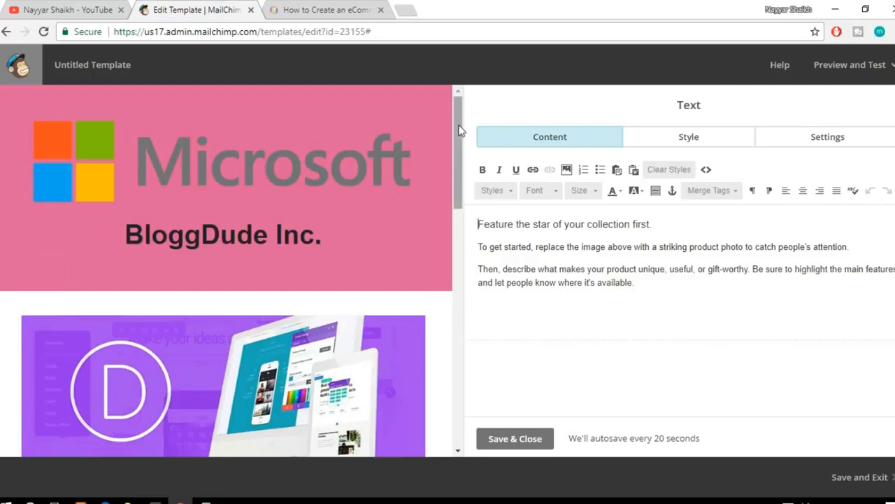
drag(459, 131, 459, 176)
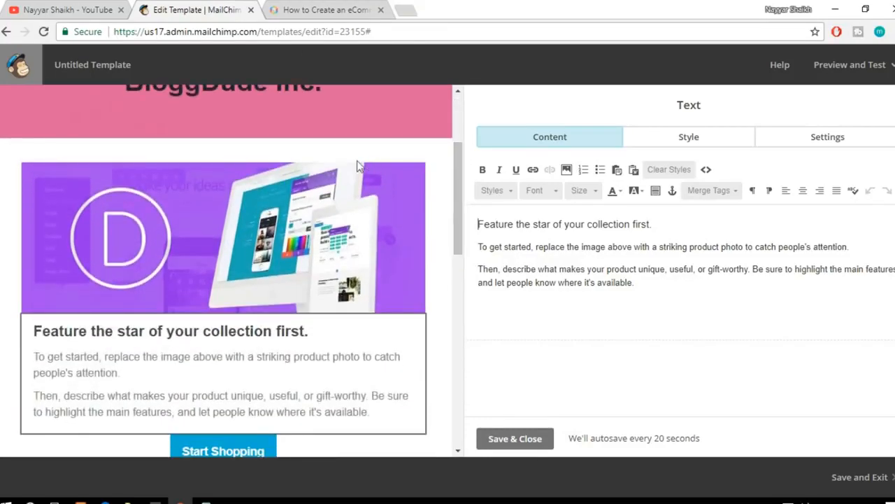
scroll(376, 227, up, 2)
scroll(429, 236, down, 2)
Step: Switch to the BloggDude site, go to its homepage and look through the list of tutorial posts
click(326, 10)
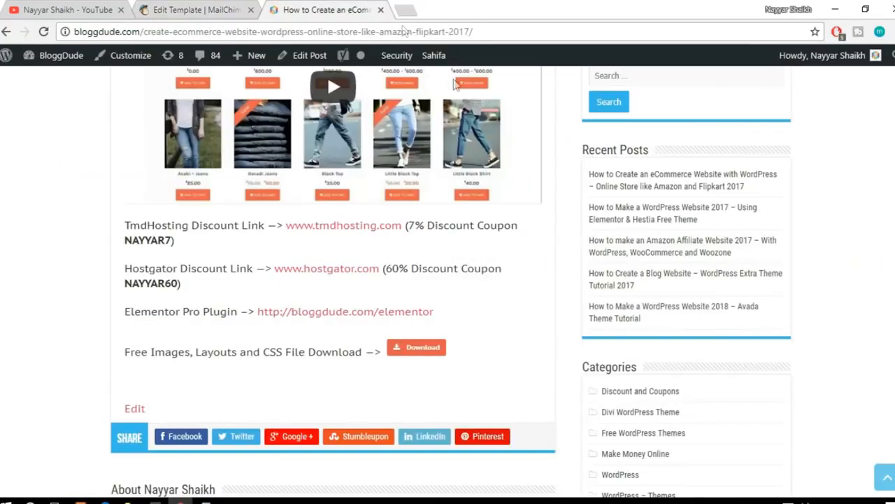
scroll(520, 256, up, 5)
click(133, 110)
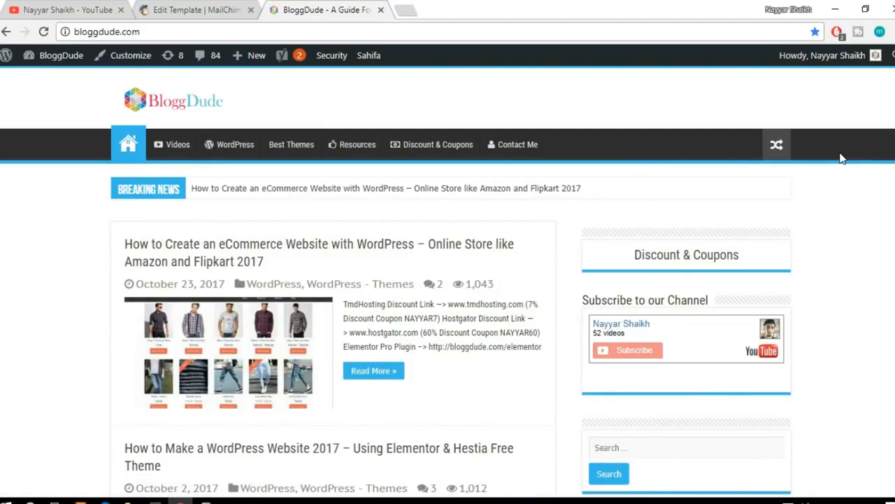
scroll(448, 280, down, 4)
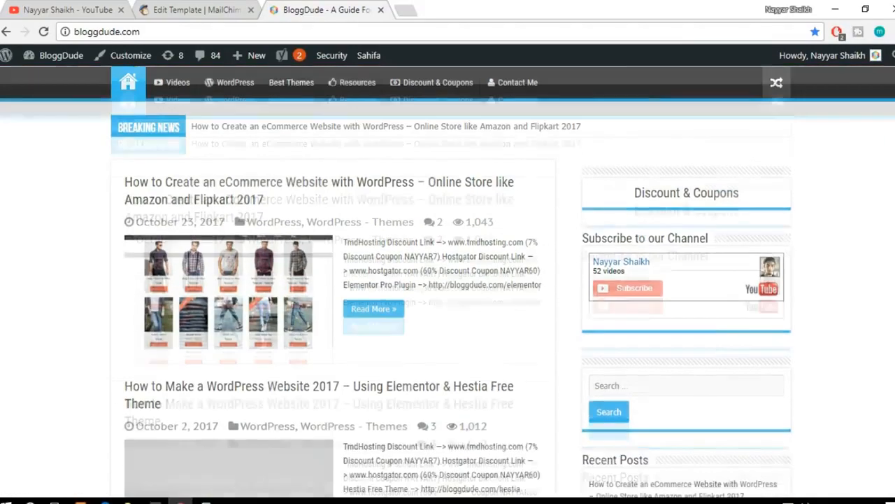
scroll(447, 280, down, 5)
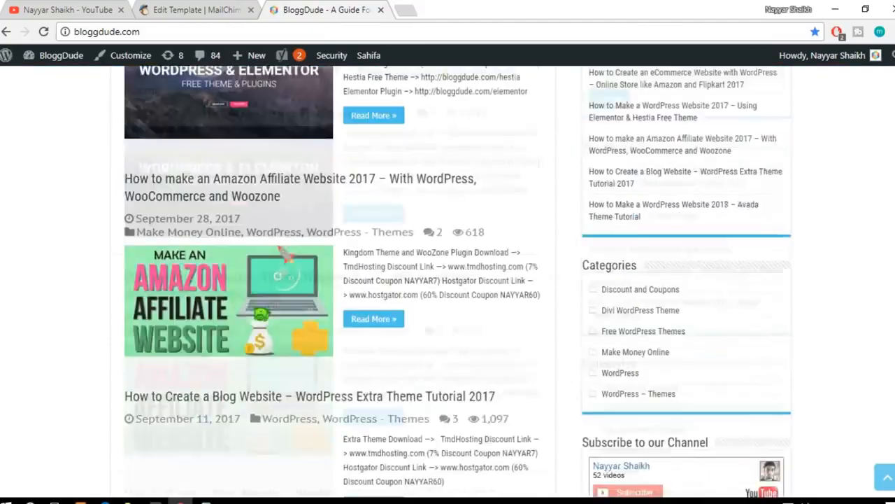
scroll(332, 279, down, 4)
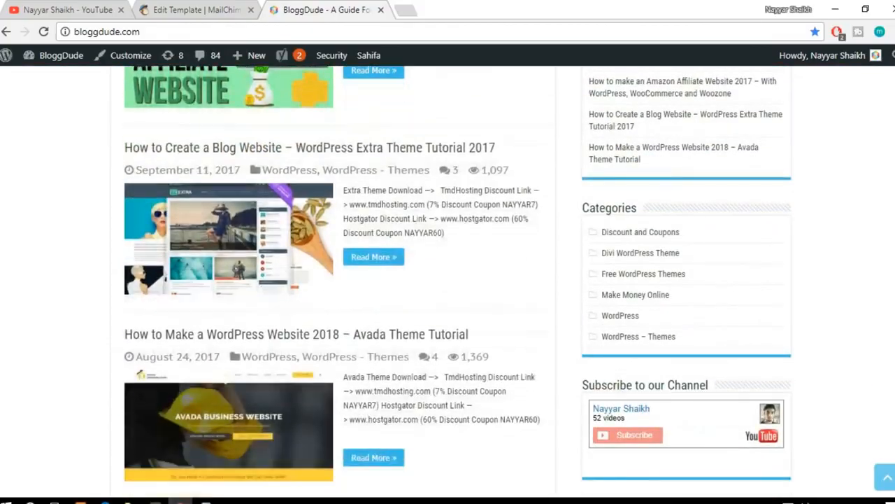
scroll(333, 280, down, 4)
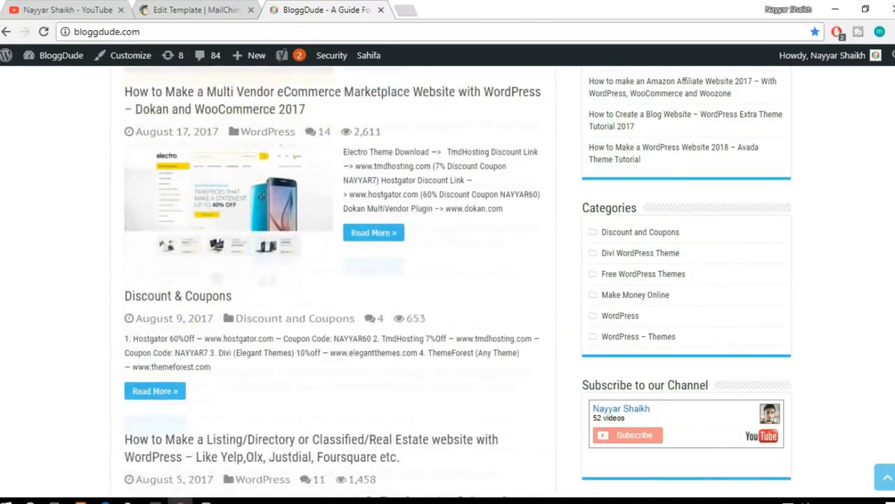
Step: Return to the MailChimp template and replace the text block's heading with "Get Premium Divi Layouts for Free!!"
click(196, 10)
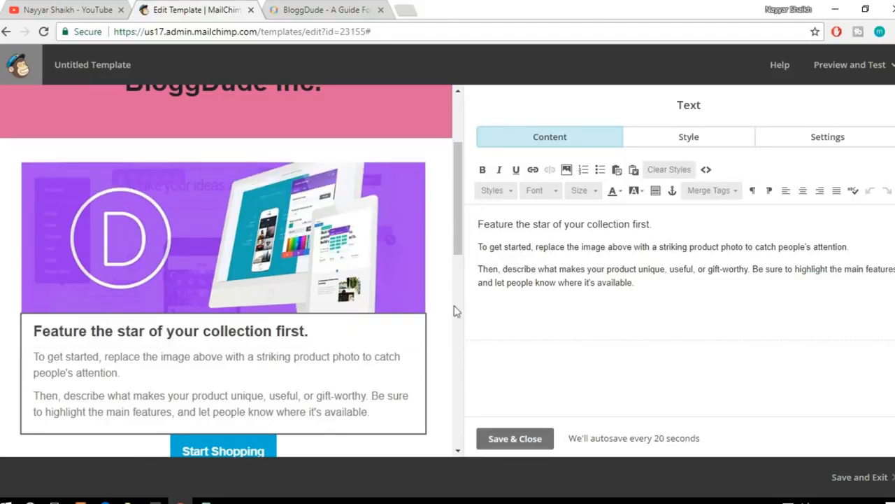
drag(675, 219, 473, 211)
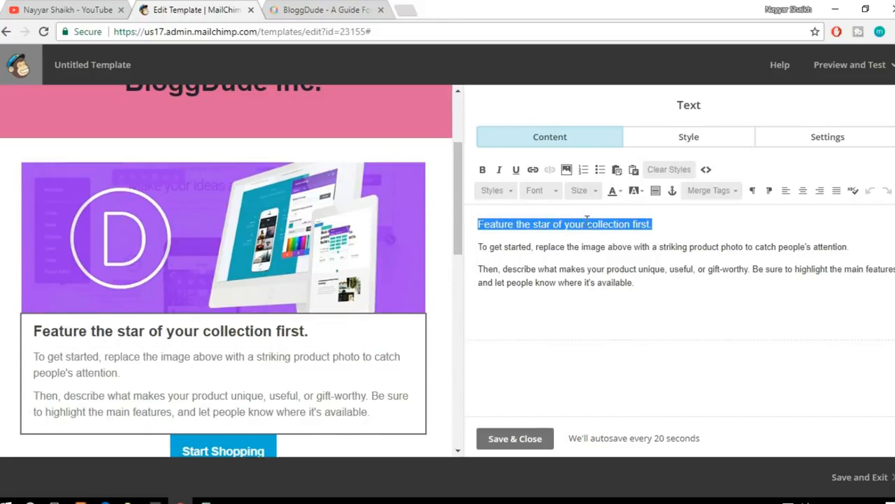
text(Free Pre)
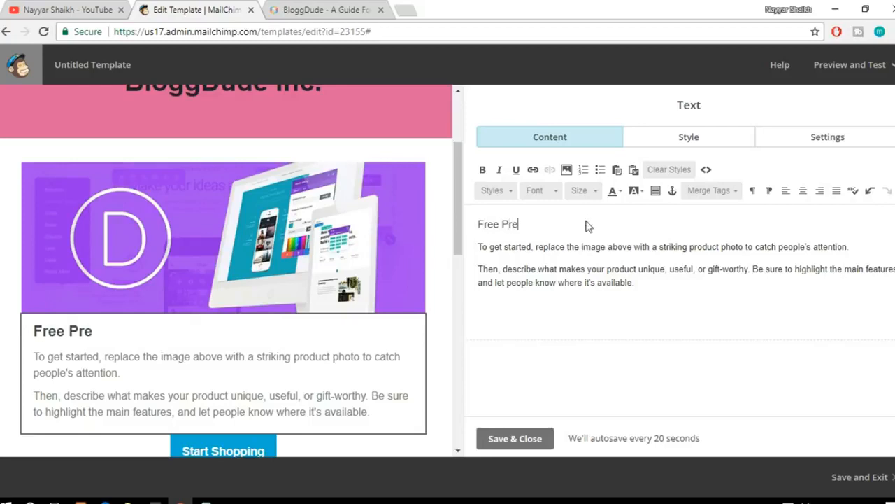
key(BackSpace)
key(BackSpace)
key(BackSpace)
key(BackSpace)
key(BackSpace)
key(BackSpace)
key(BackSpace)
key(BackSpace)
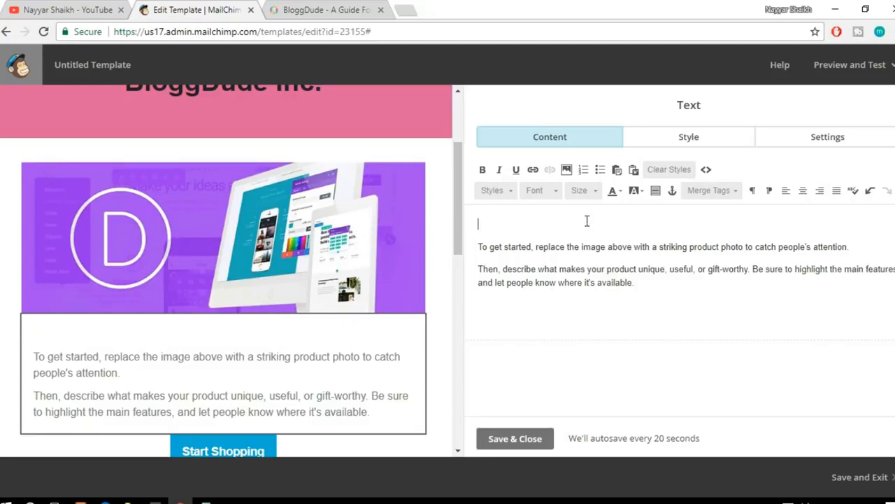
text(Get Pre)
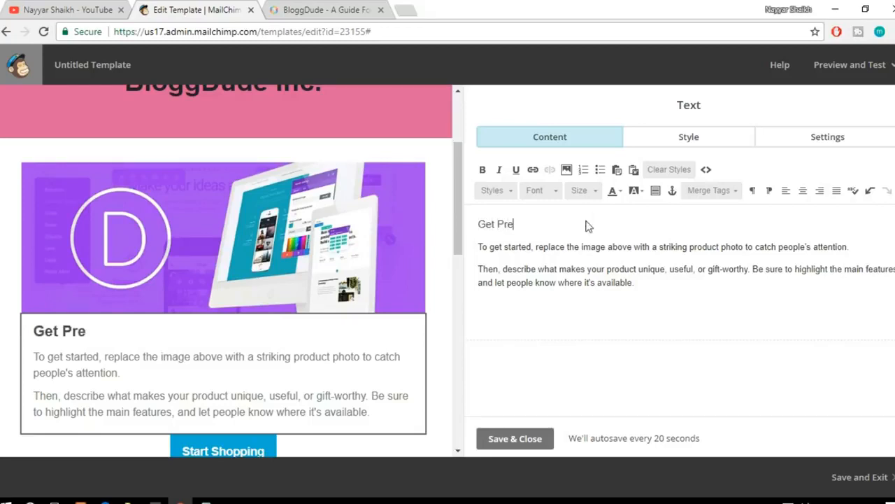
text(mium Divi )
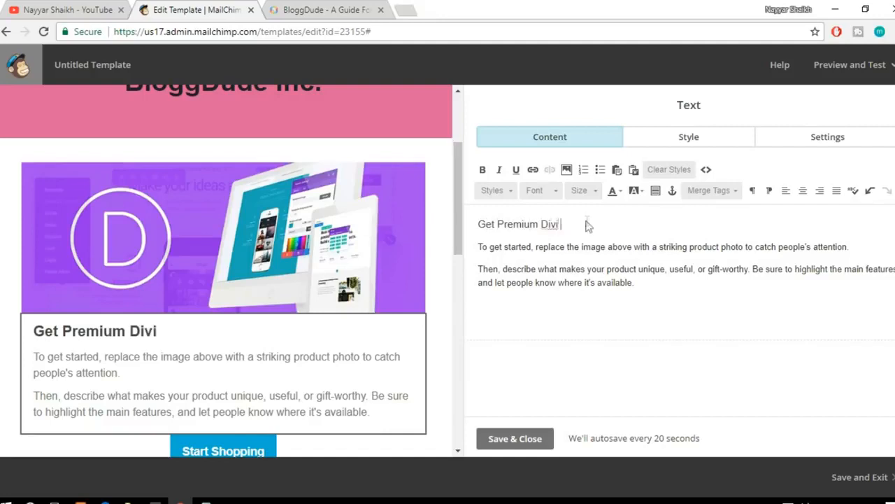
text(Layouts f)
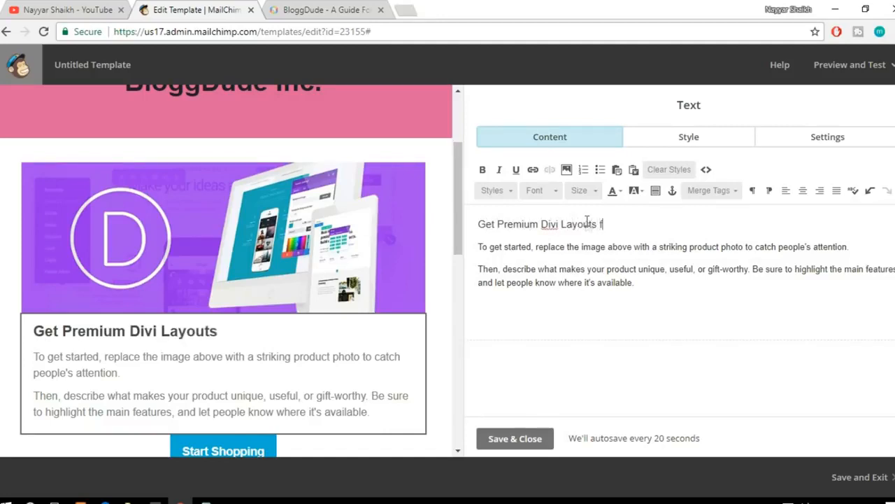
text(or Free!!)
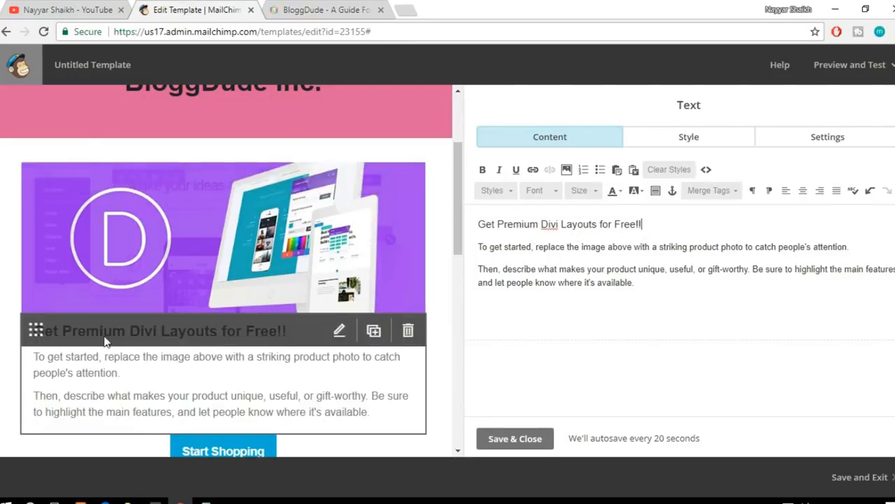
drag(498, 224, 597, 224)
click(600, 224)
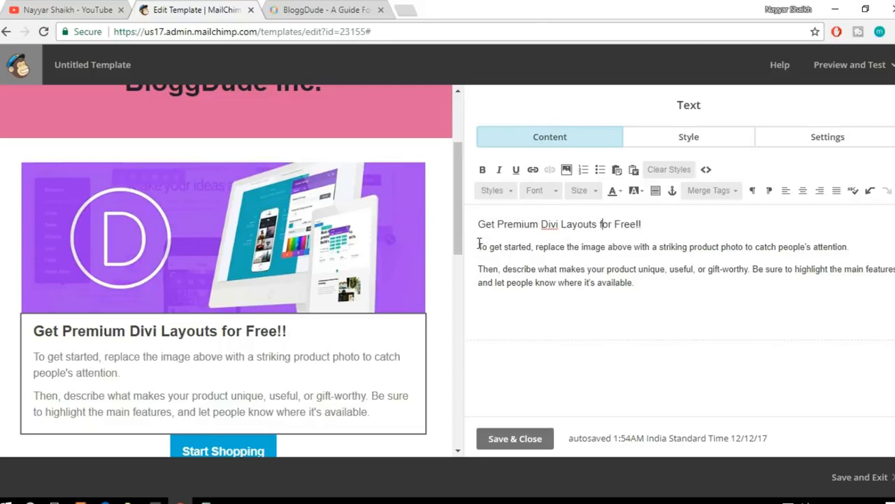
Step: Delete the two placeholder paragraphs below the text block's heading and enter "Get the" in their place
drag(480, 244, 662, 286)
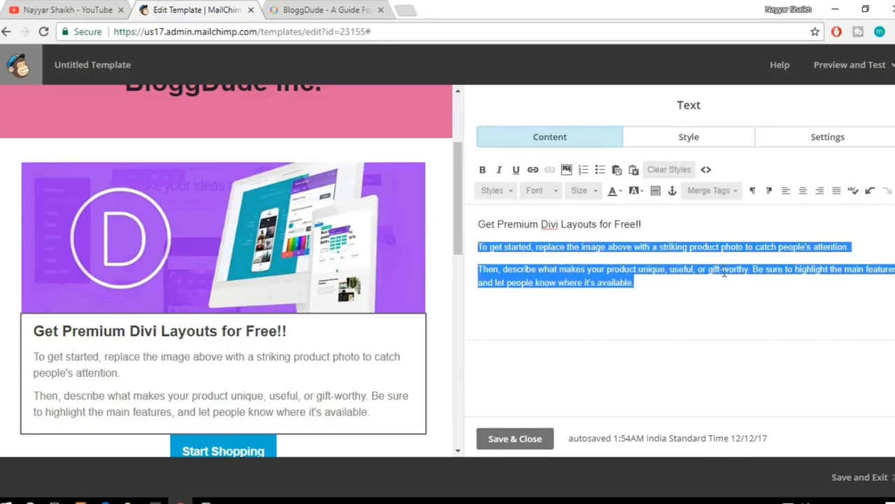
key(BackSpace)
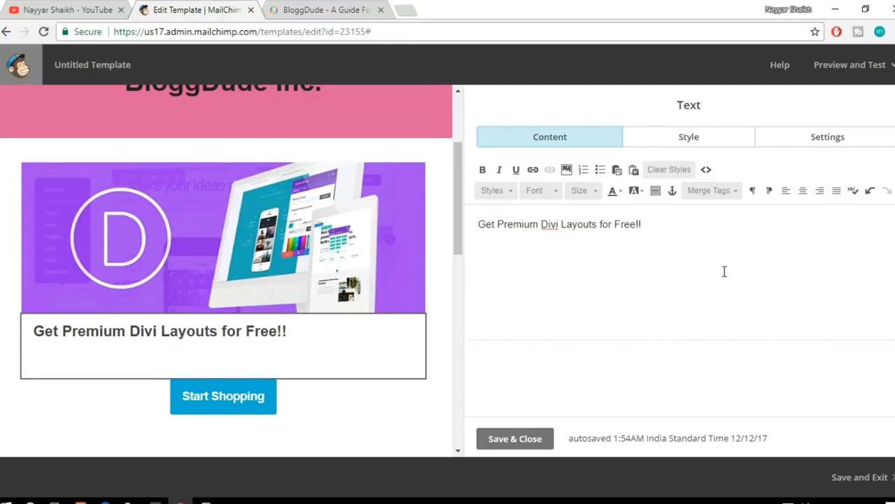
text(Get the)
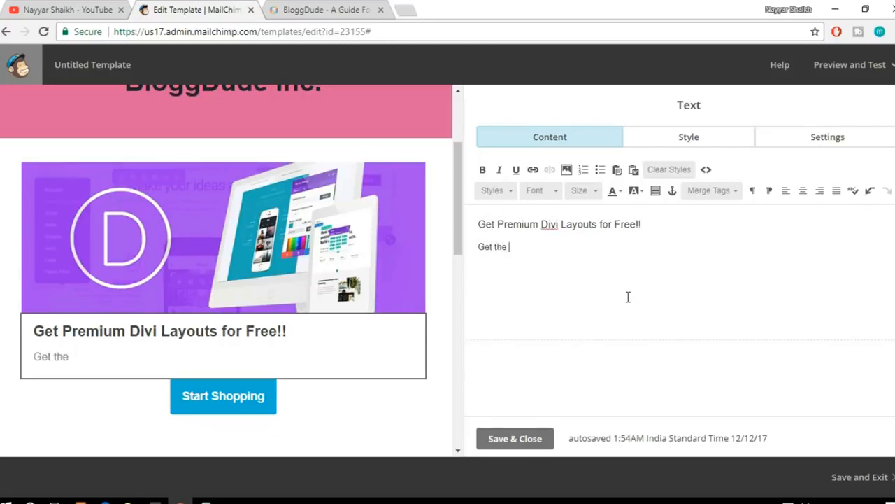
Step: Open lipsum.com in a new tab, and return to the template to select the text "Get the" in the text block
click(413, 10)
text(lips)
key(Return)
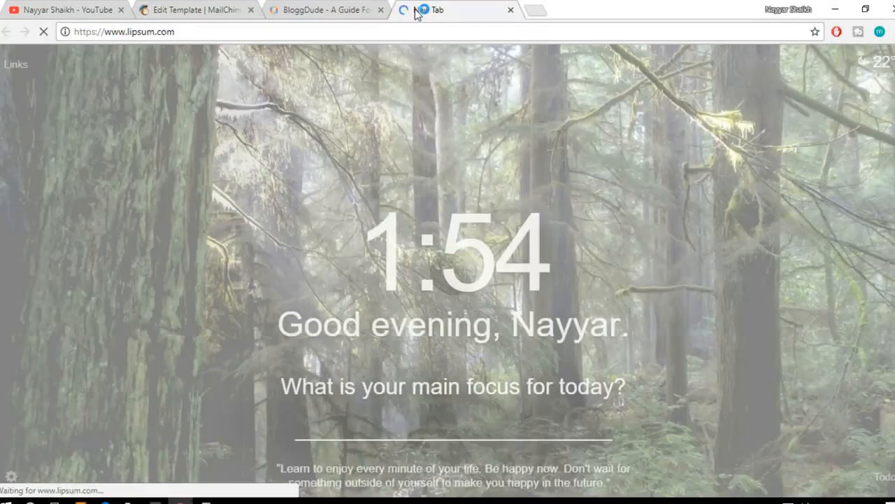
click(196, 10)
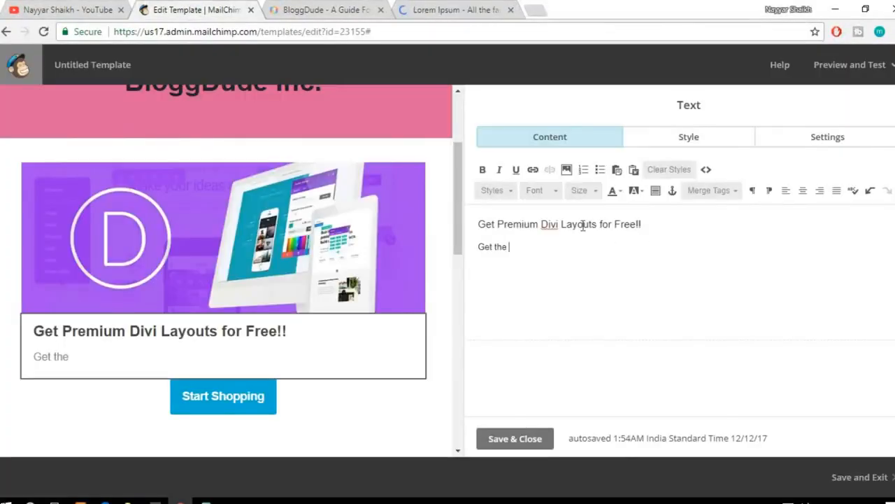
drag(700, 223, 478, 206)
click(483, 224)
drag(530, 247, 480, 237)
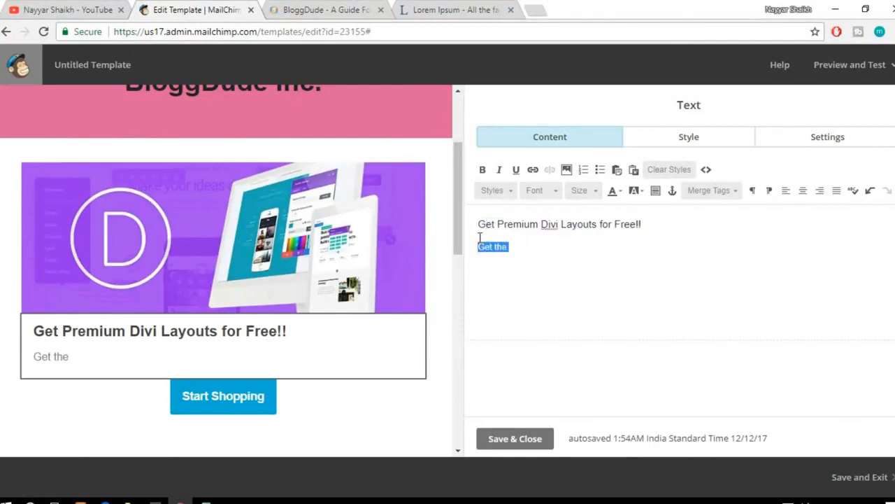
Step: Generate five paragraphs of Lorem Ipsum and replace the selected template text with the first three generated sentences
click(425, 8)
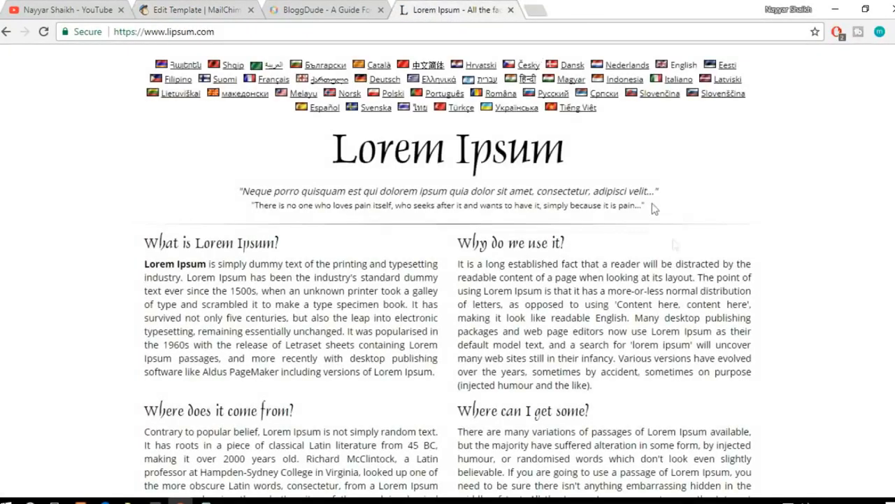
scroll(671, 252, down, 6)
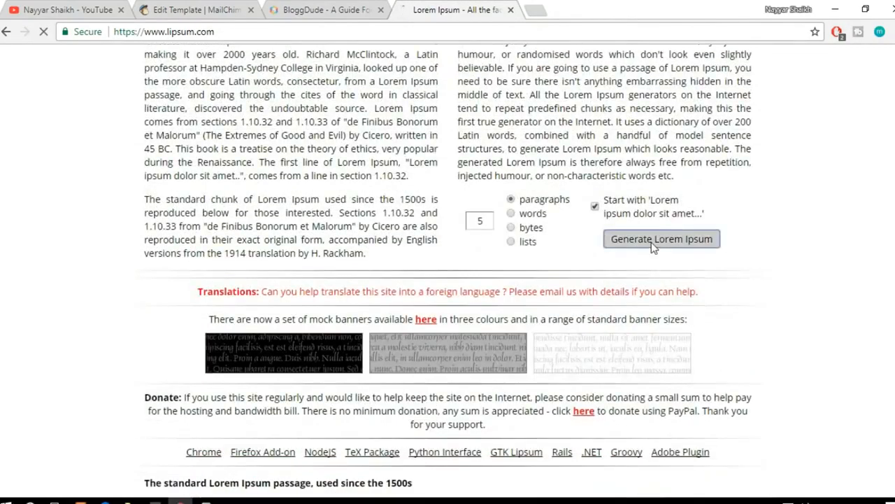
click(653, 241)
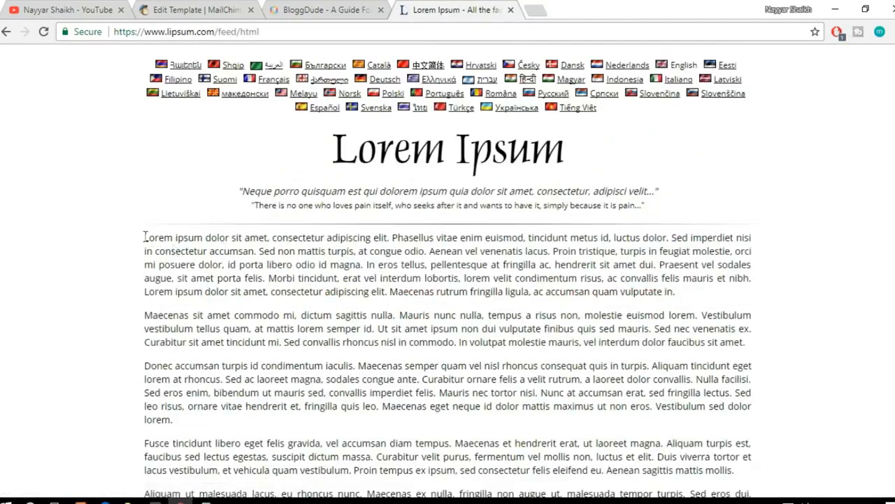
drag(145, 236, 260, 250)
key(ctrl+c)
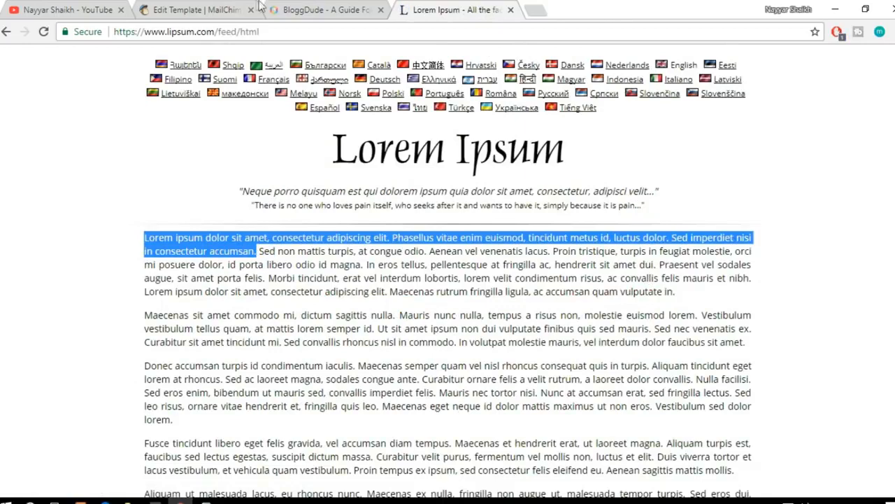
click(287, 9)
click(219, 9)
key(ctrl+v)
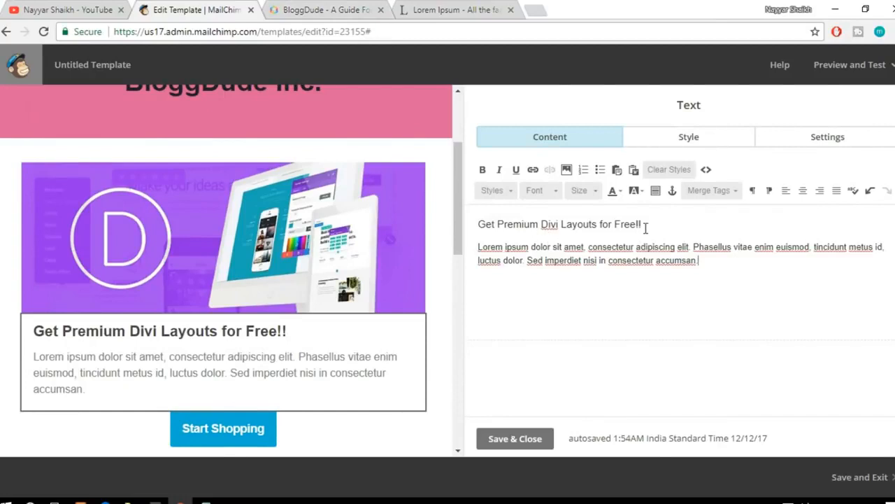
Step: Change the text of the Start Shopping button below the text block to "Get it Now!!"
scroll(250, 390, down, 1)
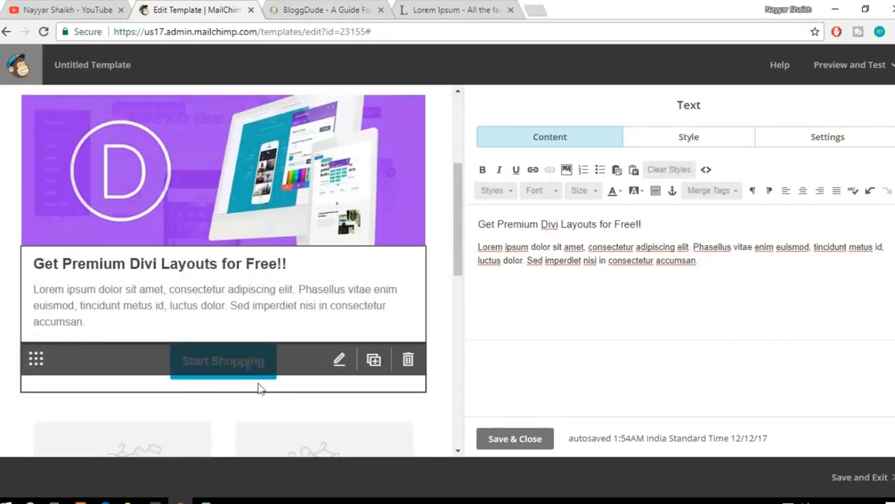
click(245, 371)
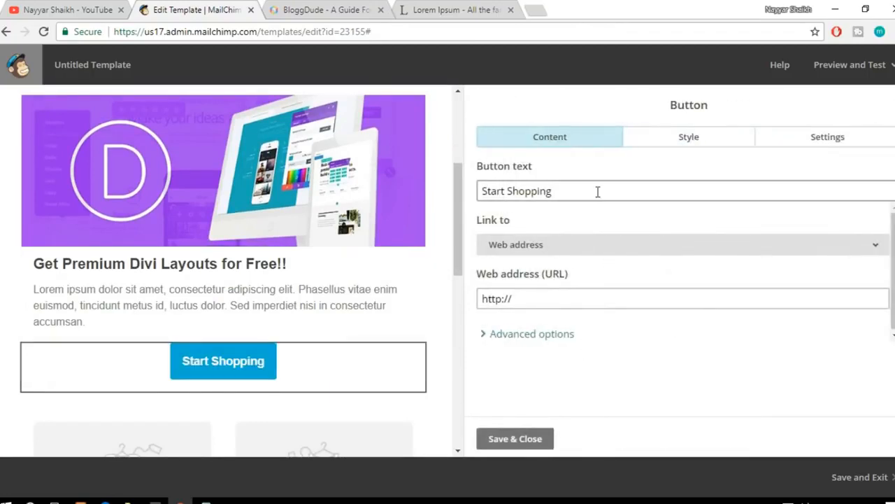
drag(598, 191, 465, 191)
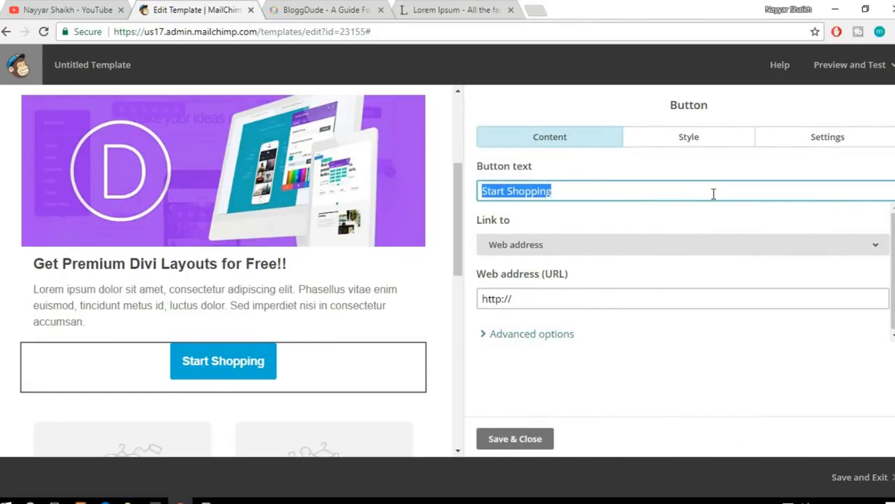
text(Get )
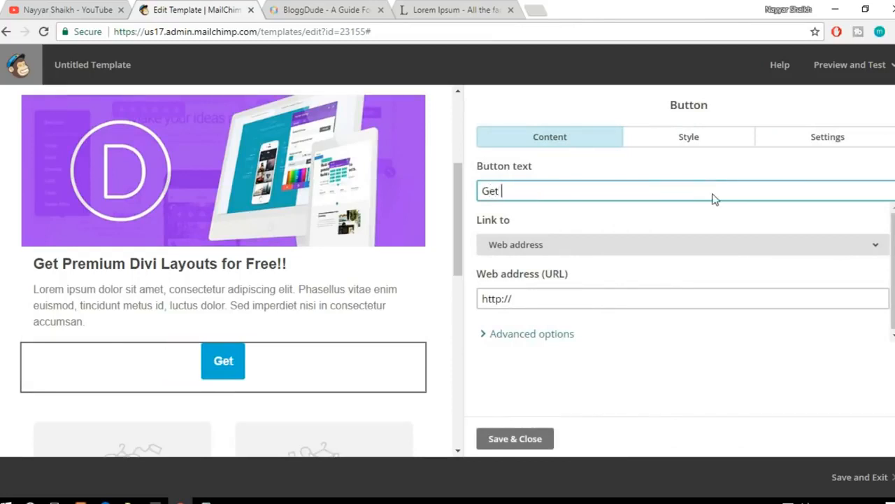
text(it Now!!)
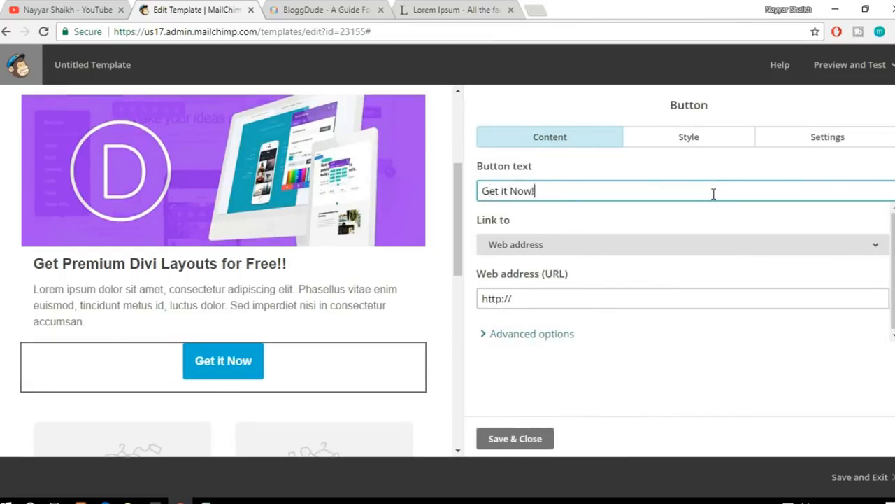
Step: Find the "How To Make A WordPress Website 2017 – Divi Tutorial" post on the BloggDude site and check its Images and Layouts download links
drag(632, 297, 463, 290)
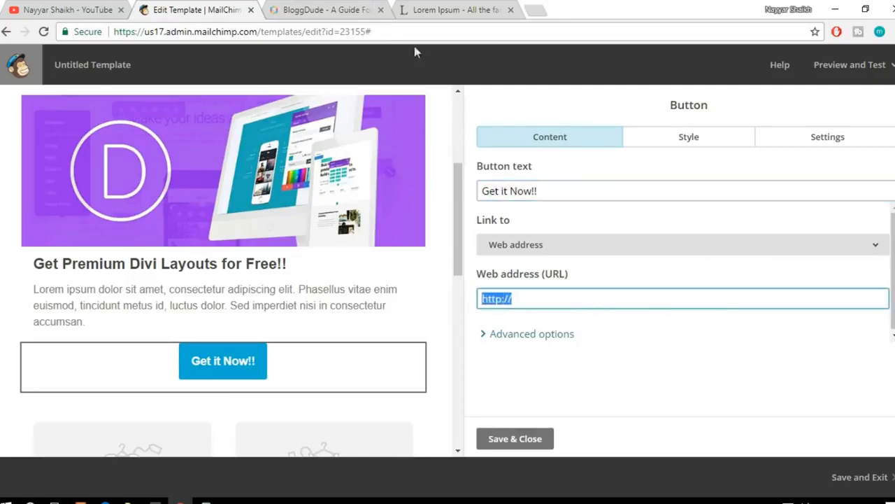
click(344, 9)
scroll(481, 305, down, 3)
scroll(482, 305, down, 5)
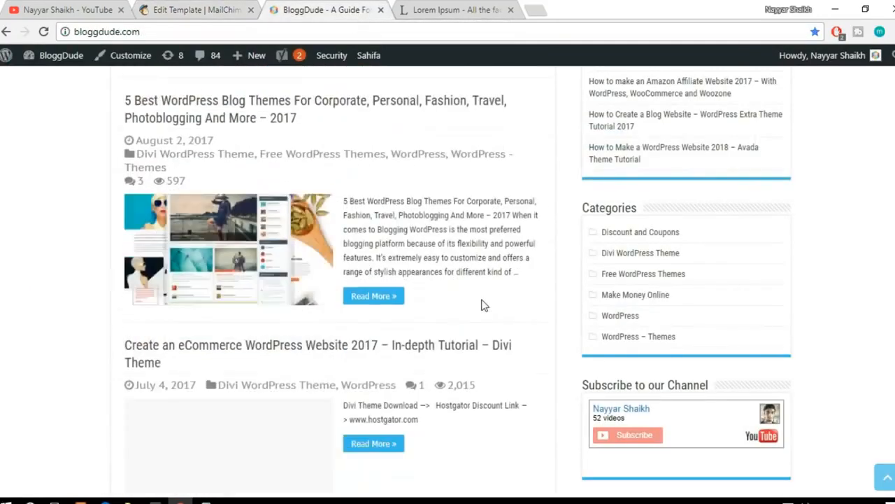
click(141, 363)
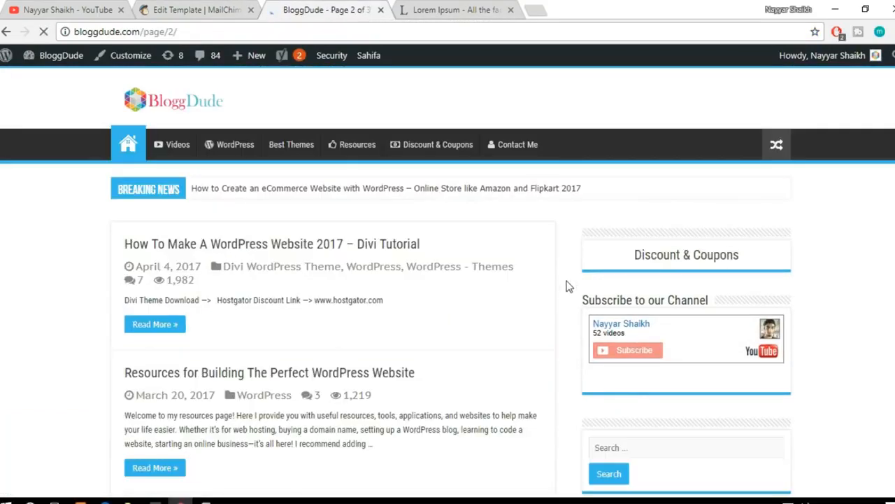
click(378, 250)
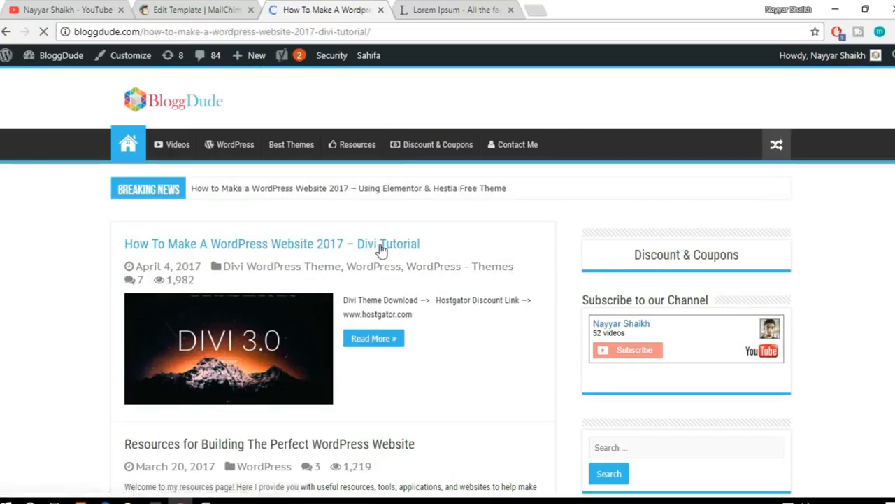
scroll(577, 259, down, 6)
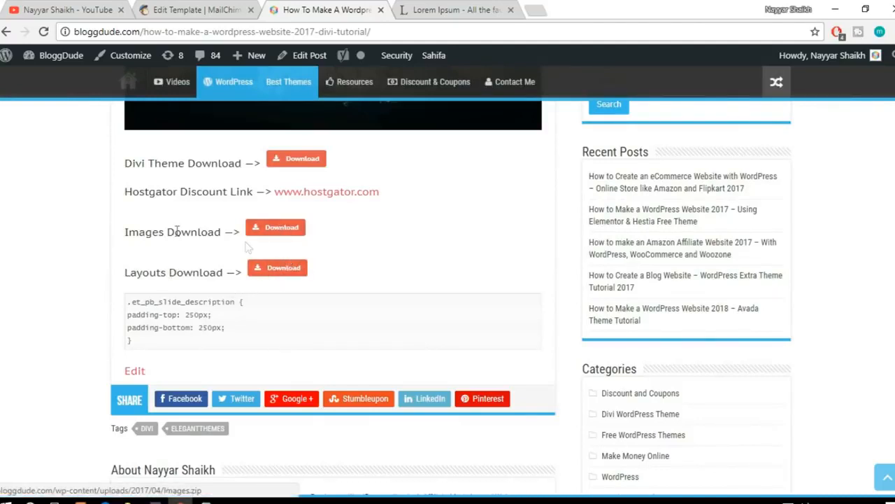
drag(112, 231, 373, 270)
click(372, 270)
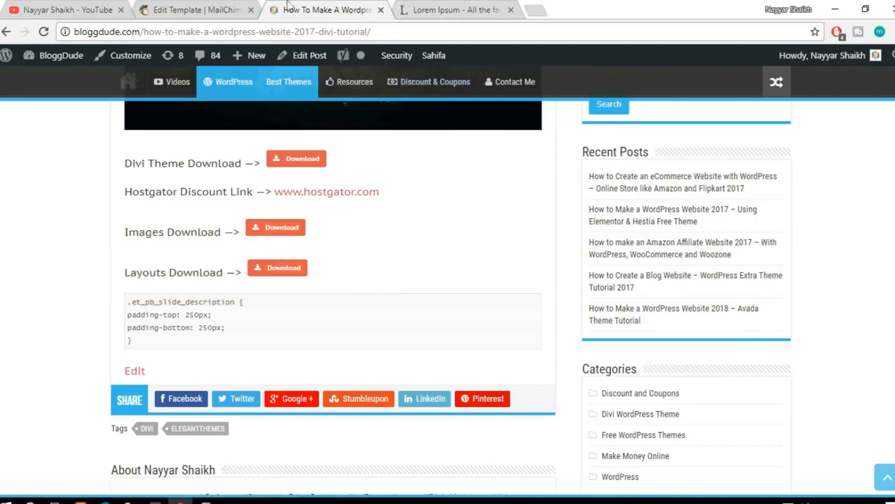
click(224, 8)
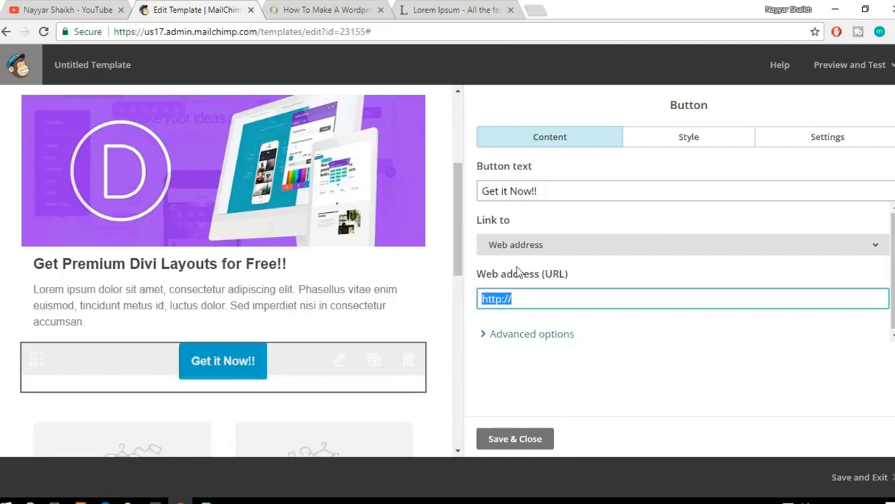
click(538, 299)
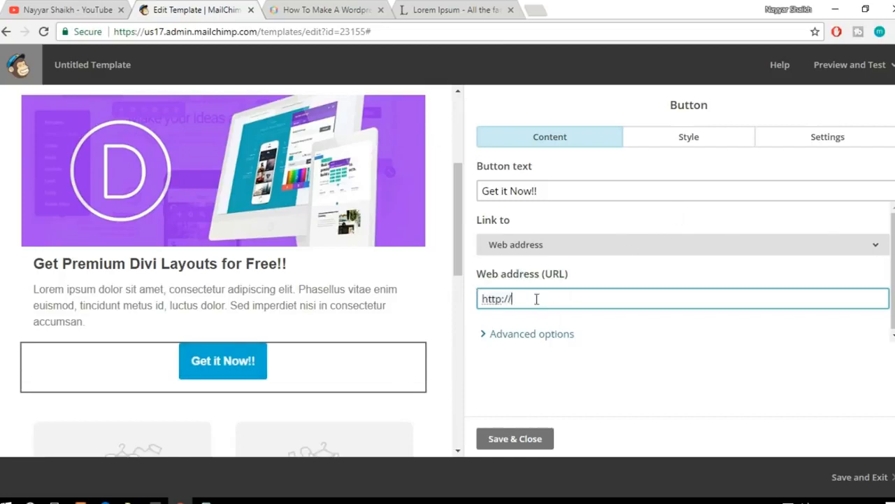
click(357, 8)
right_click(283, 233)
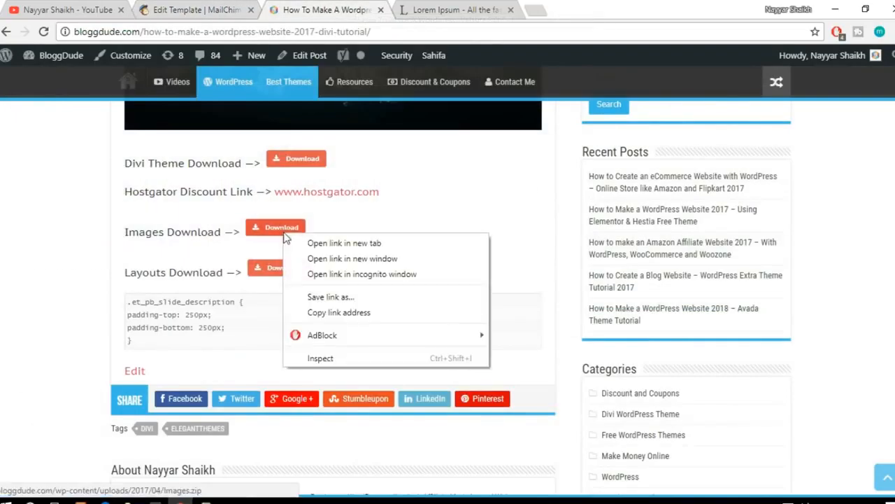
click(360, 313)
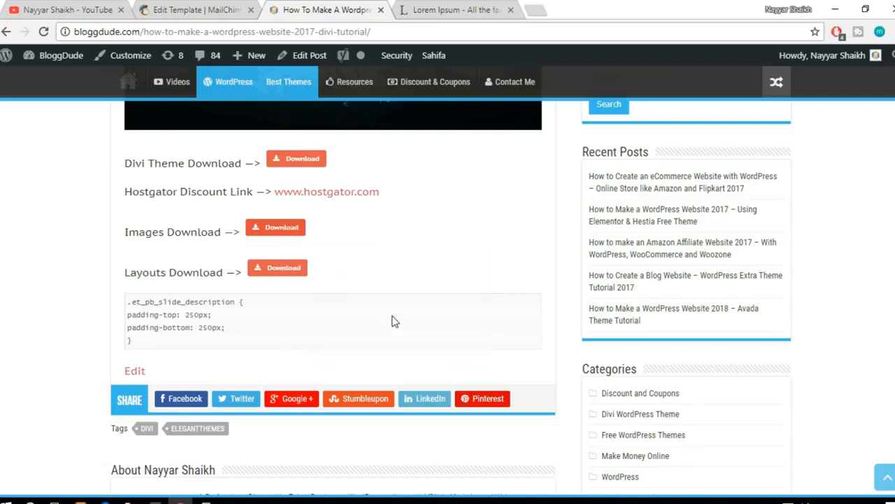
click(241, 6)
triple_click(536, 301)
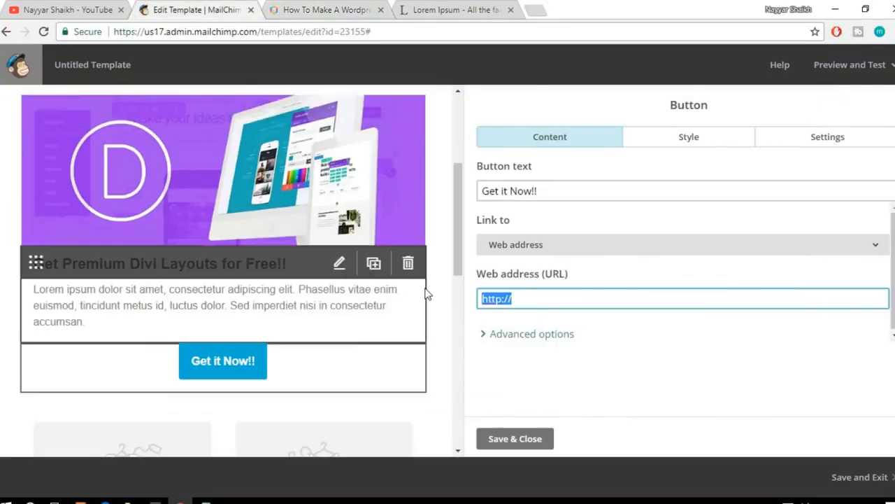
key(ctrl+v)
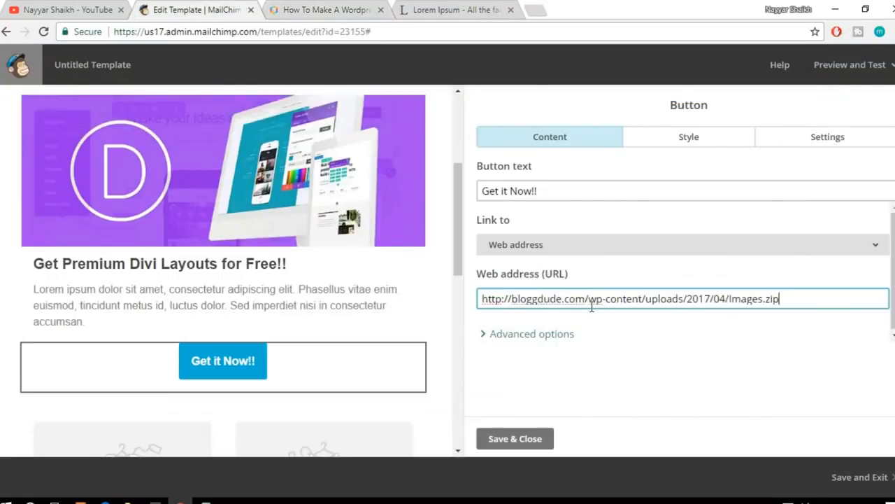
Step: Examine the folder path and file name in the button's web address
drag(589, 299, 640, 299)
click(640, 299)
drag(650, 298, 730, 298)
click(814, 301)
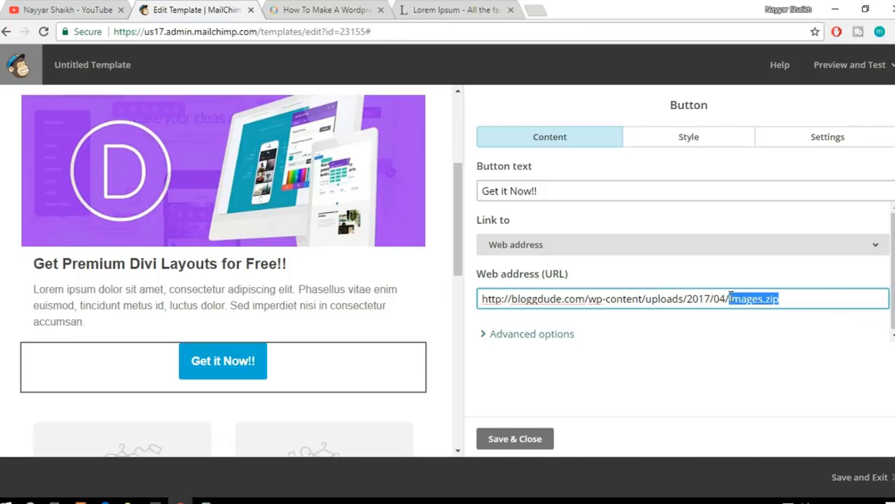
click(720, 330)
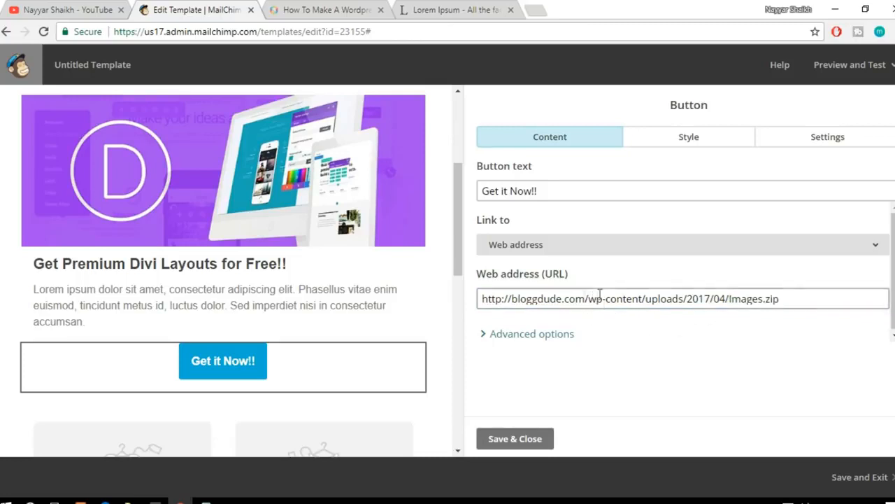
Step: Change the button's link type to File and insert the uploaded elementor-page-builder.png image as its target
click(339, 10)
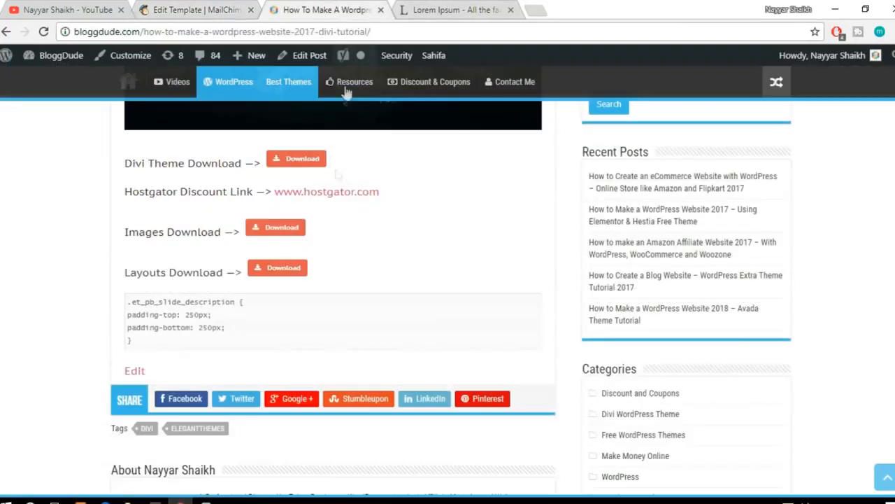
click(210, 9)
click(584, 244)
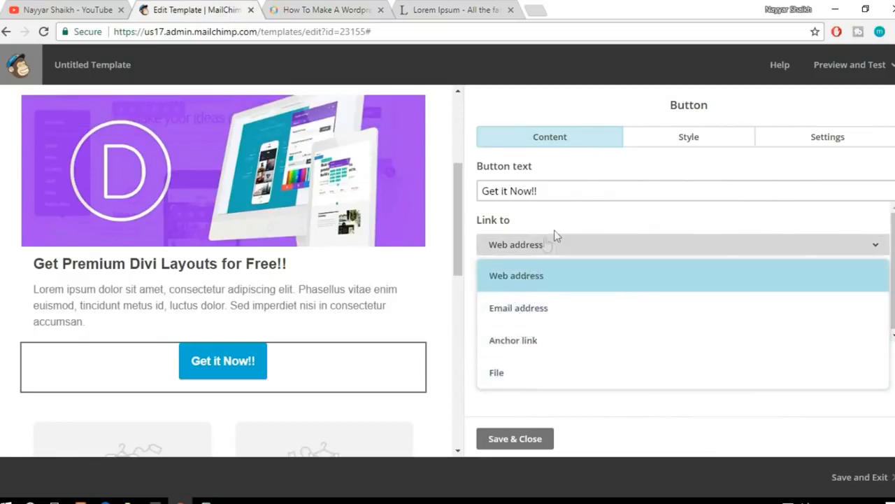
click(553, 237)
click(573, 246)
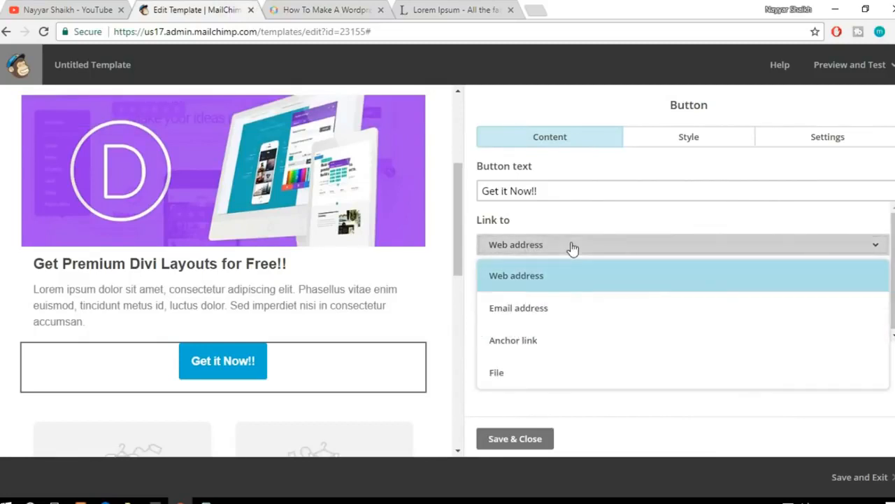
click(532, 371)
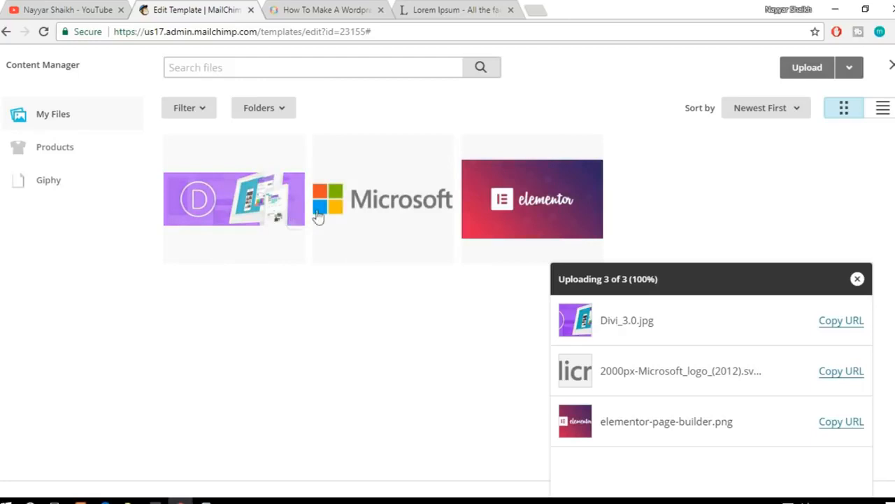
click(519, 200)
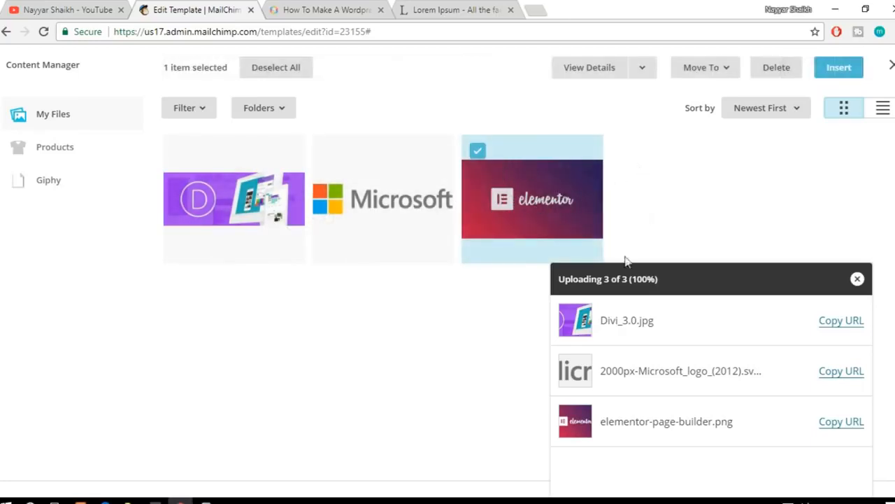
click(834, 74)
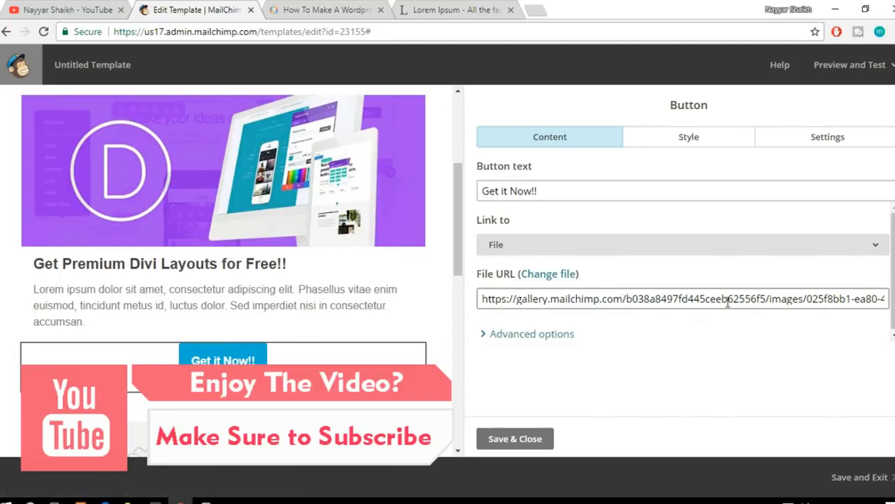
Step: Try the Email address link type on the "Get it Now!!" button and look over its address, subject and message body fields
click(571, 251)
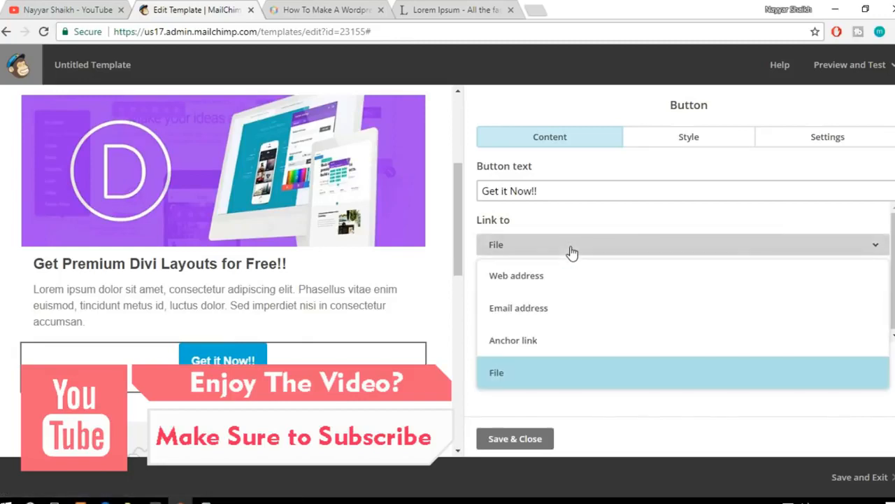
click(583, 241)
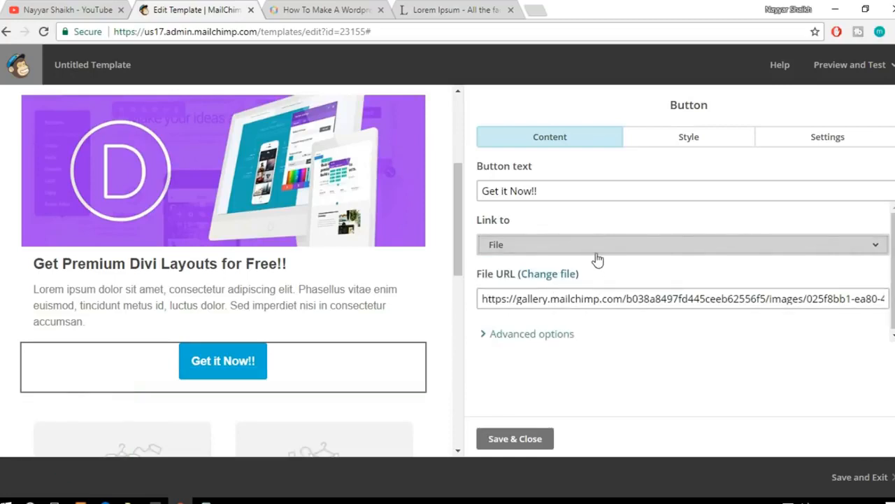
click(597, 252)
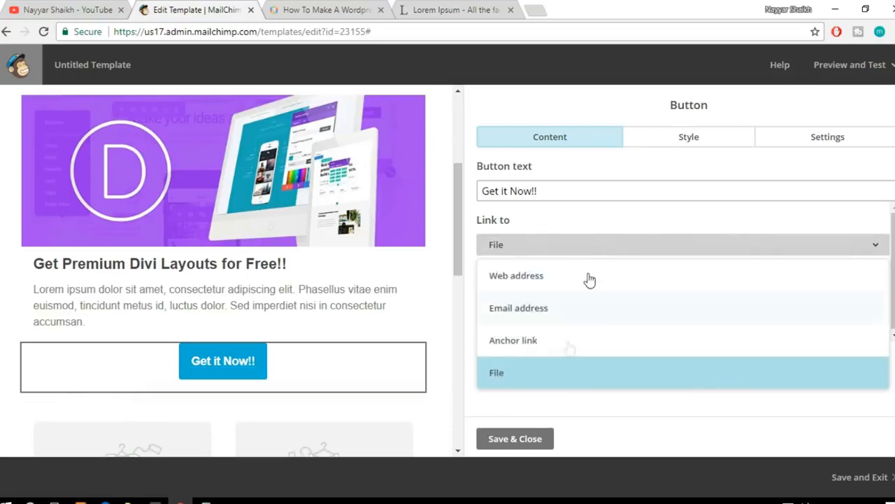
click(571, 328)
scroll(661, 332, down, 1)
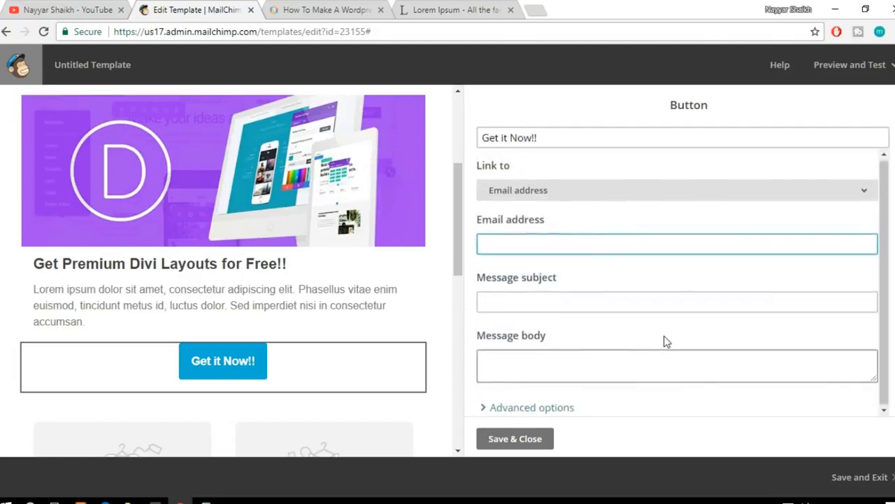
scroll(650, 308, up, 1)
Step: Set the button's link type back to File and insert the uploaded elementor-page-builder.png as its target
click(604, 251)
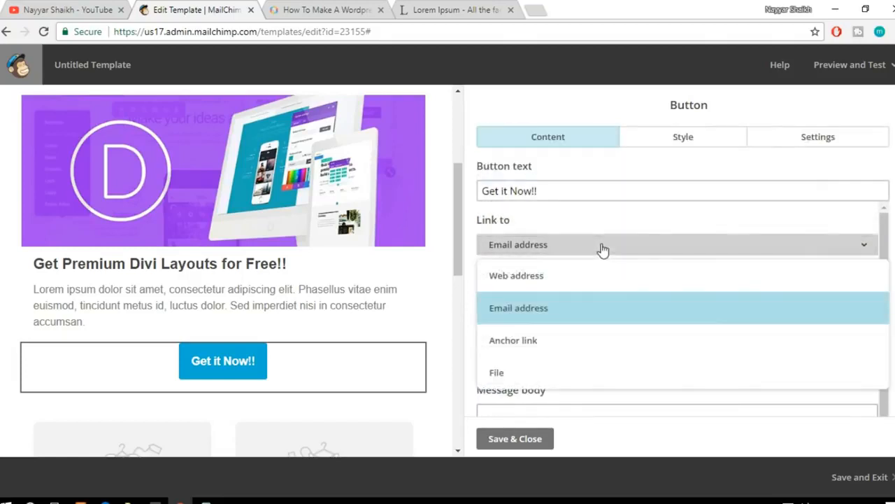
click(563, 378)
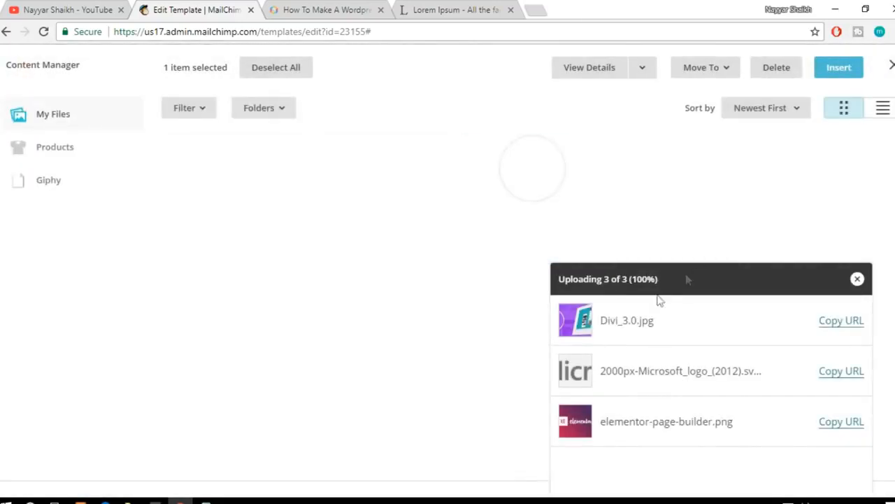
click(550, 218)
click(843, 69)
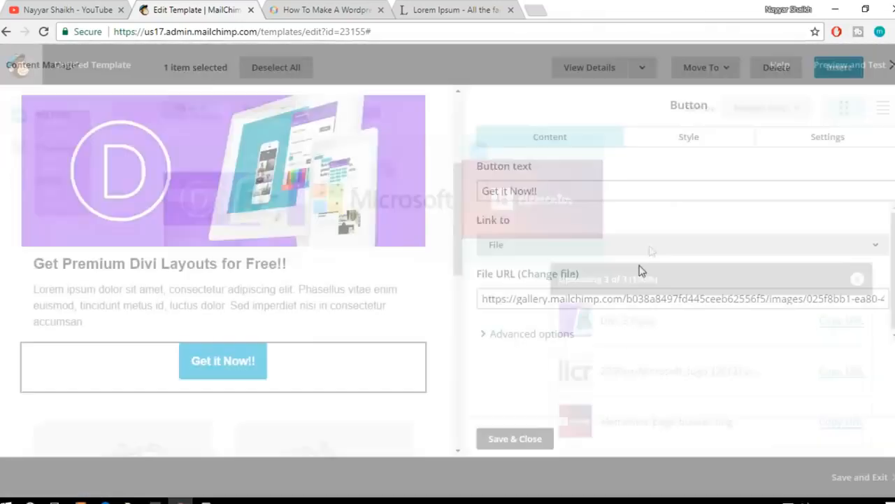
Step: Look over the Divi tutorial post on the BloggDude site and return to the email template editor
click(327, 10)
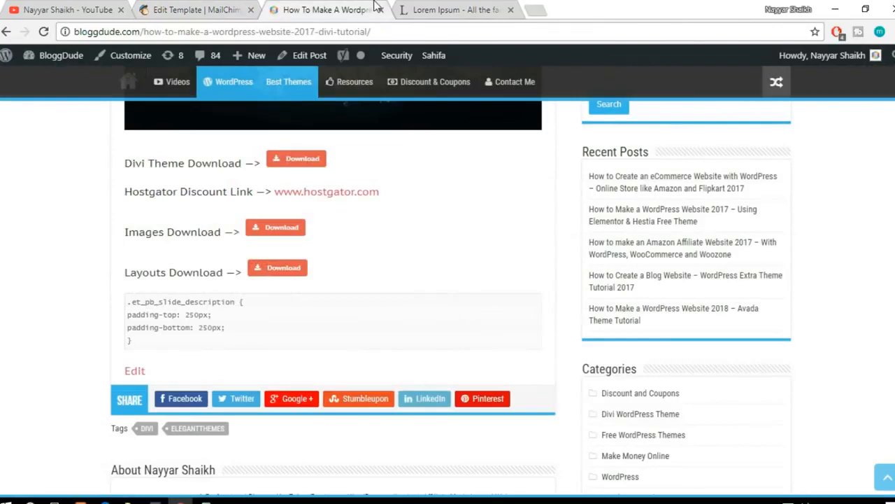
scroll(406, 252, up, 4)
scroll(429, 278, up, 3)
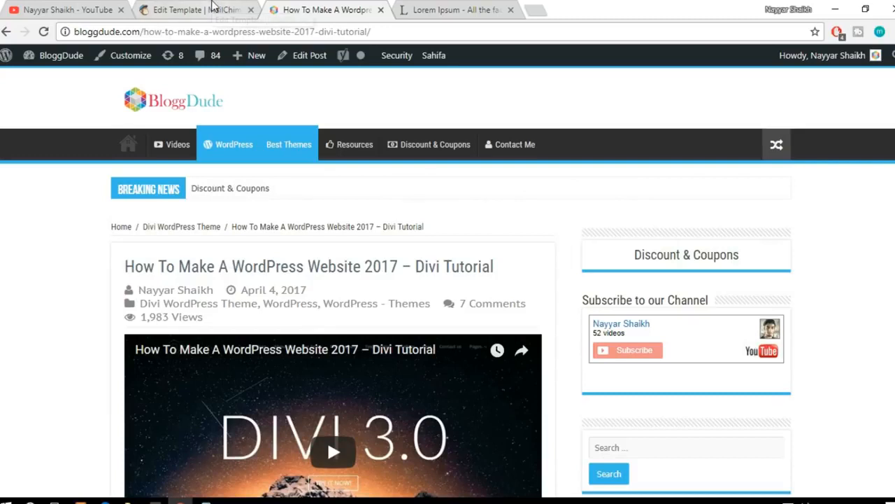
click(214, 7)
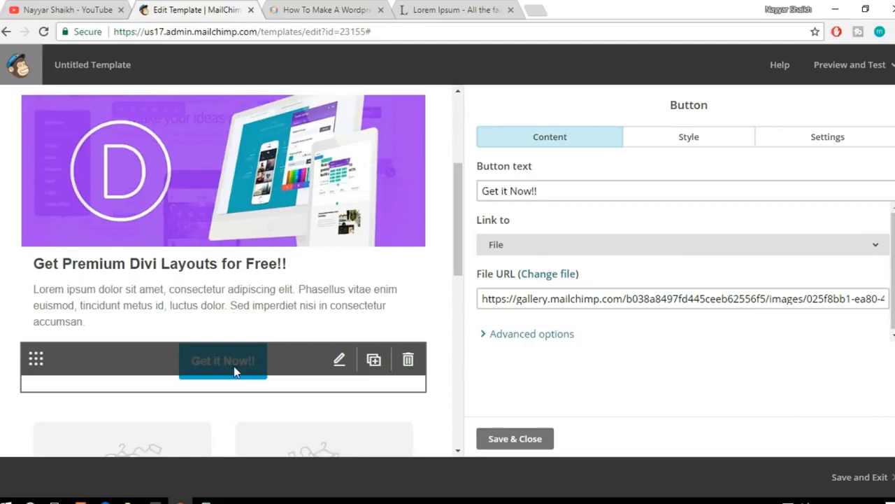
Step: Check the "Get it Now!!" button's file URL, then save and close the button's settings
drag(488, 305, 710, 305)
click(711, 305)
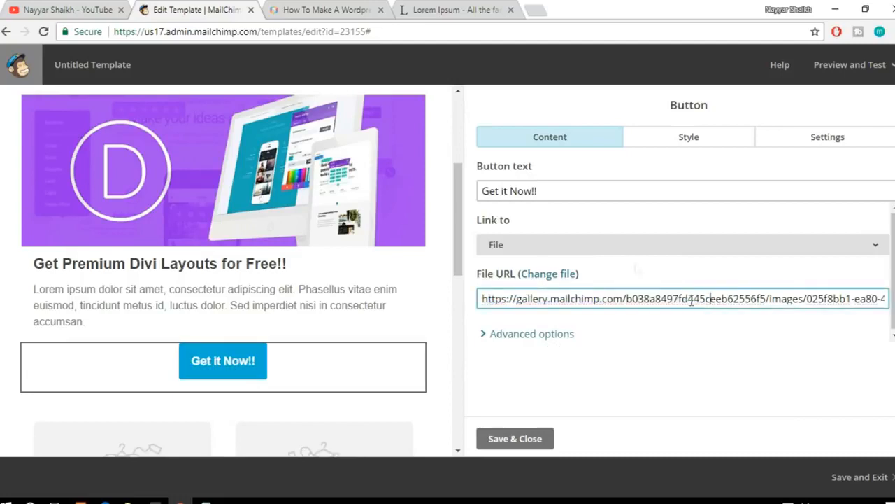
scroll(356, 308, up, 3)
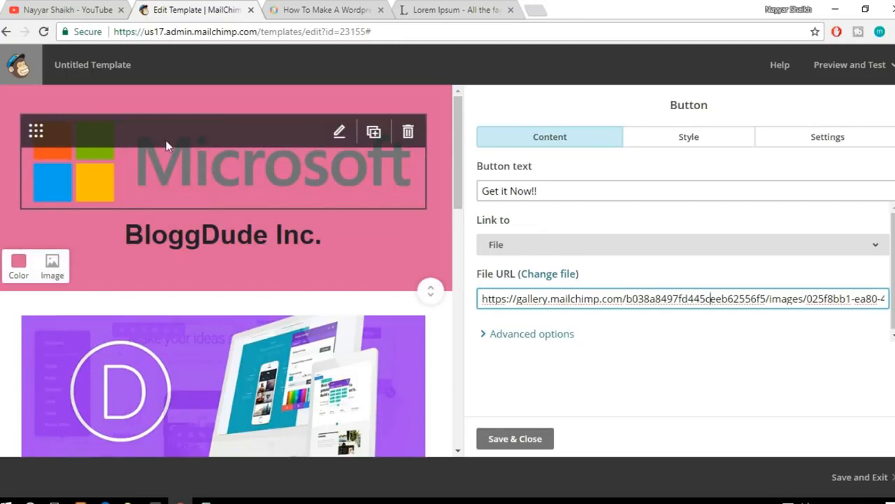
click(515, 439)
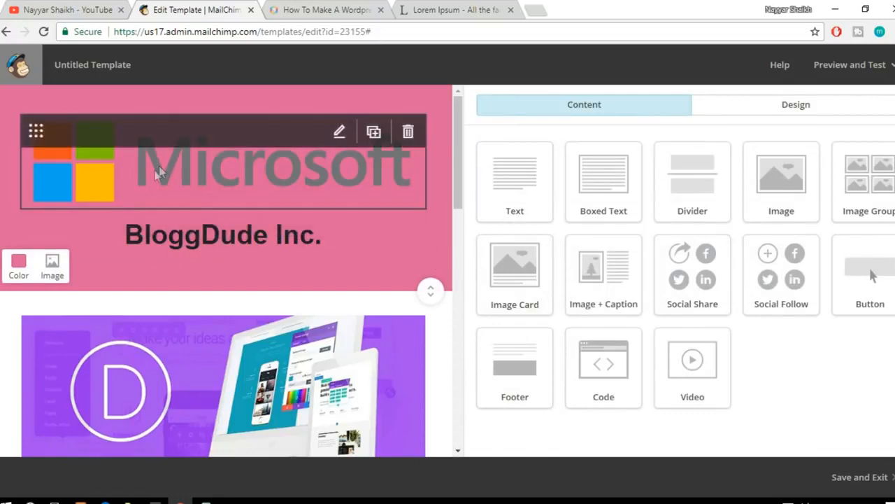
Step: Resize the Microsoft logo image in the header to 200 px wide with locked proportions and save the edited image
click(271, 177)
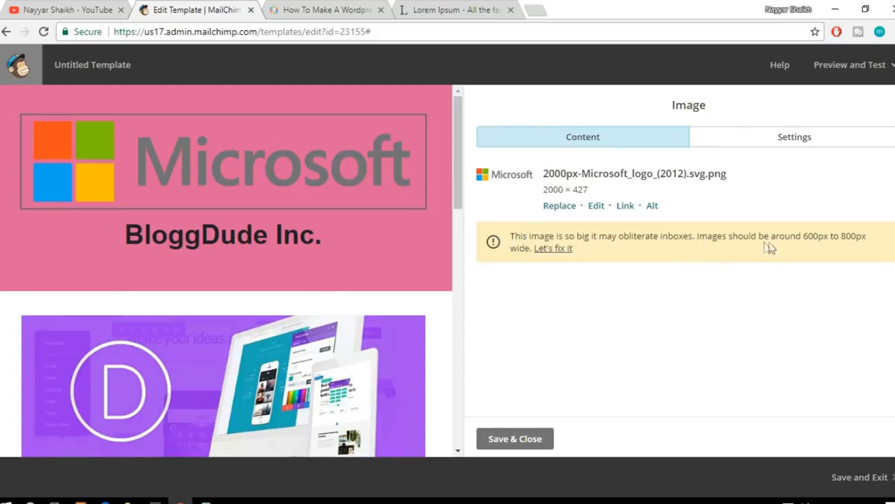
click(565, 250)
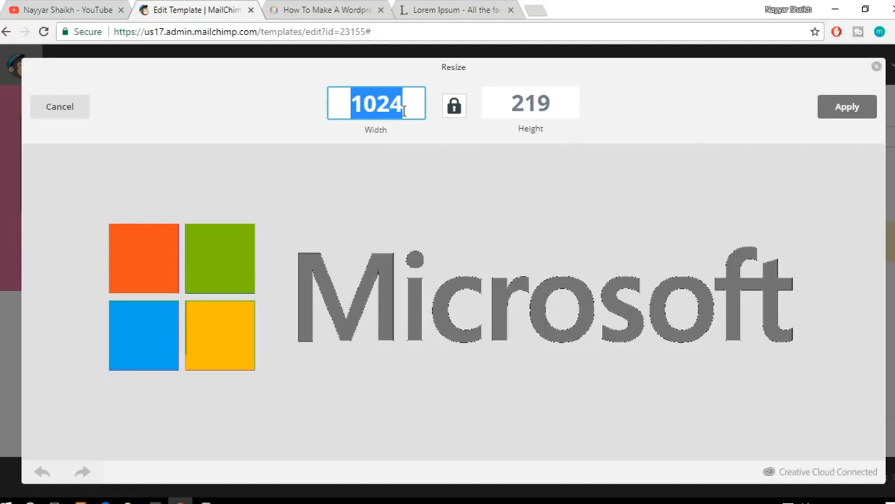
text(200)
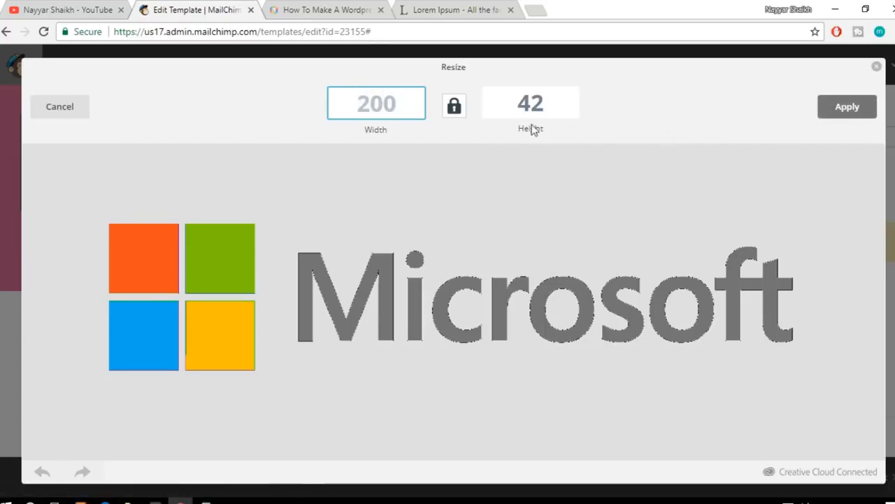
click(868, 113)
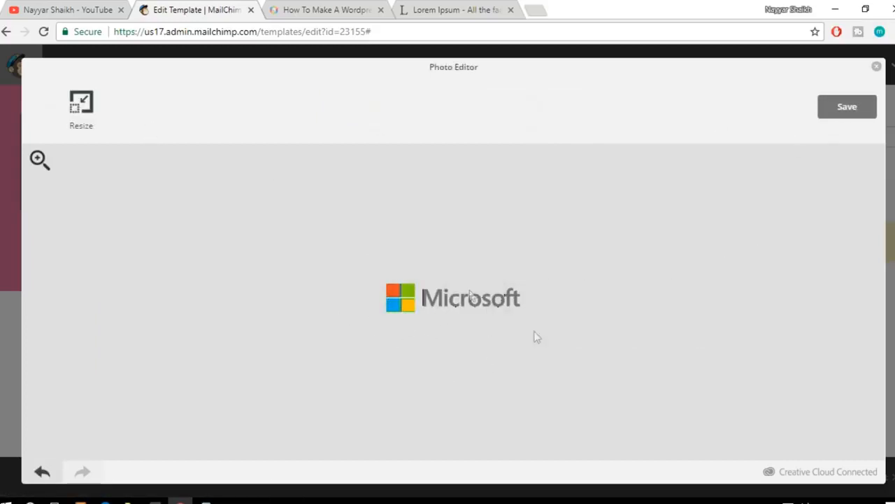
click(851, 113)
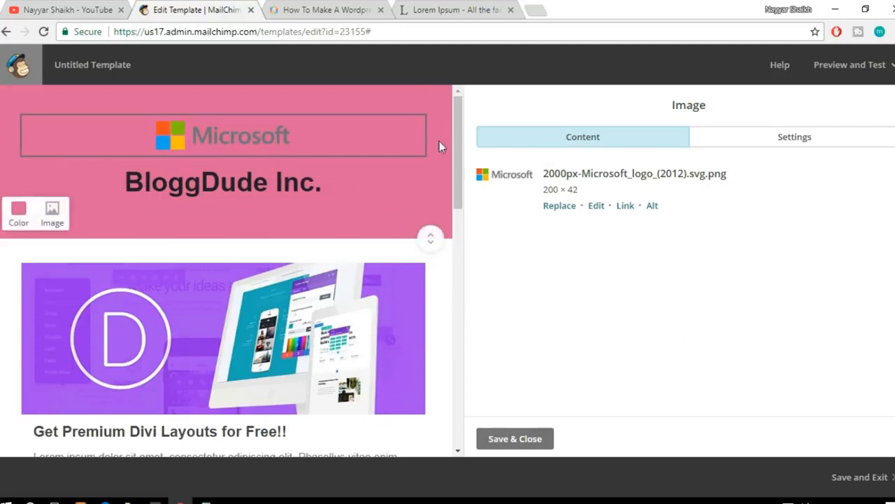
Step: Set the header background color to black #222222 and recolor the "BloggDude Inc." heading white
click(18, 211)
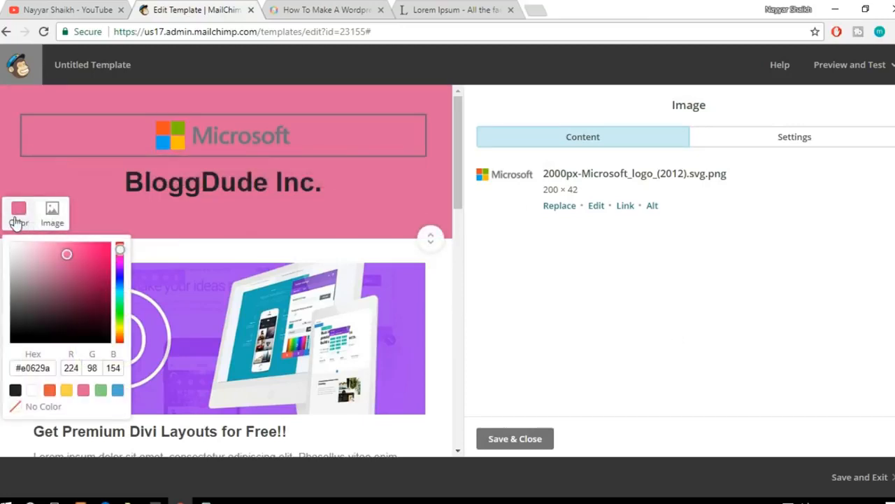
click(15, 391)
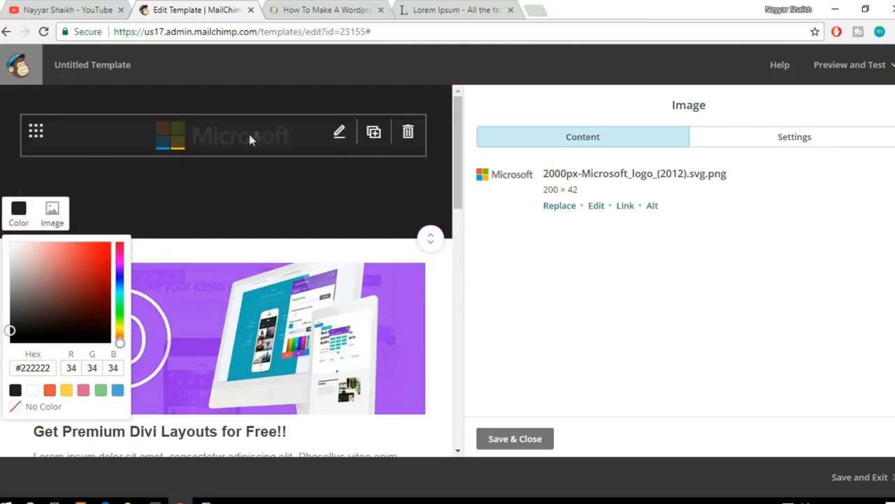
click(298, 198)
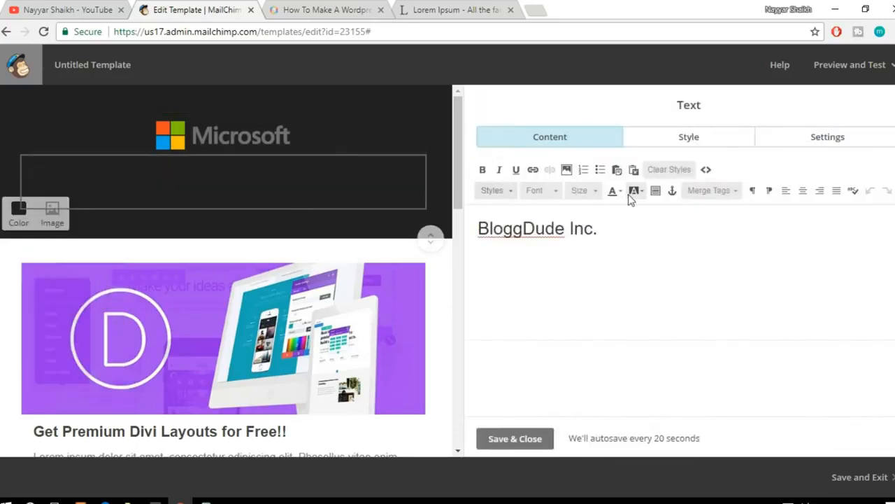
drag(641, 224, 455, 222)
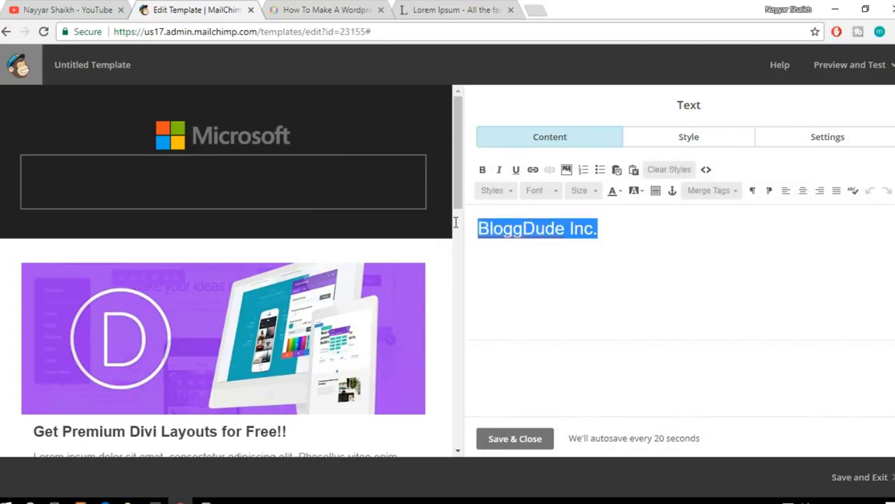
click(622, 193)
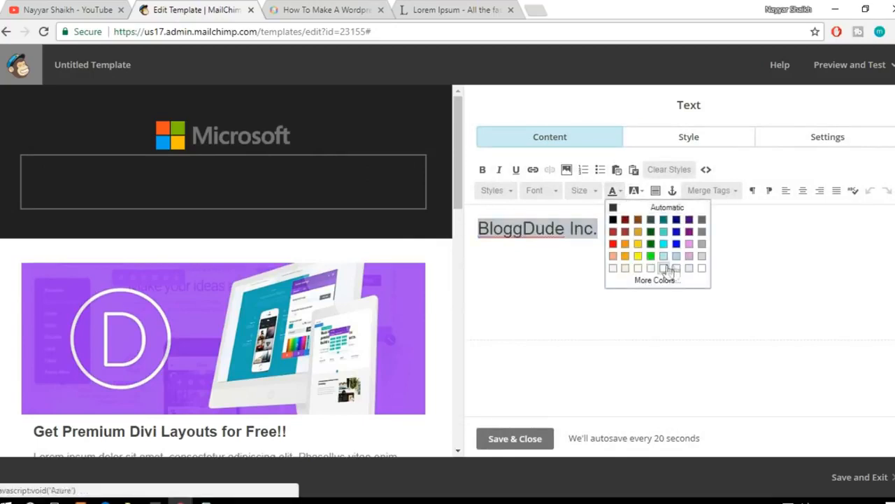
click(701, 269)
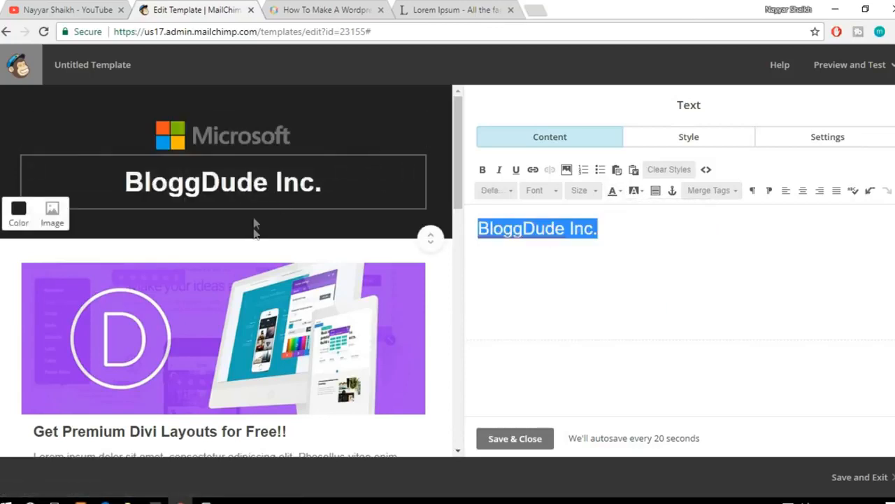
Step: Try deleting the "BloggDude Inc." heading text and undo the deletion
mouse_move(109, 129)
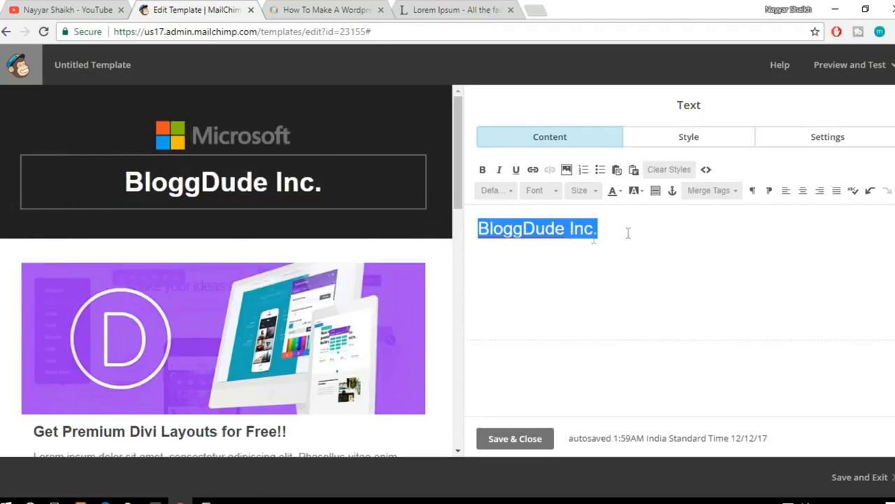
key(BackSpace)
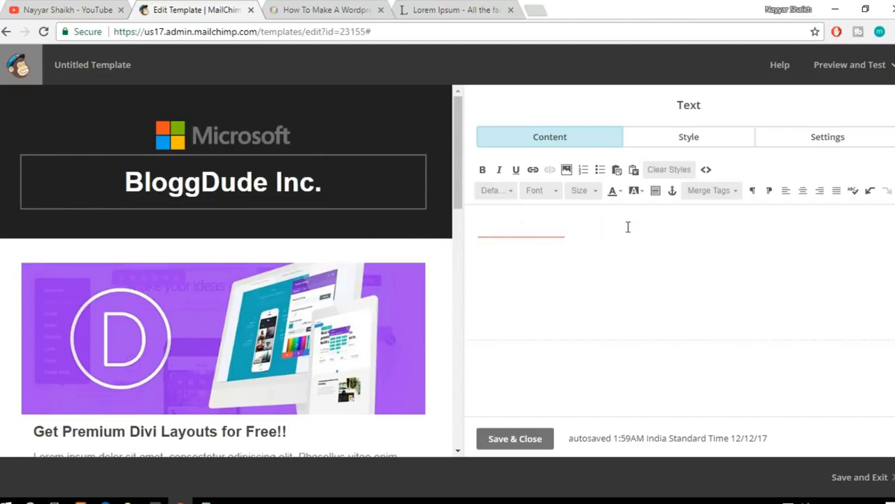
key(ctrl+z)
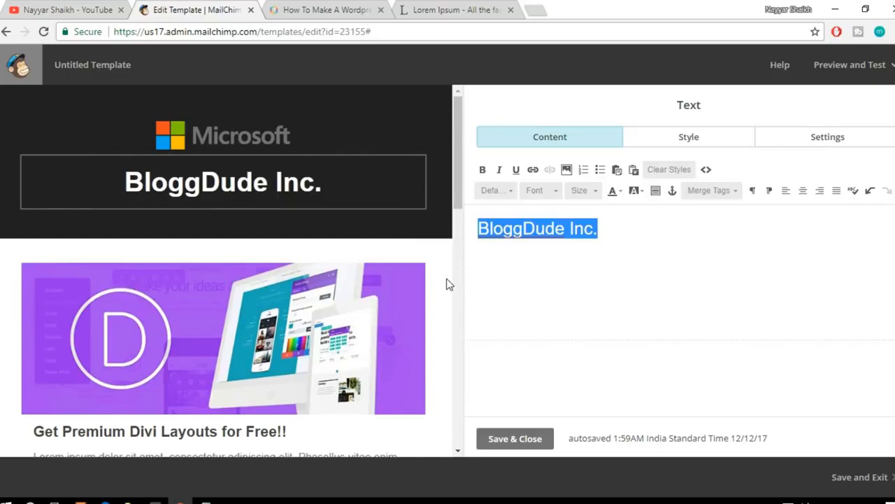
Step: Review the template layout and open the "Related products" and "What's on sale" Image + Caption block for editing
scroll(450, 284, down, 7)
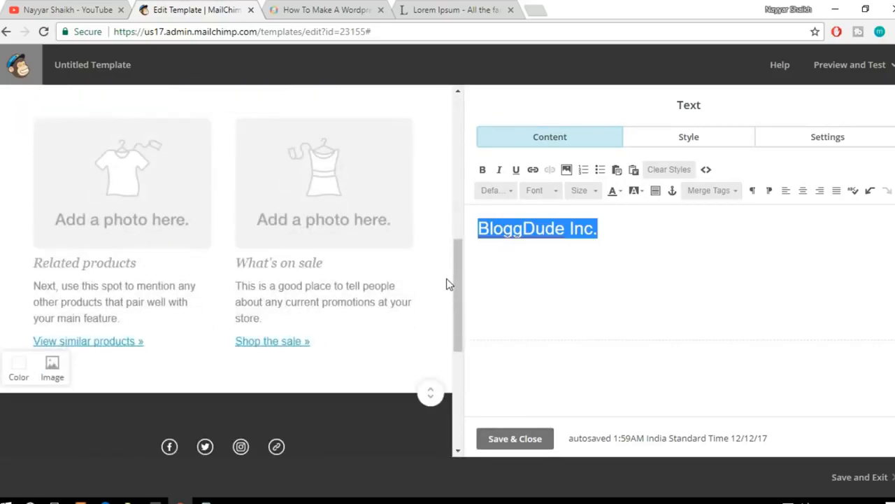
scroll(449, 284, up, 6)
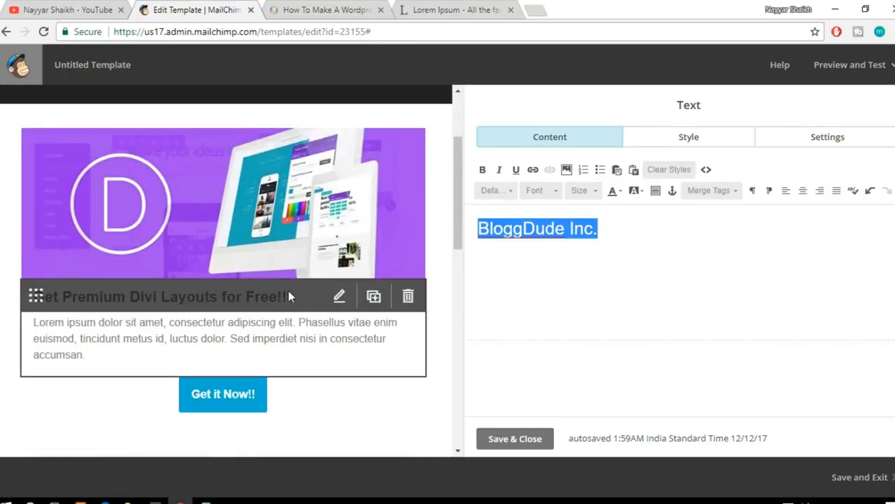
scroll(289, 291, up, 2)
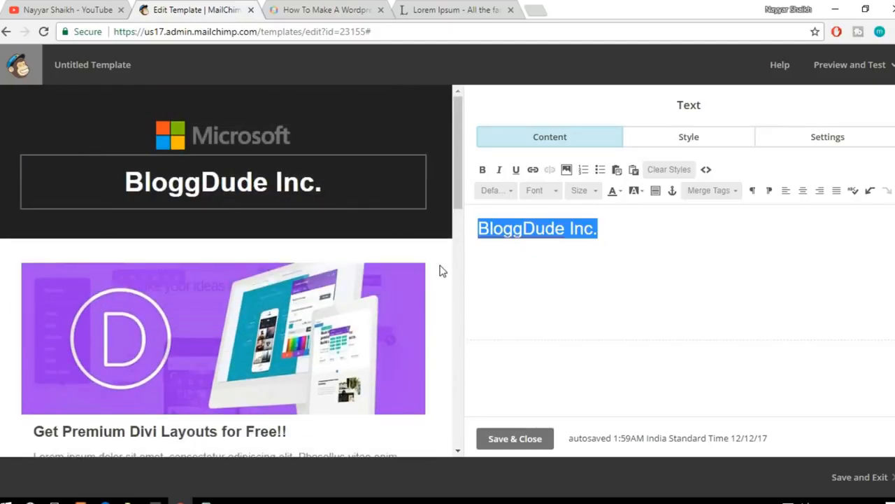
scroll(442, 271, down, 10)
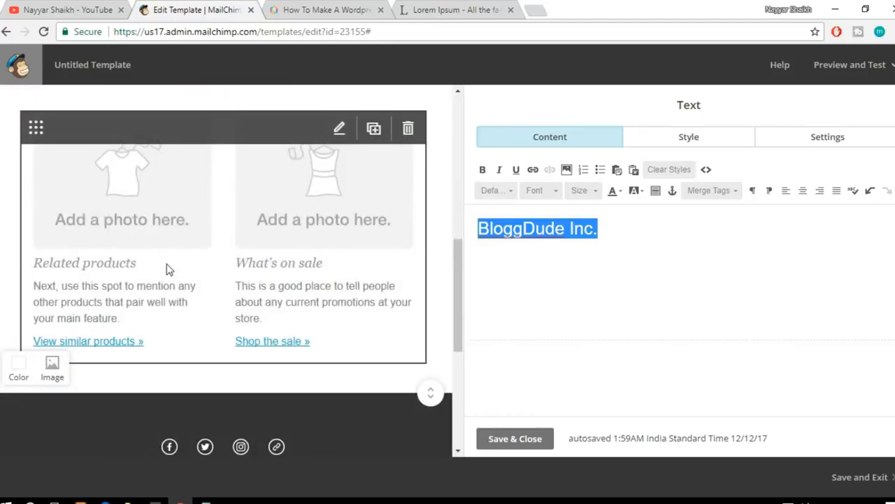
click(151, 210)
click(237, 233)
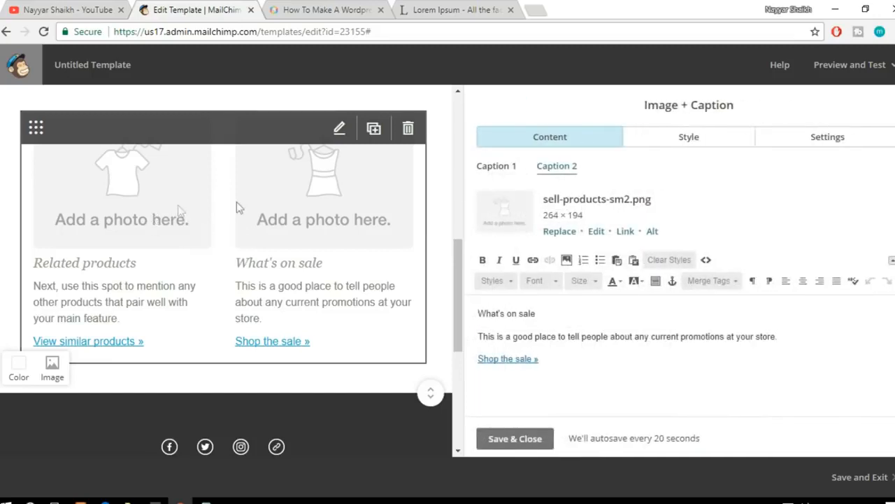
Step: Replace the Caption 1 placeholder image above "Related products" with the uploaded elementor-page-builder.png
click(495, 168)
click(558, 172)
click(502, 174)
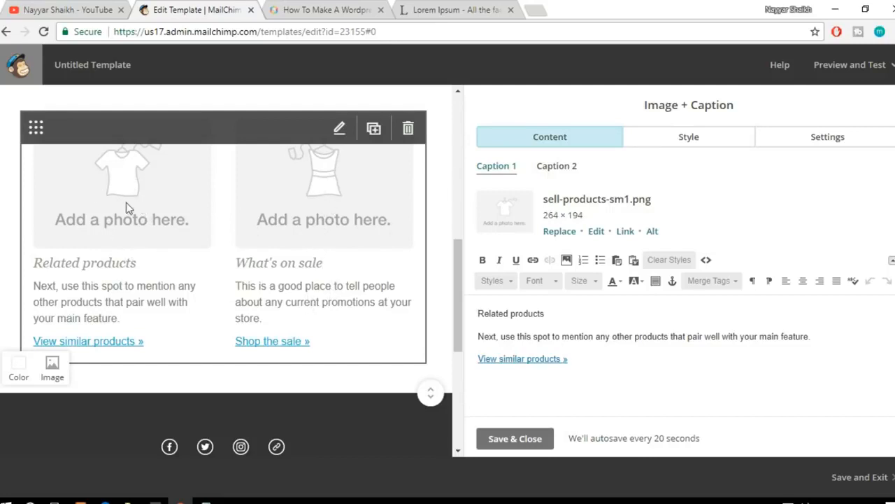
click(559, 231)
click(556, 208)
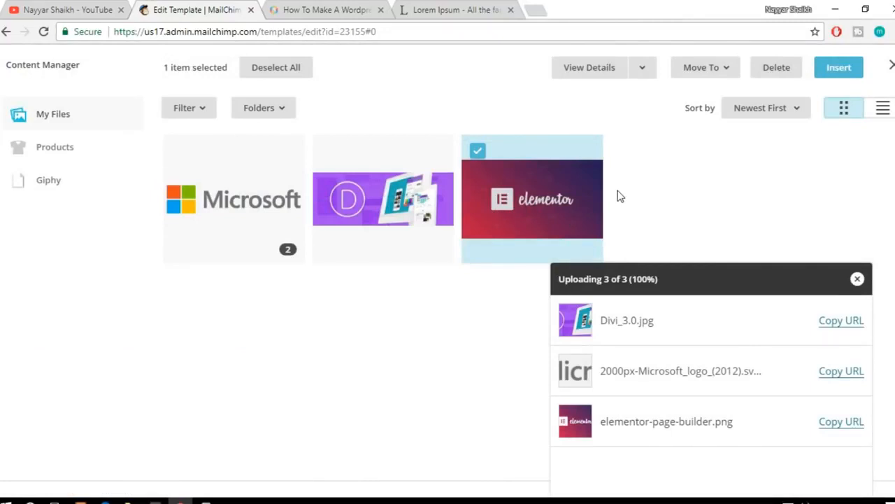
click(839, 68)
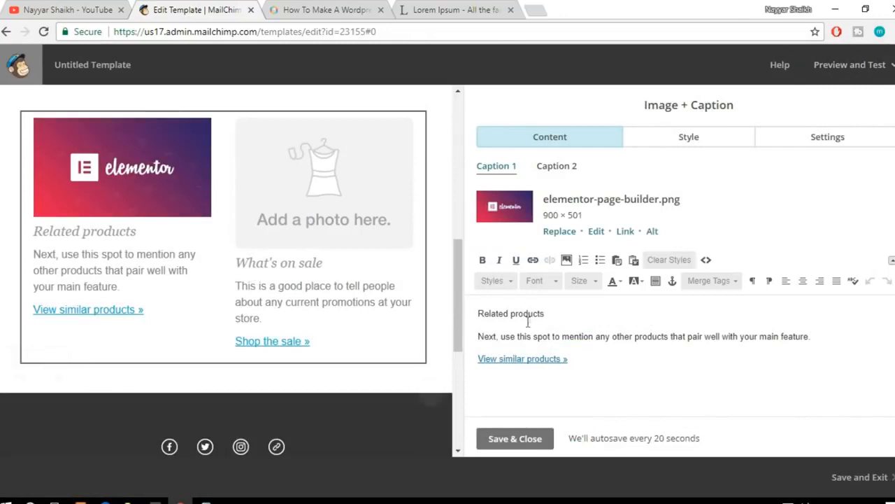
Step: Replace the "Related products" heading in Caption 1 with "Free Elementor Layouts!"
drag(567, 313, 476, 313)
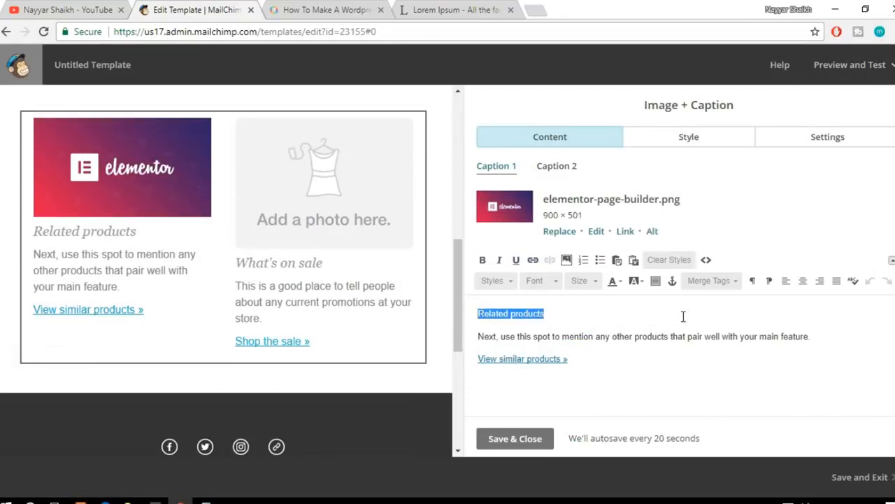
text(Free E)
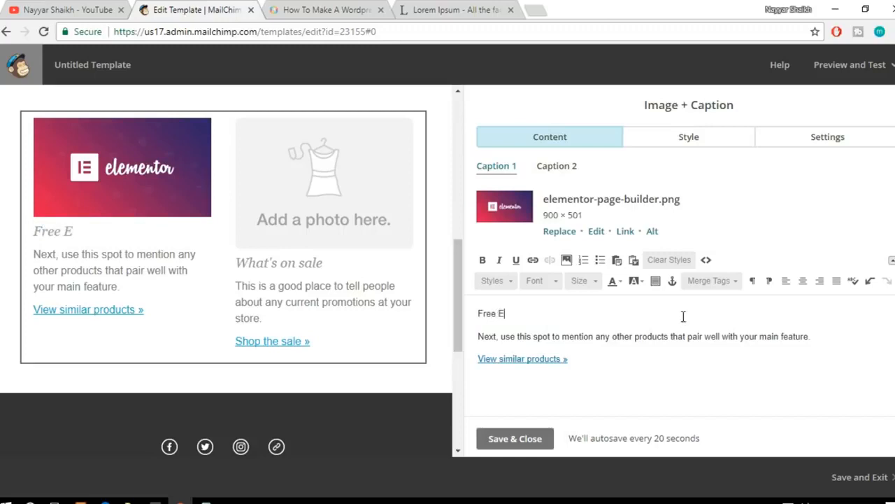
text(lementor Layouts)
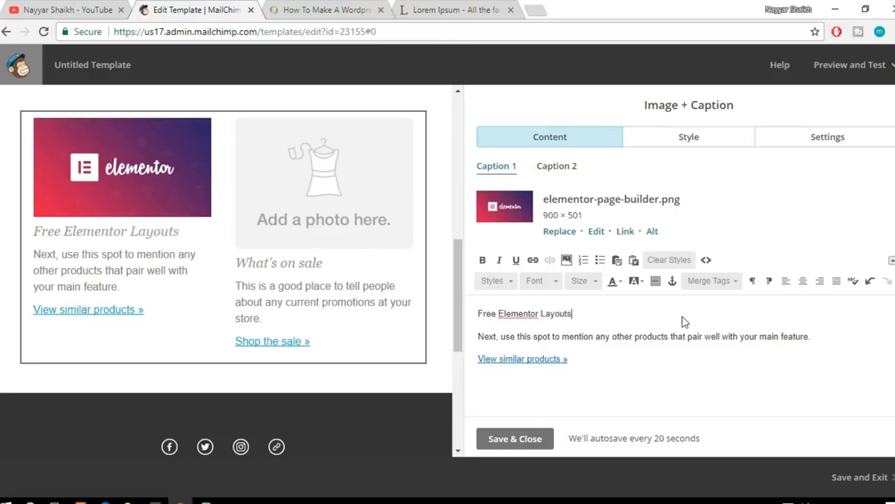
text(!)
Step: Replace the Caption 1 description with "Lorem ipsum dolor sit amet, consectetur adipiscing elit." copied from the open Lorem Ipsum page
drag(523, 342, 817, 335)
click(473, 8)
click(409, 282)
drag(142, 241, 391, 241)
key(ctrl+c)
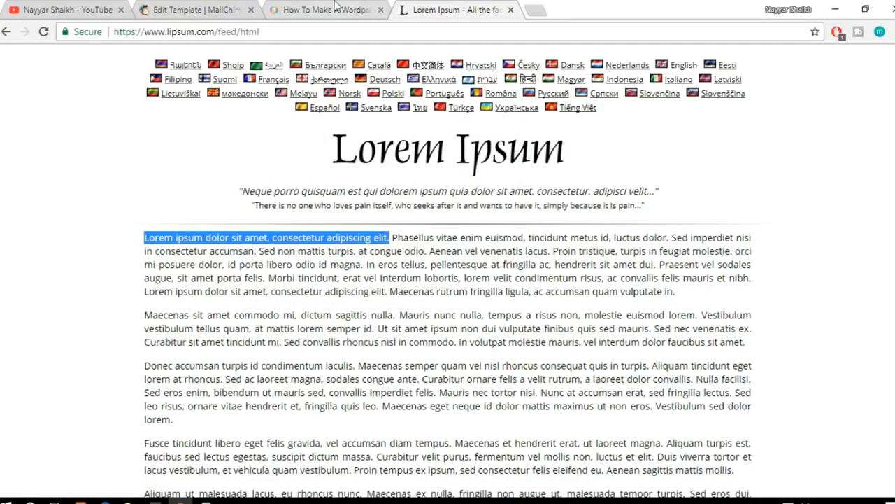
click(343, 8)
click(185, 10)
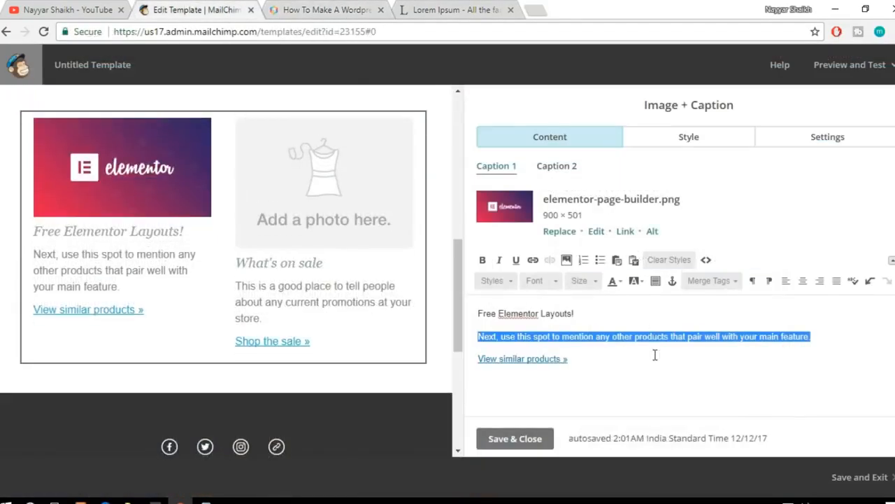
key(ctrl+v)
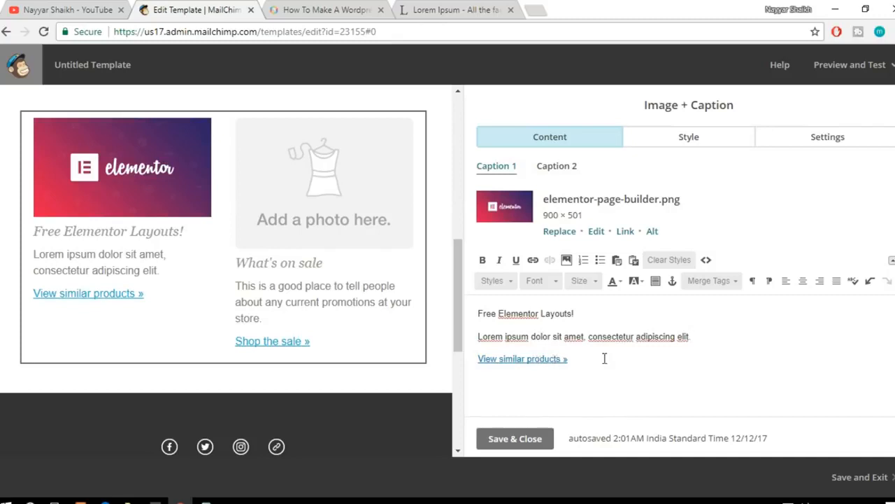
Step: Open the link settings of the "View similar products »" text in Caption 1
drag(590, 359, 472, 356)
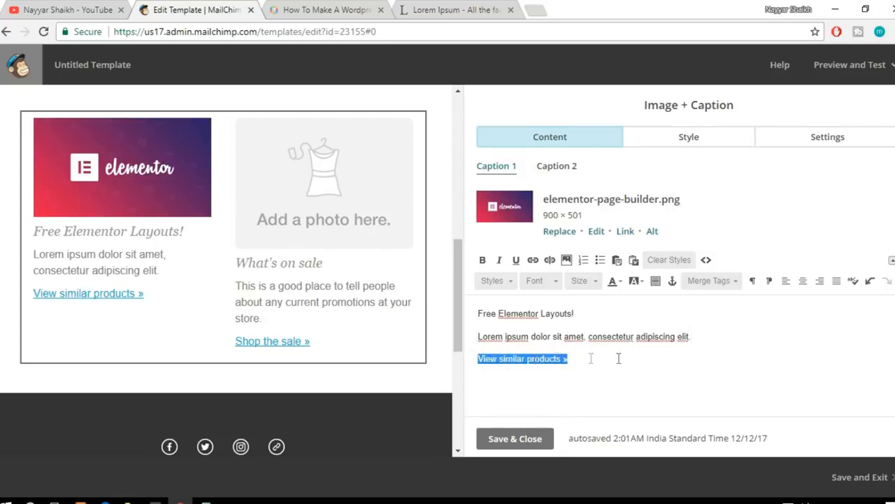
click(565, 359)
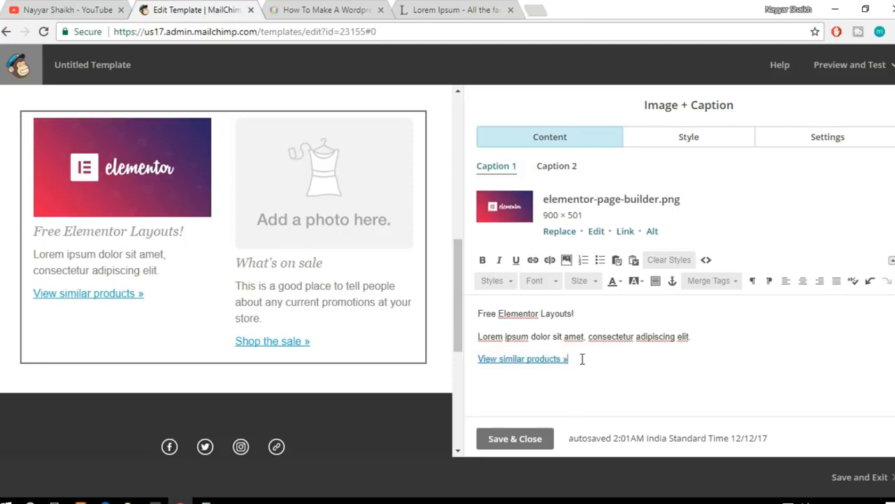
drag(578, 359, 478, 356)
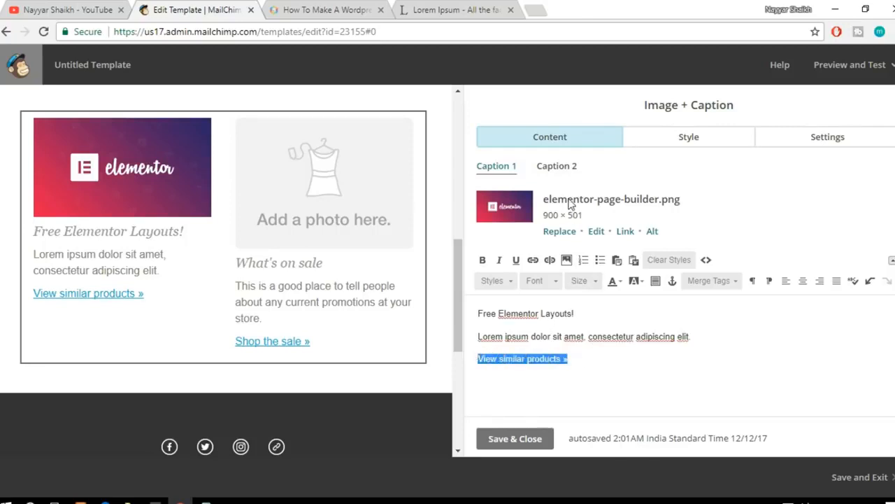
click(533, 262)
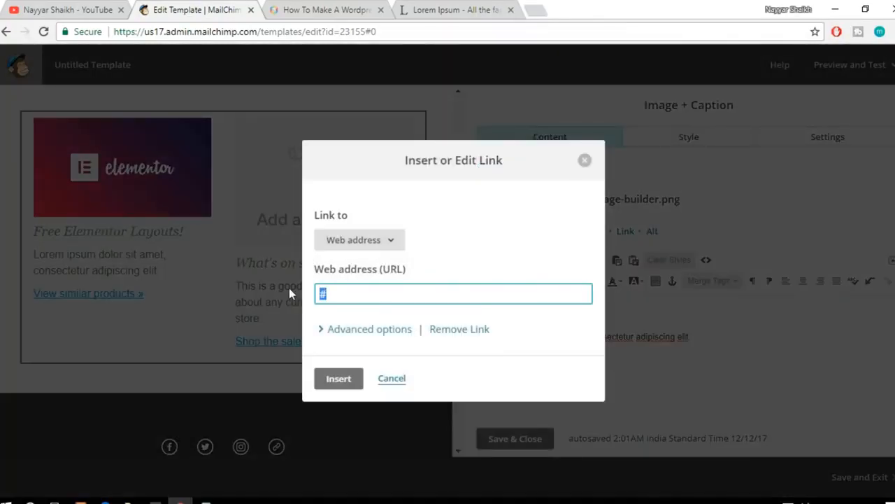
Step: On the BloggDude website, open the post "How to Create an eCommerce Website with WordPress" and copy its web address
click(308, 9)
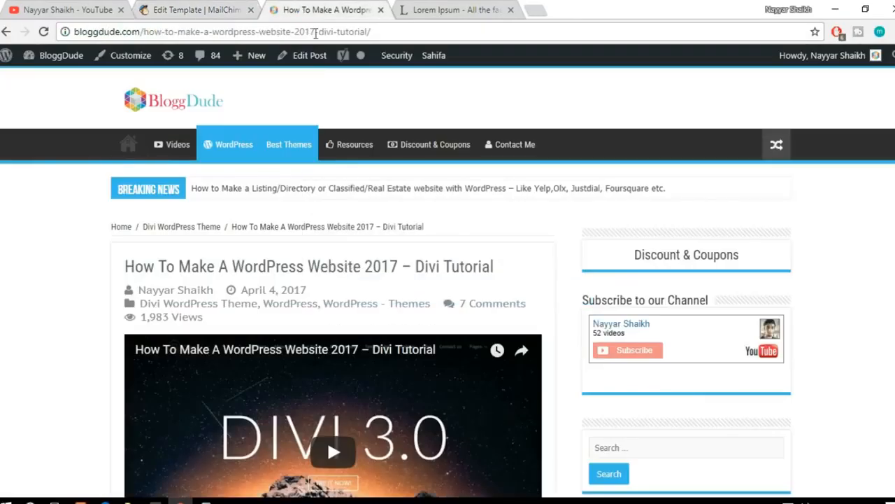
click(130, 145)
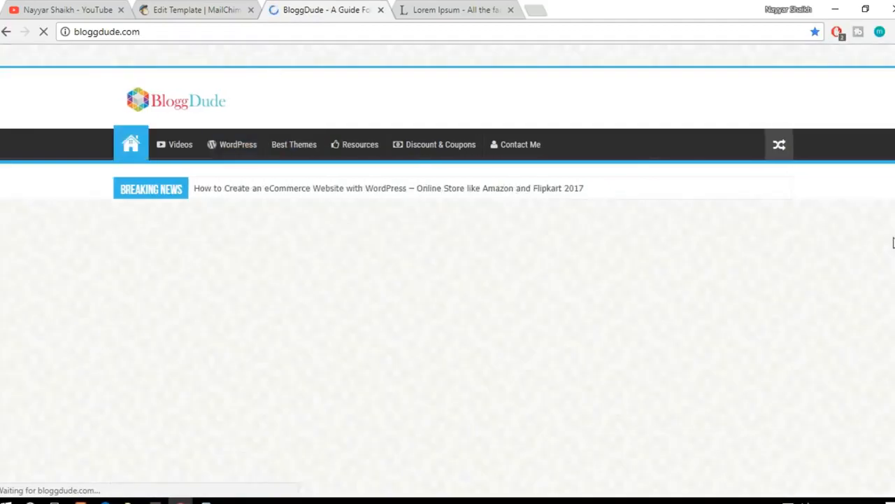
scroll(285, 360, down, 3)
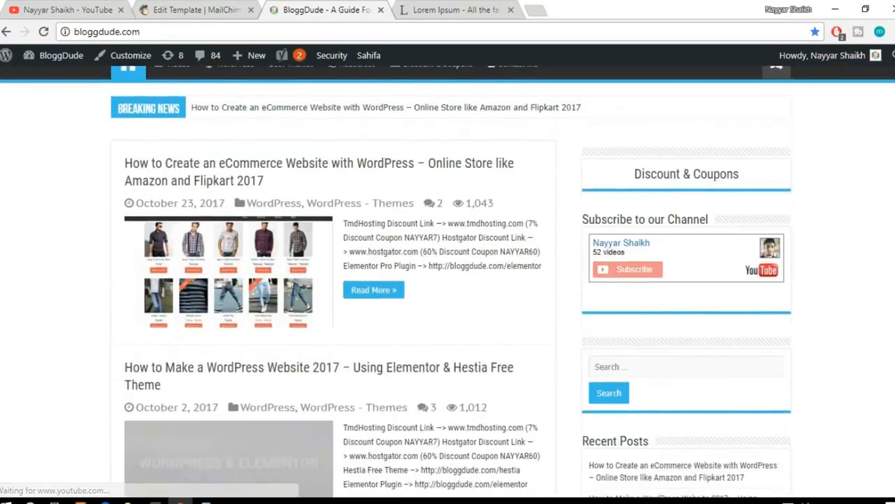
scroll(286, 360, up, 3)
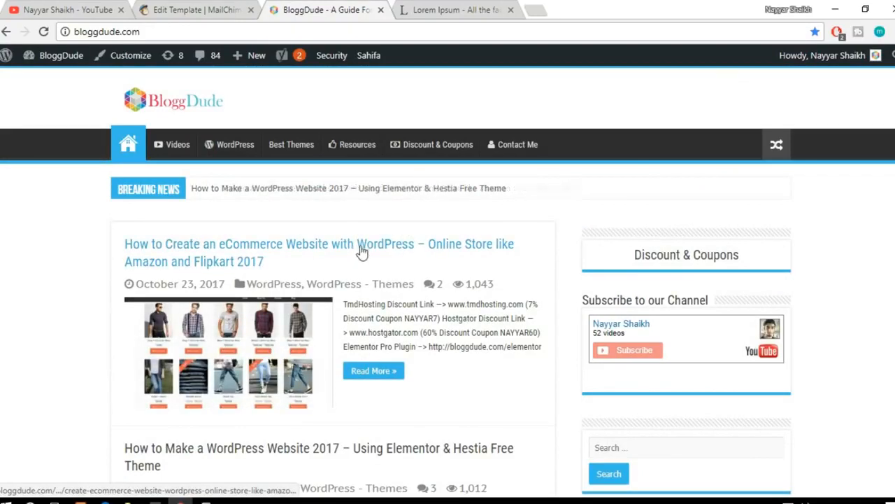
click(413, 252)
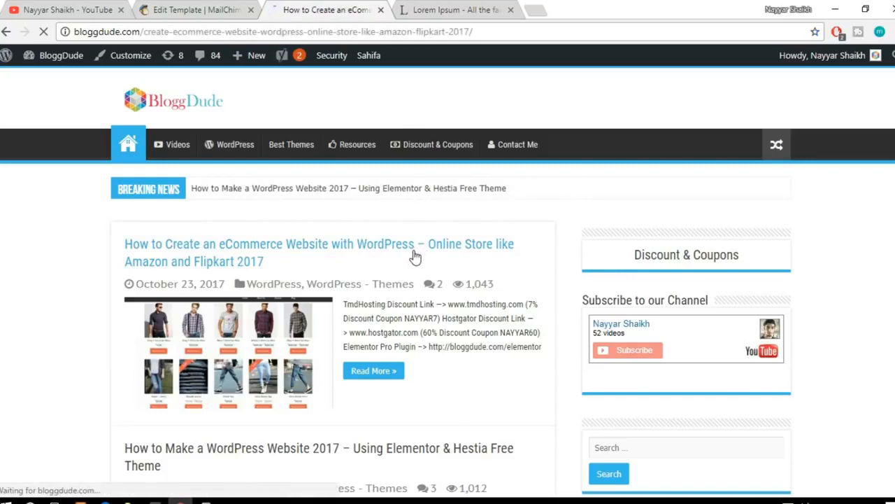
scroll(557, 289, down, 6)
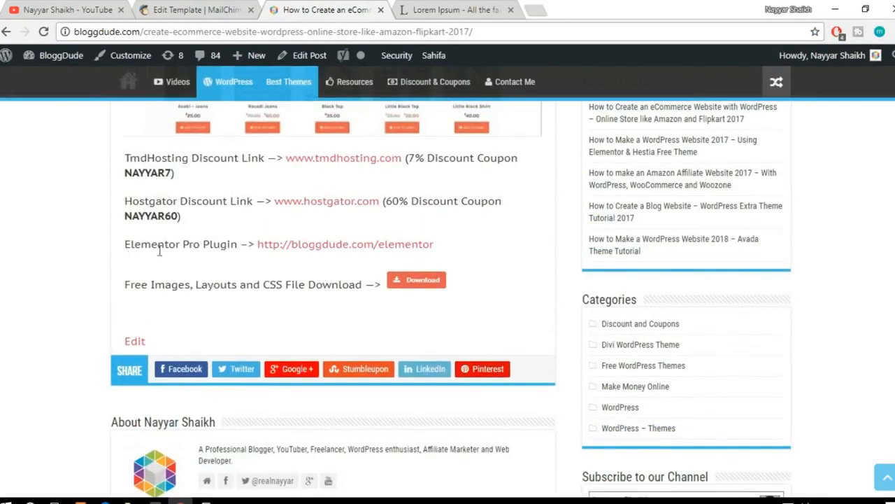
drag(124, 243, 190, 245)
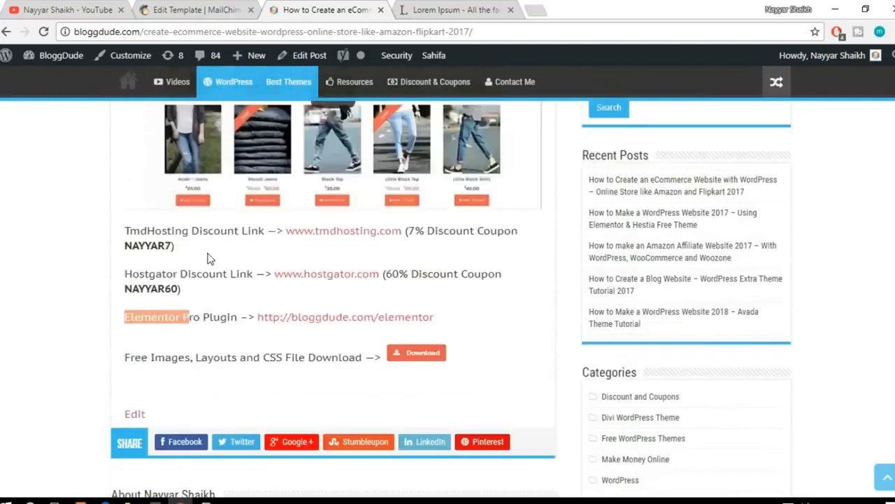
scroll(210, 259, up, 5)
click(467, 37)
key(ctrl+c)
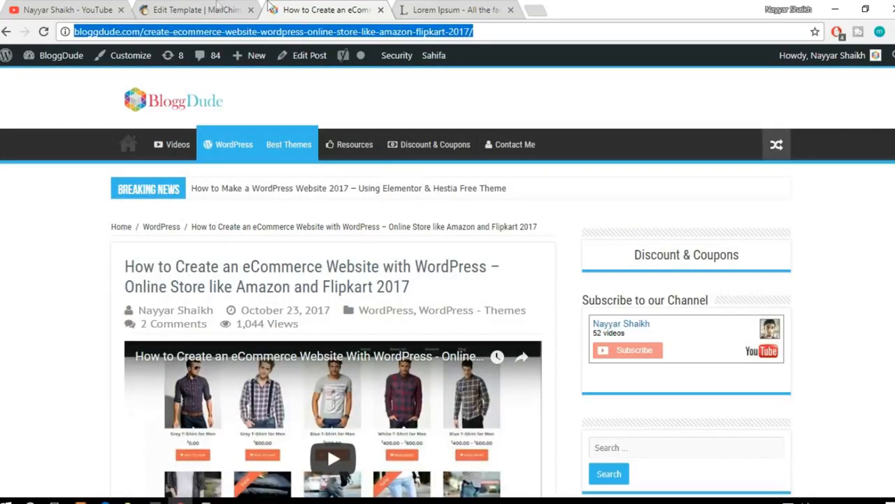
Step: Return to the template and link "View similar products »" to the copied BloggDude eCommerce post address
click(196, 10)
key(ctrl+v)
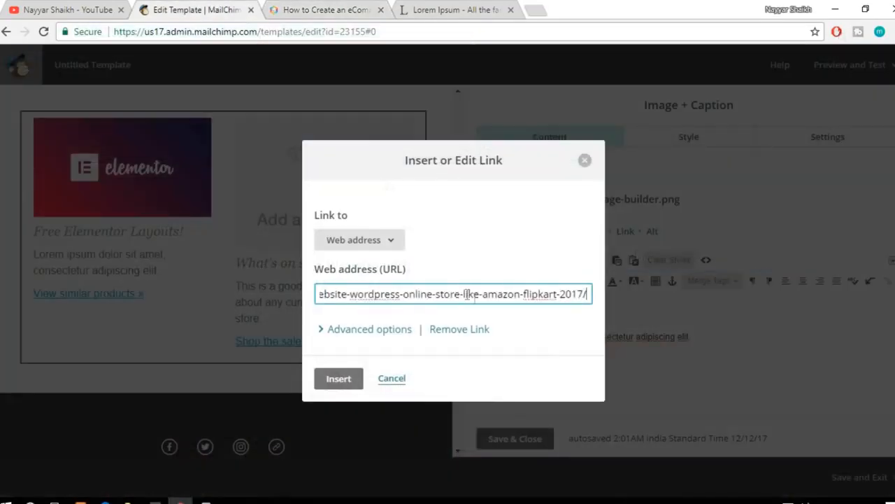
click(341, 382)
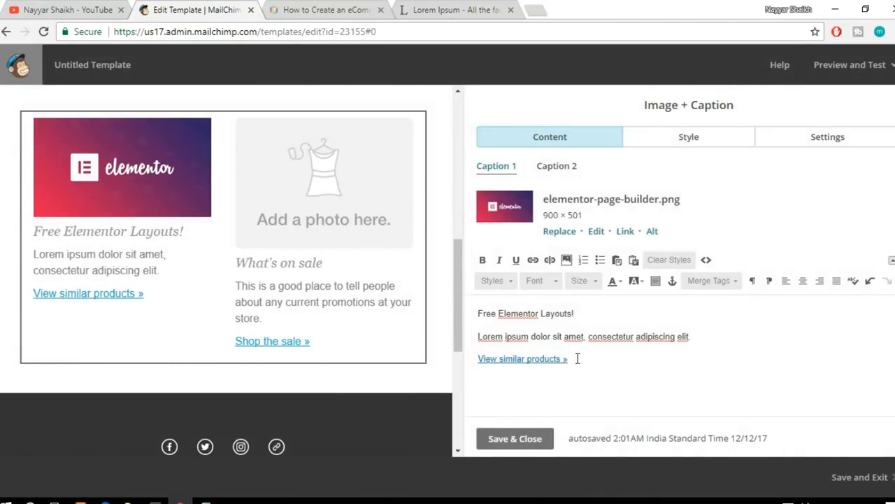
Step: Replace the "View similar products »" text in Caption 1 with "Click Here!"
drag(480, 359, 569, 358)
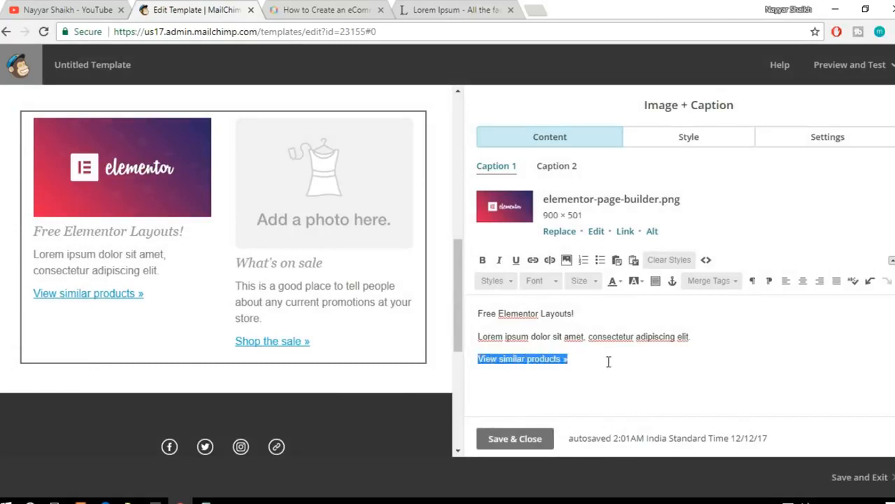
text(Get)
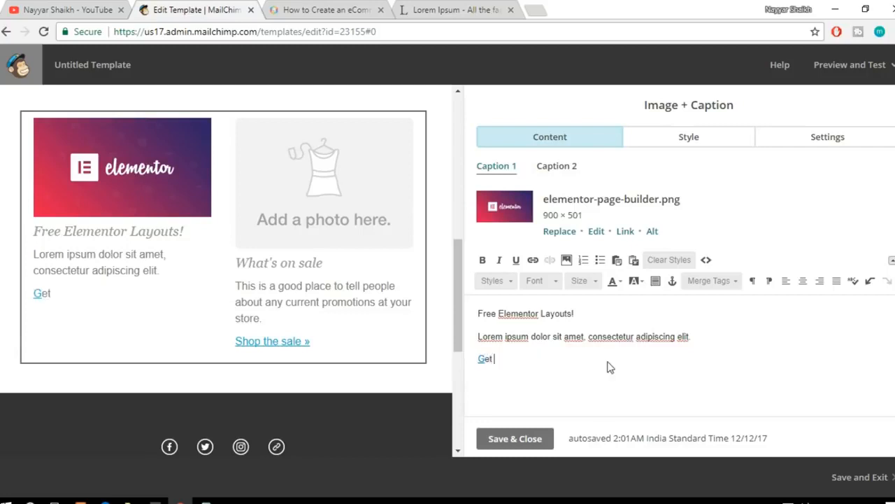
text( Elemenot)
key(BackSpace)
key(BackSpace)
key(BackSpace)
key(BackSpace)
key(BackSpace)
key(BackSpace)
key(BackSpace)
key(BackSpace)
key(BackSpace)
key(BackSpace)
key(BackSpace)
text(Click Here!)
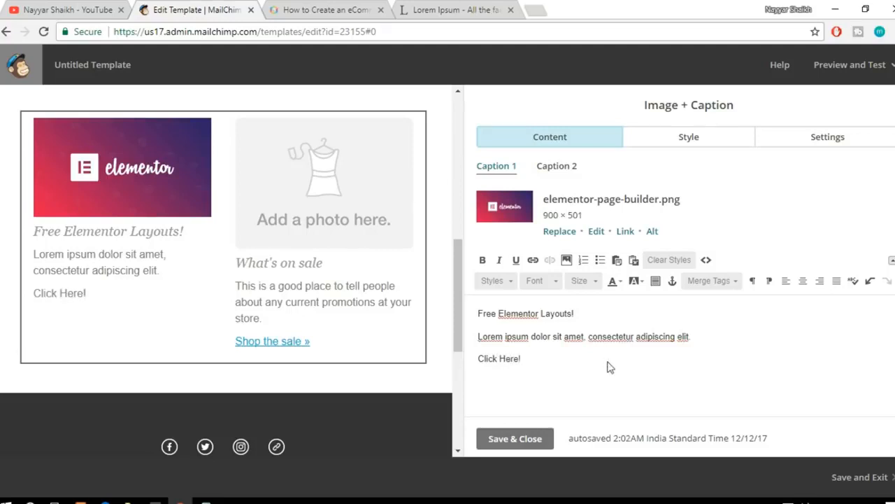
Step: Link the "Click Here!" text to the copied BloggDude eCommerce post, keeping Web address as the link type
drag(522, 359, 477, 358)
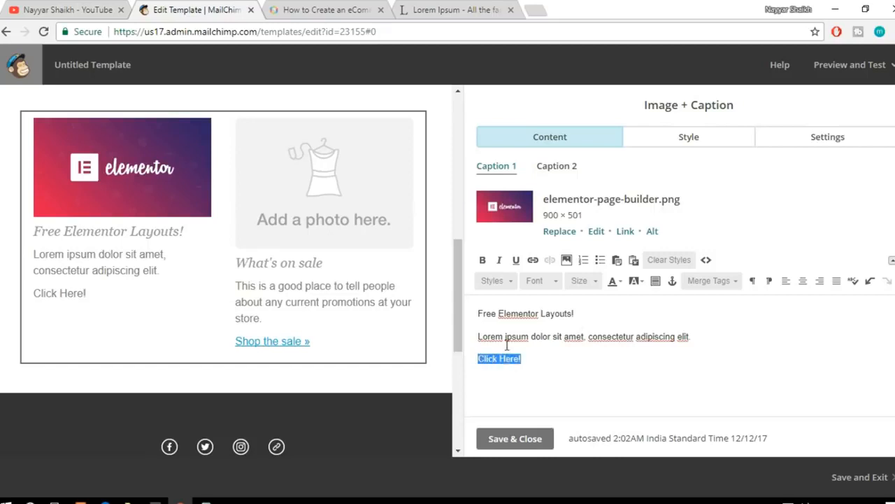
click(533, 261)
key(ctrl+v)
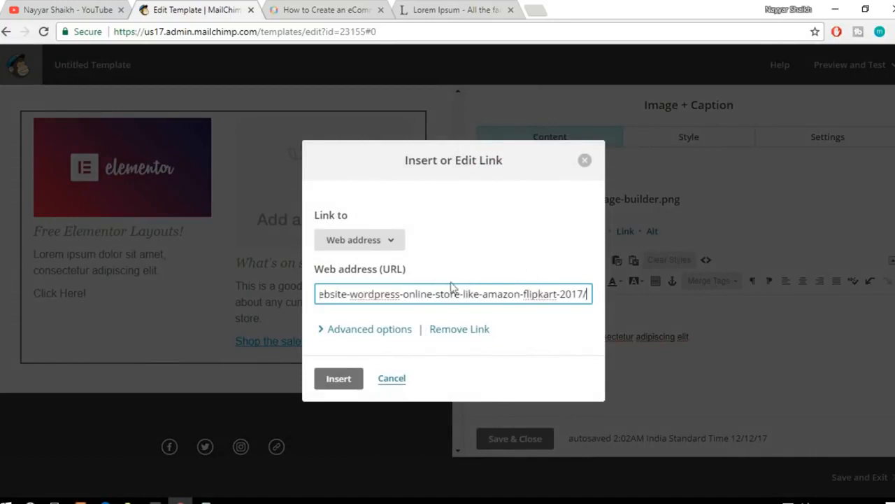
click(378, 243)
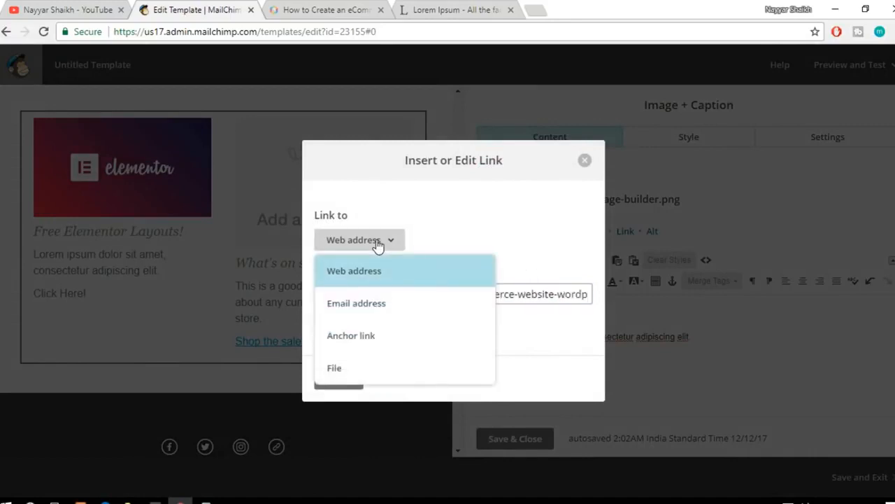
click(527, 238)
click(339, 379)
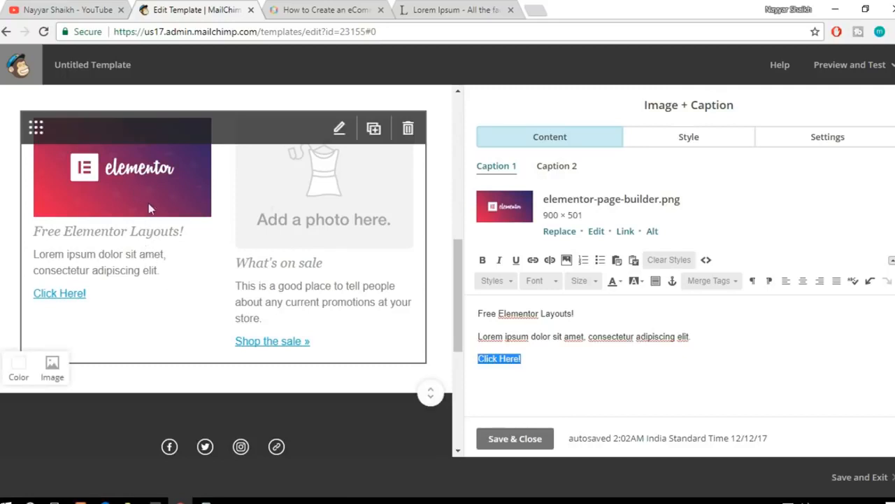
Step: Start replacing the Caption 2 placeholder image by uploading maxresdefault from the MailChimp Tutorial folder
click(572, 168)
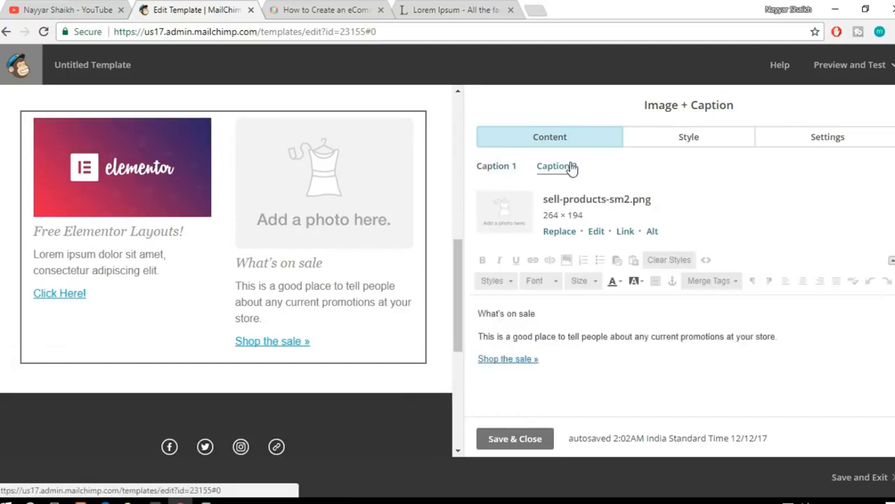
click(561, 231)
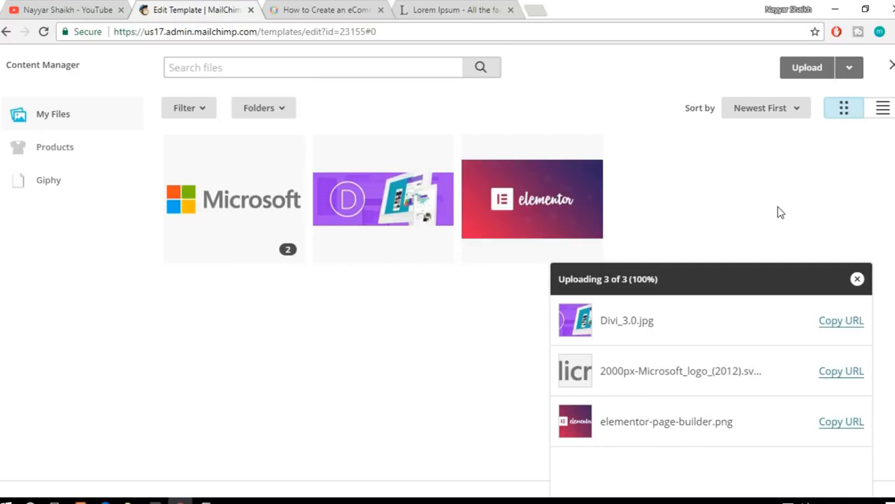
click(810, 68)
click(437, 115)
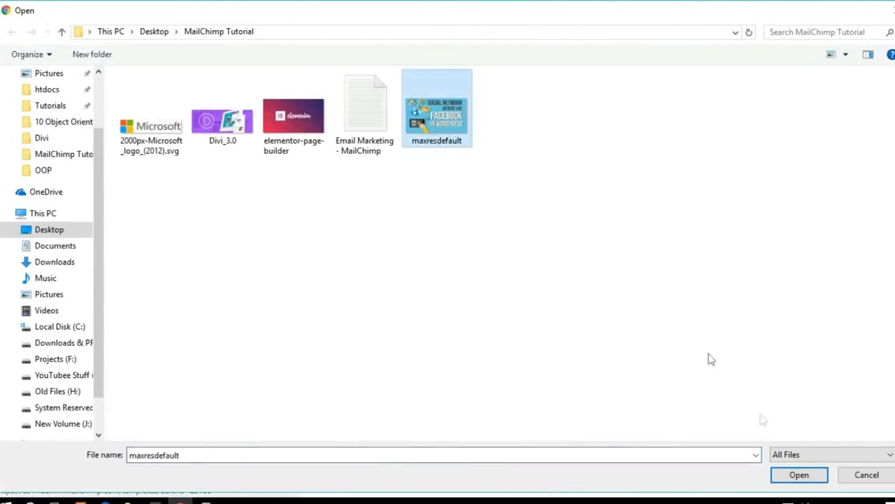
click(798, 475)
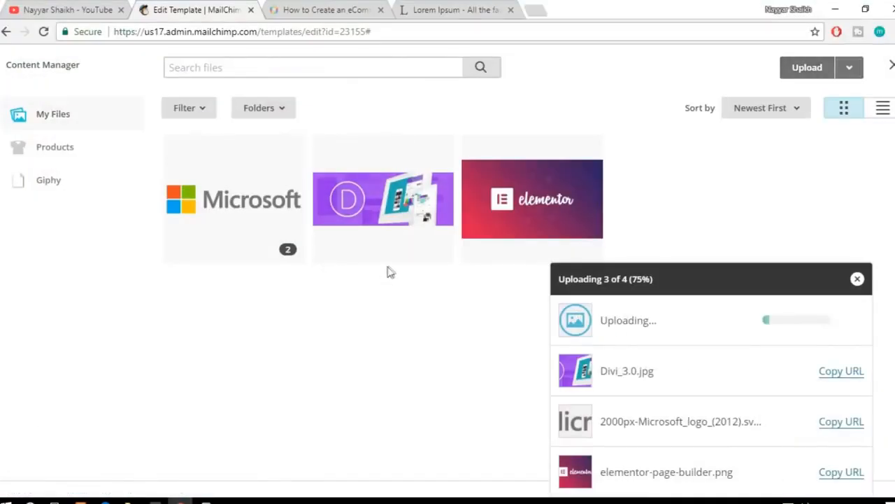
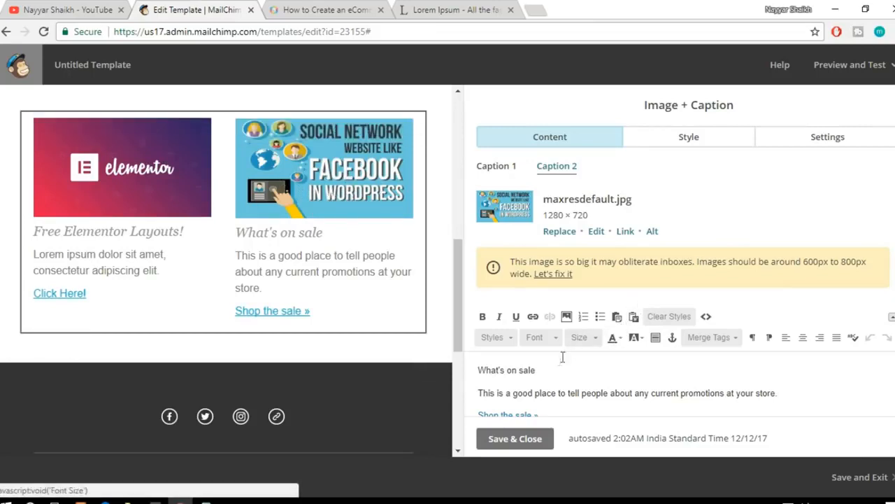
Step: Replace the Caption 2 heading "What's on sale" with "Create a Website Like Facebook!"
drag(547, 371, 470, 370)
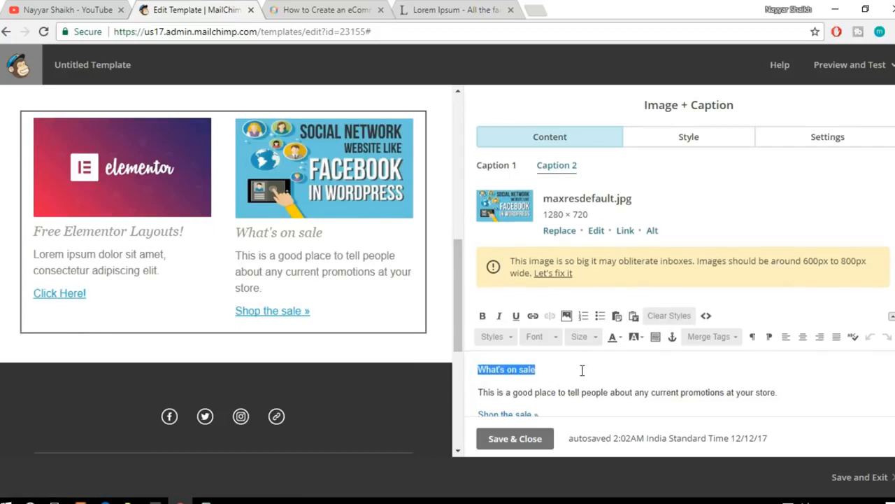
scroll(582, 367, down, 1)
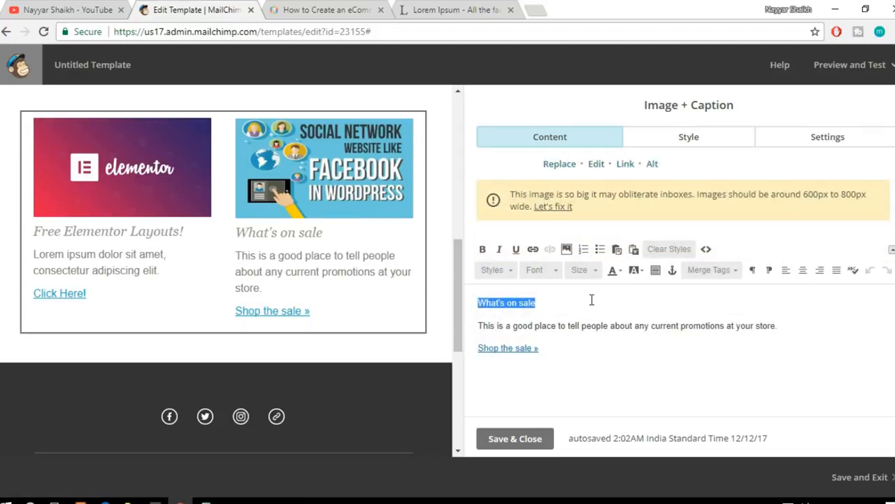
text(Create a)
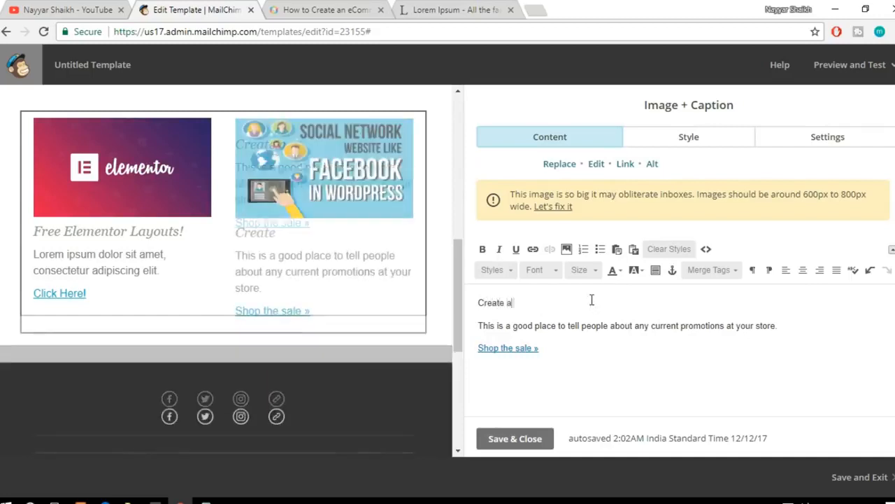
text( Website Like Facebo)
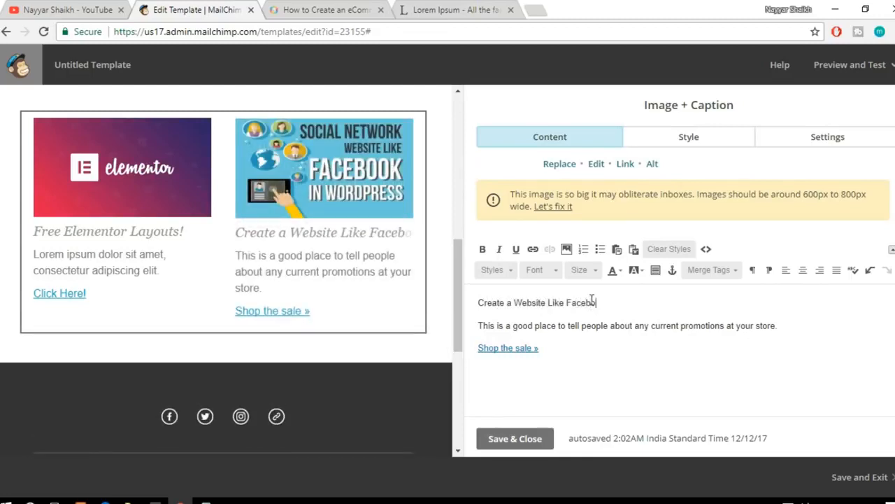
text(ok!)
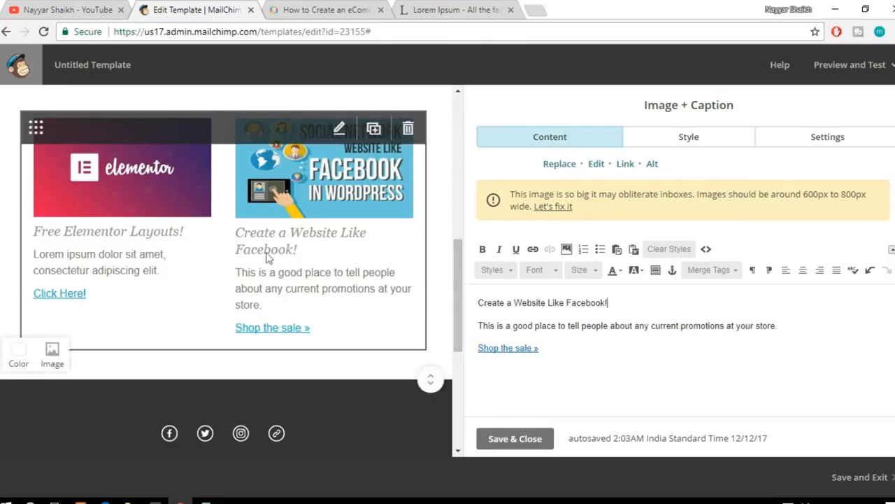
Step: Replace the Caption 2 description with the copied sentence "Lorem ipsum dolor sit amet, consectetur adipiscing elit."
click(430, 8)
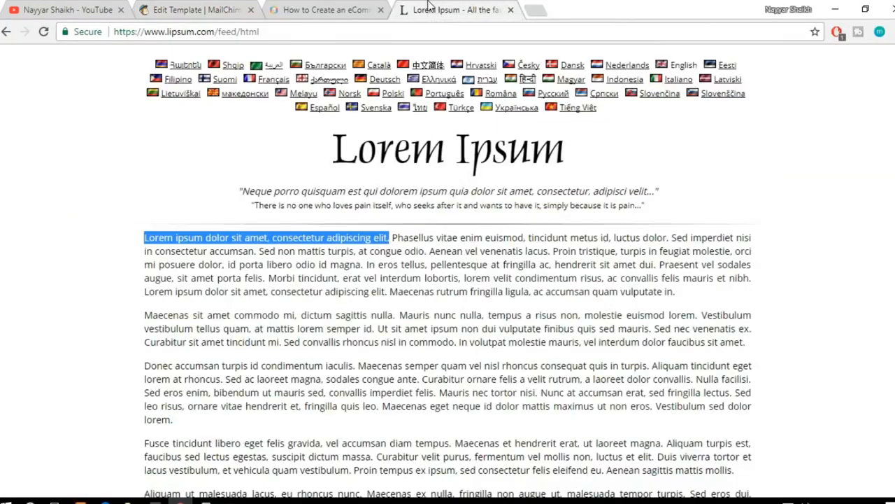
click(332, 9)
click(224, 8)
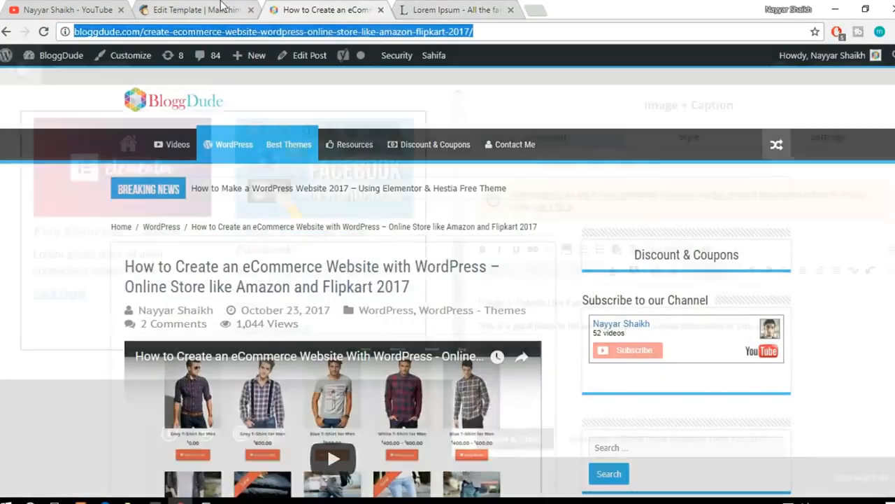
drag(803, 325, 480, 312)
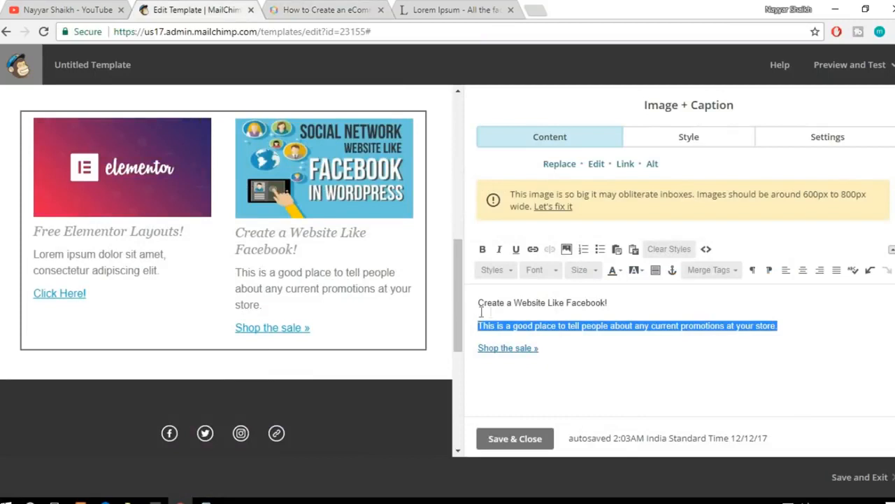
text(Lorem ipsum dolor sit amet, consectetur adipiscing elit.)
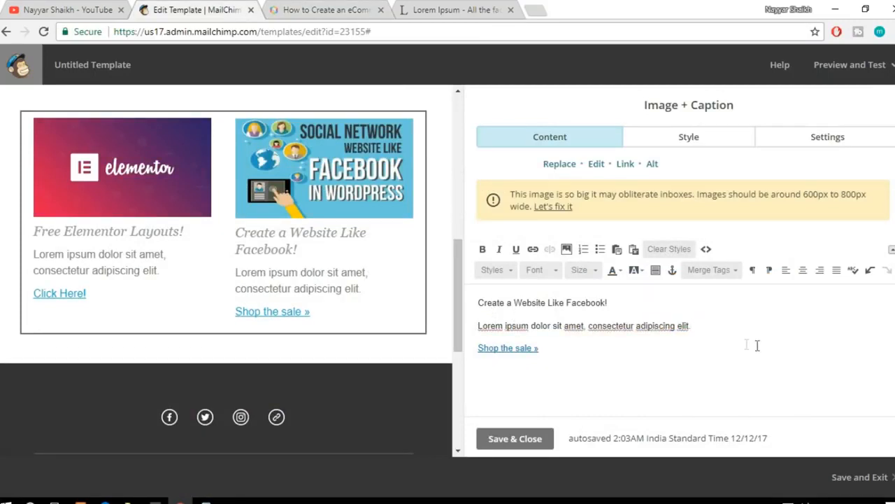
Step: Replace the "Shop the sale »" link in Caption 2 with the text "Watch Video!"
drag(550, 350, 478, 338)
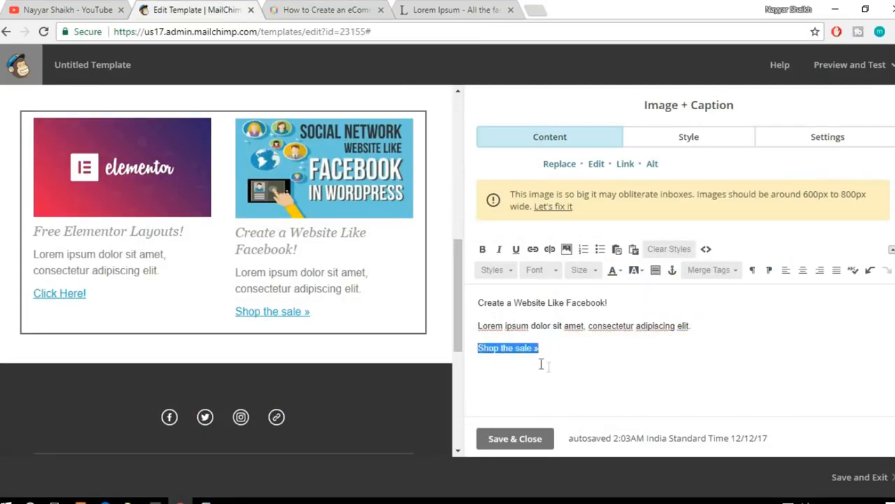
key(BackSpace)
text(Watch Video!)
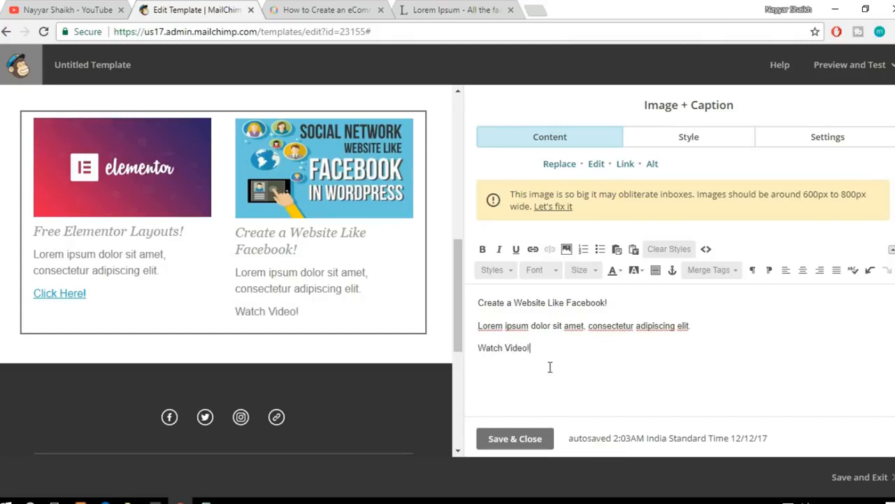
Step: Start a link on the "Watch Video!" text and copy the social networking website video's link address from the YouTube channel
drag(550, 344, 482, 341)
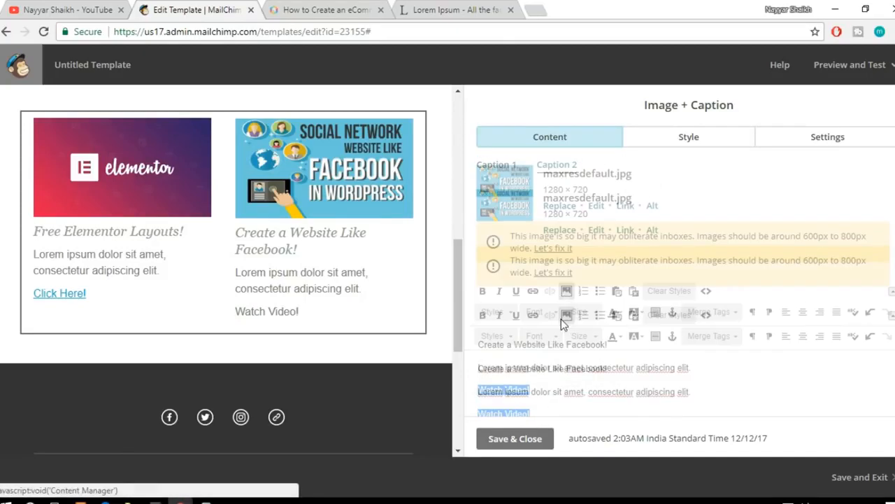
scroll(567, 318, down, 1)
click(533, 252)
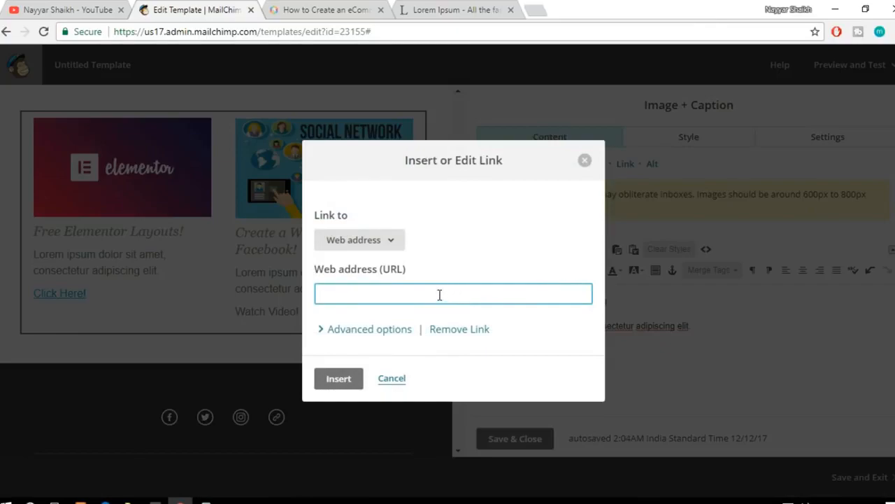
click(87, 6)
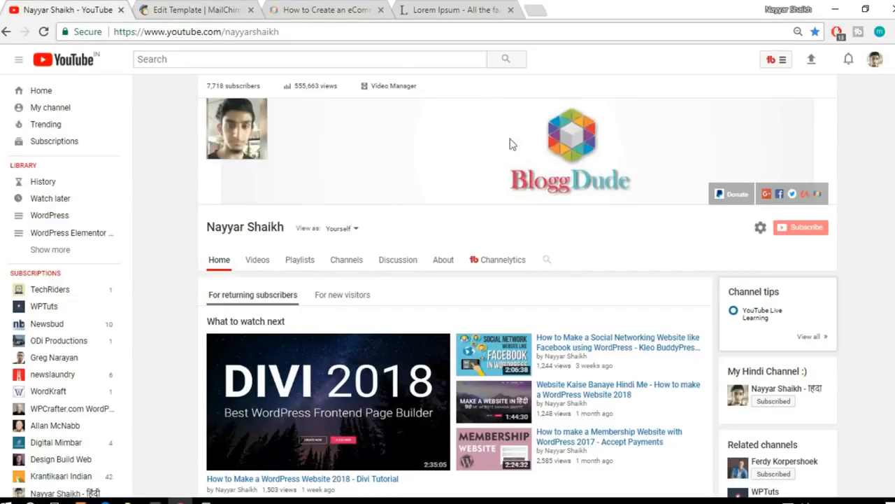
scroll(515, 192, down, 3)
scroll(516, 192, down, 3)
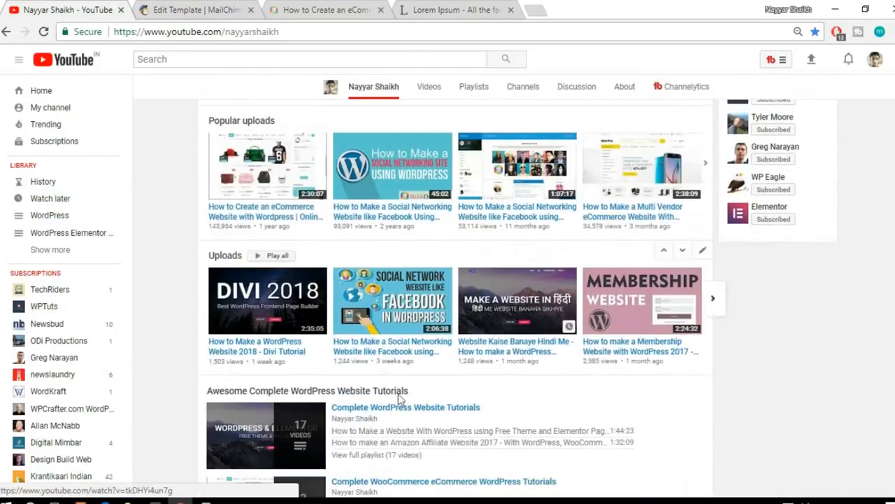
right_click(381, 355)
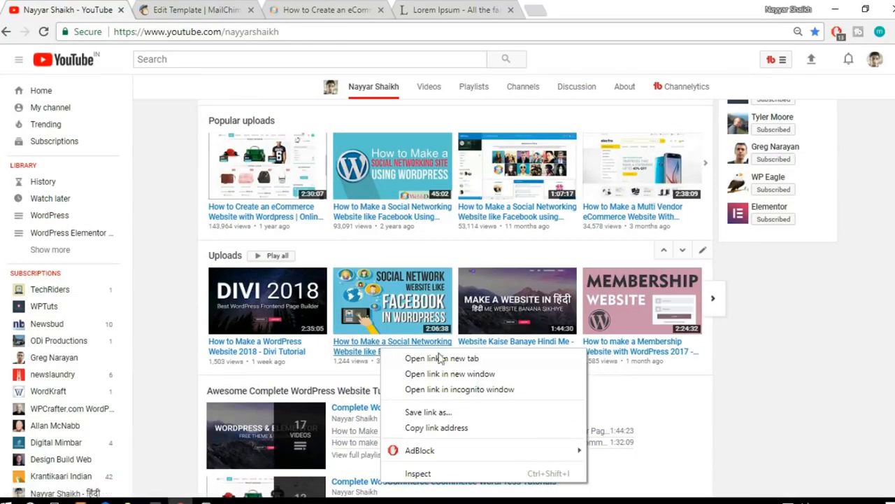
click(485, 433)
Step: Return to the template and link "Watch Video!" to the copied YouTube video address
click(336, 5)
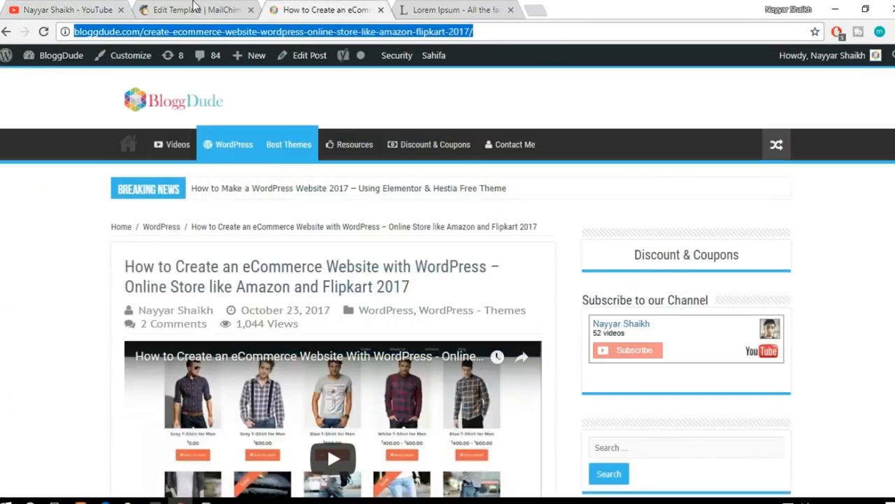
click(194, 5)
key(ctrl+v)
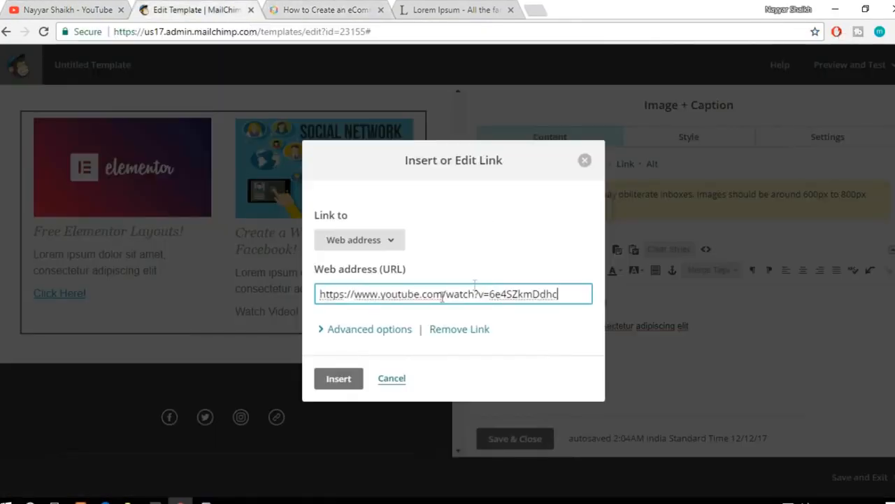
click(349, 385)
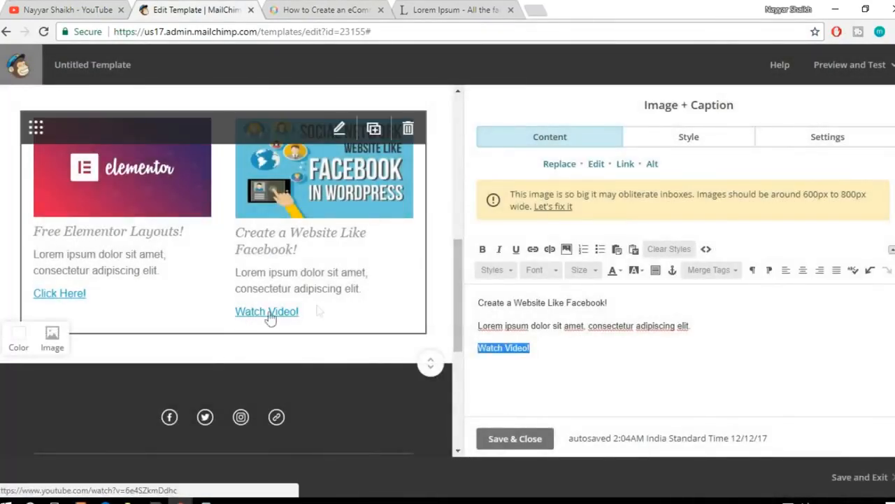
Step: Review the customized template from the header through the content blocks down to the footer
scroll(412, 322, up, 8)
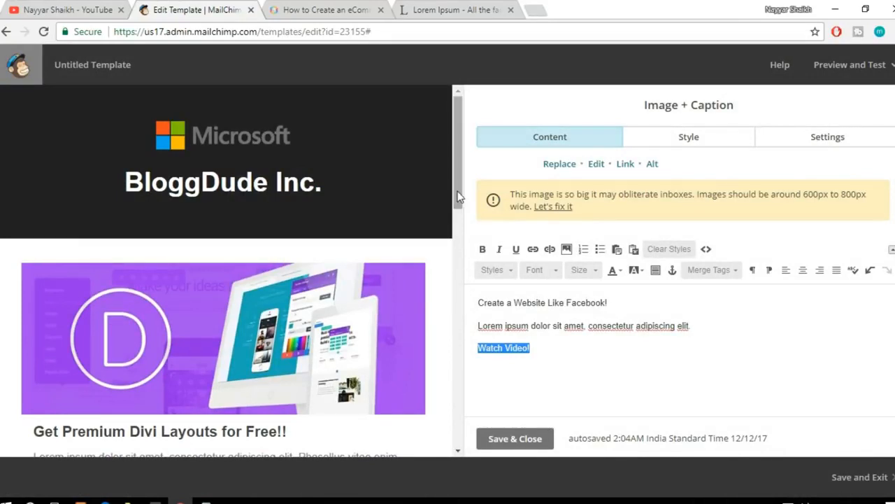
scroll(432, 218, down, 3)
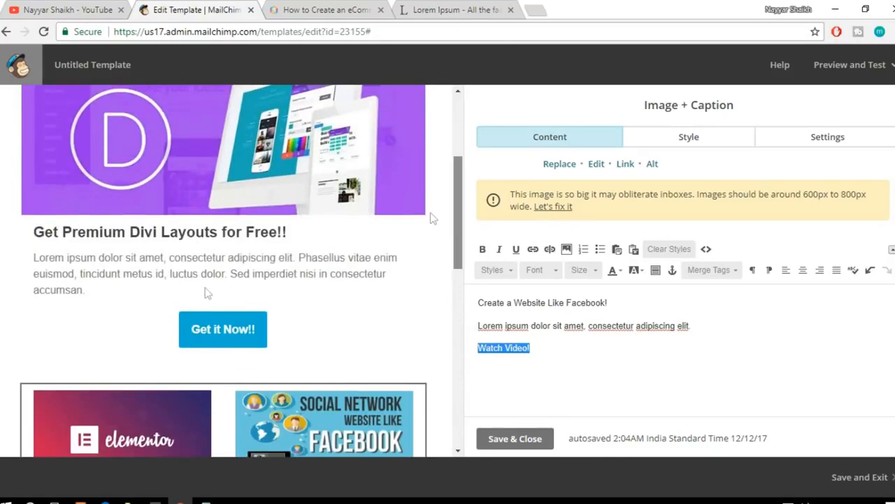
scroll(321, 303, down, 3)
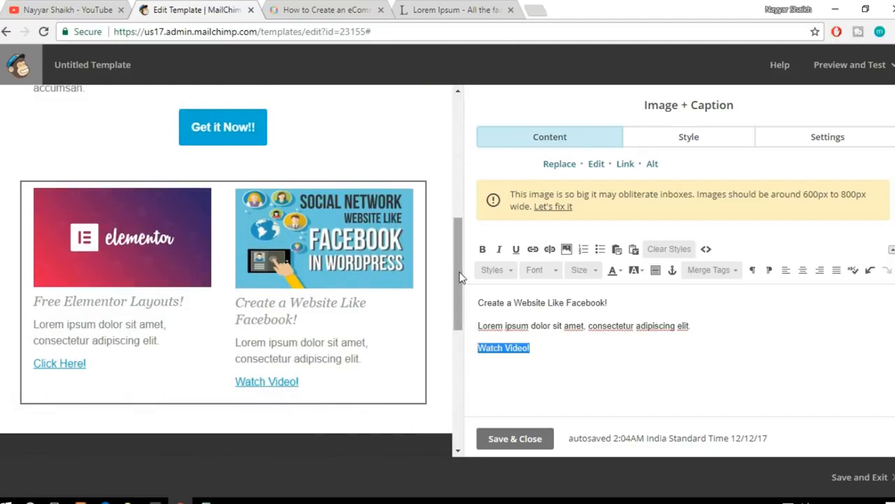
drag(460, 278, 467, 344)
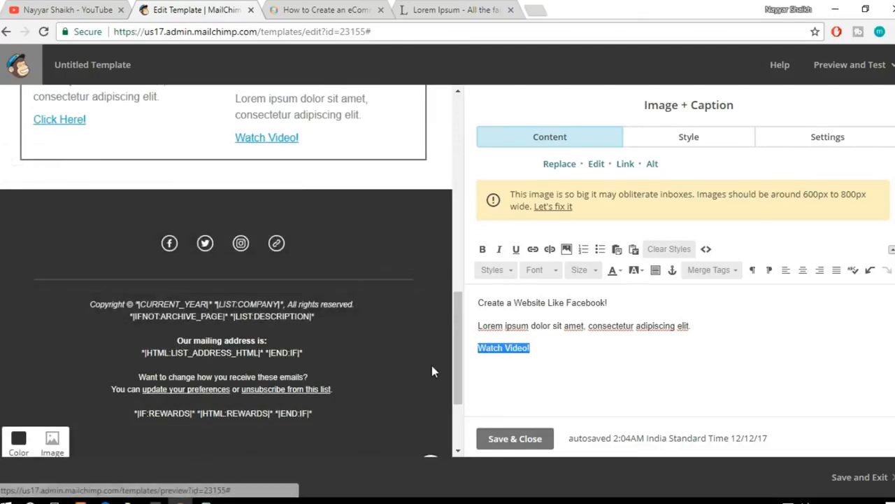
scroll(349, 394, up, 6)
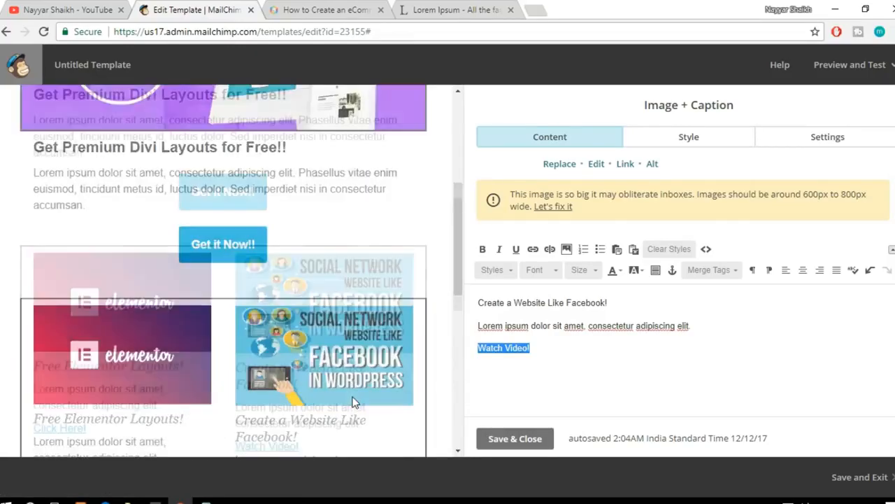
scroll(353, 402, down, 6)
scroll(411, 282, up, 2)
scroll(84, 378, down, 2)
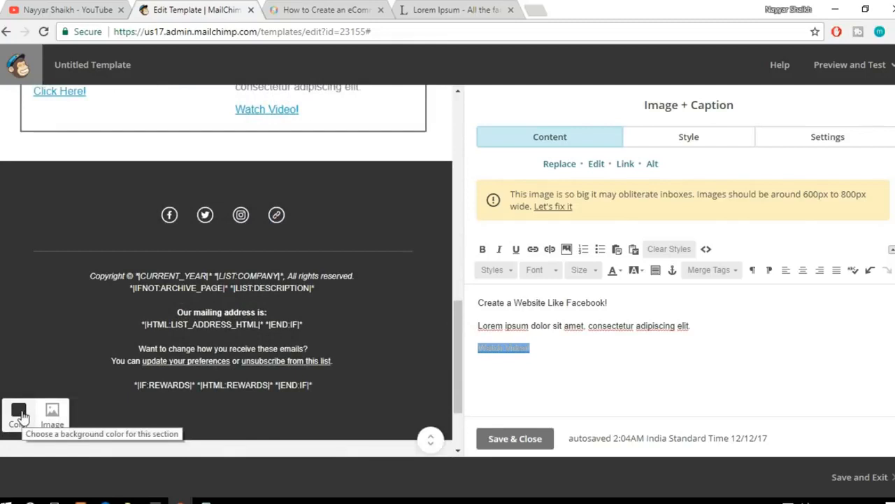
Step: Try an orange background on the footer section, and set its color to #222222
click(20, 414)
click(49, 364)
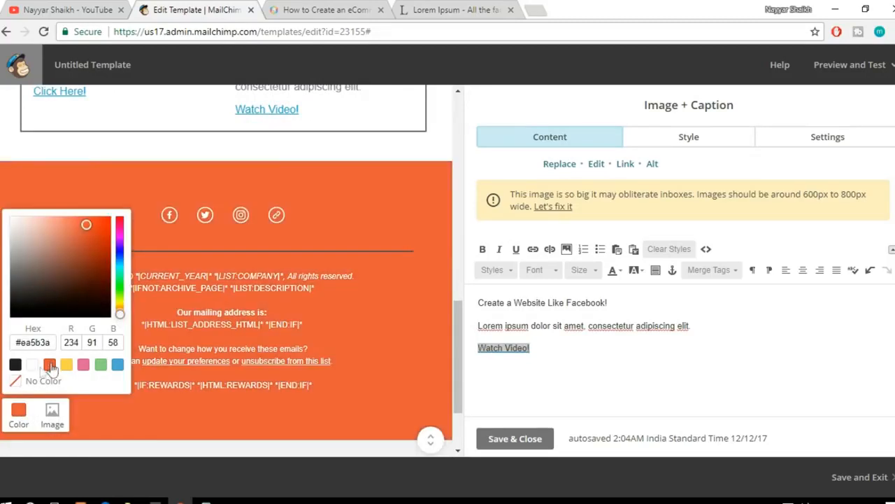
click(15, 365)
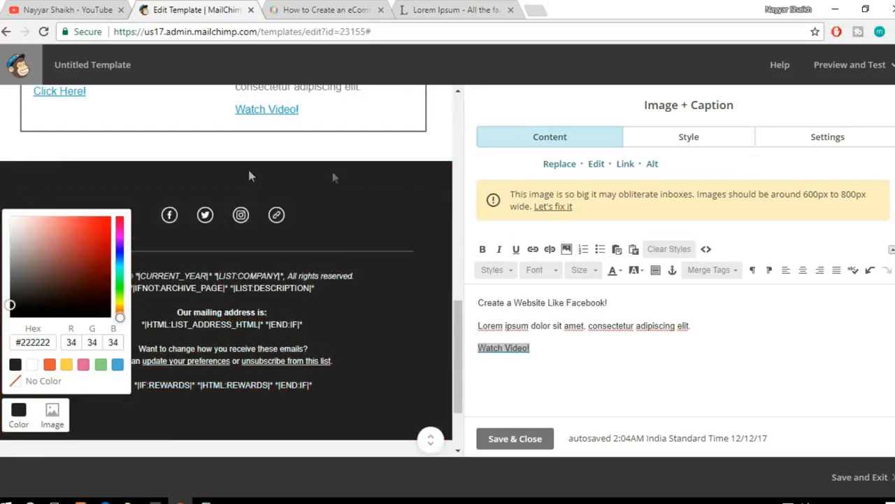
click(433, 174)
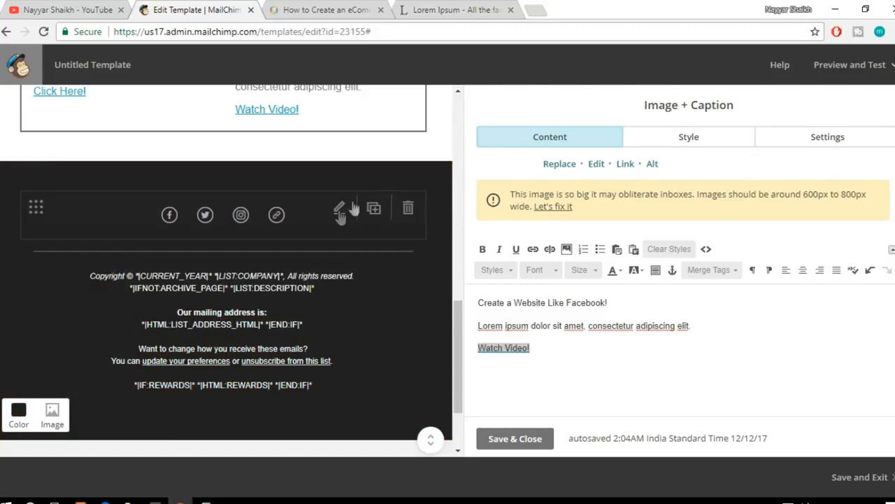
click(278, 221)
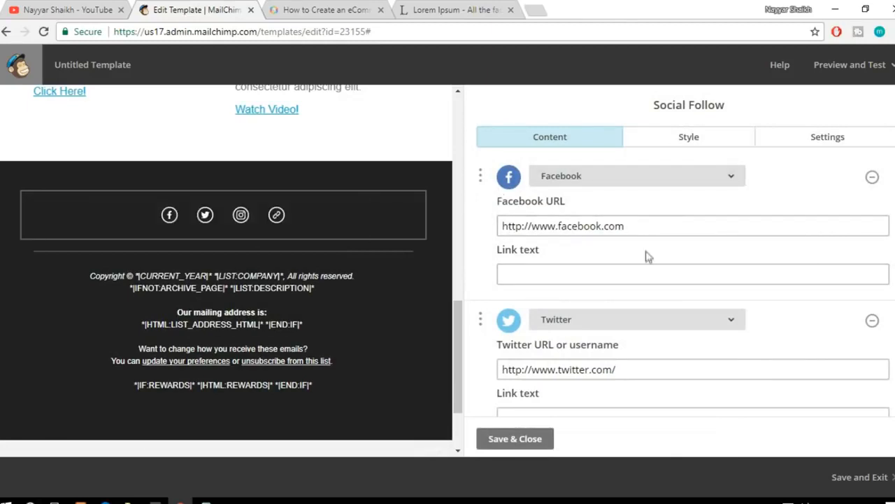
click(660, 222)
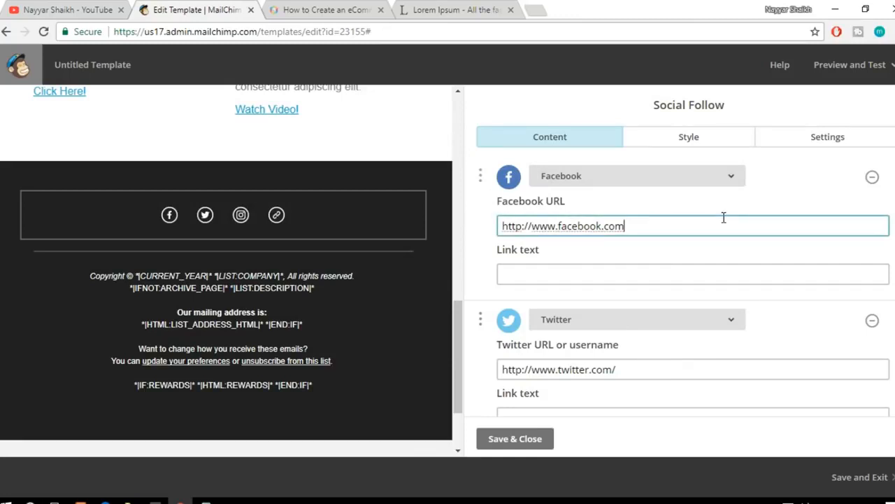
text(/bloggd)
click(675, 369)
text(realnayyar)
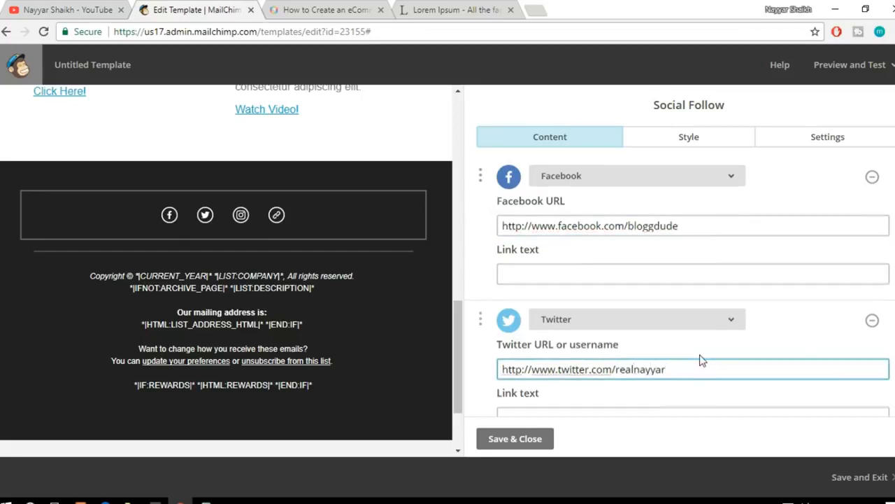
Step: Try "Facebook" as the link text of the Facebook entry, and clear it again
scroll(699, 359, down, 1)
click(575, 209)
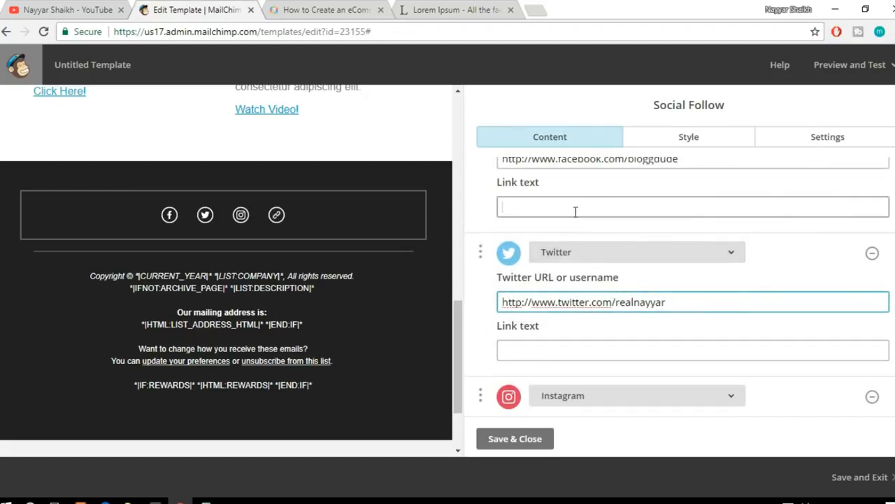
text(Facebook)
click(715, 249)
click(766, 238)
click(622, 205)
double_click(624, 207)
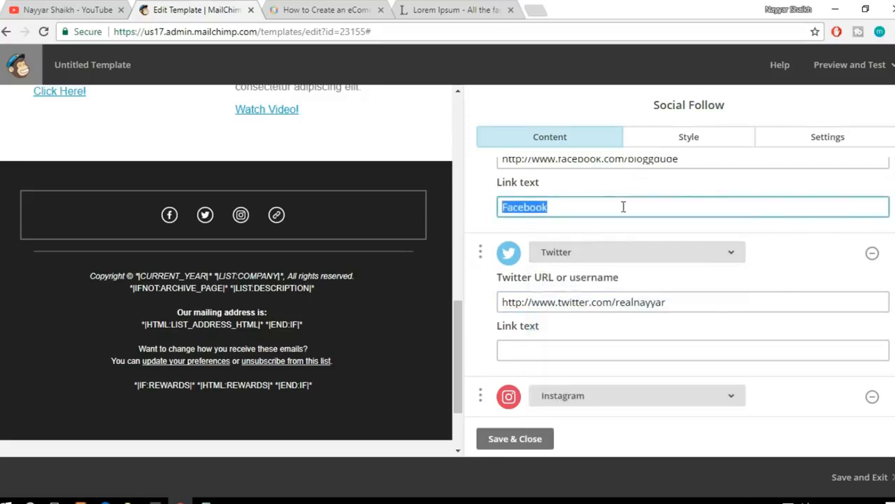
key(BackSpace)
scroll(532, 210, up, 1)
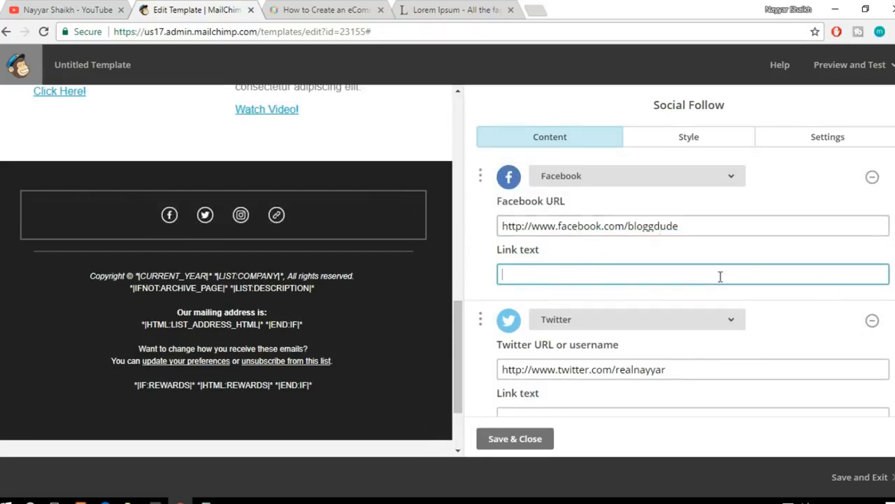
scroll(720, 276, down, 3)
scroll(721, 279, up, 2)
scroll(719, 277, down, 2)
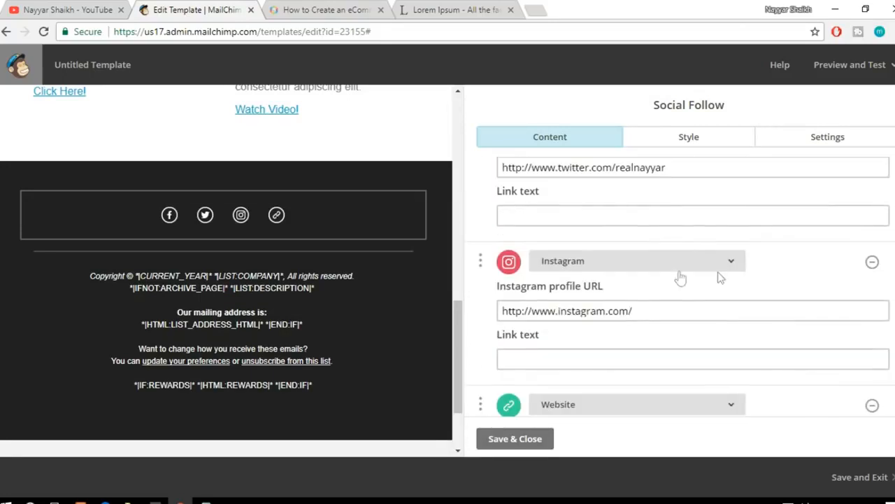
scroll(737, 282, down, 2)
drag(630, 315, 533, 318)
text(b)
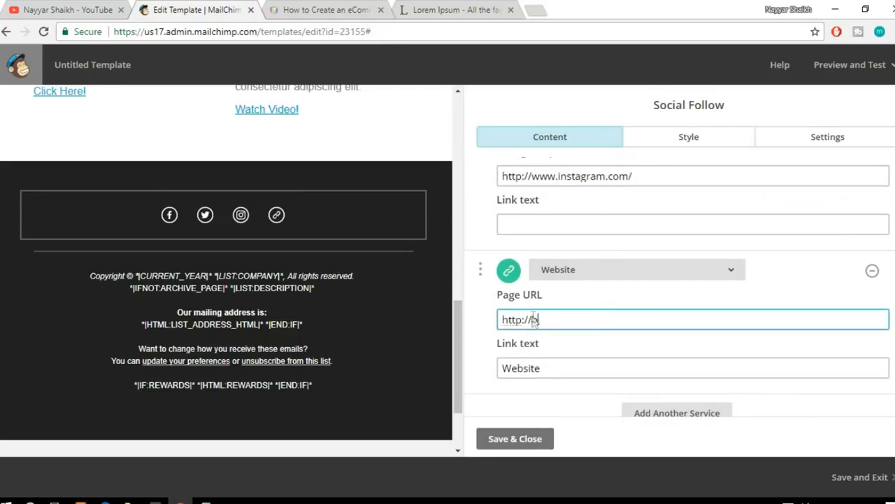
text(loggdude.com)
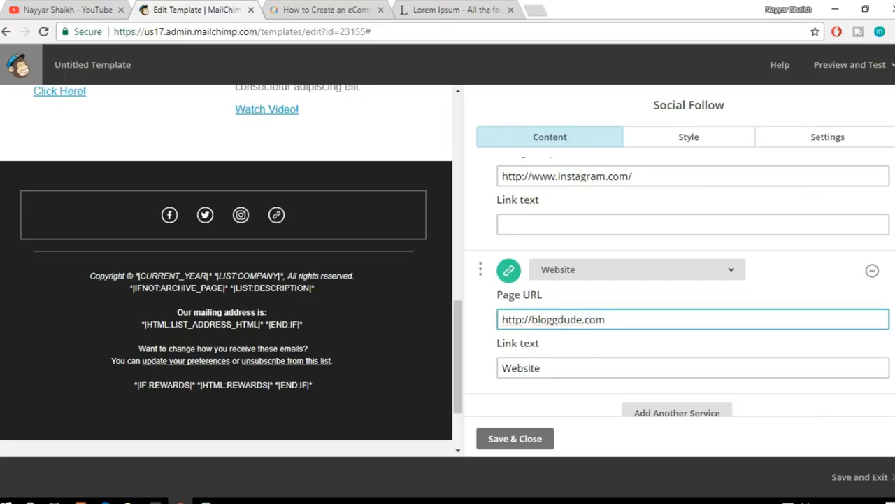
Step: Try an orange #ea5b3a background on the Social Follow container, and reset it to no color
scroll(804, 294, up, 5)
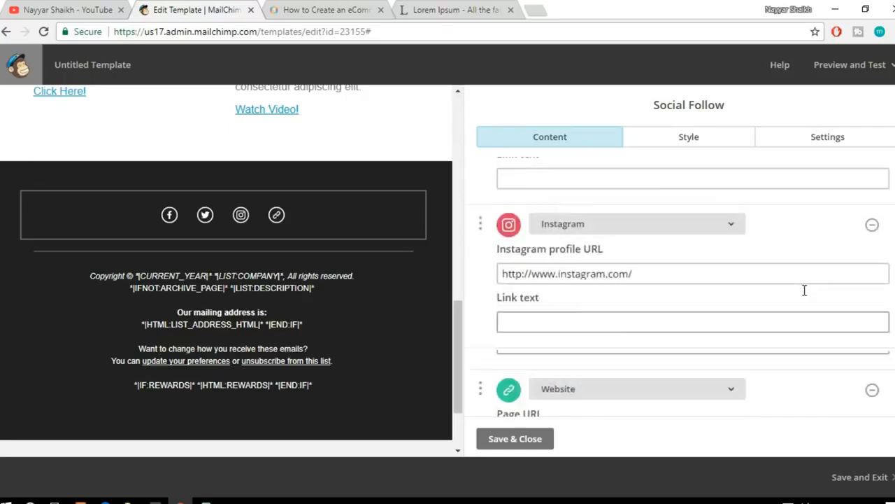
click(703, 147)
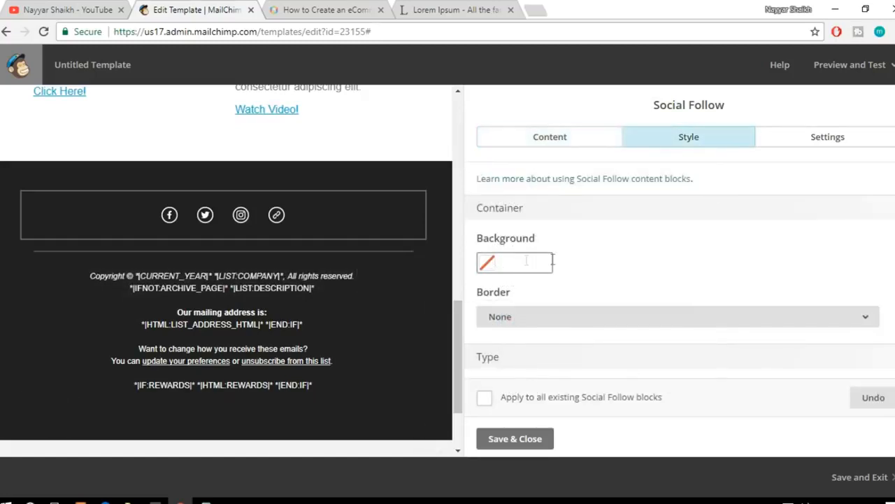
scroll(704, 246, down, 1)
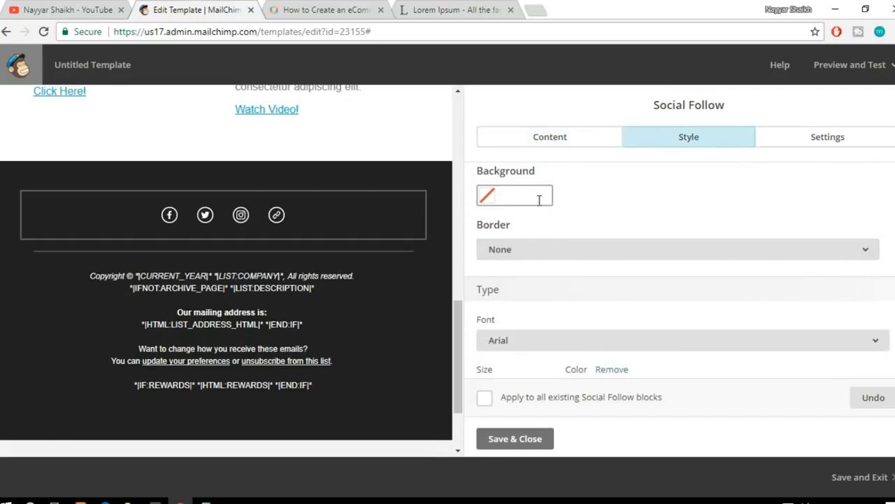
click(539, 199)
click(524, 328)
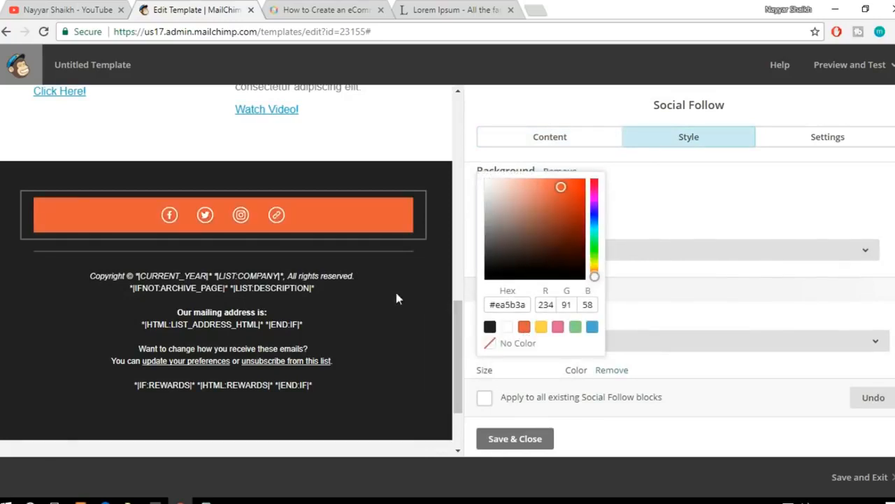
click(513, 344)
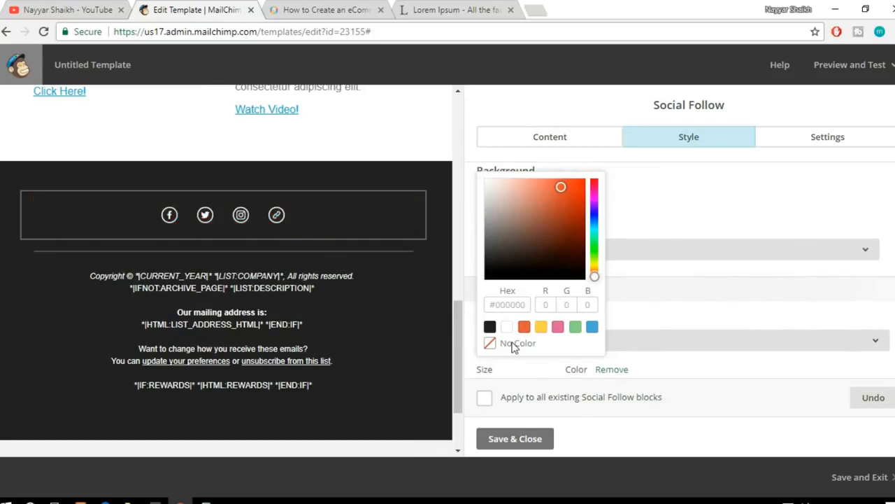
click(727, 226)
Step: Examine the Social Follow block's border options, container area in the preview, and text style settings
click(592, 252)
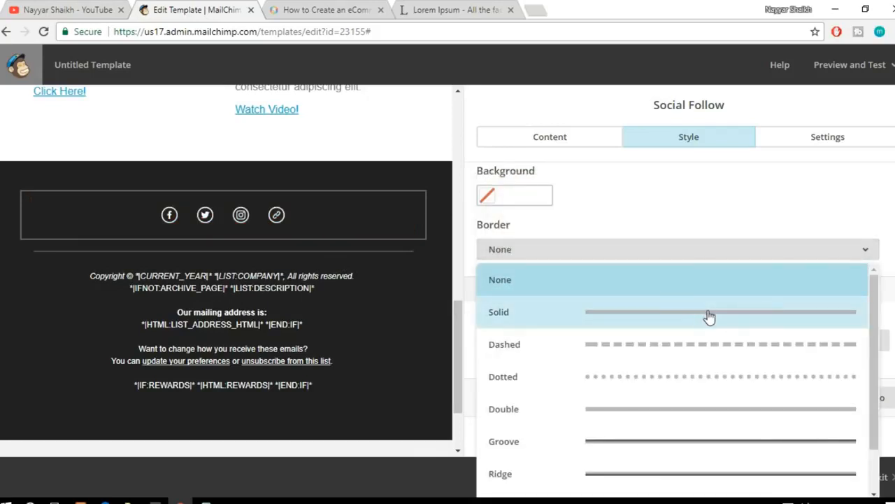
click(696, 231)
scroll(702, 229, up, 2)
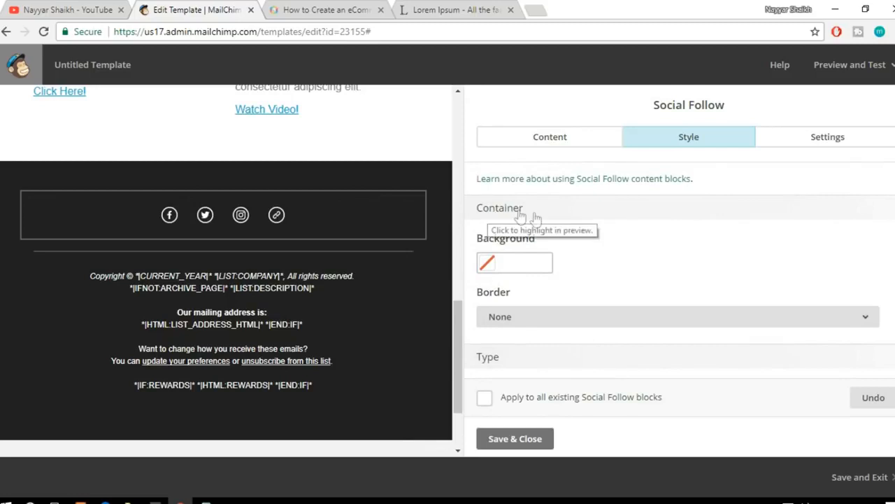
double_click(481, 207)
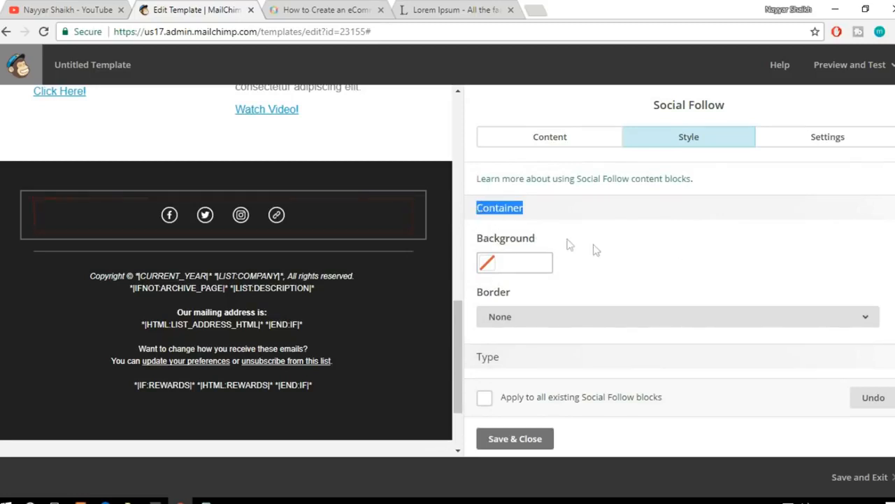
click(489, 212)
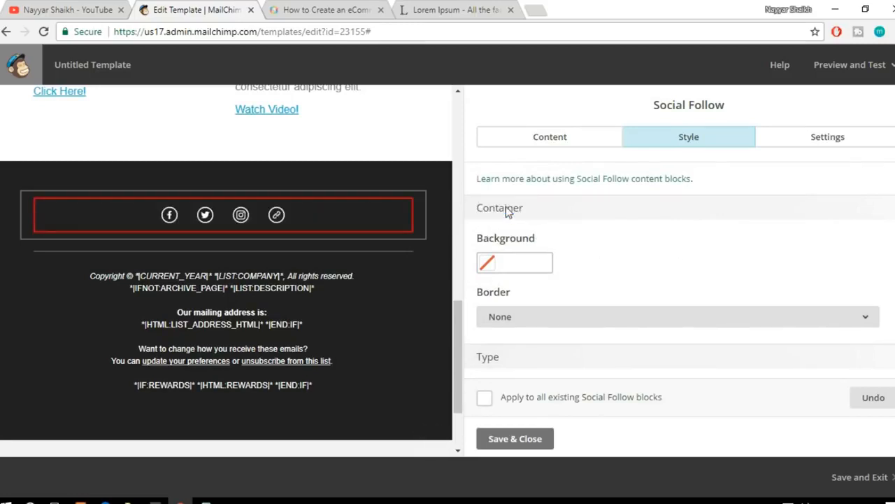
click(491, 214)
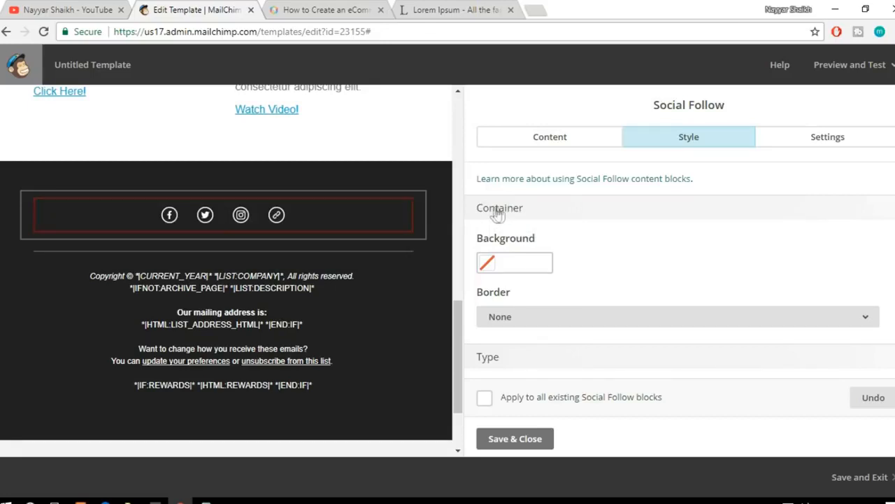
scroll(668, 258, down, 3)
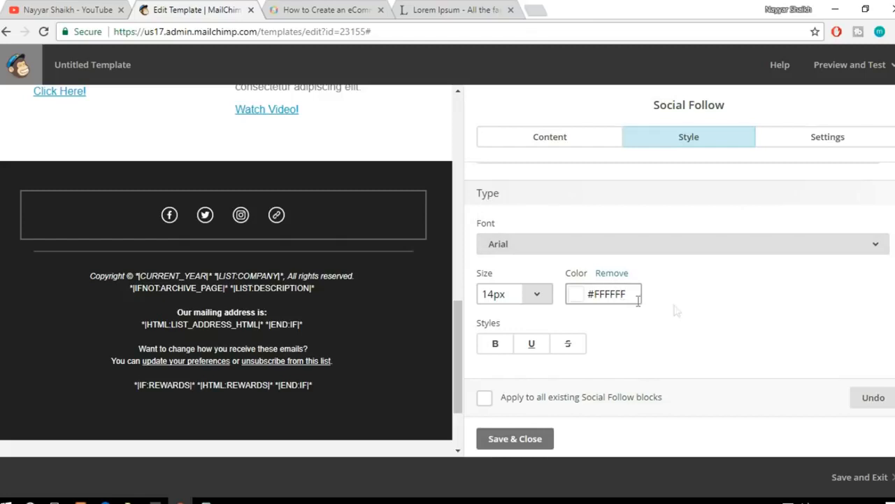
scroll(712, 330, up, 2)
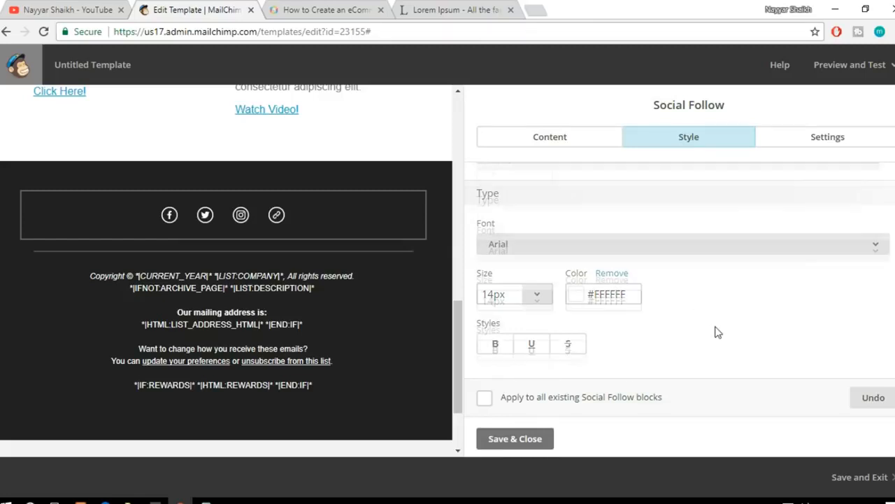
Step: Set the Social Follow block to display both icon and text
click(824, 149)
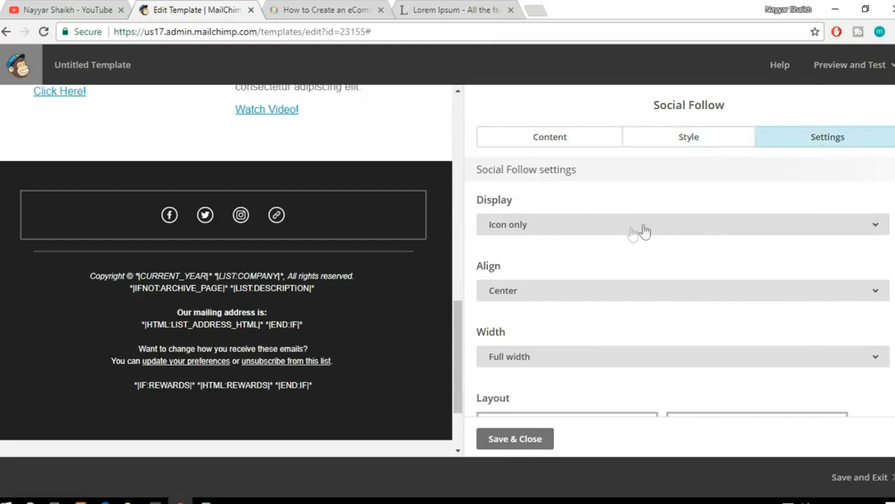
click(573, 231)
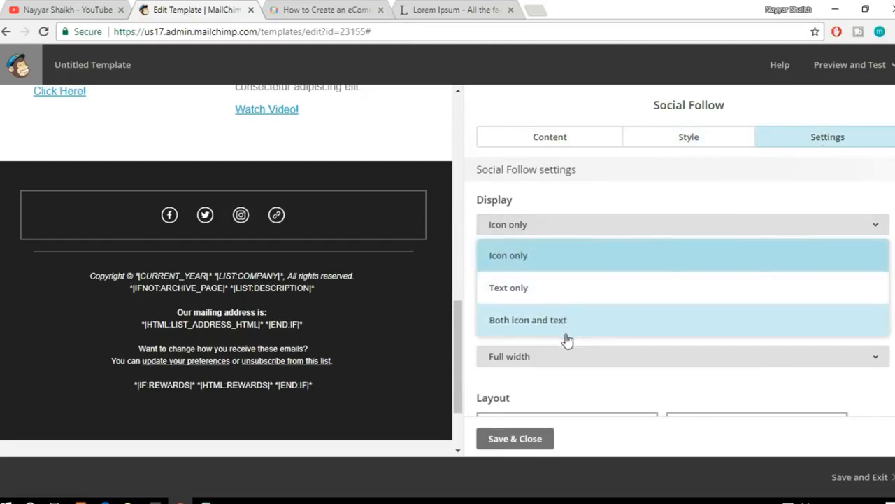
click(579, 325)
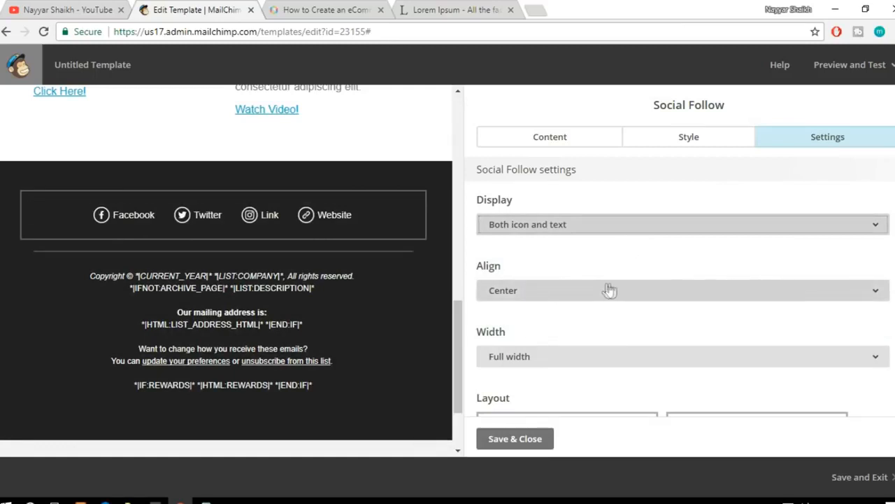
Step: Try the vertical list layout for the social links, and choose the horizontal layout with large icons above their labels
scroll(607, 290, down, 3)
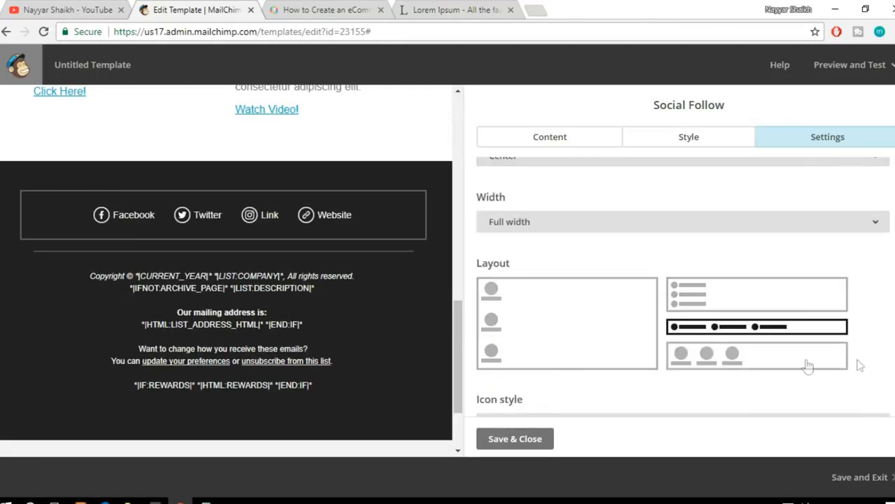
click(746, 369)
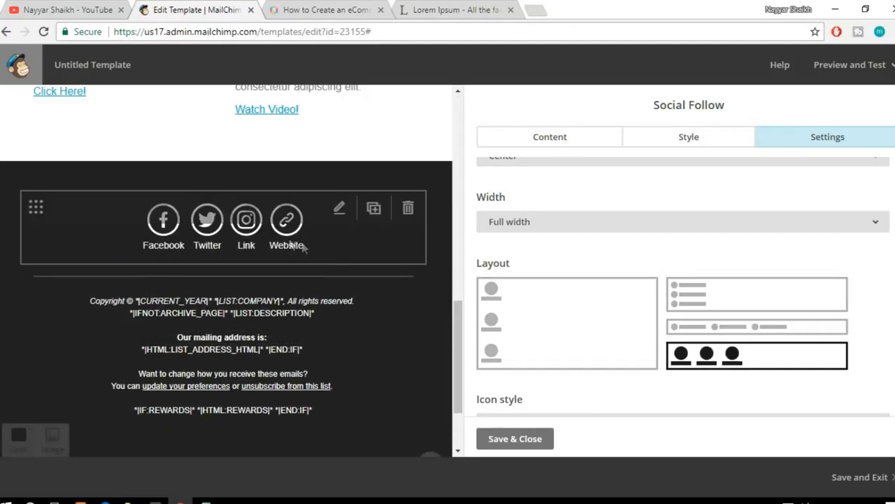
click(747, 306)
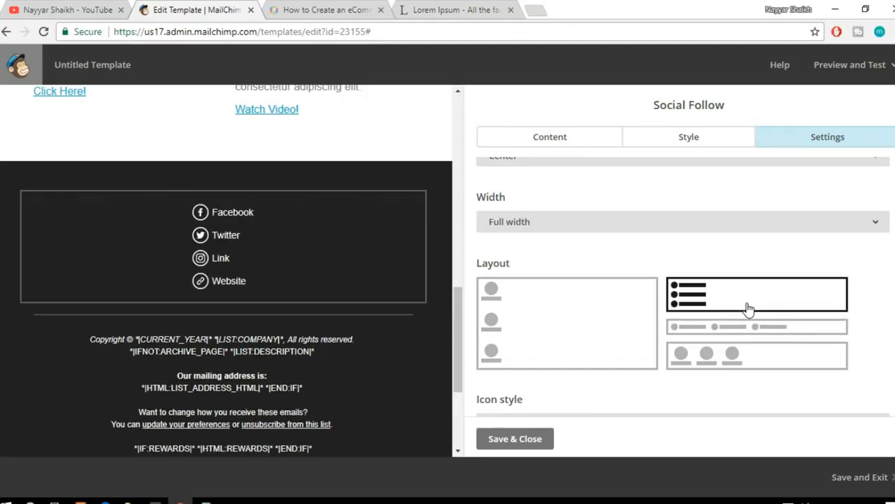
click(736, 357)
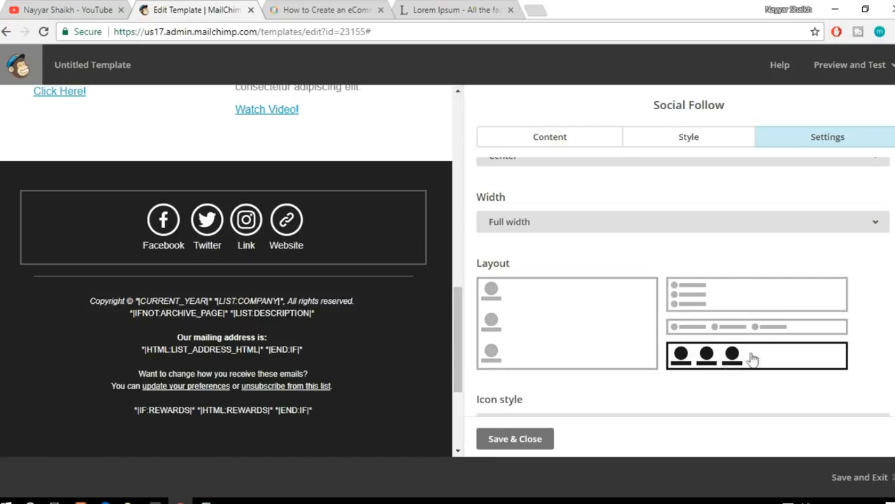
Step: Compare the black, gray and white outlined icon styles, apply the multicolored outlined icons, and save the Social Follow block
scroll(774, 364, down, 2)
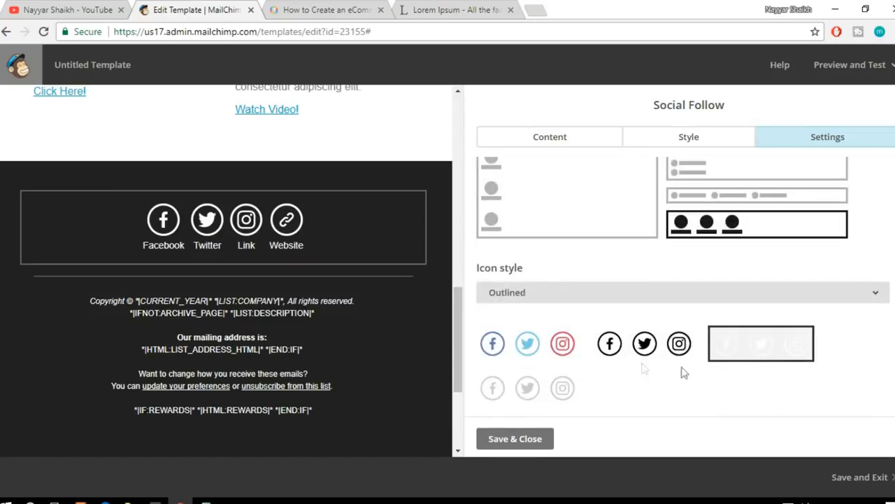
click(527, 342)
mouse_move(254, 284)
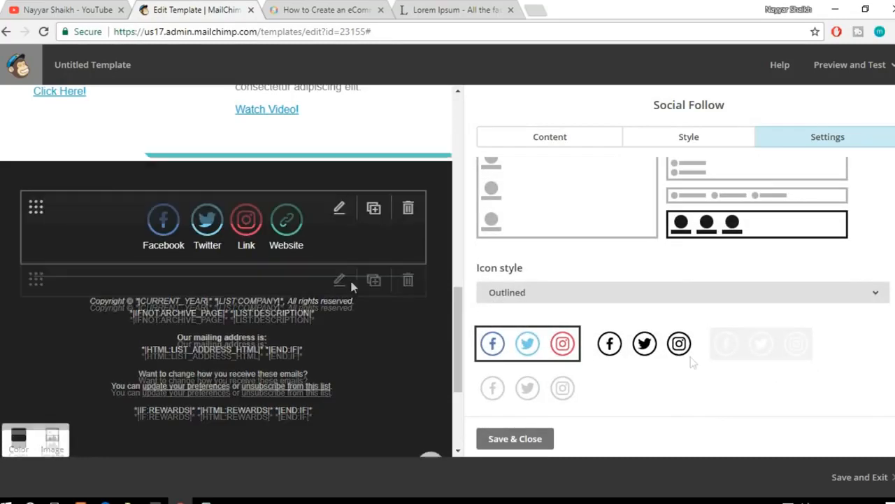
click(655, 349)
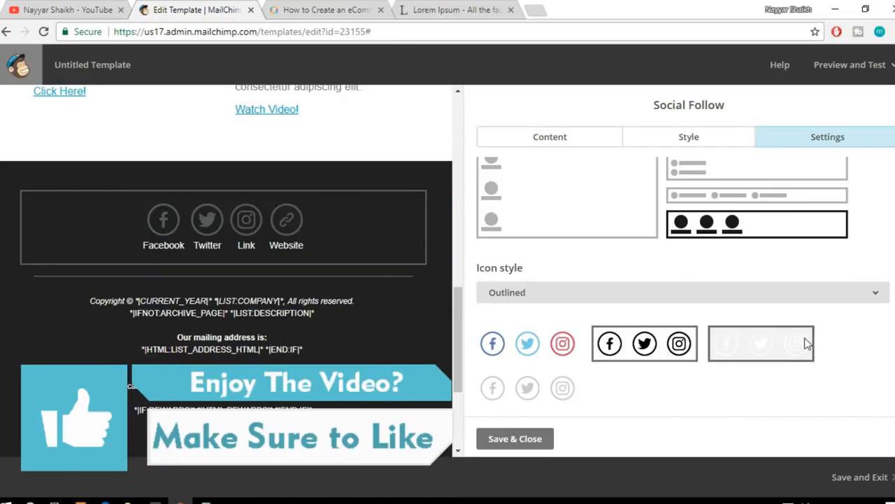
click(565, 390)
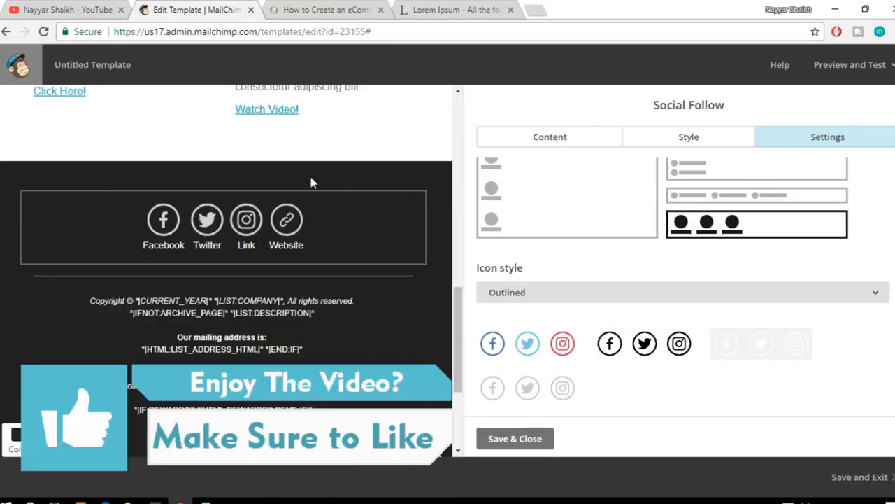
click(780, 358)
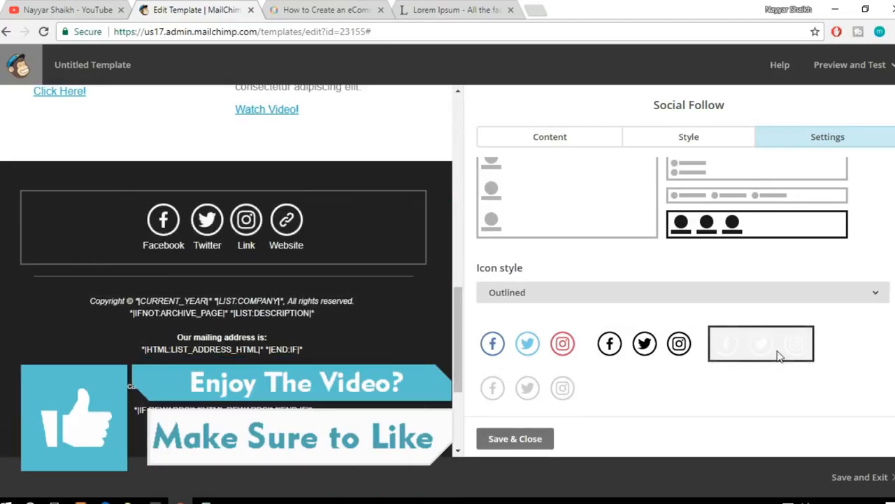
click(542, 350)
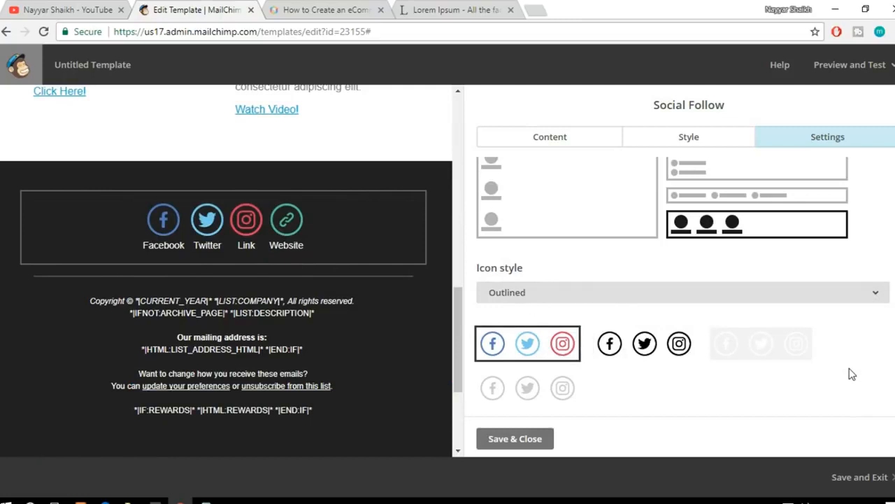
click(513, 441)
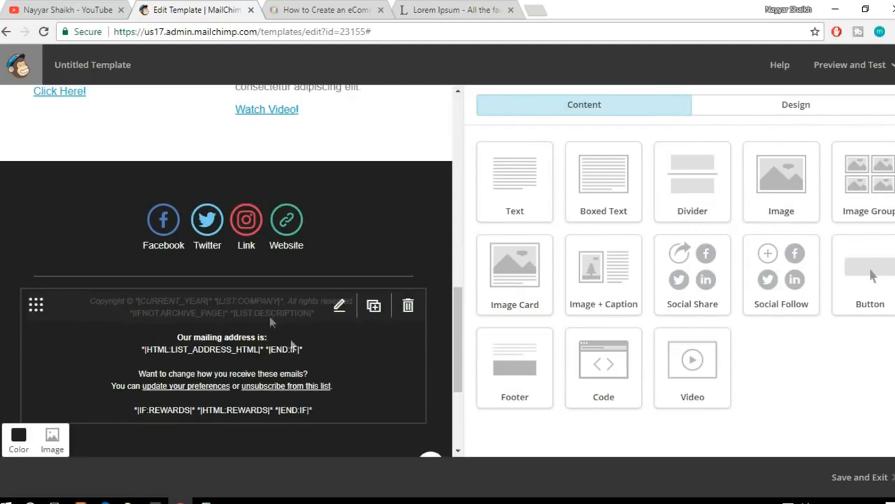
Step: Open the footer text block and examine its copyright, company and mailing address merge tags and the unsubscribe link
click(235, 348)
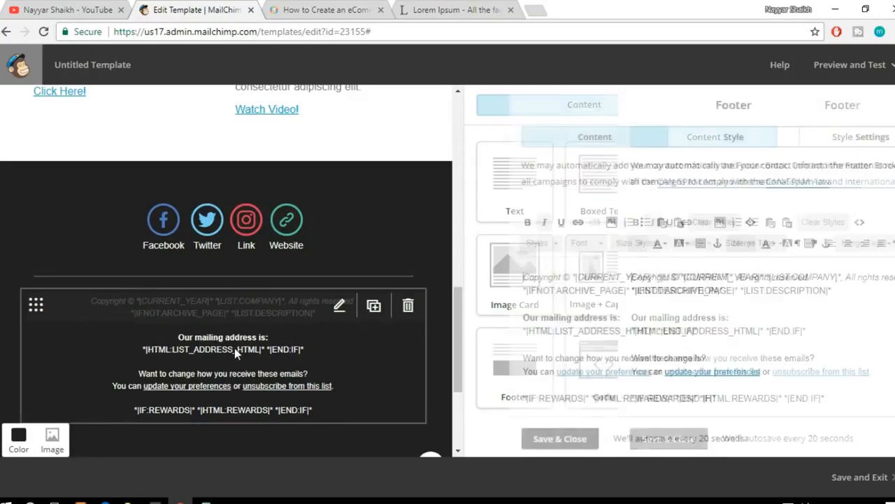
drag(535, 277, 603, 270)
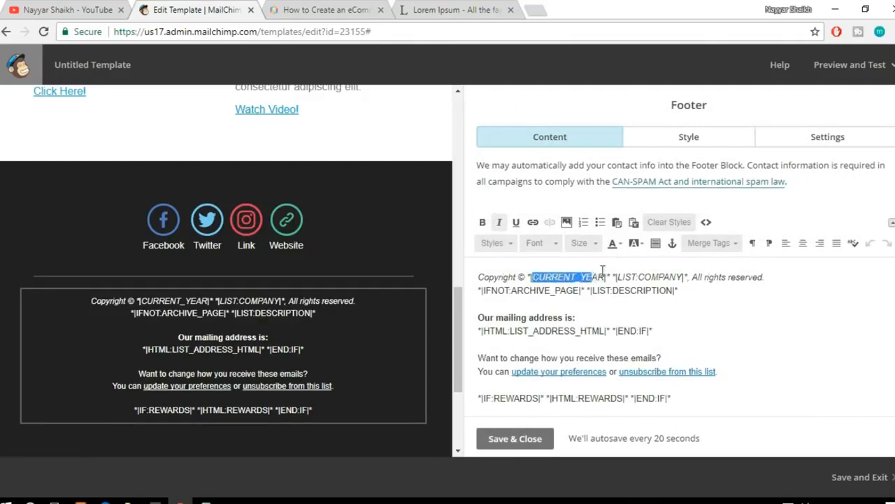
click(515, 299)
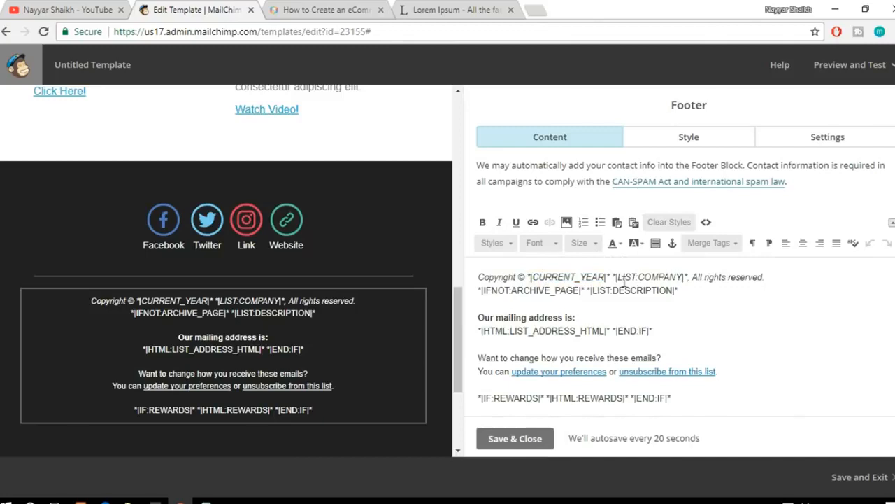
drag(619, 277, 684, 277)
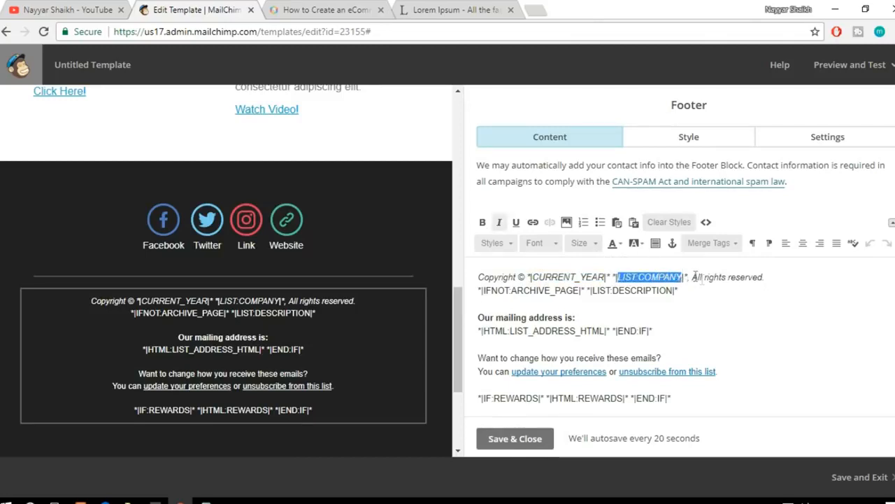
click(749, 332)
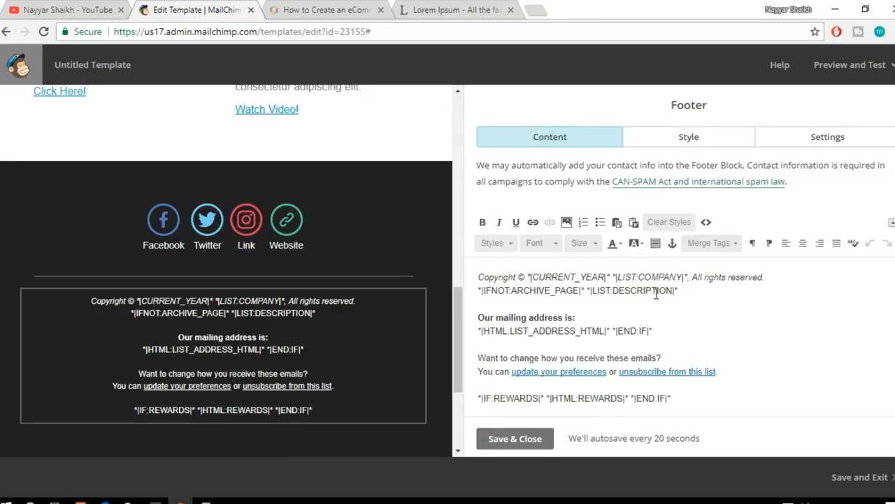
scroll(656, 295, down, 1)
drag(654, 302, 483, 302)
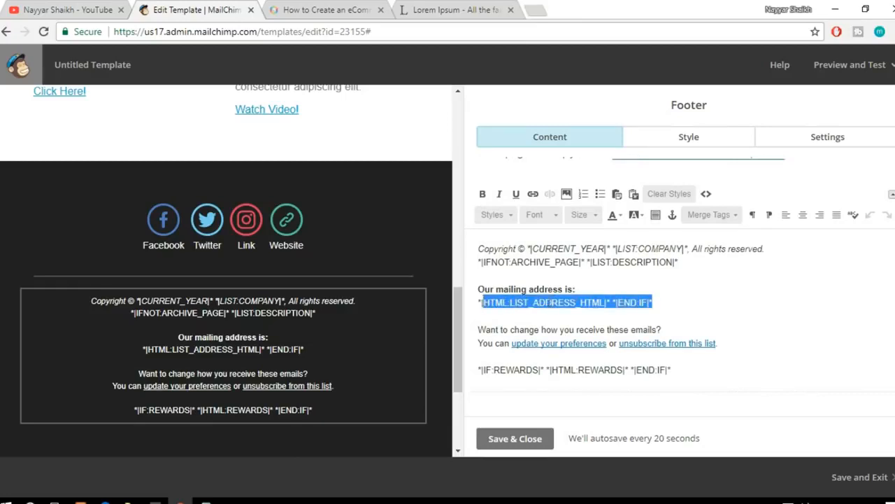
click(658, 306)
drag(737, 343, 620, 344)
click(731, 351)
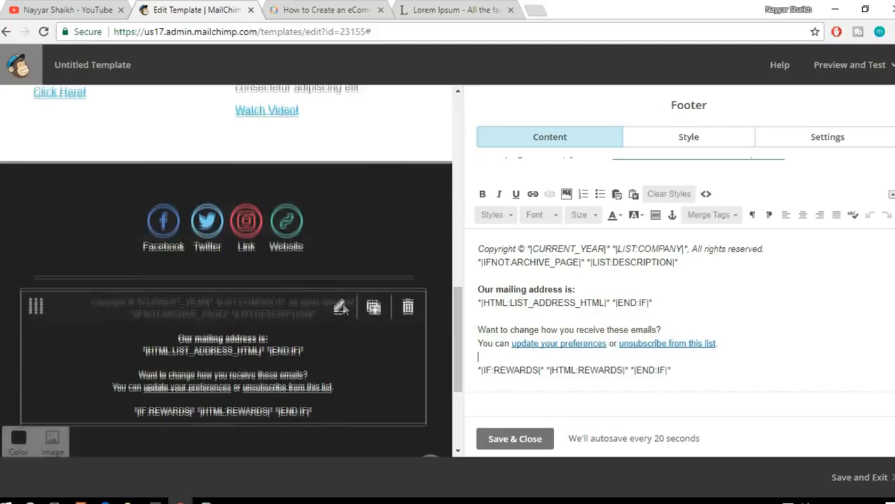
Step: Check the footer text block in the email preview, and save and close the block
scroll(352, 312, up, 15)
scroll(376, 299, down, 2)
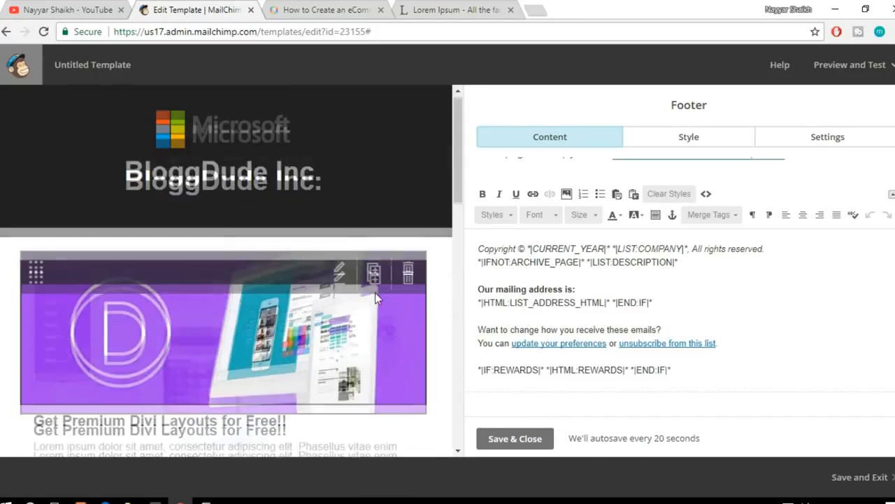
drag(459, 221, 474, 389)
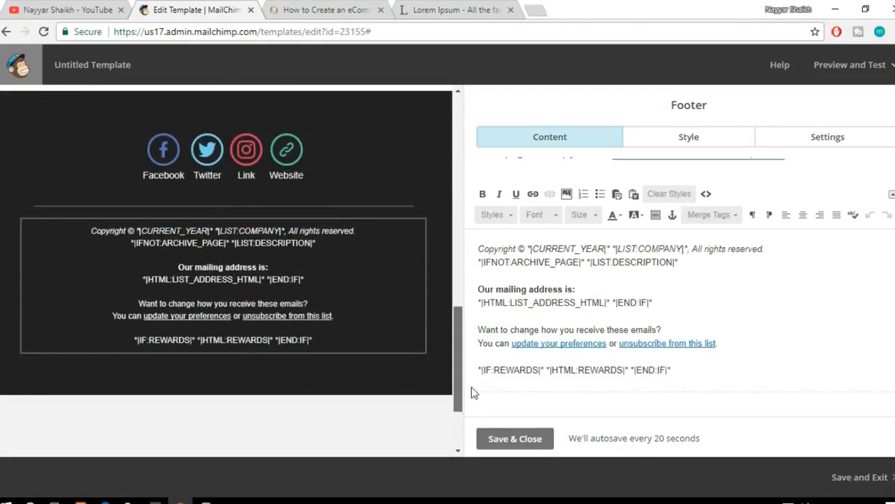
click(534, 438)
scroll(191, 278, up, 10)
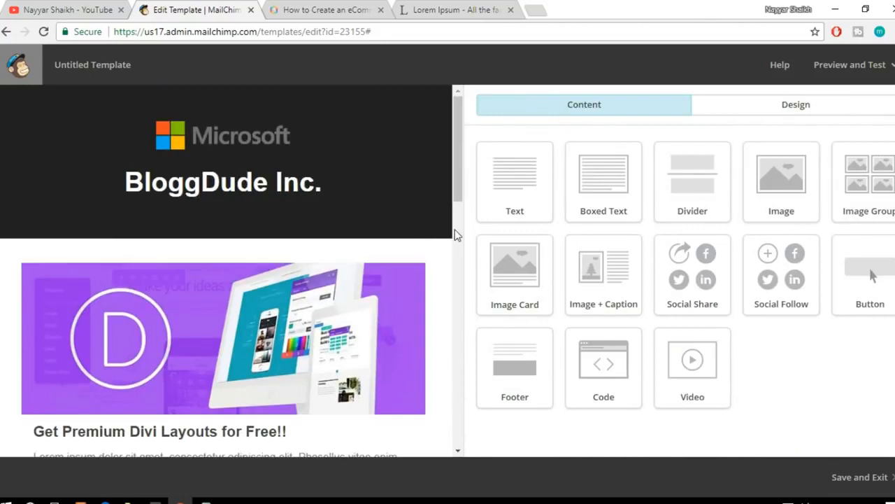
Step: Send a test email of the template to your own email address and close the confirmation
click(840, 77)
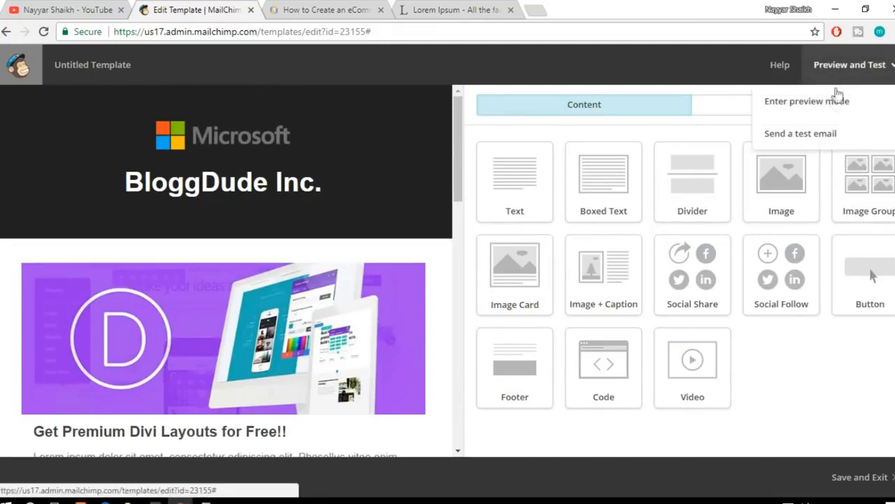
click(819, 135)
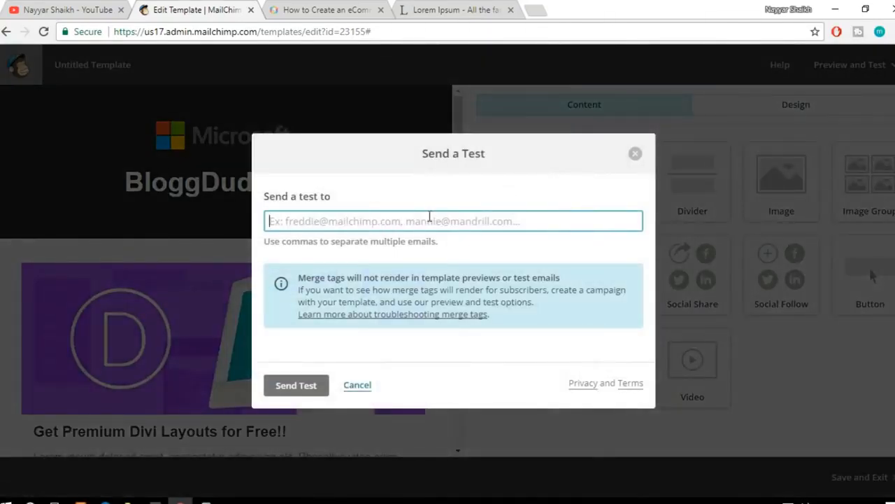
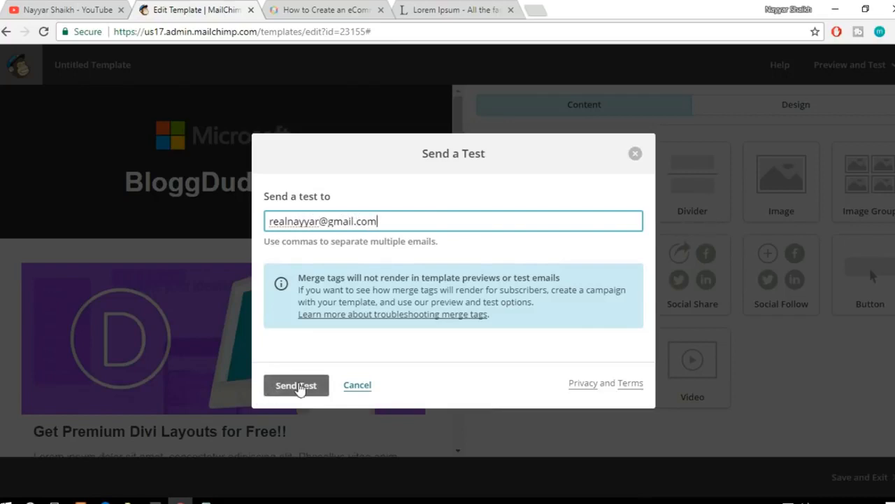
click(300, 387)
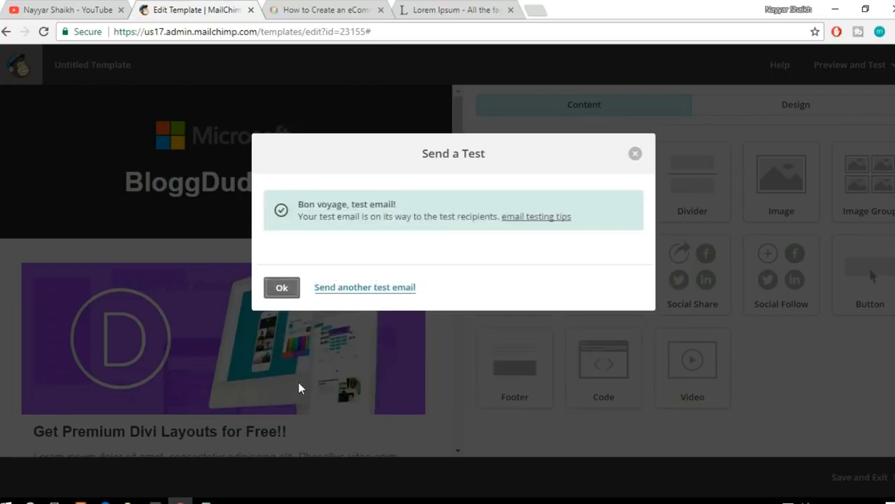
click(281, 287)
Step: Switch to Gmail in a new browser tab and open the MailChimp Template Test message from the Promotions category
click(538, 9)
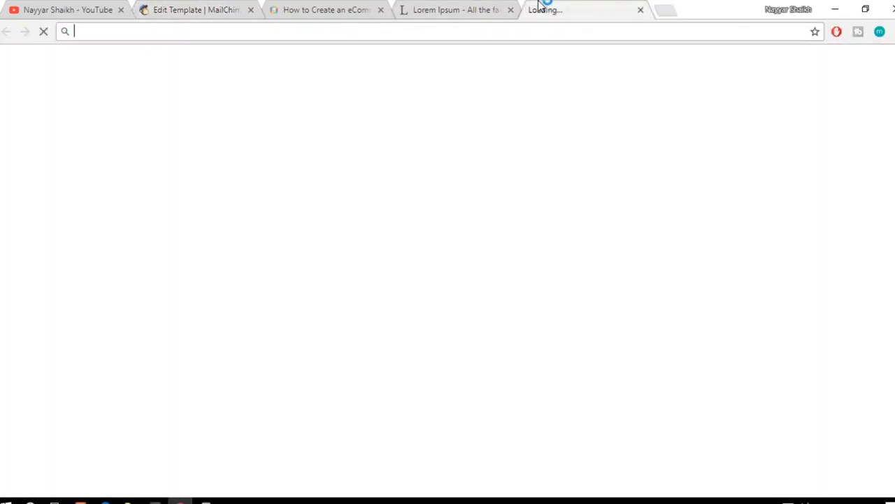
click(575, 54)
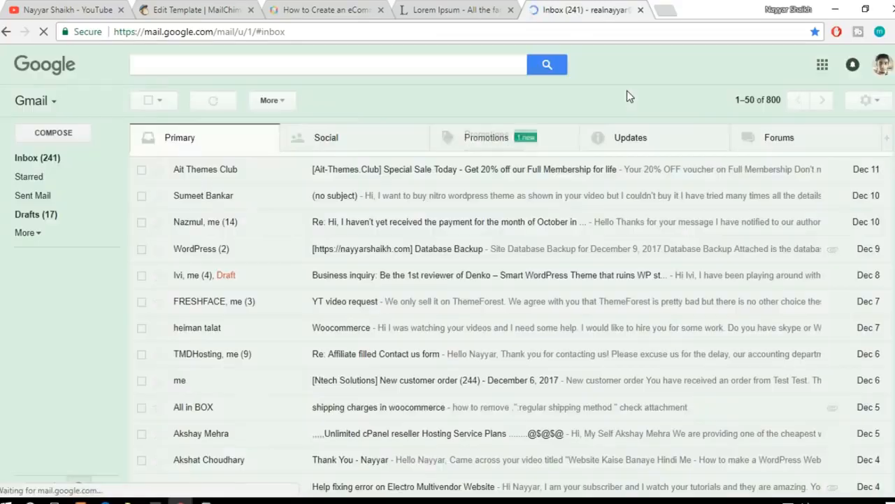
click(526, 145)
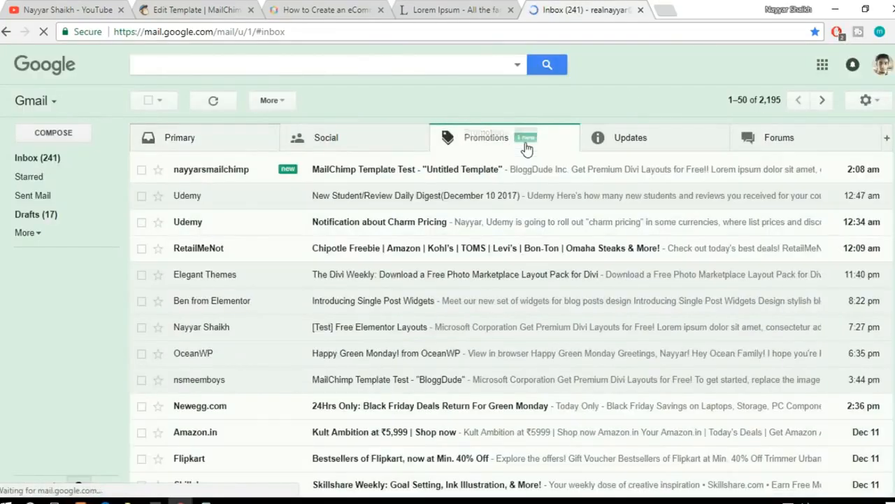
click(487, 173)
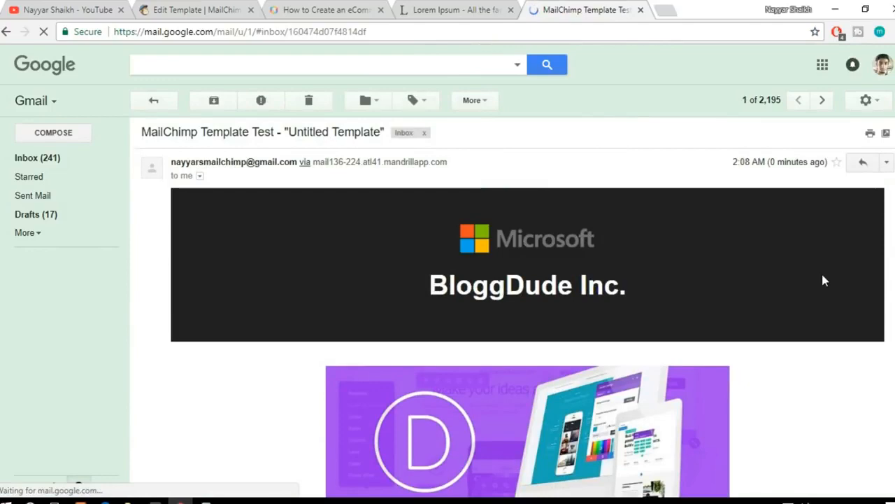
Step: Examine the received test email from the logo header through the product sections to the social icons and the footer's company merge tag
scroll(823, 280, down, 5)
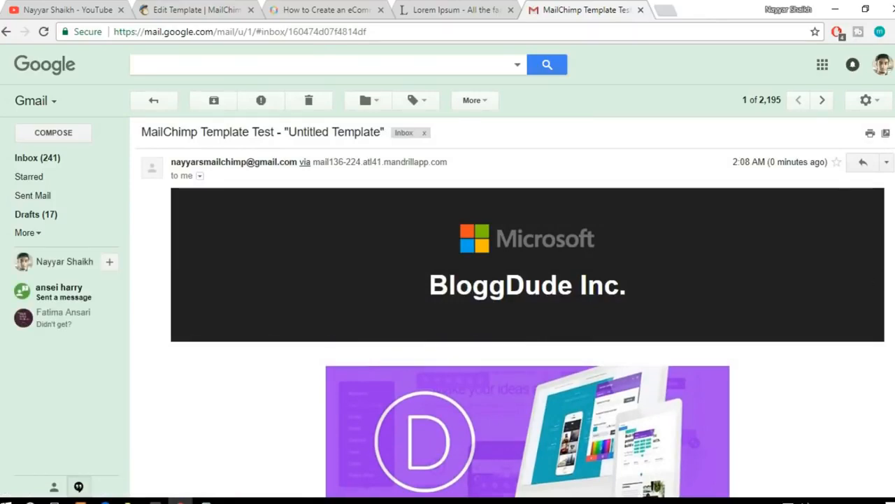
scroll(527, 308, down, 3)
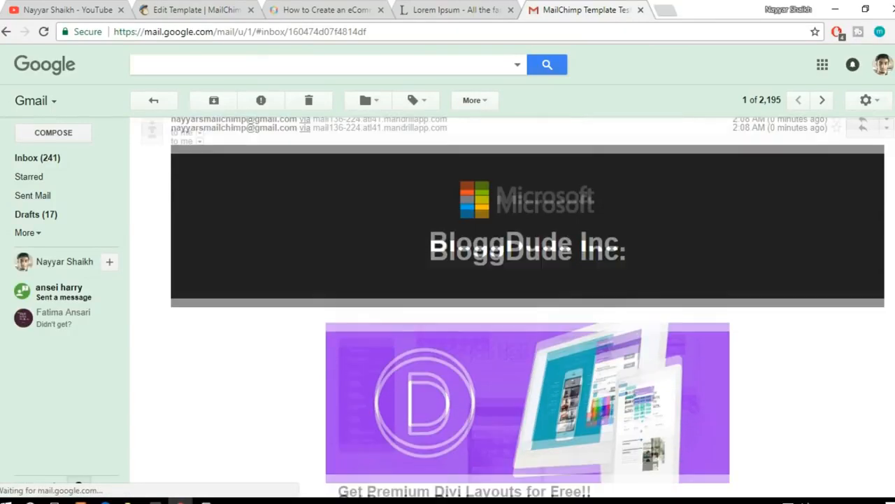
scroll(539, 392, down, 4)
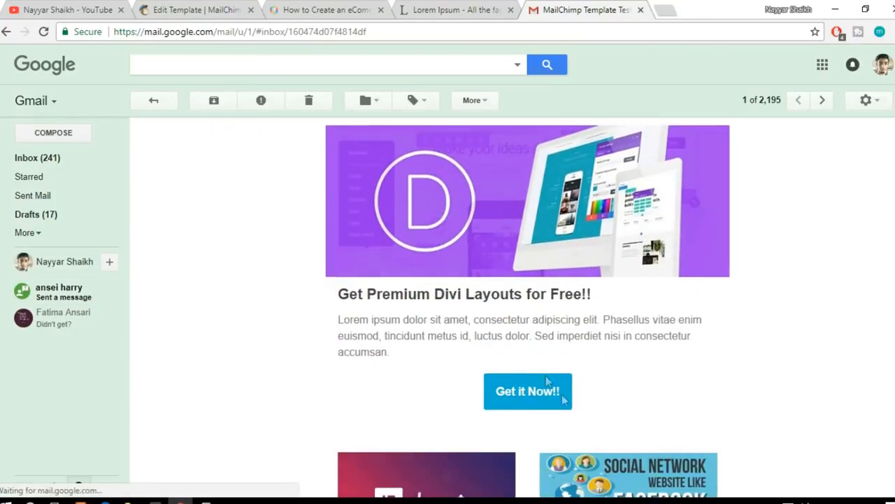
scroll(538, 395, down, 9)
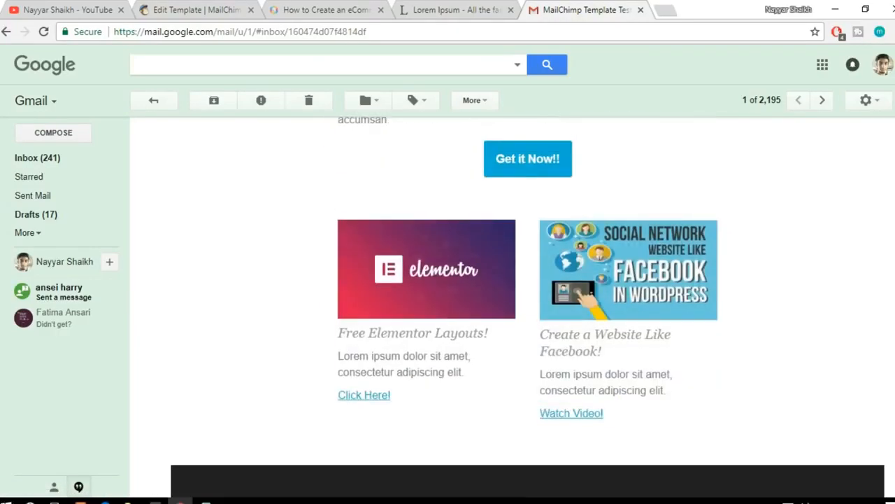
scroll(495, 284, down, 6)
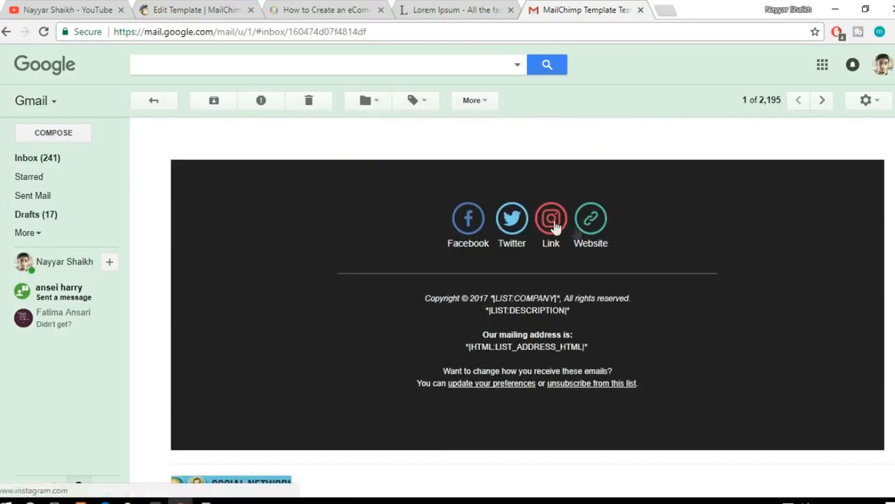
drag(496, 297, 544, 299)
click(594, 319)
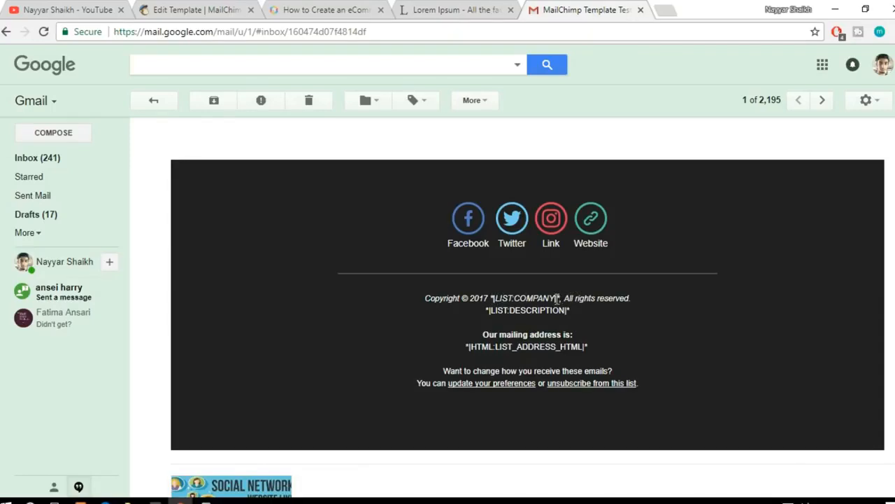
drag(558, 298, 499, 294)
click(534, 306)
drag(493, 298, 557, 299)
scroll(634, 357, up, 15)
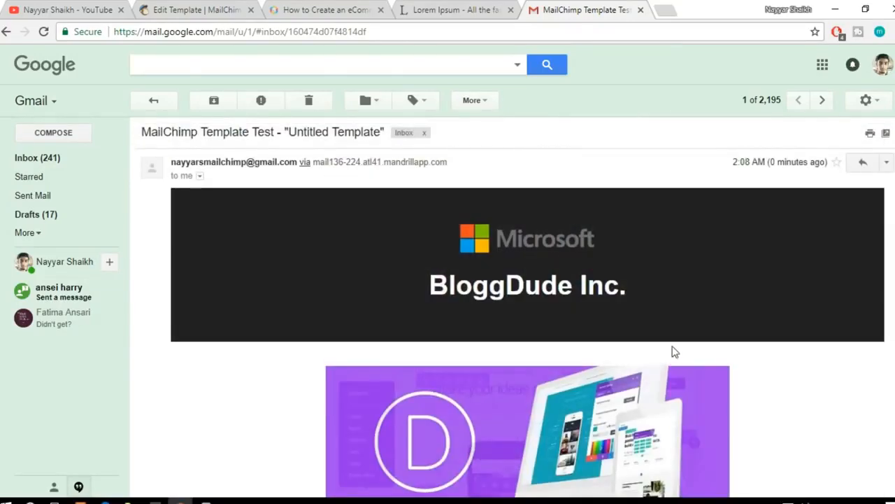
scroll(674, 352, down, 4)
scroll(674, 352, up, 4)
scroll(518, 308, down, 10)
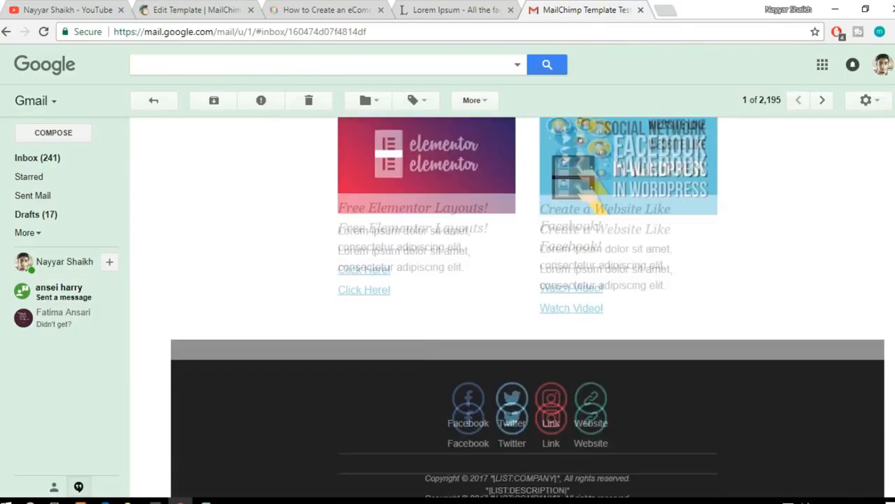
drag(894, 413, 890, 174)
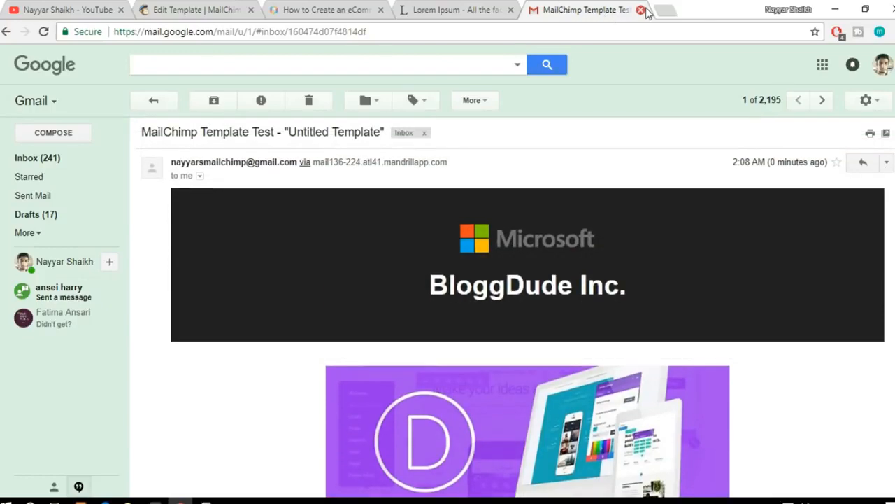
Step: Close Gmail, return to the MailChimp template editor, and save and exit the template with the name Real Template
click(163, 4)
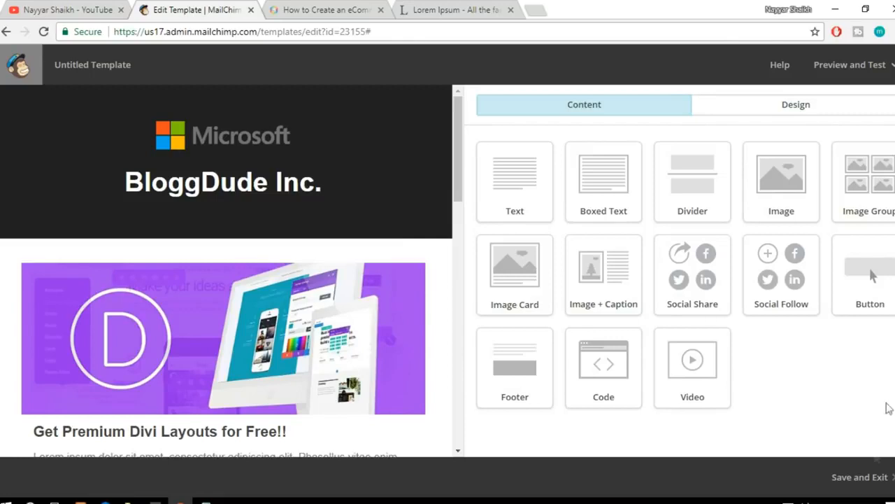
click(863, 486)
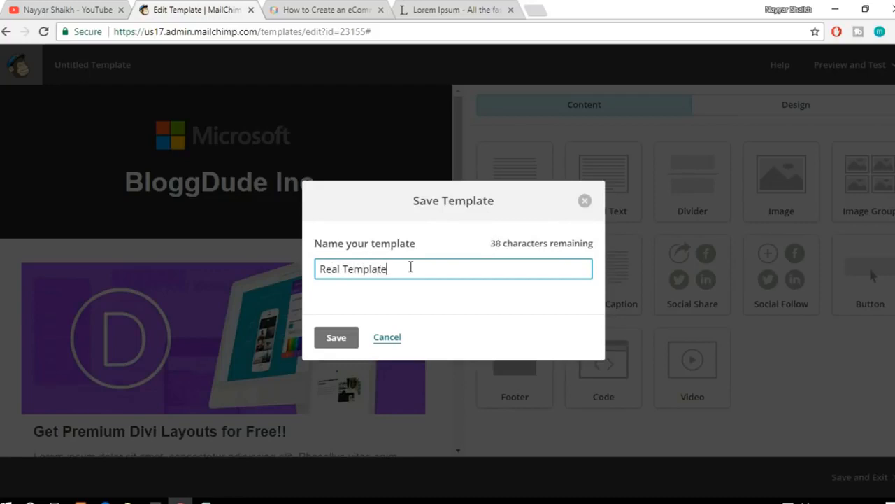
click(325, 345)
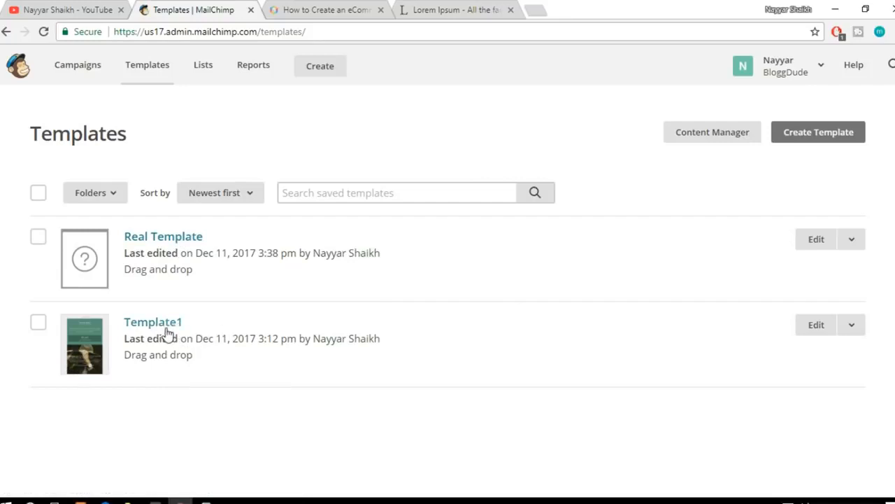
Step: Delete Template1 from the saved templates, confirming with the word DELETE, and reload the Templates page
click(851, 326)
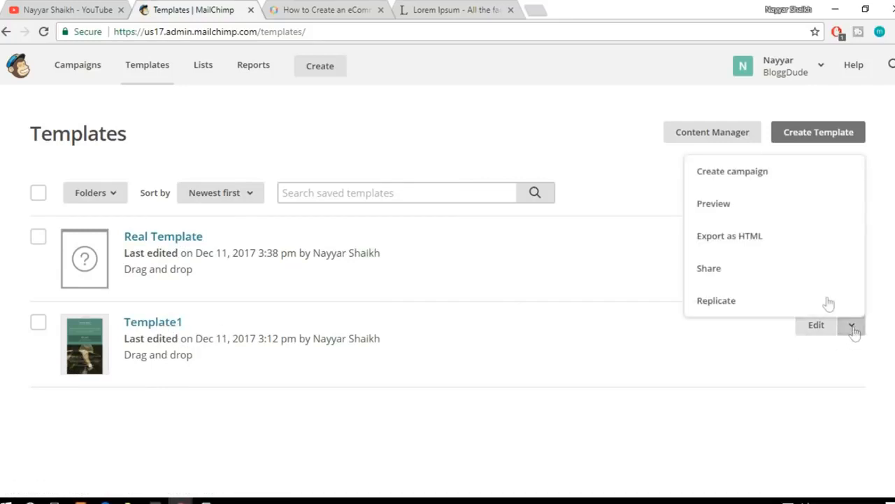
click(658, 484)
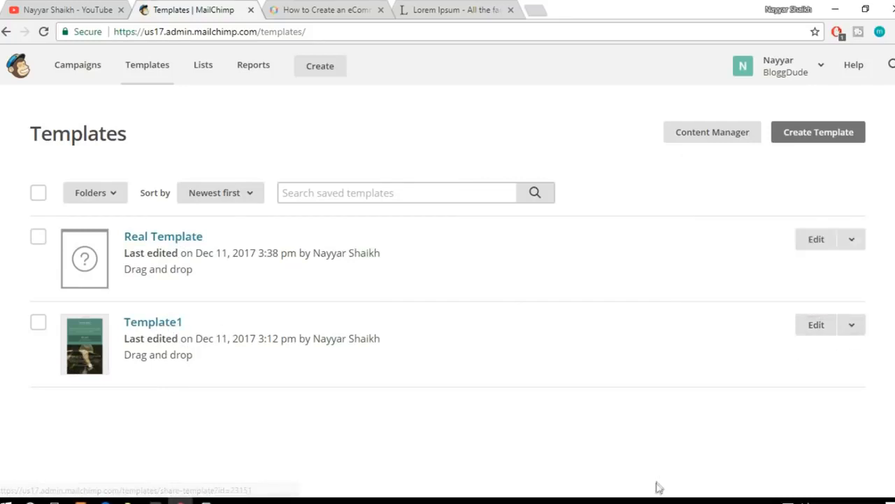
click(37, 325)
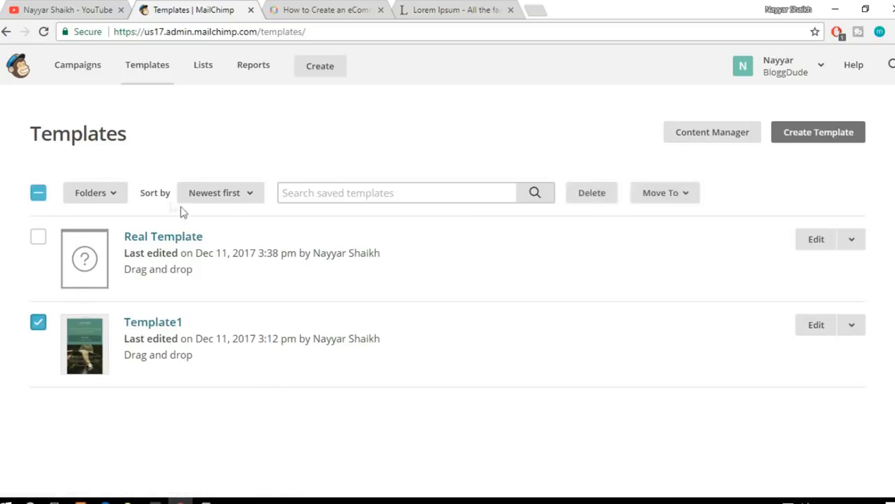
click(608, 199)
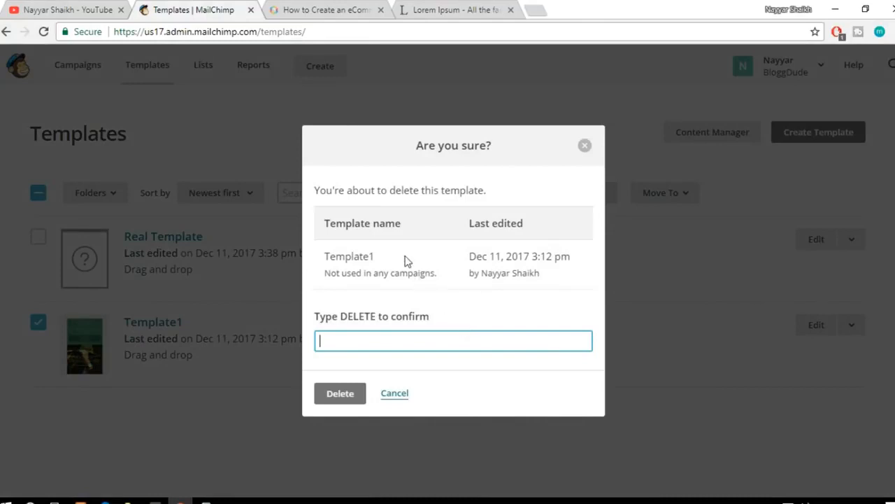
click(388, 342)
text(DELETE)
key(Left)
key(Left)
key(Left)
key(Left)
text(E)
click(365, 396)
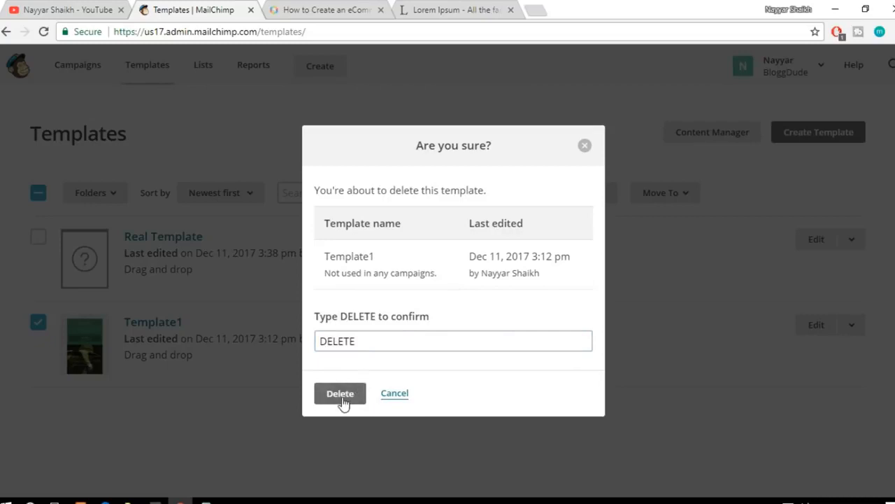
click(341, 394)
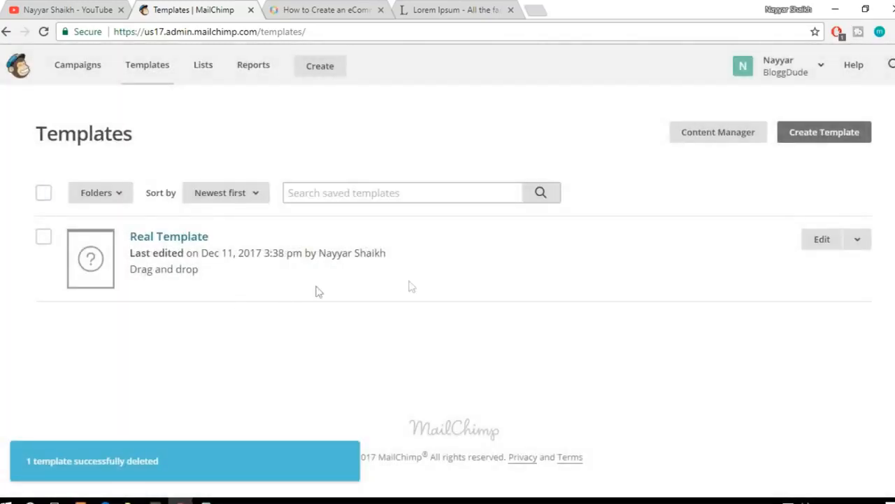
click(41, 32)
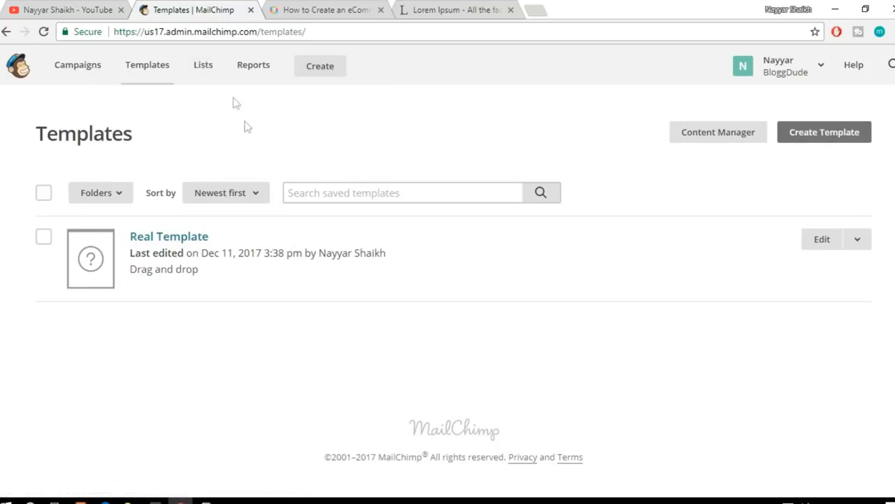
Step: Go to the account's subscriber lists and start creating a new list rather than groups
click(197, 77)
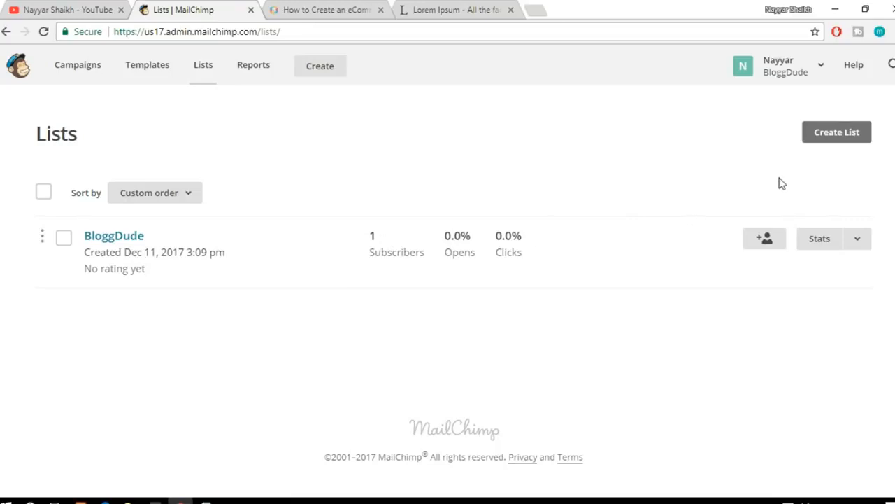
click(829, 137)
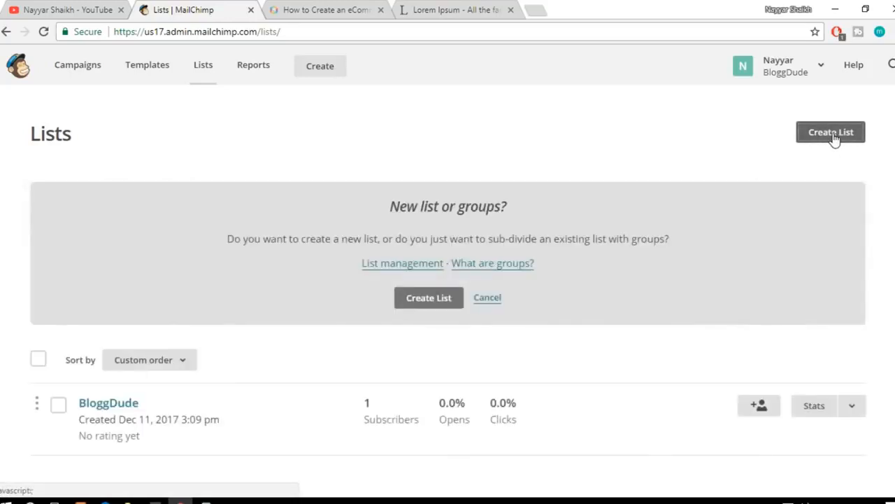
scroll(775, 176, down, 2)
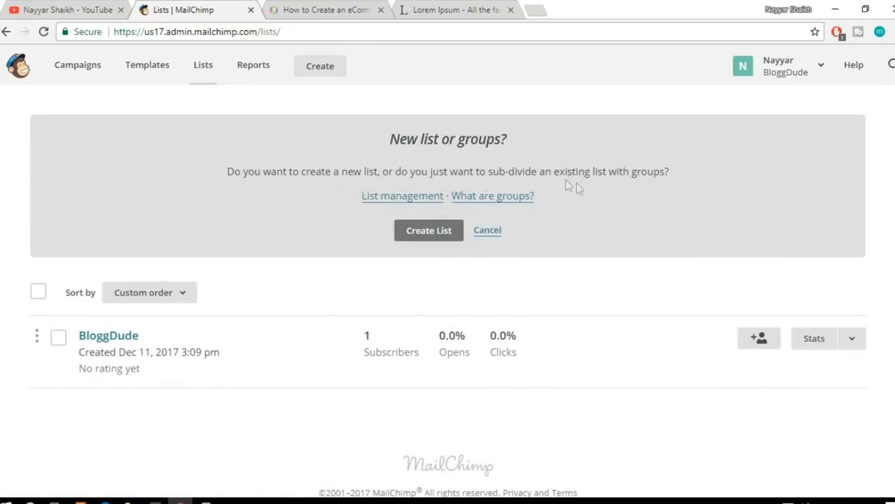
click(434, 235)
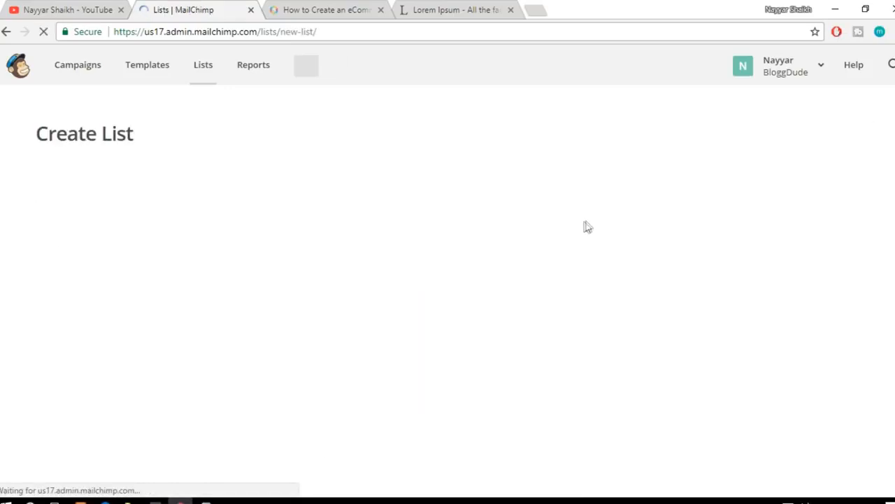
Step: Name the new list BloggDude Company Newsletter
scroll(240, 240, down, 2)
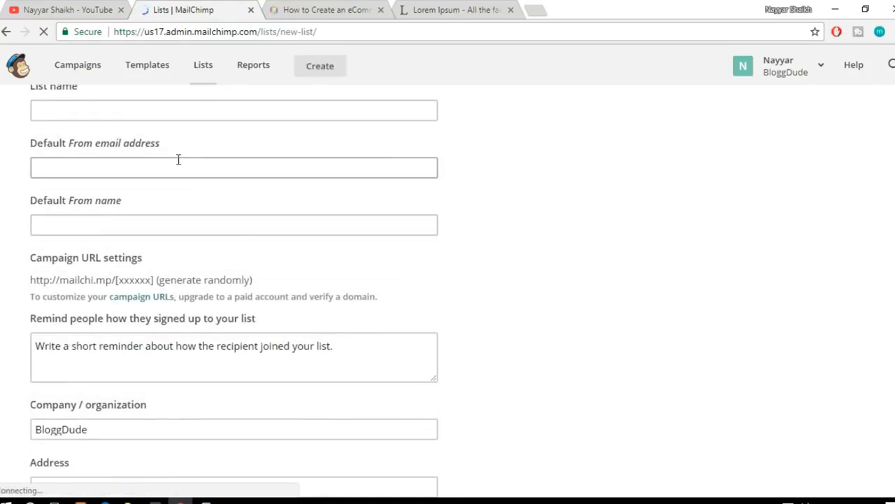
scroll(194, 228, up, 2)
click(172, 239)
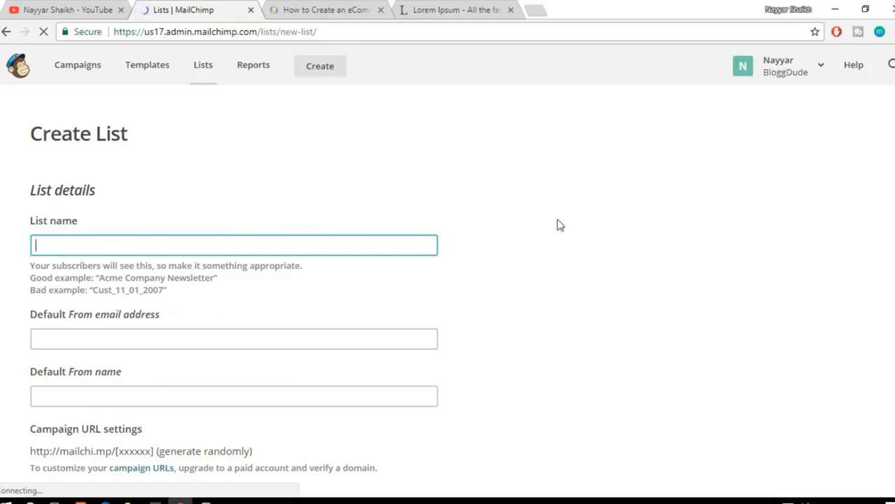
click(32, 277)
click(92, 248)
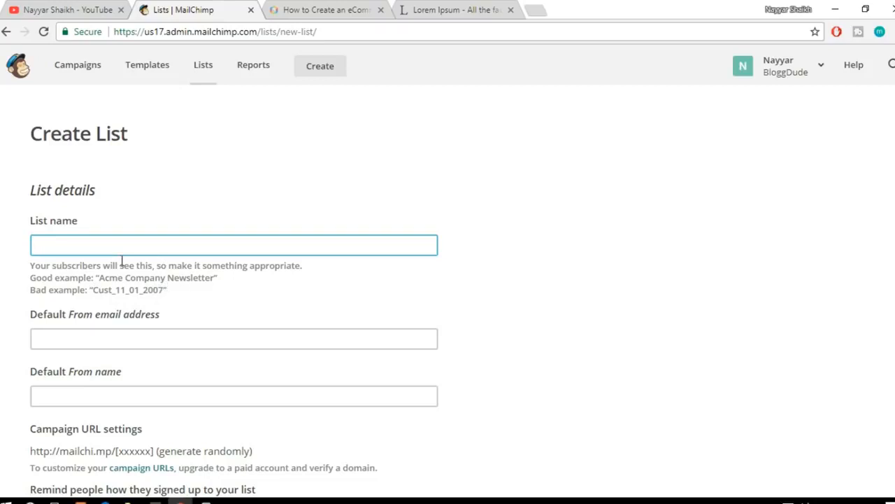
text(BloggDude Com)
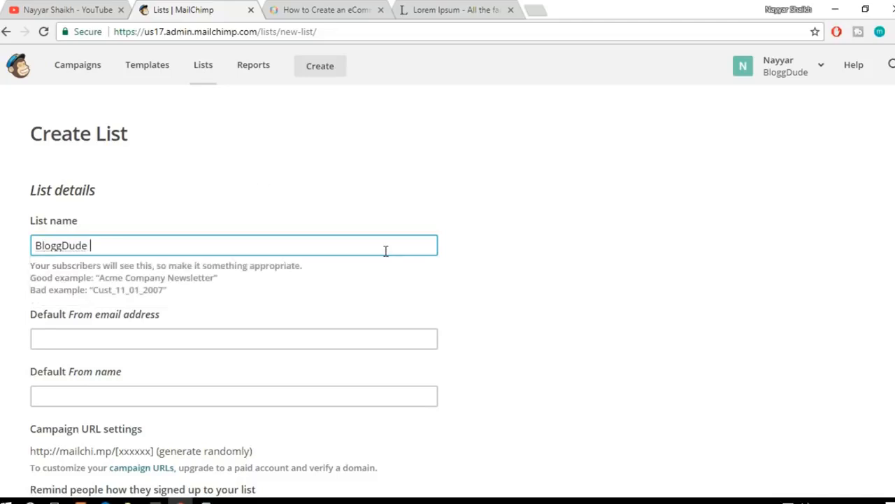
text(pnay)
key(BackSpace)
key(BackSpace)
key(BackSpace)
text(any Newsletter)
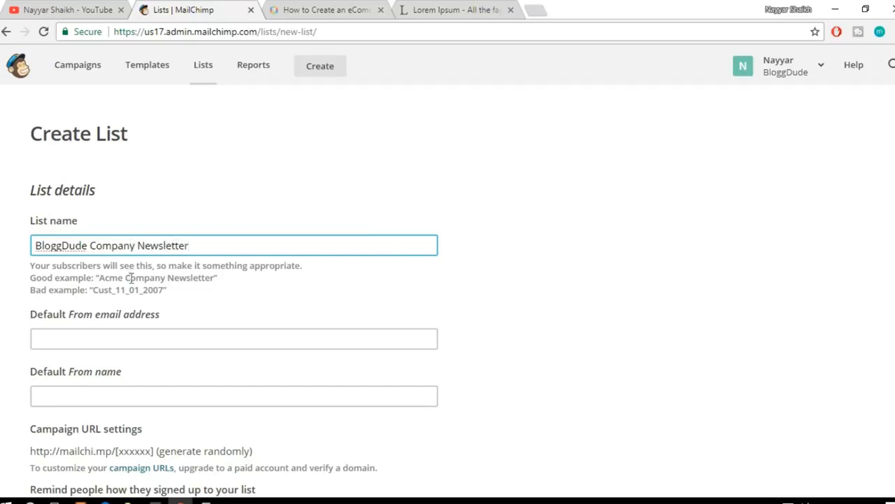
click(559, 264)
Step: Fill in the list's default From email address with the sender's Gmail address
scroll(579, 270, down, 2)
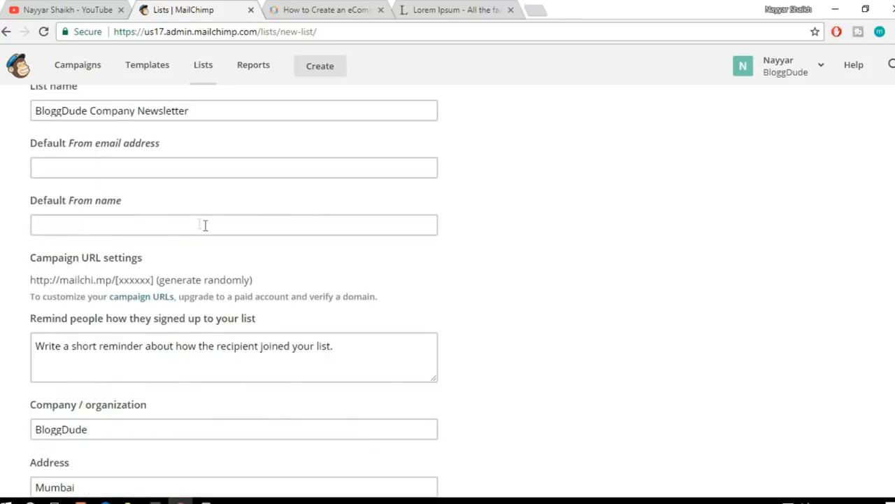
click(172, 169)
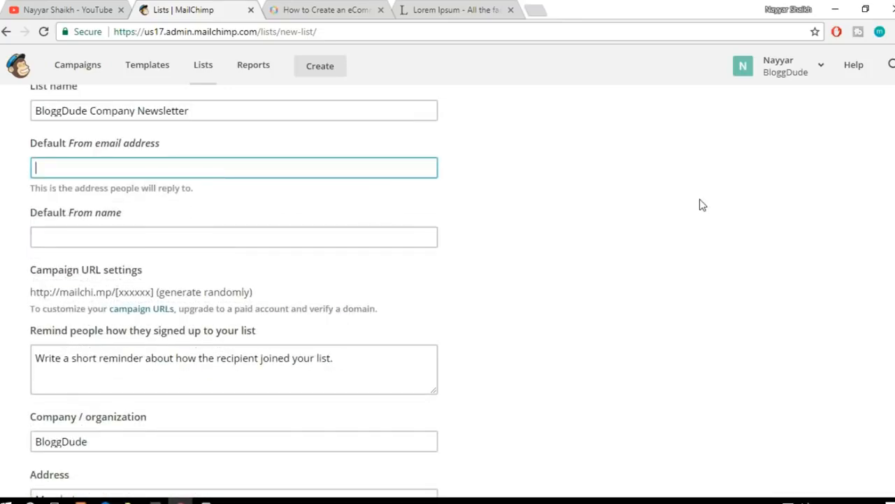
text(re)
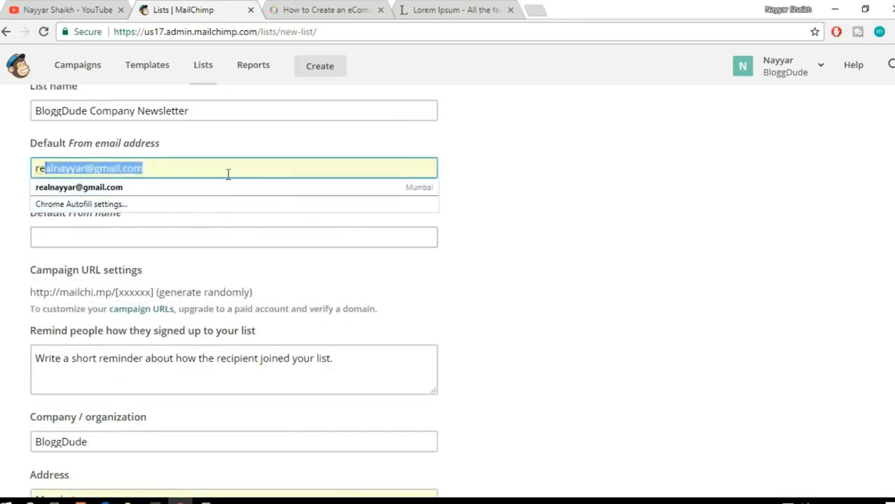
click(230, 185)
click(633, 198)
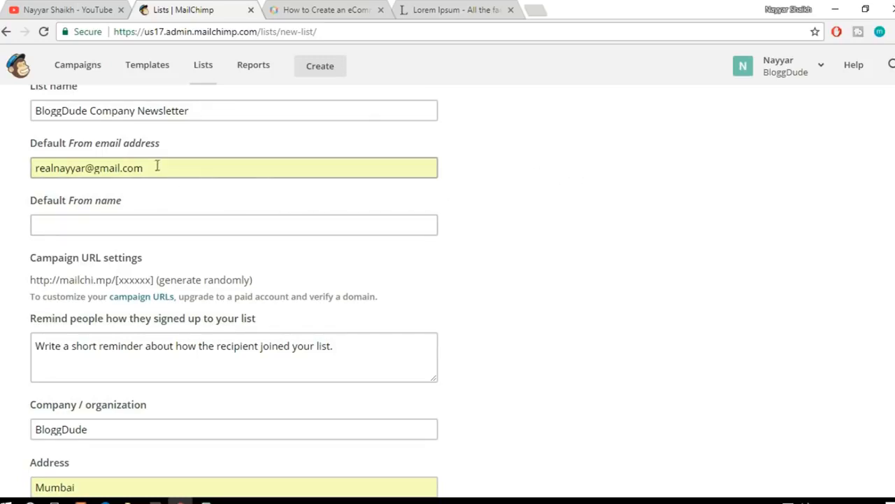
drag(156, 167, 20, 168)
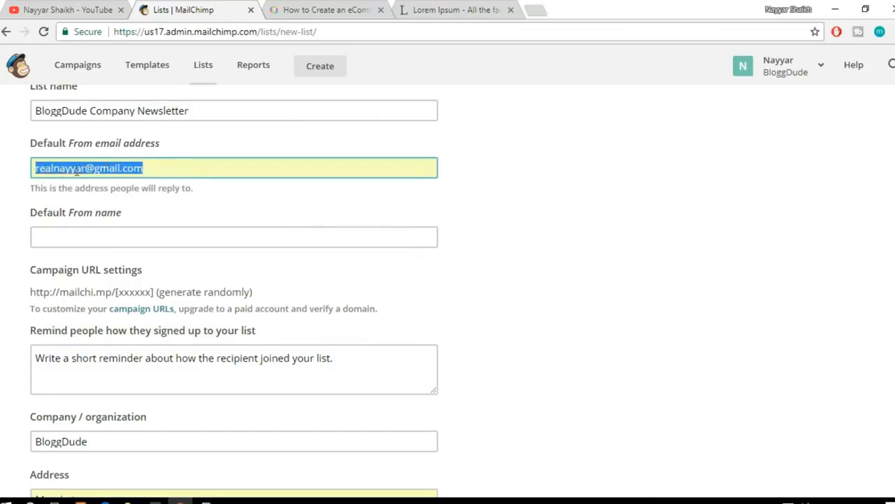
click(604, 204)
Step: Enter the sender's full name as the list's default From name
scroll(415, 210, down, 1)
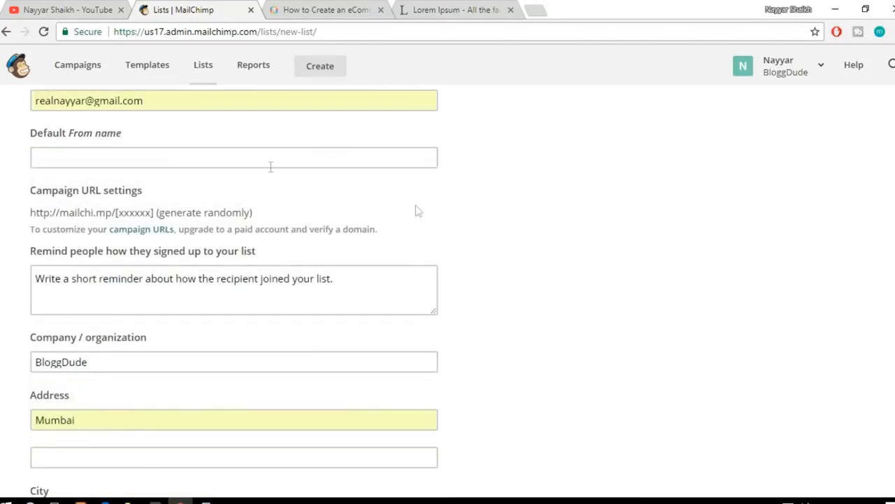
click(143, 156)
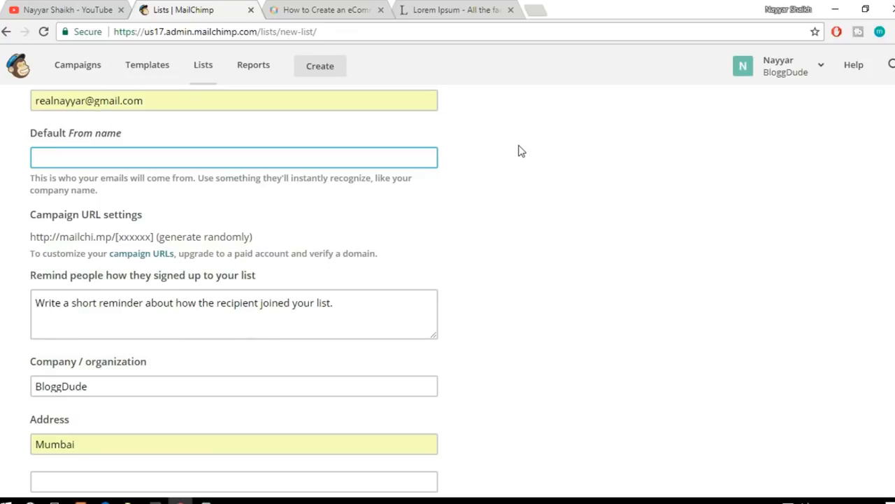
text(Nayyar HS)
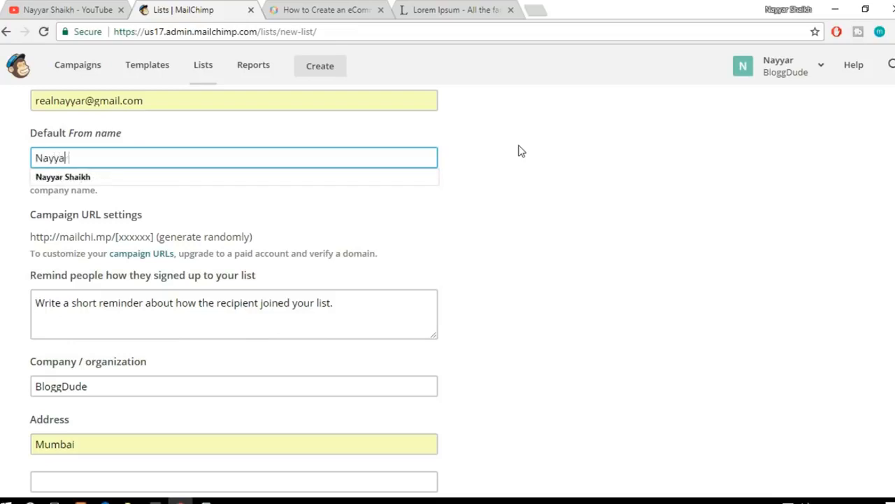
key(BackSpace)
key(BackSpace)
text(Shaikh)
click(636, 235)
Step: Start the sign-up reminder with "Thank You for Signing up for Newsletter from BloggDude.com,"
scroll(633, 235, down, 2)
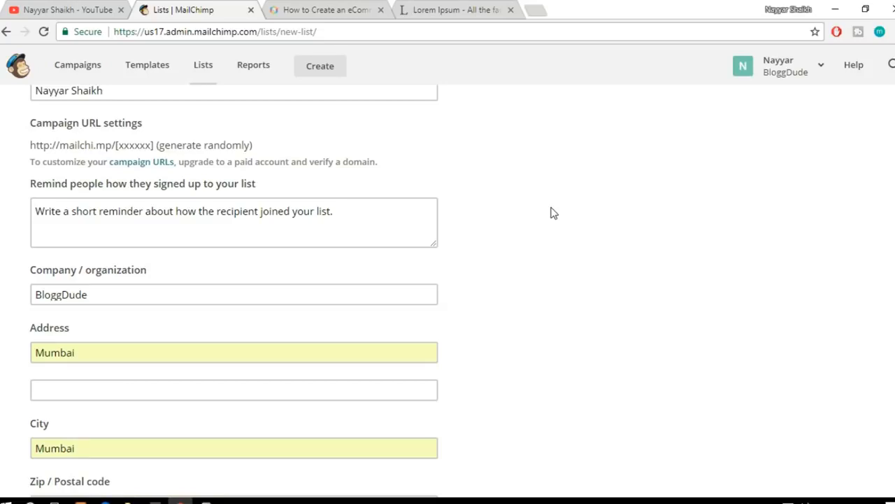
click(365, 219)
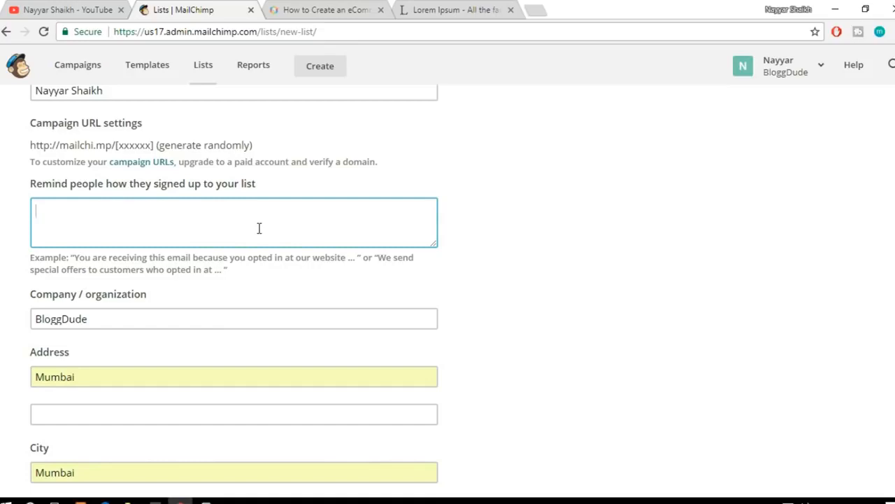
text(hank You for Sign)
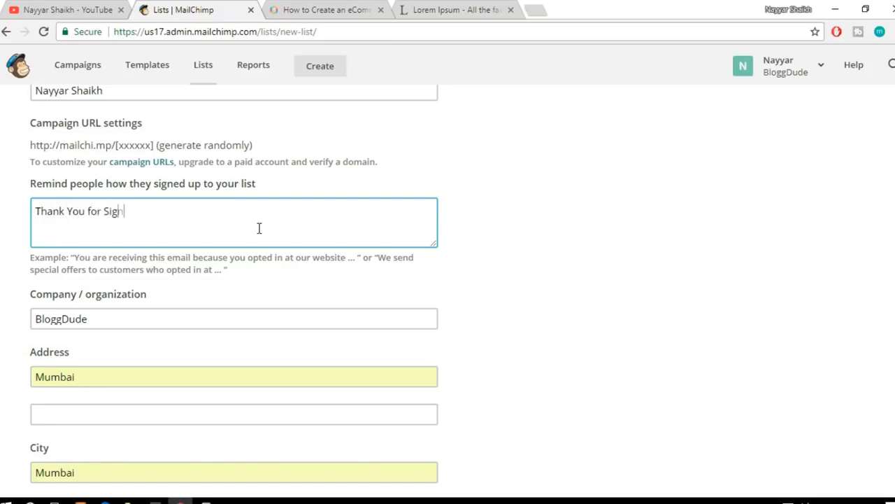
text(ing up for Newsltte)
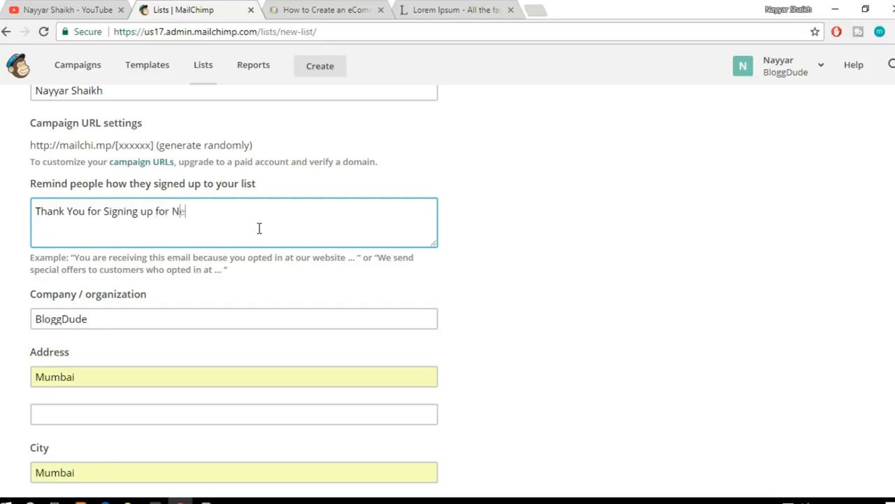
key(BackSpace)
key(BackSpace)
text(etter from Blogg)
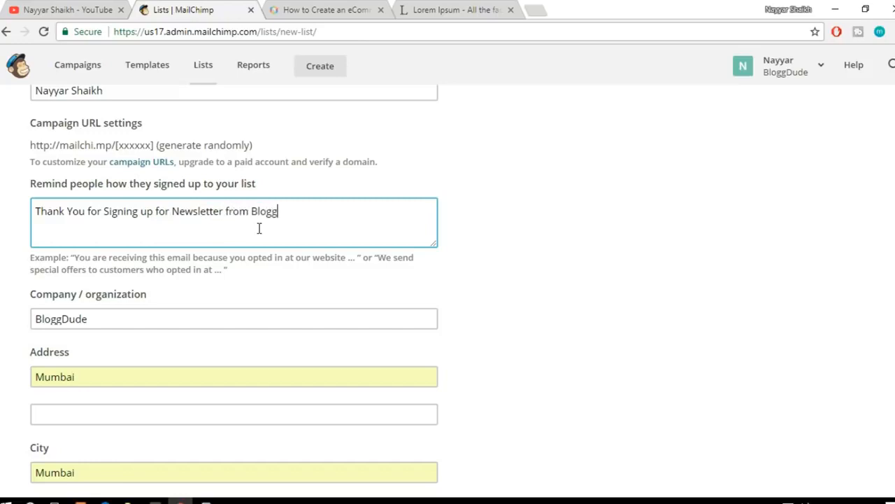
text(Dude.com,)
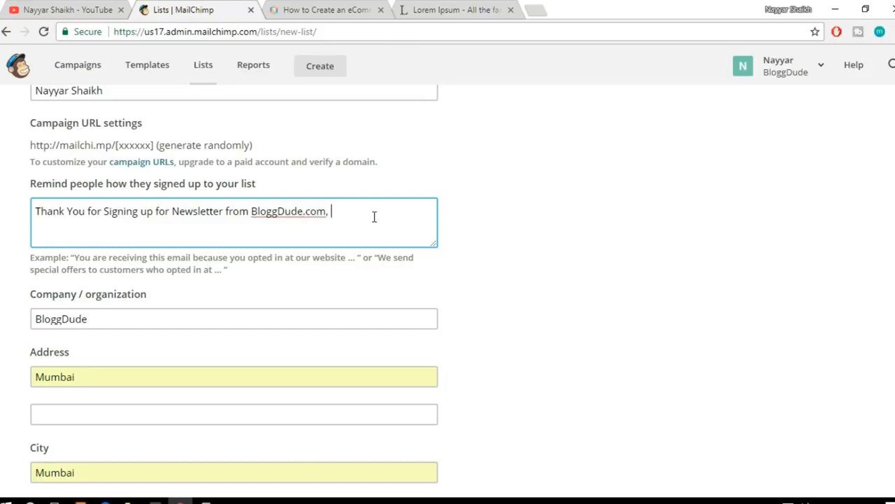
text( You will re)
Step: Finish the sign-up reminder sentence with "we will send you free Divi and Elementor Layouts."
drag(332, 211, 396, 211)
text(we will send you free )
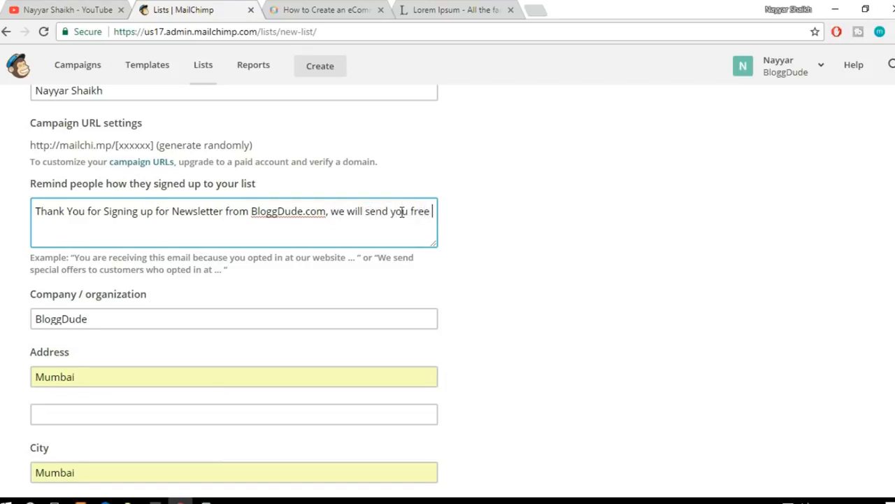
text(Divi and Elke)
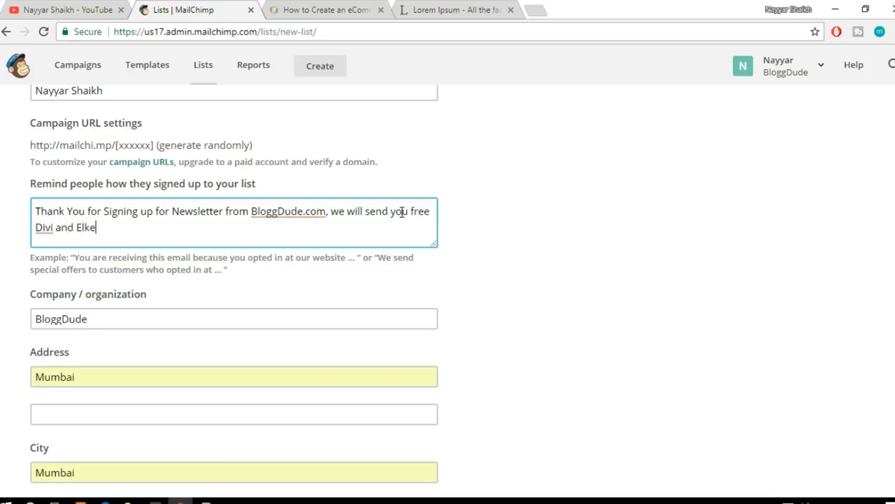
key(BackSpace)
key(BackSpace)
text(ementor La)
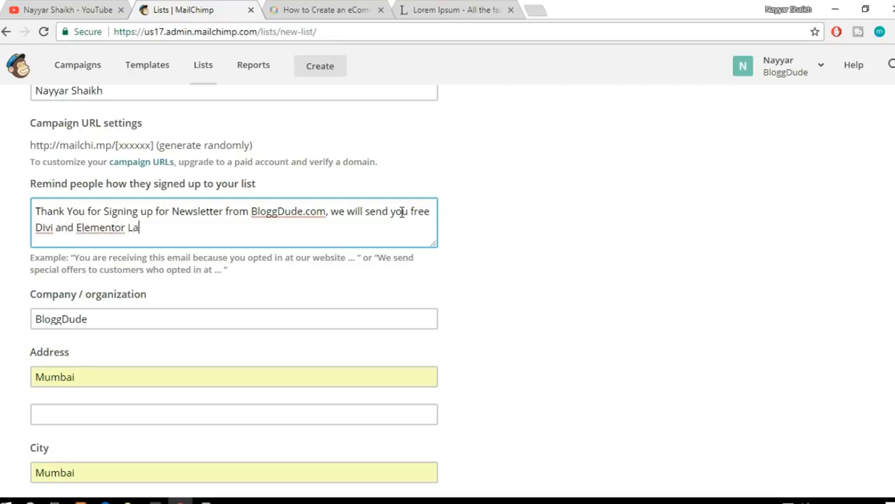
text(youts./)
Step: Review the two parts of the sign-up reminder and the prefilled company and address fields
drag(36, 210, 324, 208)
click(332, 212)
mouse_move(332, 212)
mouse_down()
mouse_move(249, 210)
mouse_move(326, 211)
mouse_move(333, 221)
mouse_up()
click(254, 210)
click(335, 213)
drag(252, 211, 347, 223)
click(329, 212)
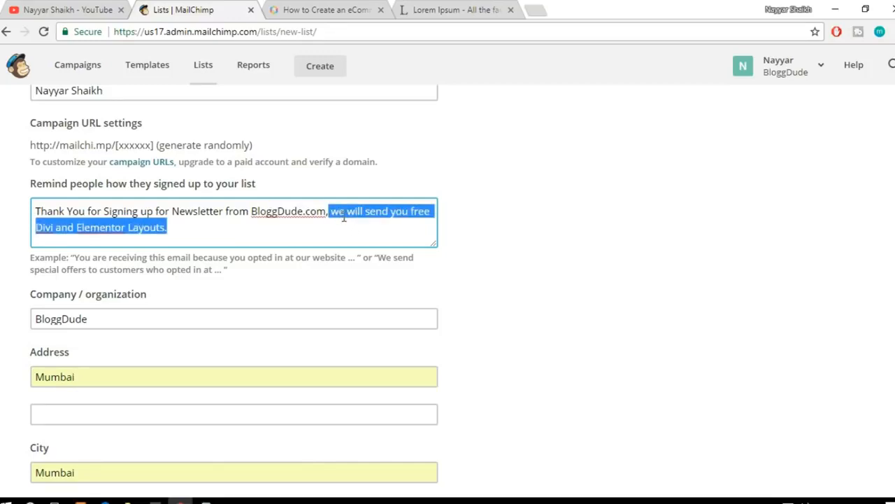
click(343, 218)
drag(331, 211, 347, 225)
click(442, 215)
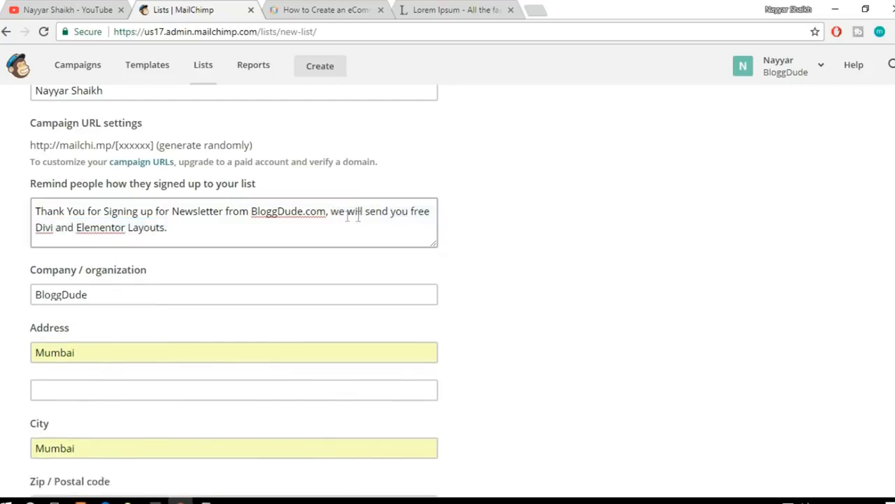
click(119, 293)
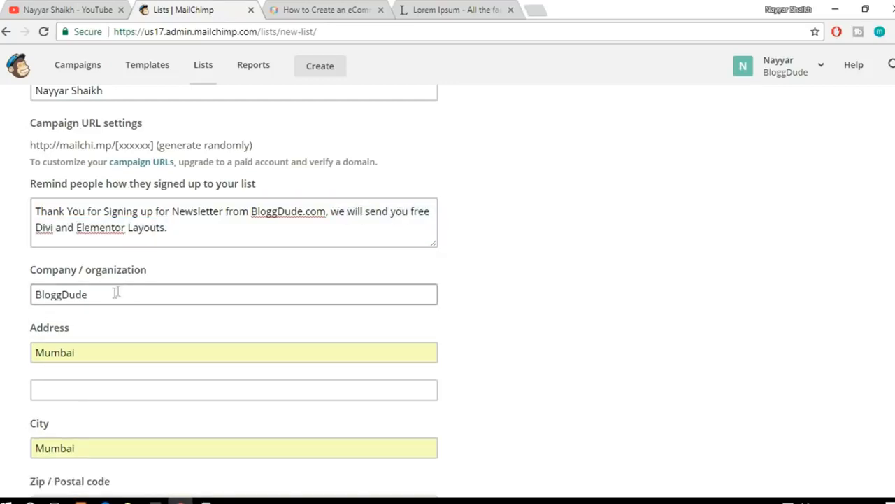
click(101, 343)
click(242, 387)
click(287, 378)
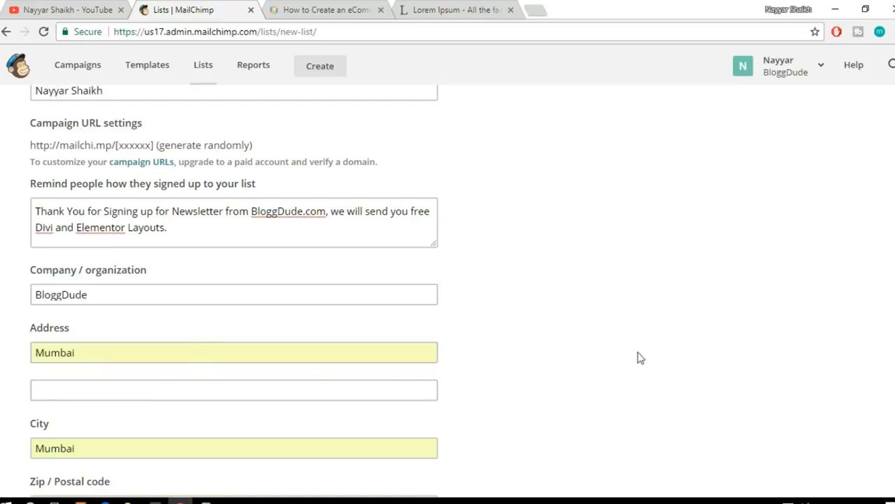
Step: Enable the Daily summary notification, leave double opt-in off, and save the new list
scroll(638, 358, down, 8)
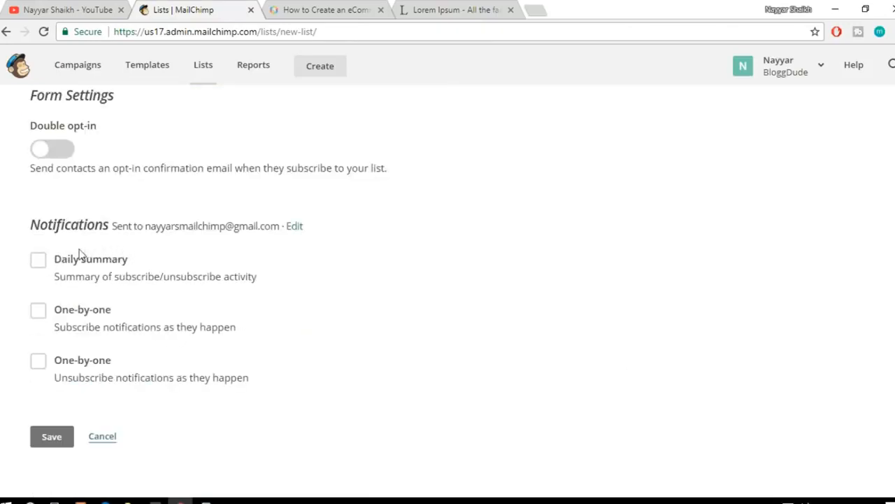
click(74, 266)
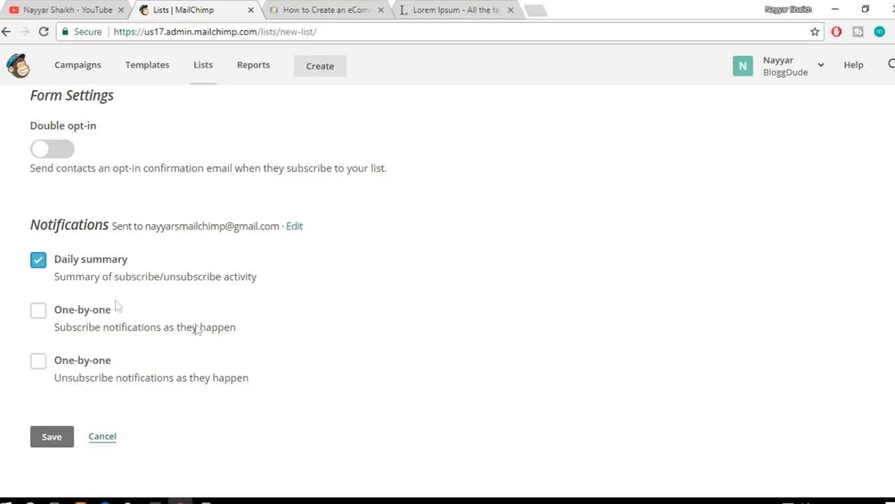
click(48, 442)
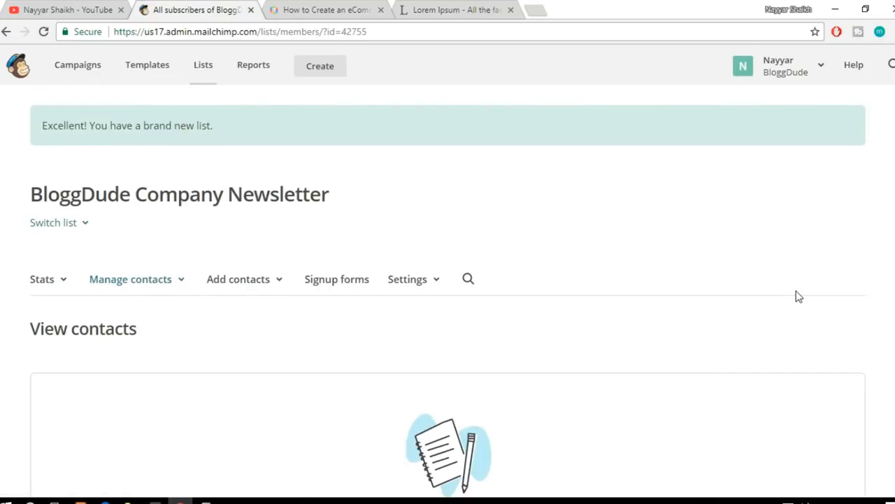
Step: Go to the new list's signup form types and open the General forms builder for the signup form
scroll(799, 297, down, 5)
scroll(799, 296, up, 3)
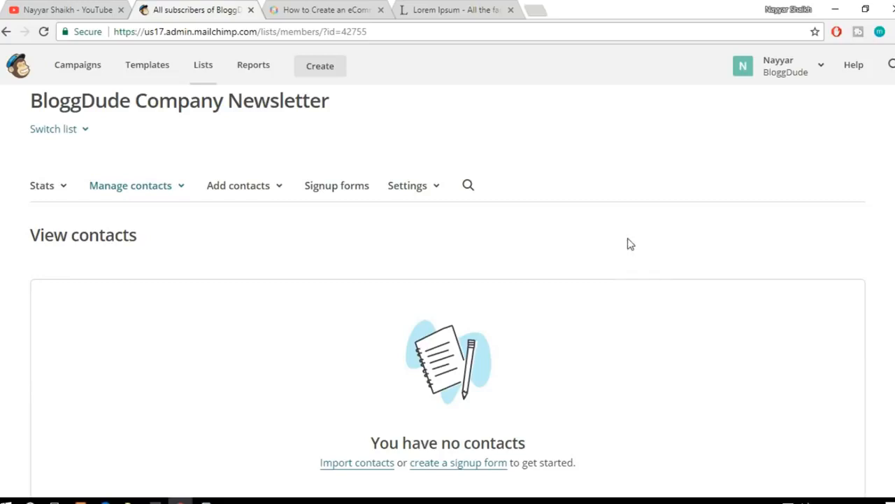
click(336, 194)
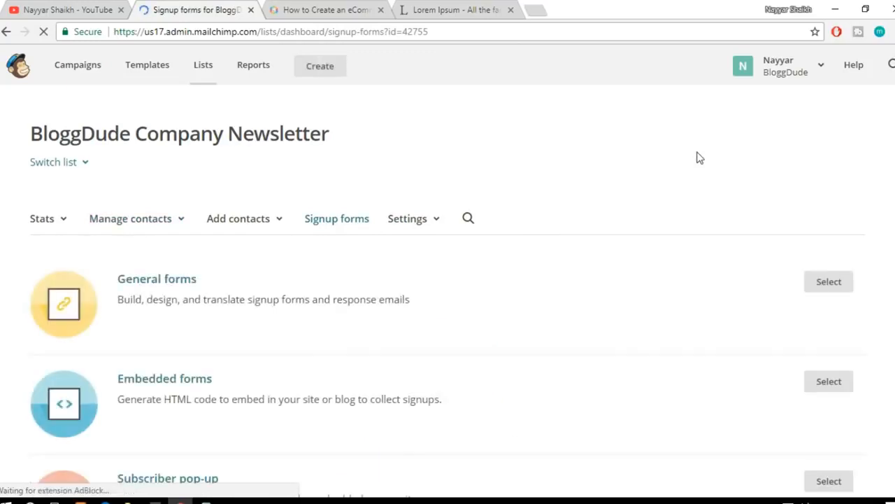
scroll(690, 277, down, 5)
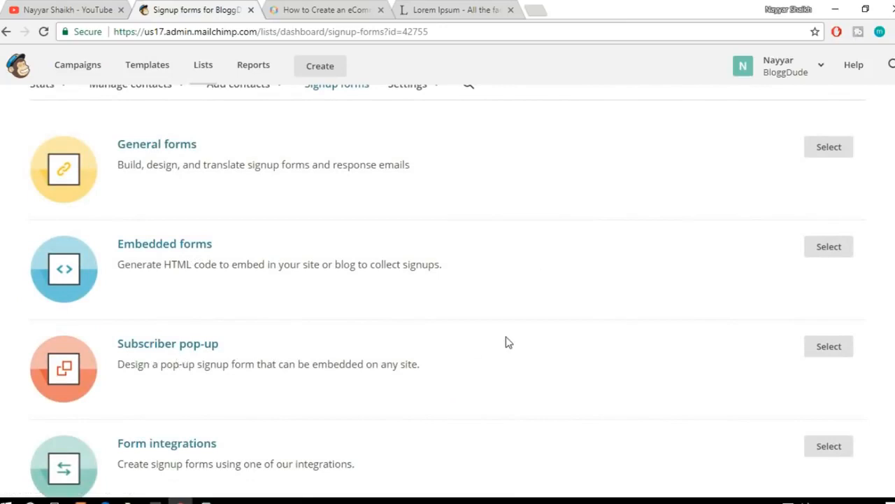
scroll(350, 364, up, 3)
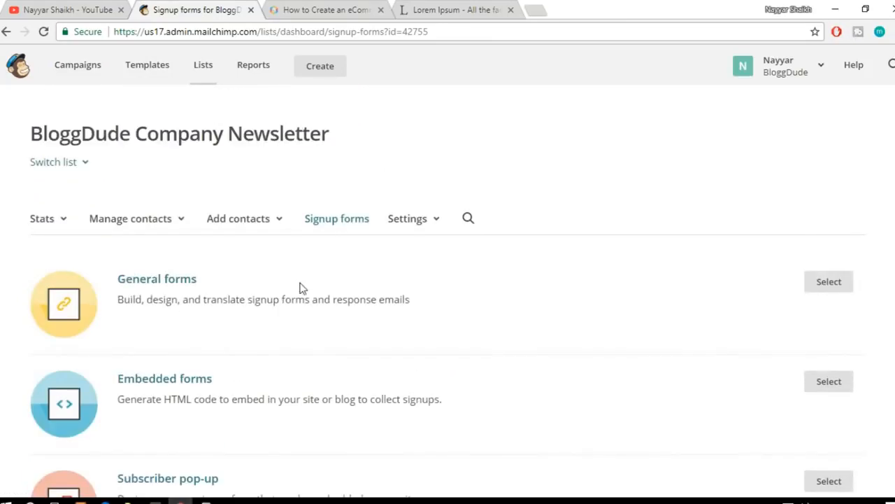
scroll(301, 287, down, 1)
click(160, 212)
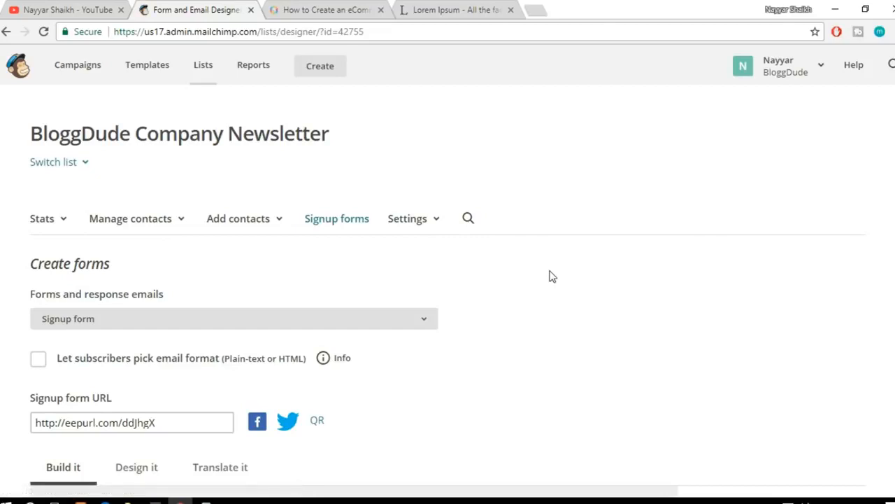
scroll(625, 296, down, 2)
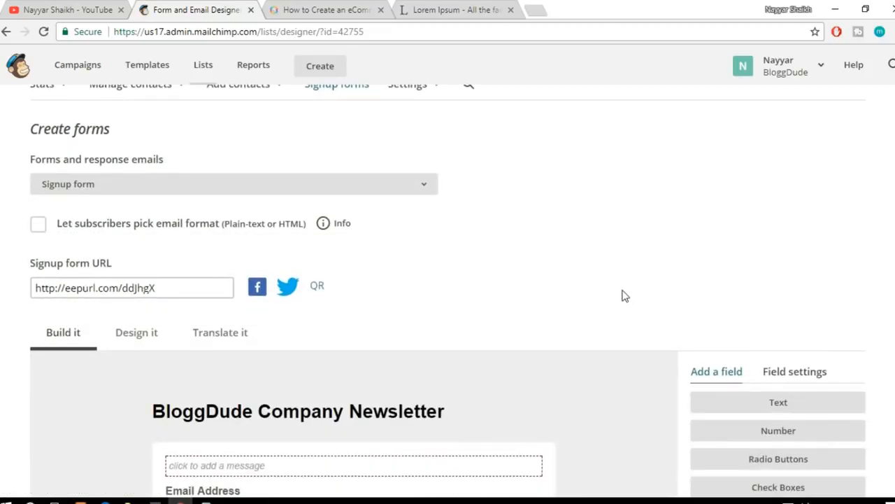
Step: Add the message "Newsletter" above the Email Address field of the signup form and save it
scroll(794, 276, down, 2)
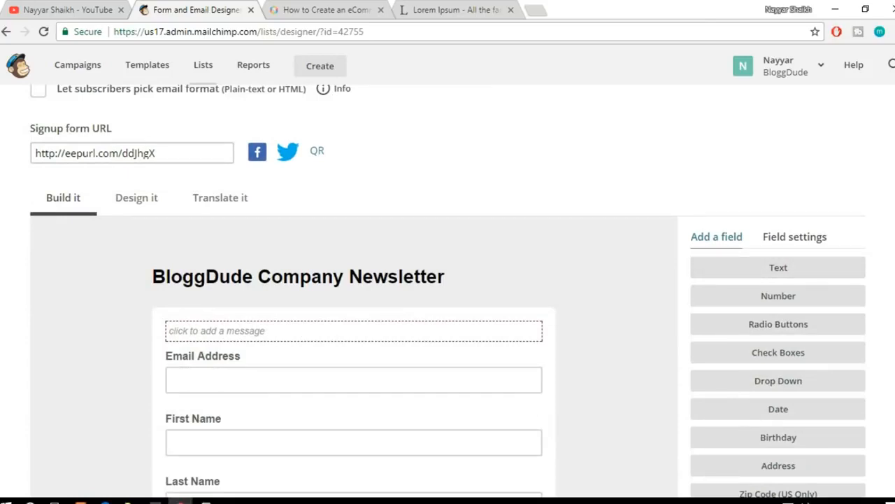
scroll(448, 292, down, 2)
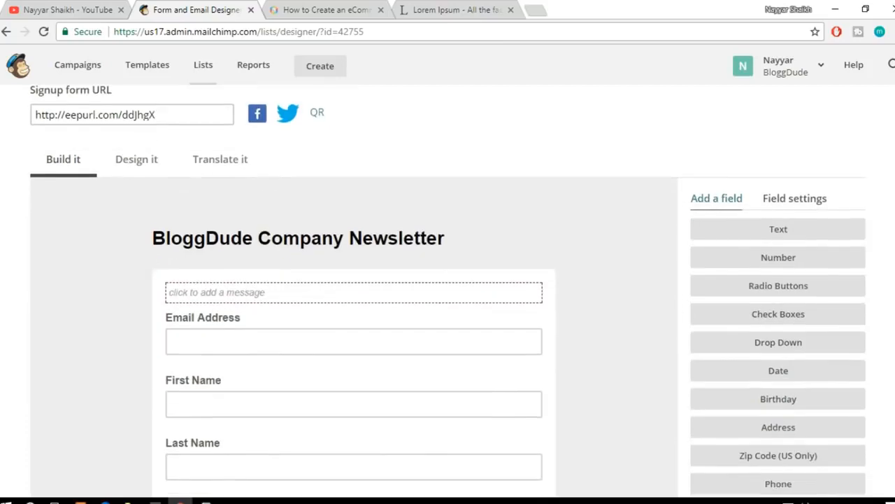
mouse_move(276, 149)
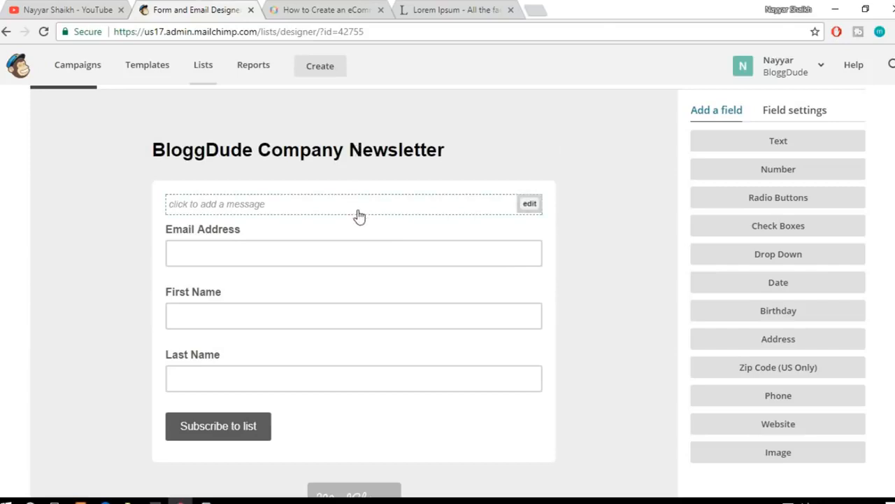
scroll(357, 211, down, 1)
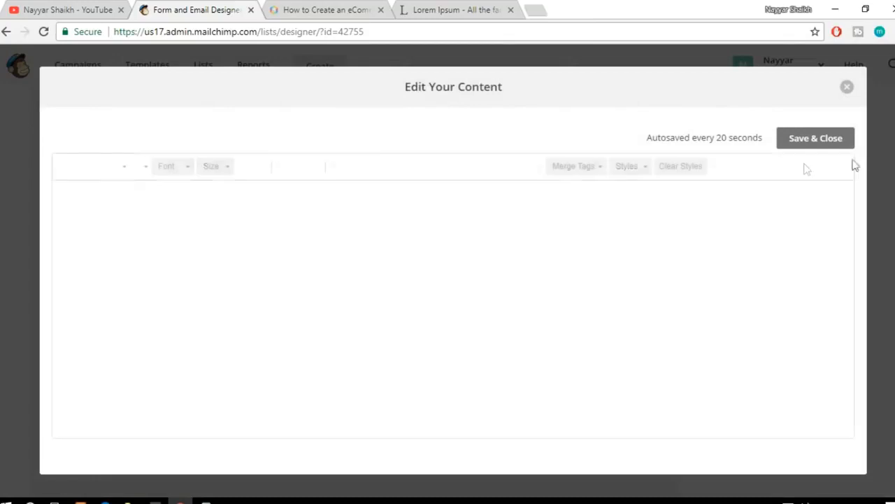
click(453, 280)
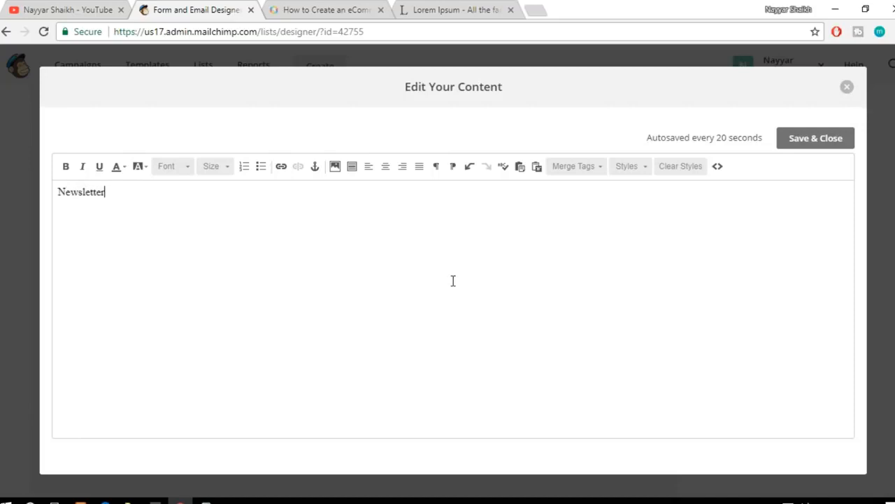
click(815, 138)
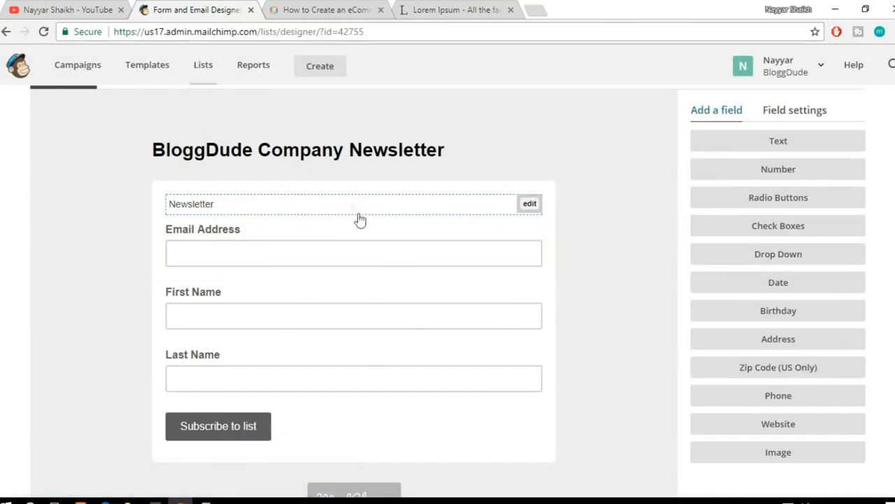
Step: Add a Phone field to the signup form below Last Name
scroll(360, 220, down, 1)
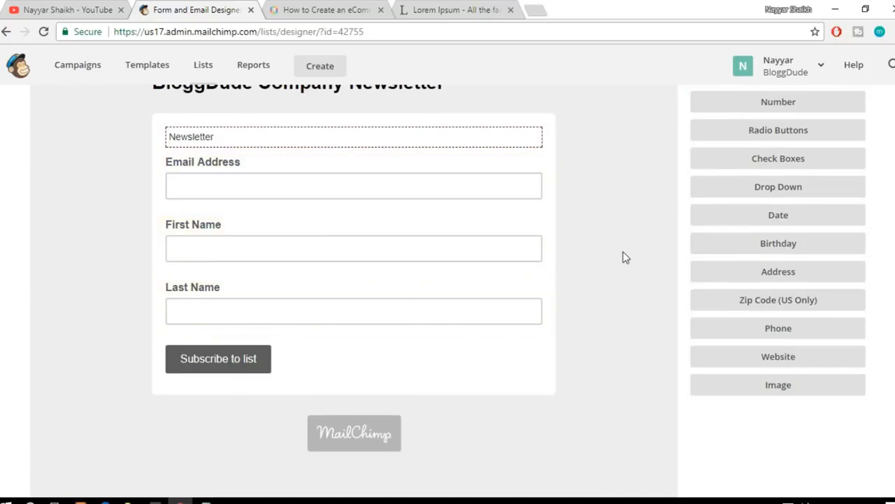
click(808, 334)
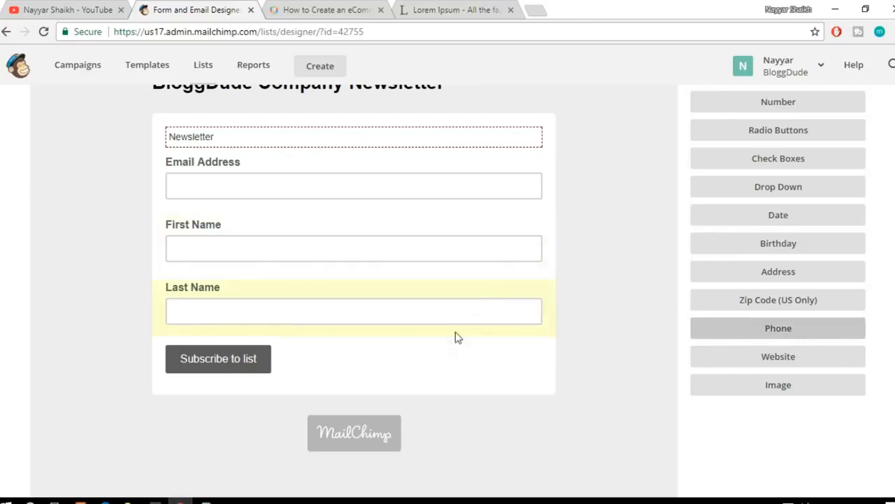
click(799, 333)
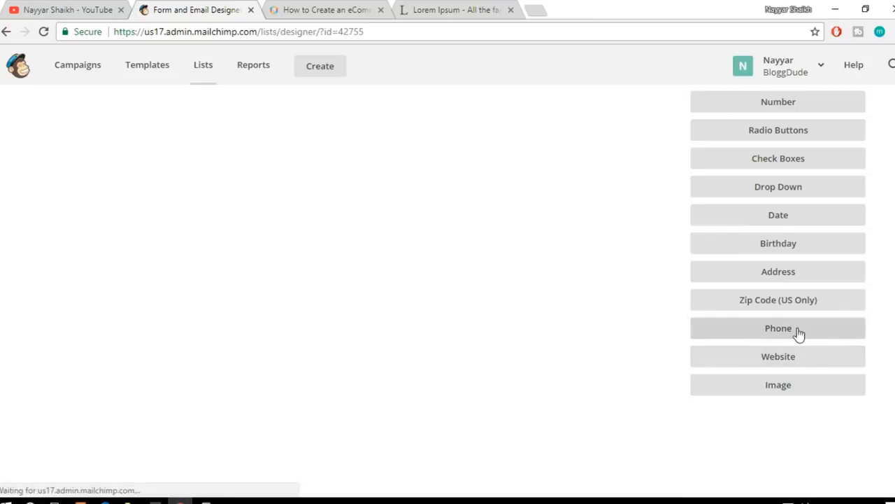
scroll(602, 314, down, 5)
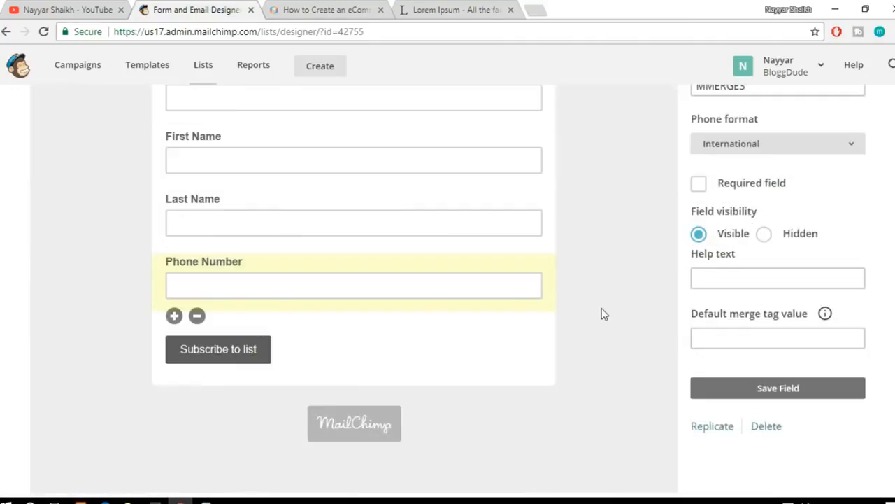
Step: Change the new phone field's label to "Mobile Number"
scroll(602, 314, up, 1)
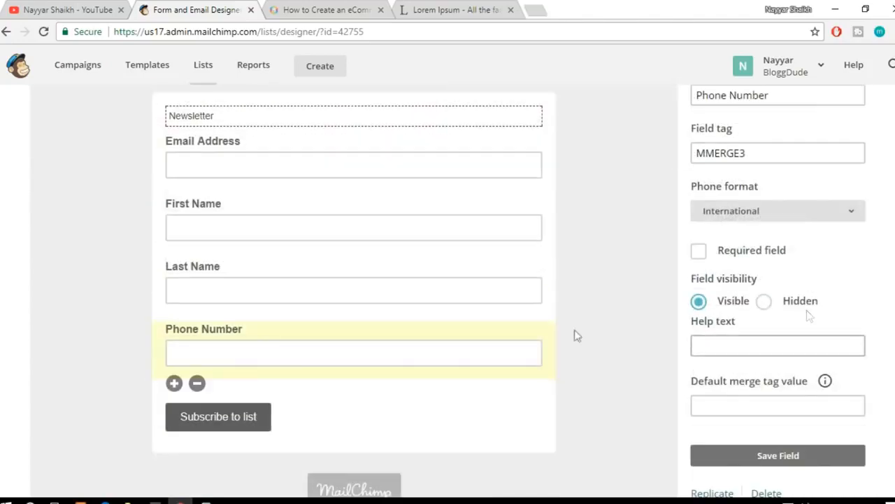
scroll(526, 344, up, 2)
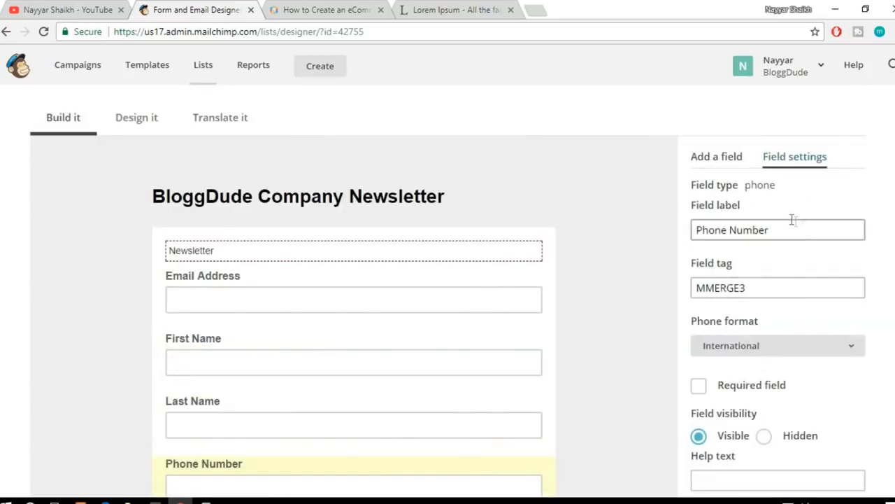
drag(776, 188, 744, 188)
click(747, 207)
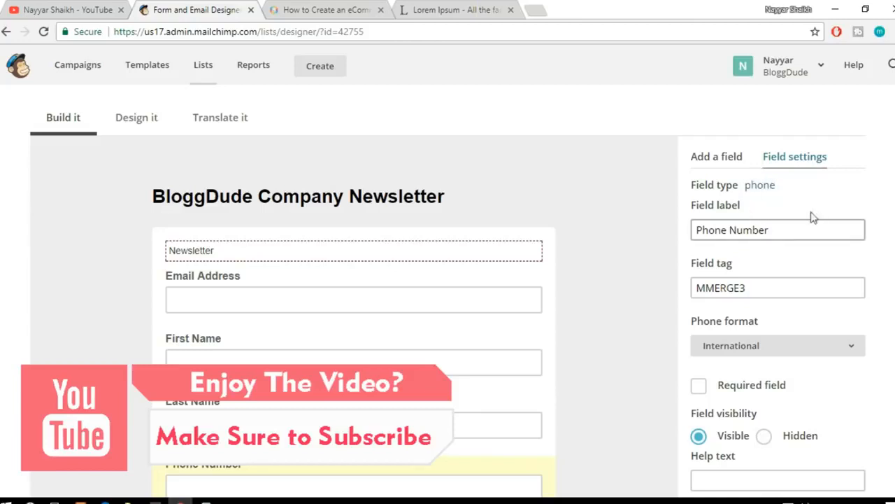
scroll(394, 352, down, 1)
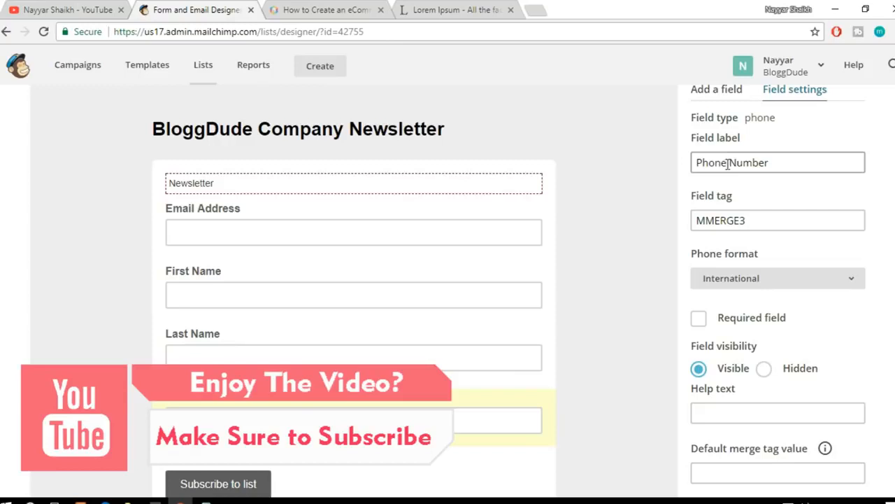
drag(728, 163, 636, 163)
text(Mobile)
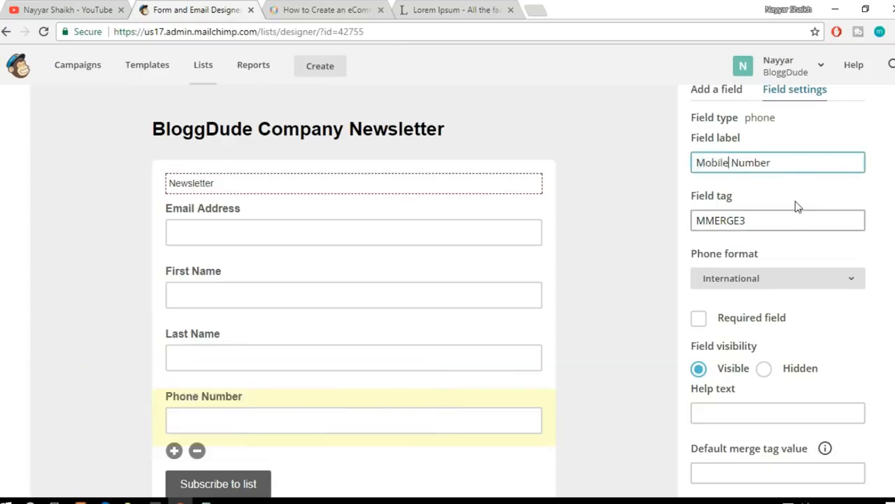
Step: Save the Mobile Number field as a required field and move the Email Address field below it
scroll(798, 211, down, 1)
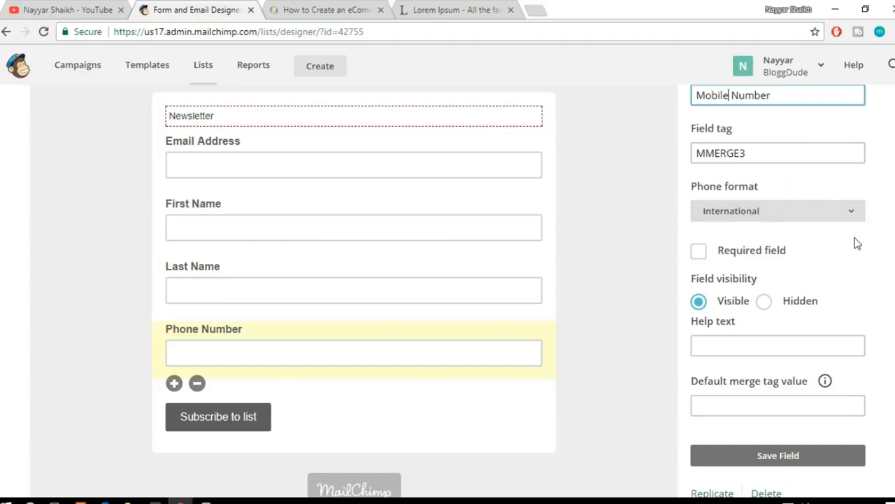
scroll(856, 243, down, 1)
click(736, 185)
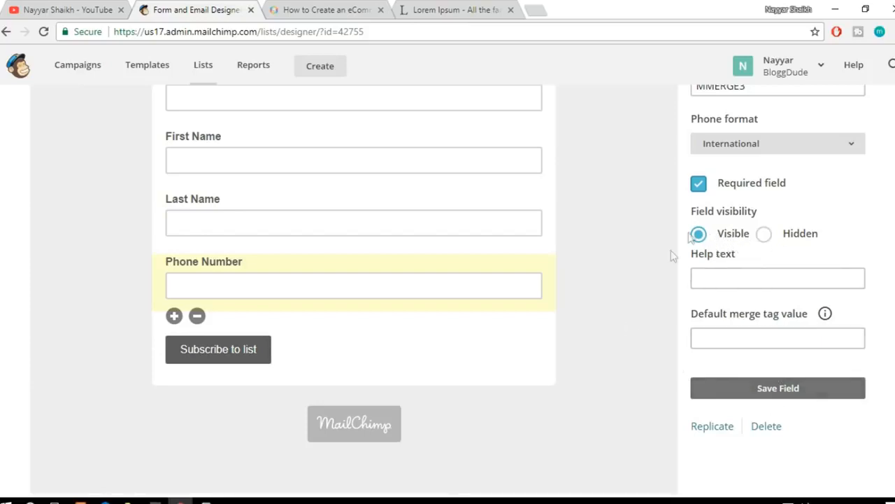
click(790, 402)
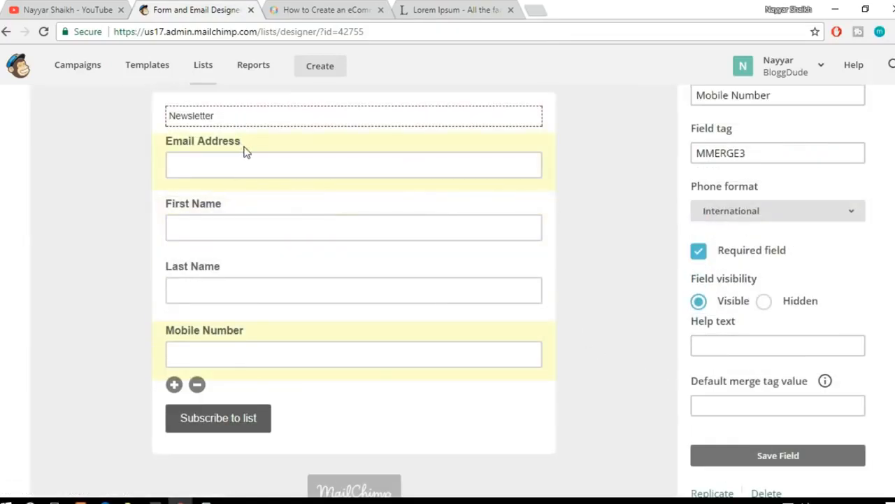
drag(245, 154, 222, 371)
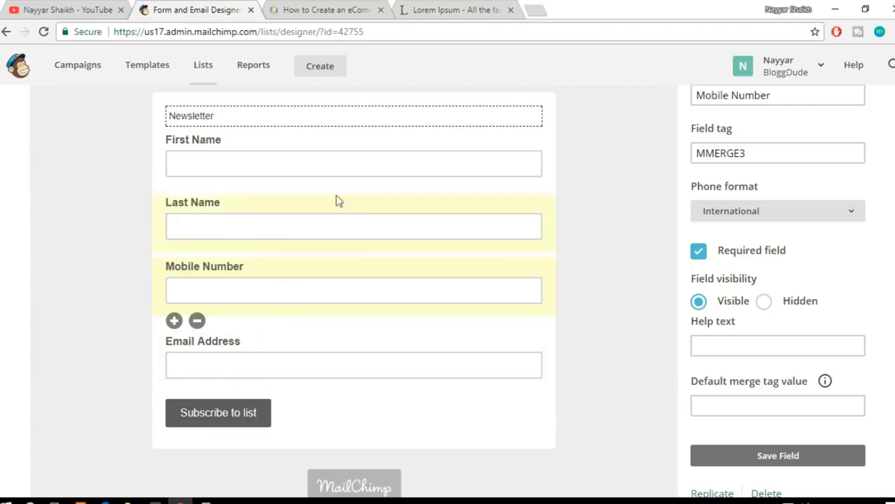
Step: Remove the First Name field from the signup form, confirming with DELETE
click(301, 159)
click(197, 194)
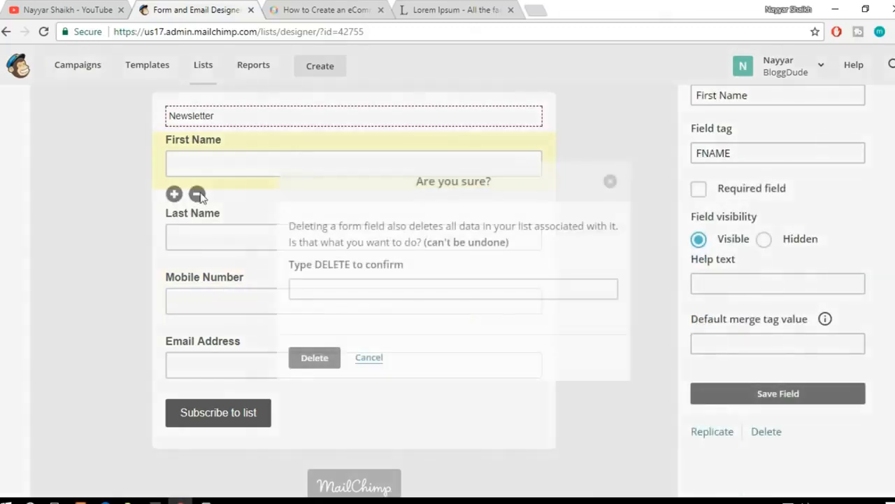
click(352, 291)
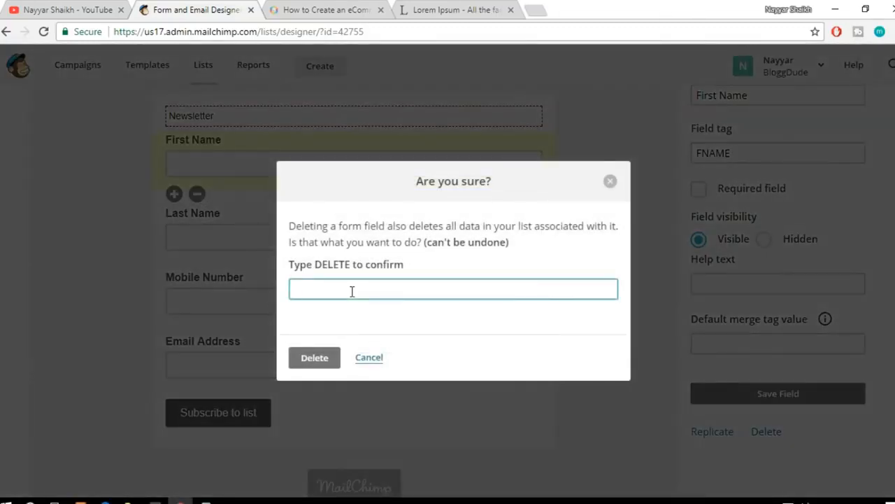
text(DELETE)
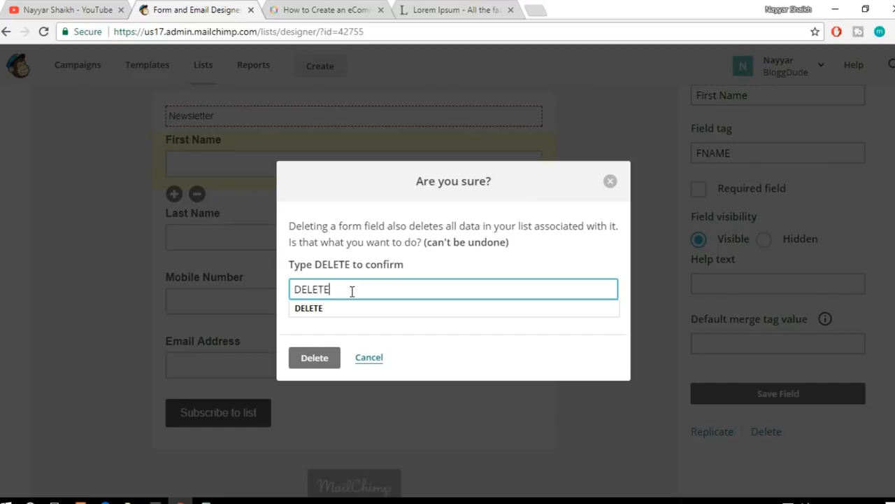
click(334, 359)
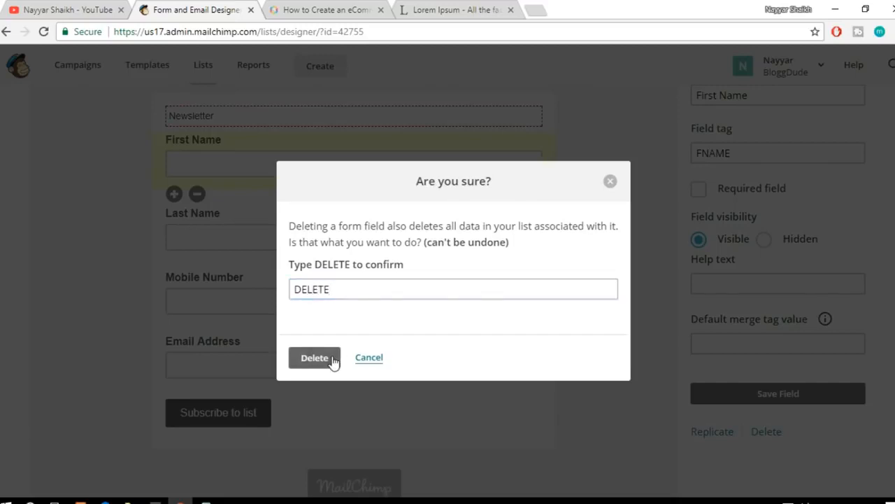
click(327, 360)
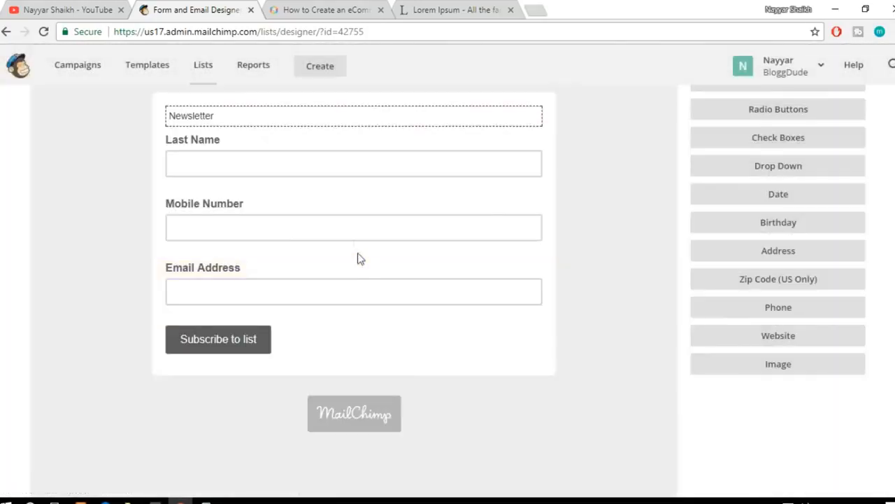
Step: Remove the Last Name field from the signup form, confirming with DELETE
click(221, 164)
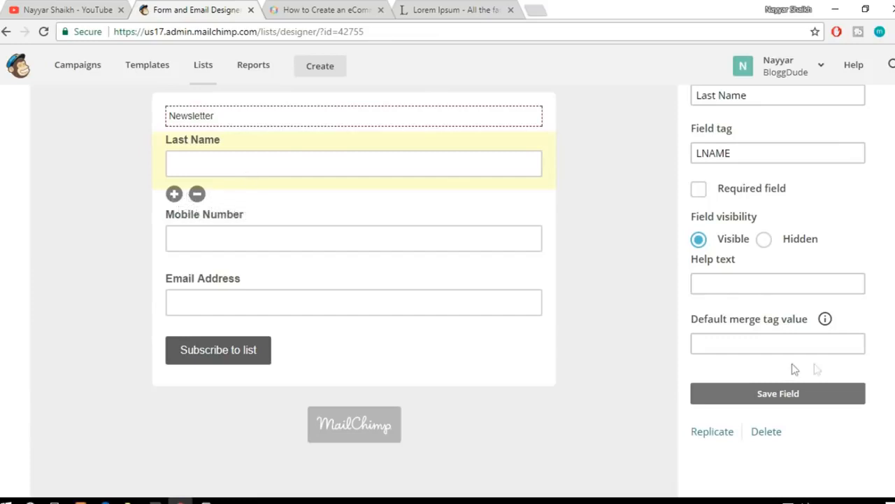
click(769, 432)
click(337, 288)
text(DLETE)
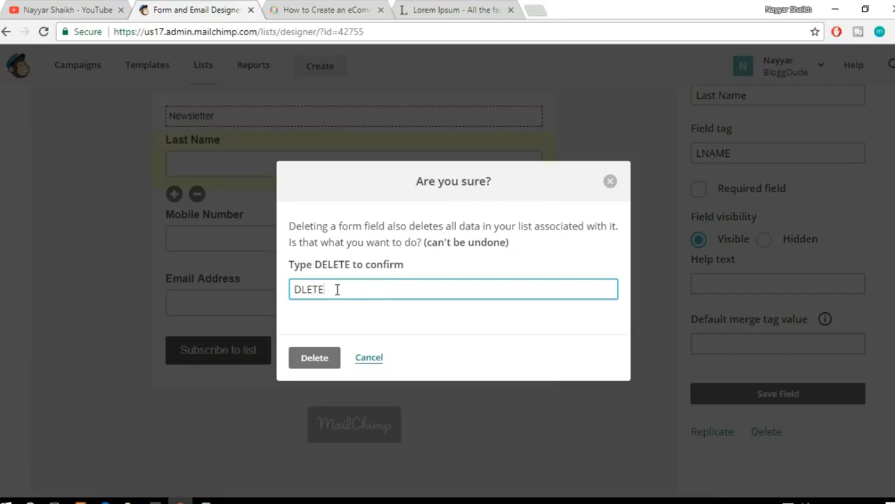
click(303, 290)
text(E)
click(317, 361)
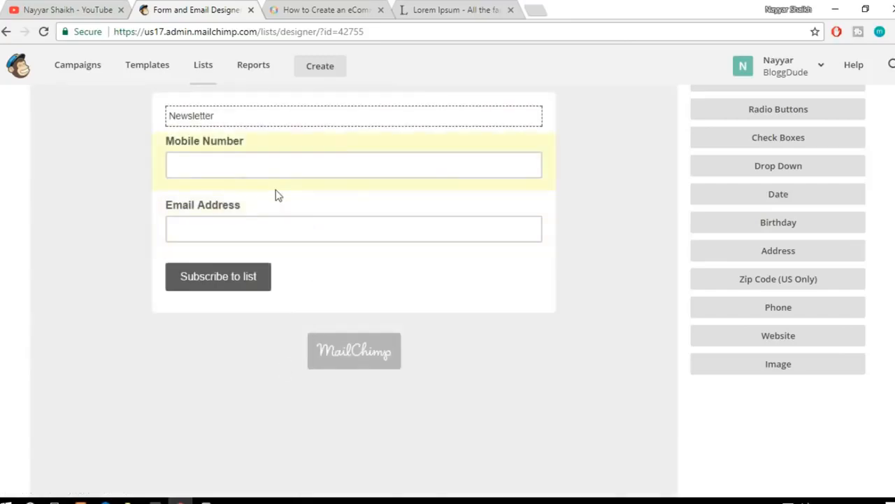
Step: Remove the Mobile Number field from the signup form, confirming with DELETE
click(258, 160)
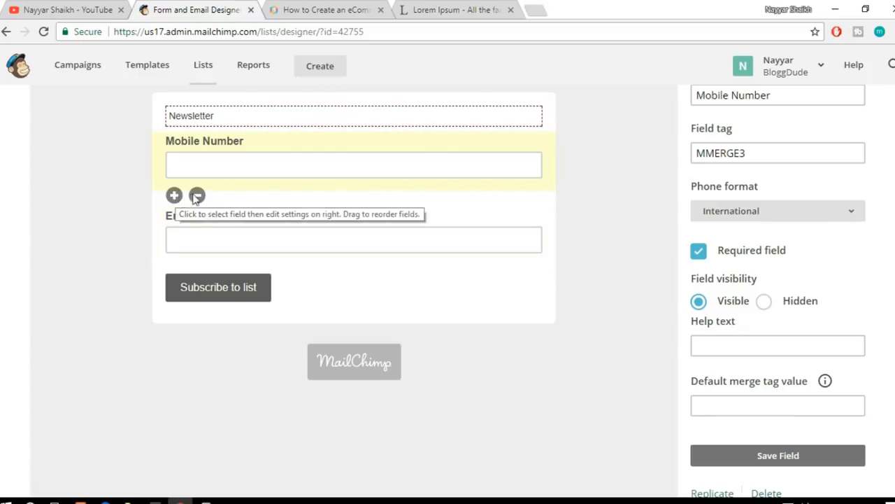
click(196, 195)
click(364, 288)
text(DEL)
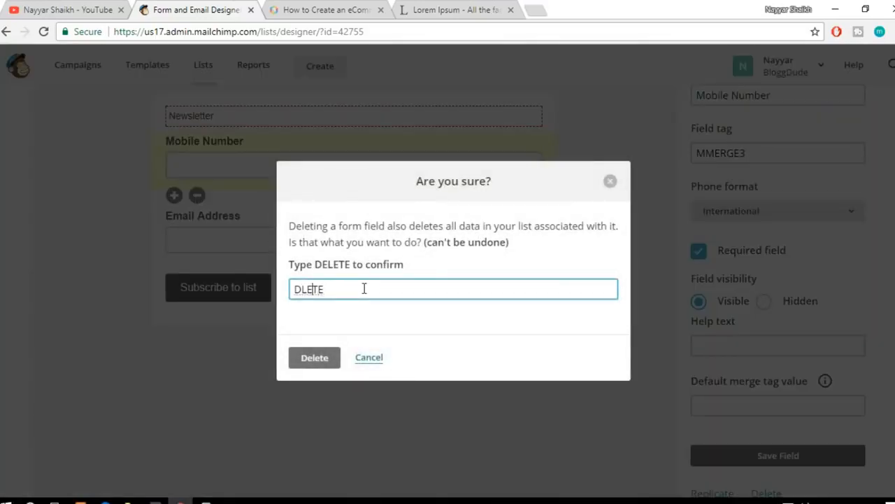
text(E)
click(316, 358)
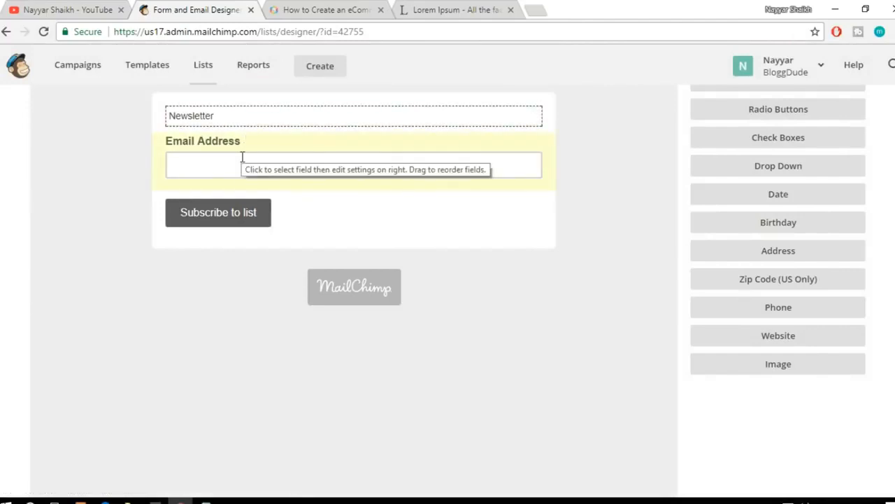
Step: Try to clear the "Newsletter" message above the Email Address field
click(221, 116)
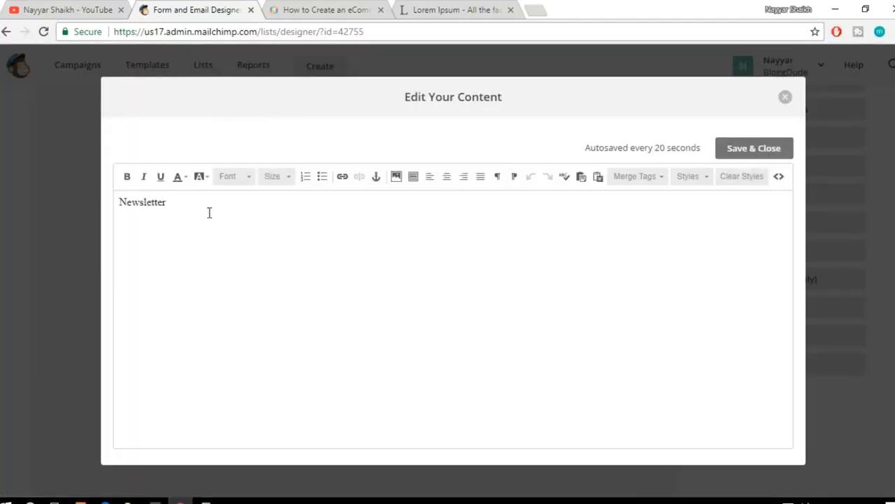
drag(207, 213, 102, 202)
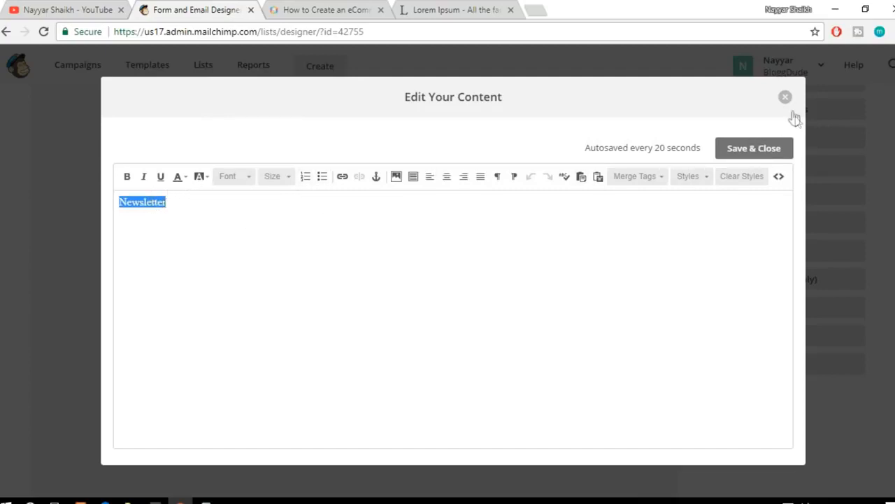
key(BackSpace)
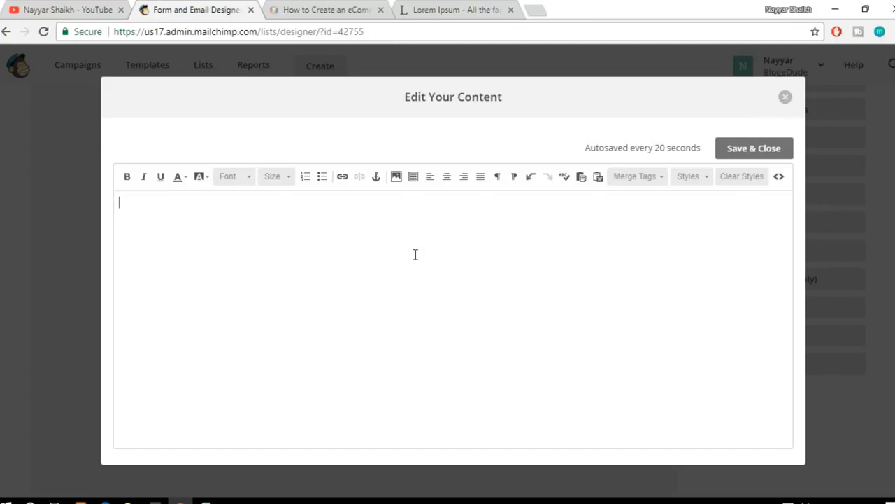
click(786, 97)
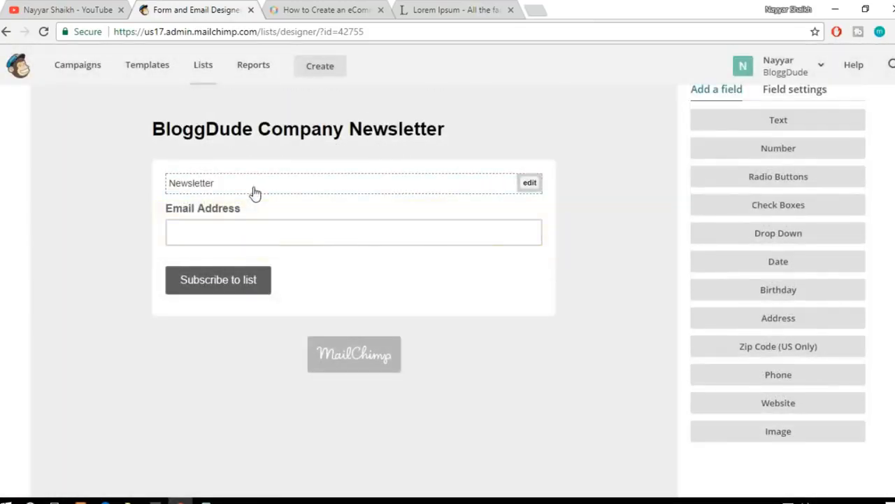
Step: Delete the "Newsletter" message text above the Email Address field and save the emptied content
click(254, 194)
drag(300, 220, 104, 199)
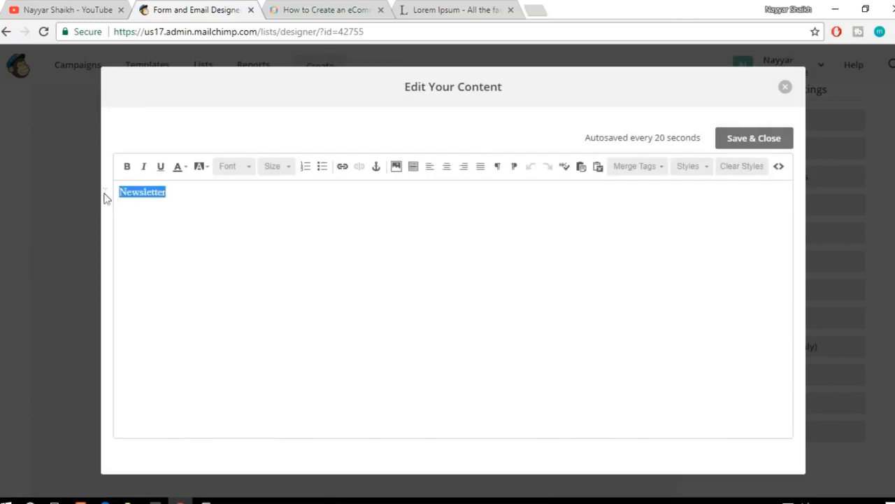
key(BackSpace)
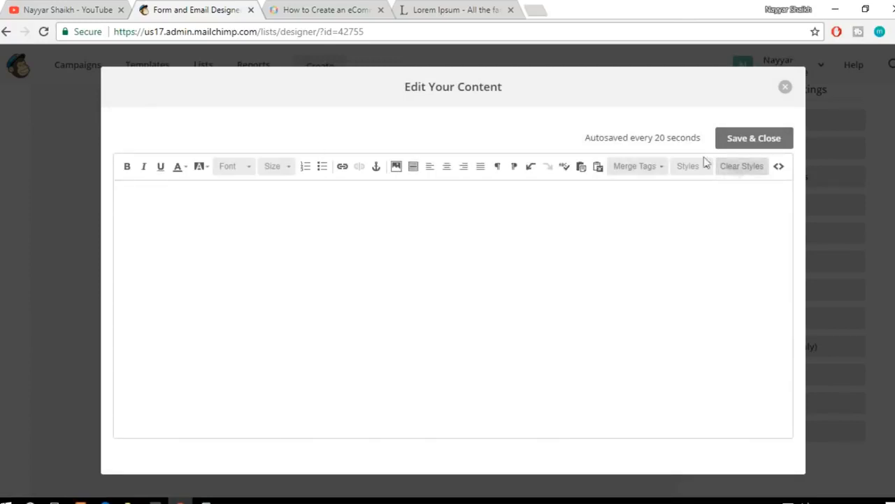
click(743, 139)
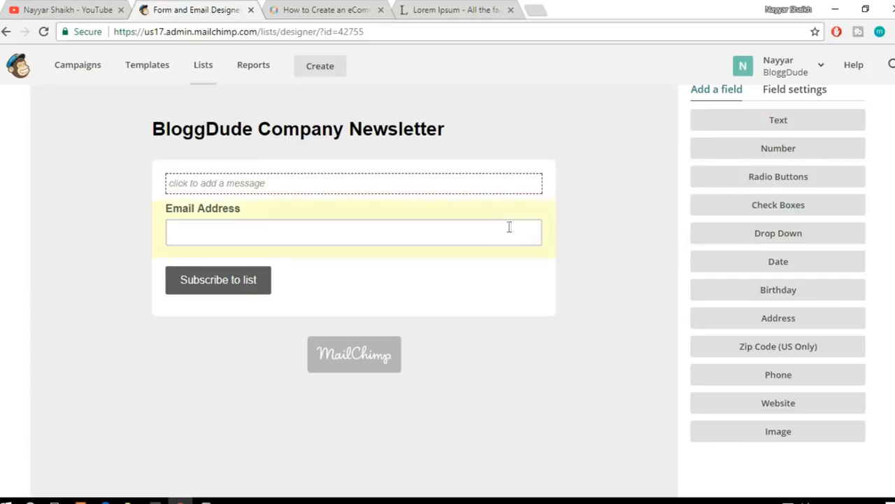
Step: Examine the signup form page and the choices of forms and response emails without switching from Signup form
mouse_move(380, 133)
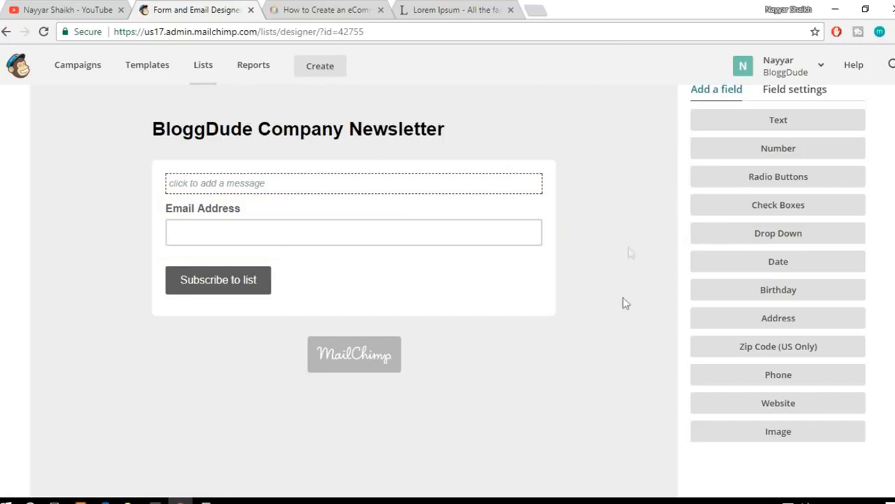
scroll(643, 373, up, 2)
scroll(632, 374, down, 3)
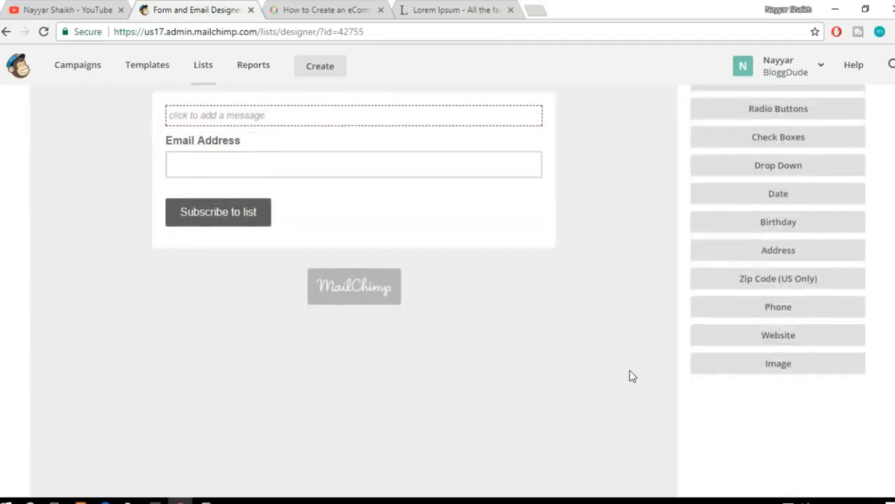
scroll(630, 376, down, 3)
scroll(630, 375, up, 5)
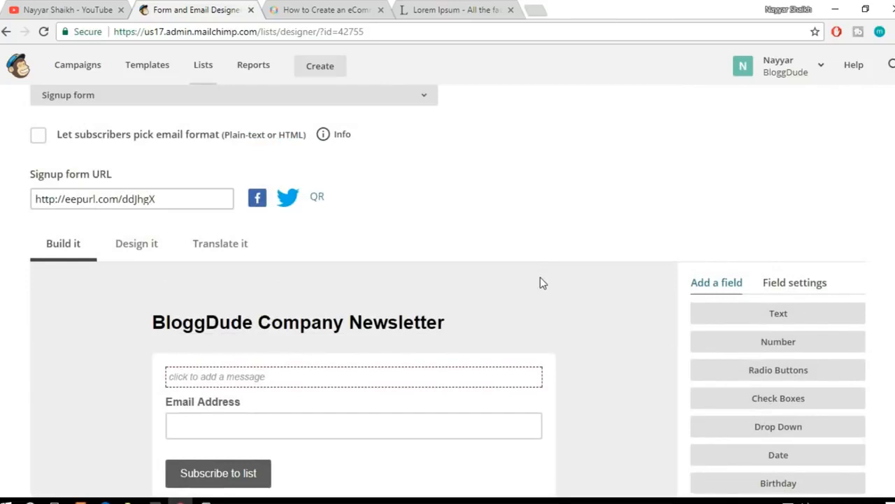
scroll(540, 284, up, 2)
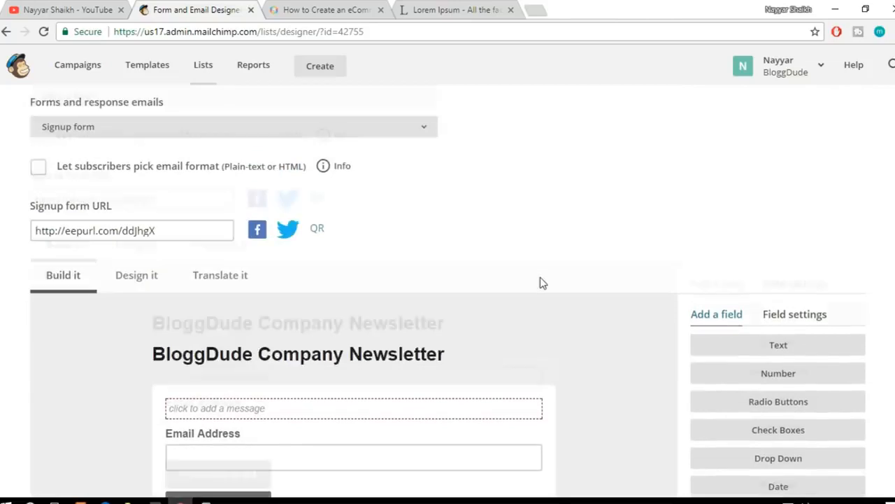
scroll(540, 284, down, 1)
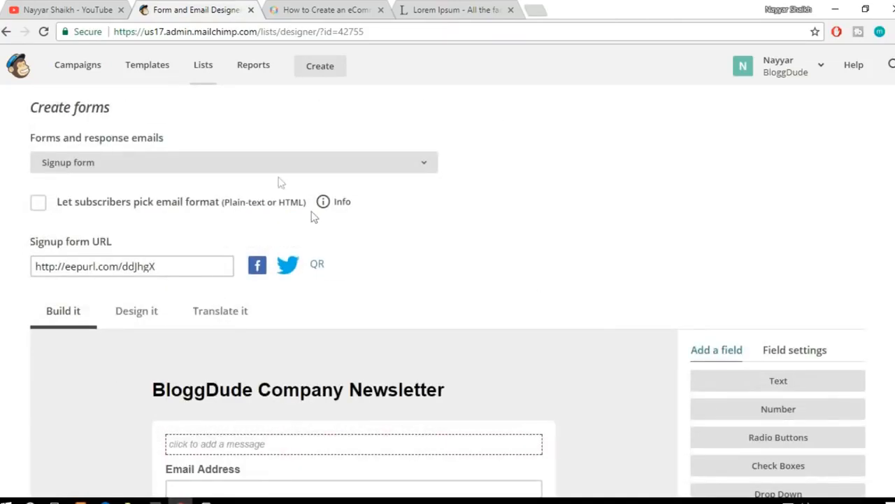
click(226, 171)
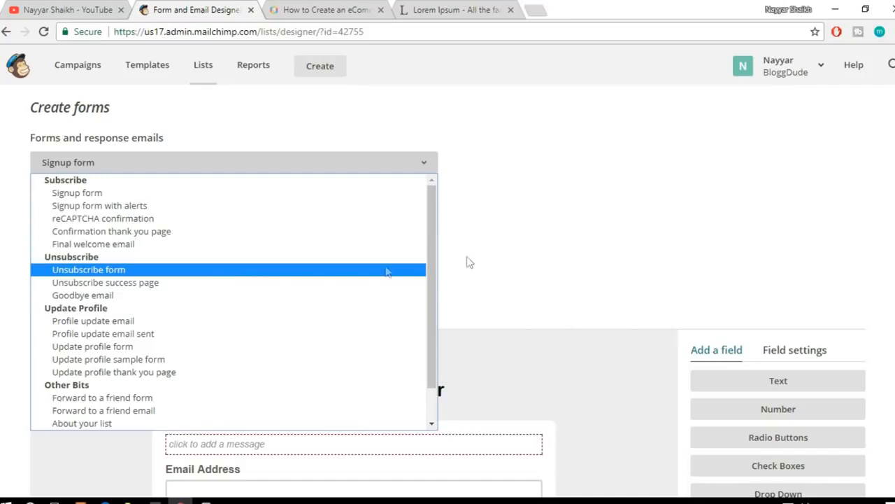
click(543, 242)
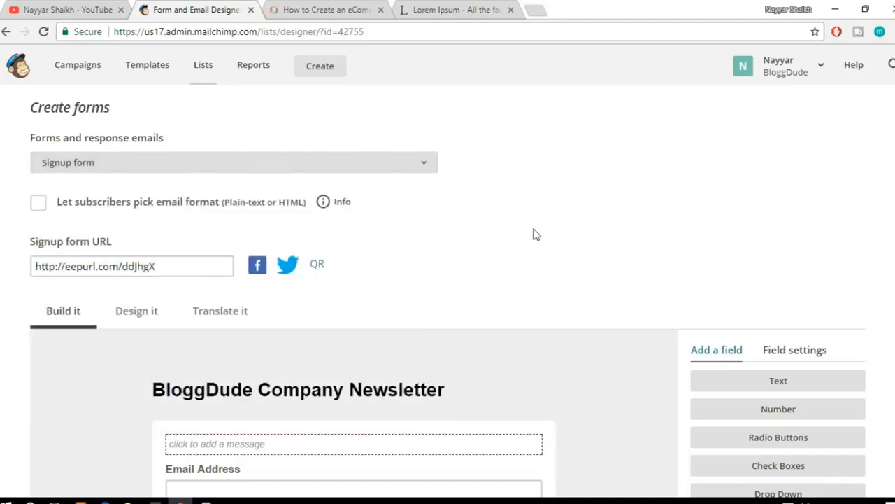
click(406, 173)
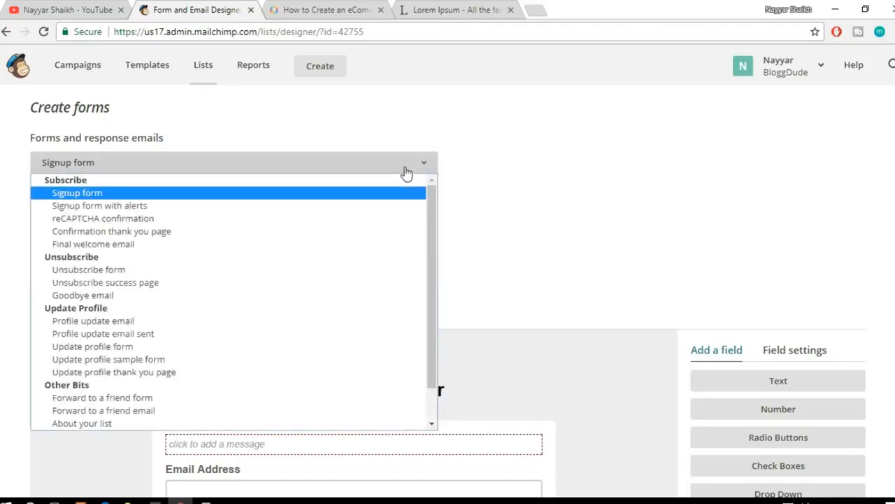
click(668, 179)
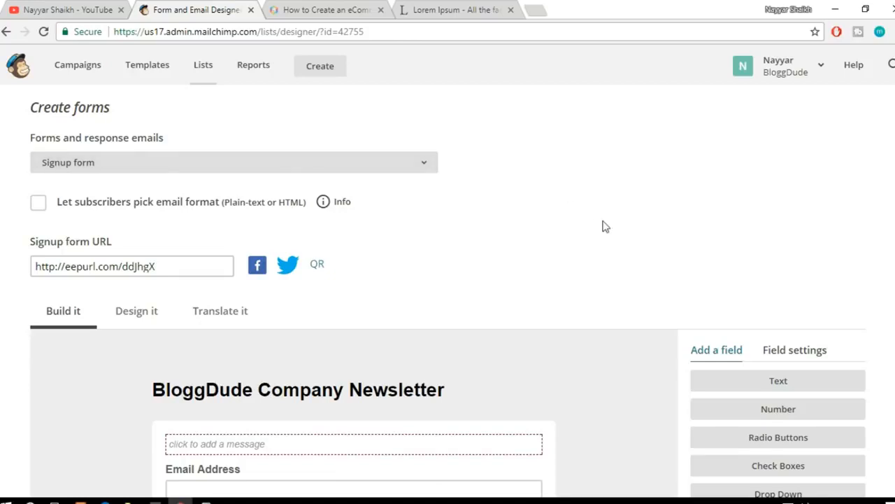
scroll(606, 226, down, 2)
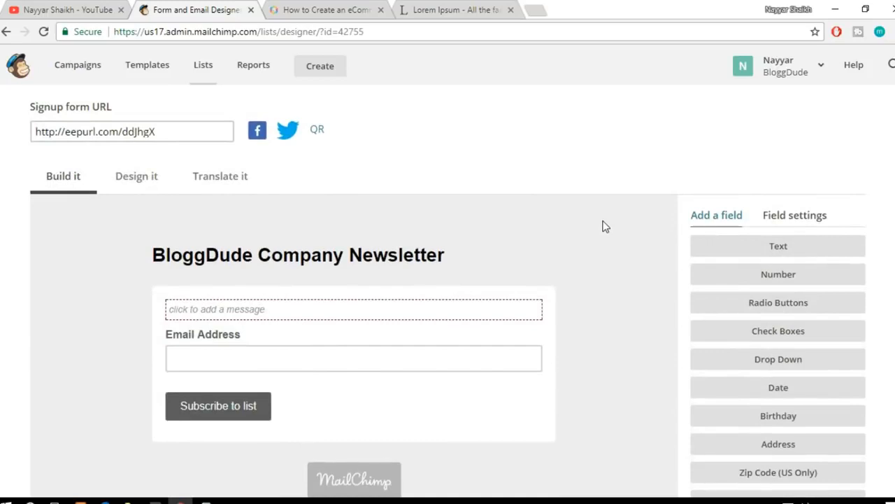
scroll(464, 278, down, 2)
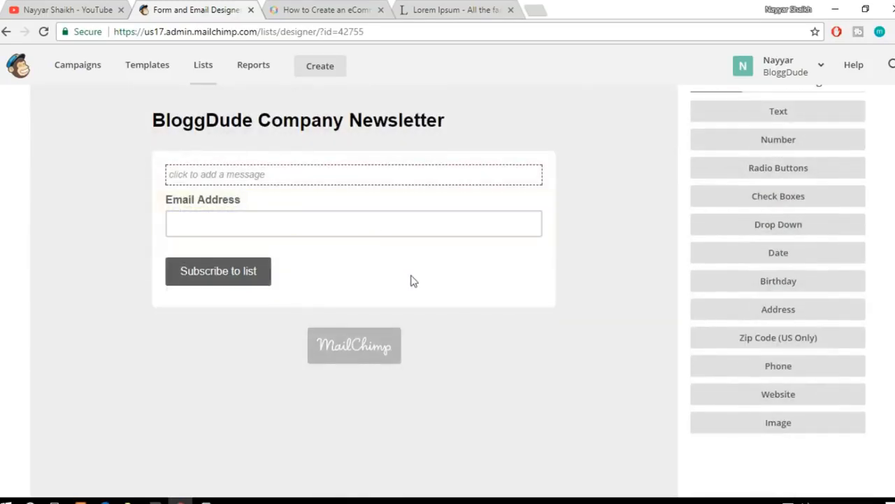
scroll(413, 279, up, 1)
scroll(448, 297, up, 3)
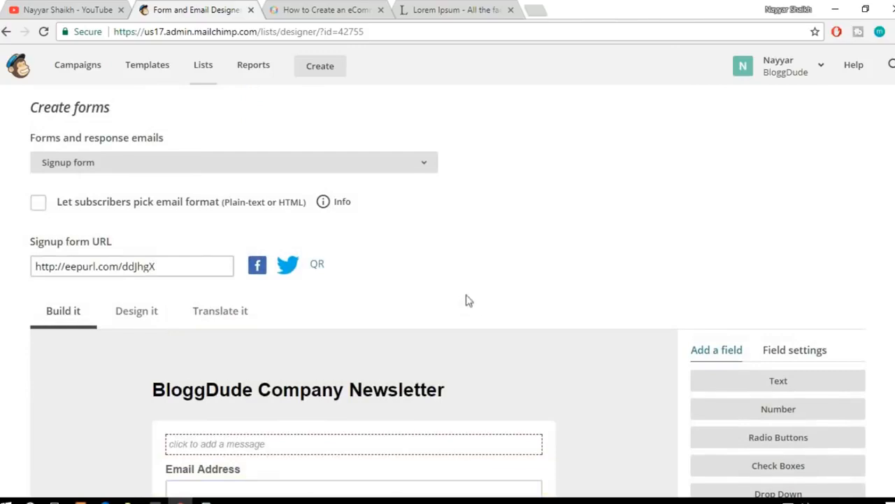
scroll(518, 265, down, 8)
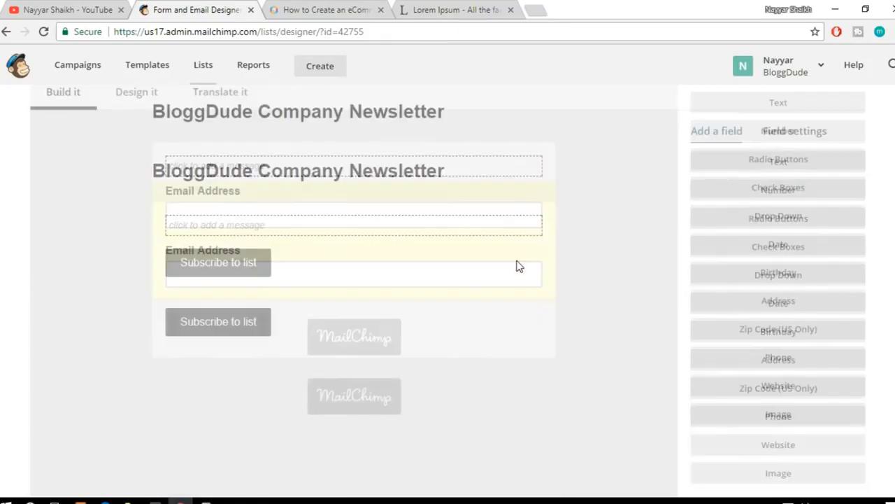
scroll(519, 267, up, 10)
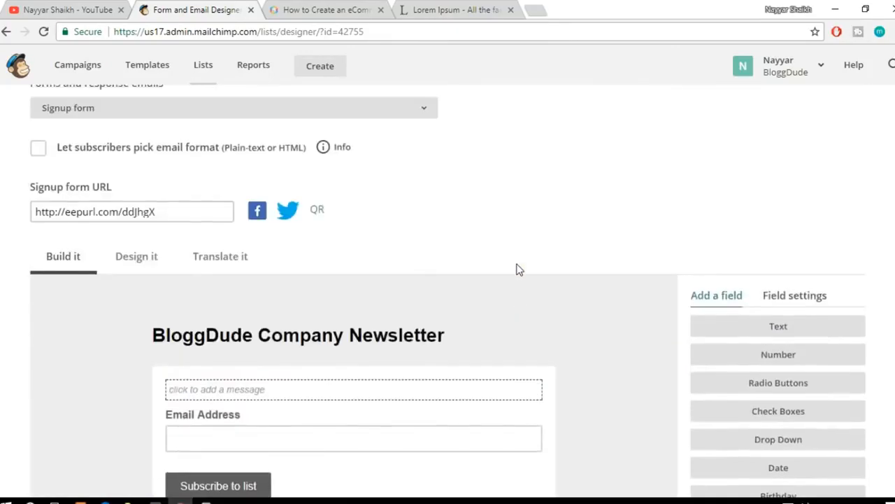
Step: Copy the signup form URL and open it in a new browser tab to preview the live signup form
scroll(517, 268, down, 1)
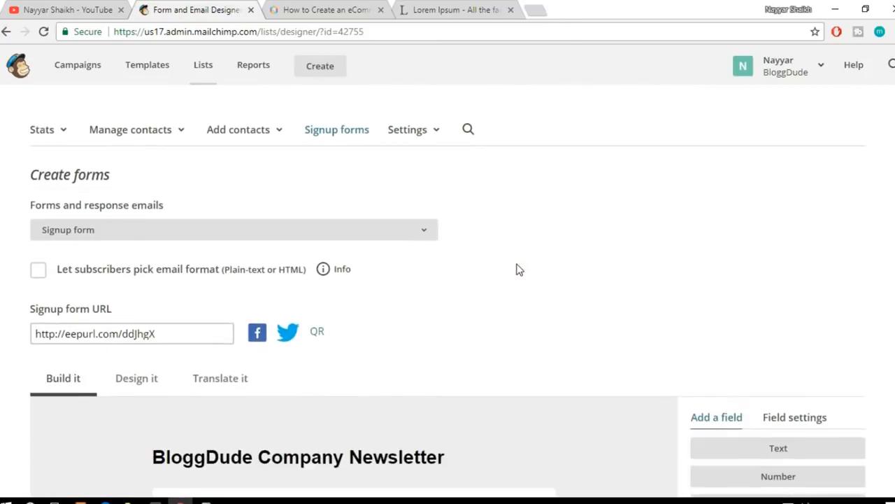
drag(185, 333, 38, 329)
key(ctrl+c)
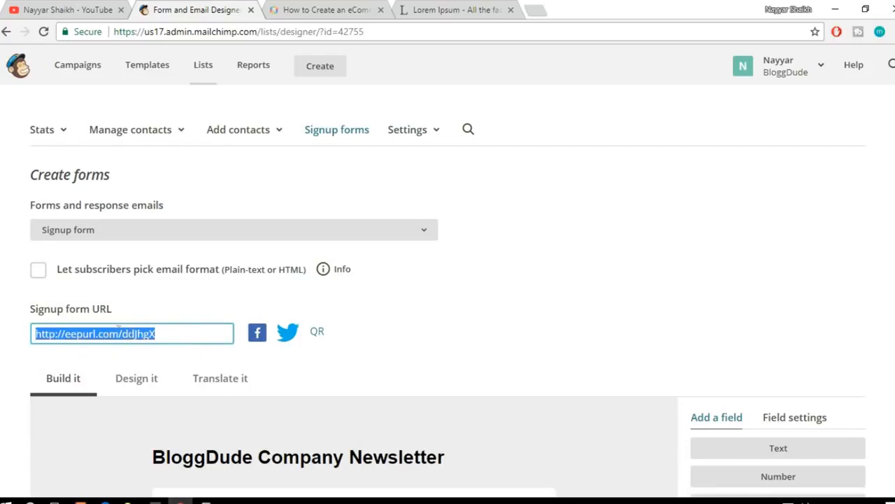
click(536, 10)
key(ctrl+v)
key(Return)
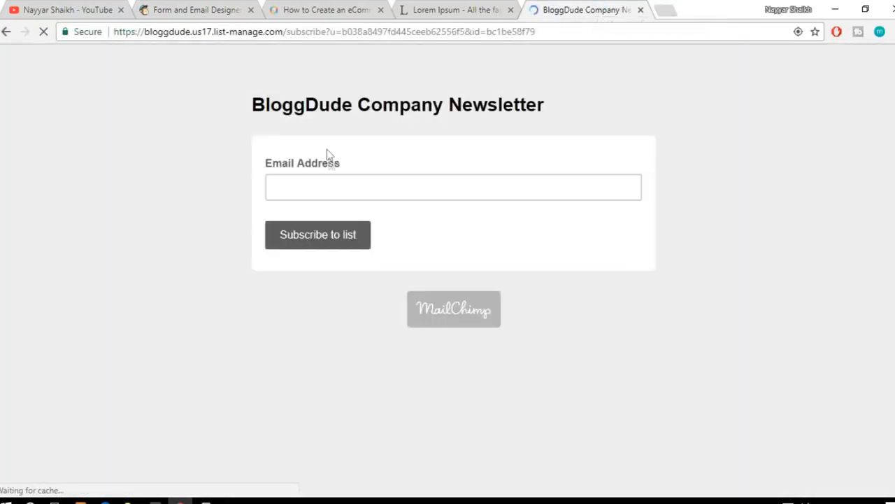
click(358, 190)
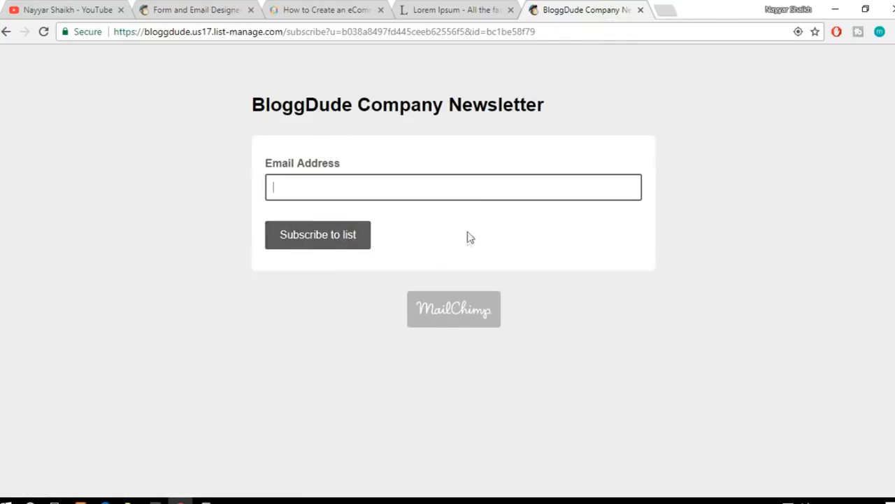
Step: Return to the form designer and examine the page design settings for the signup form's background and header
click(170, 9)
scroll(533, 236, down, 2)
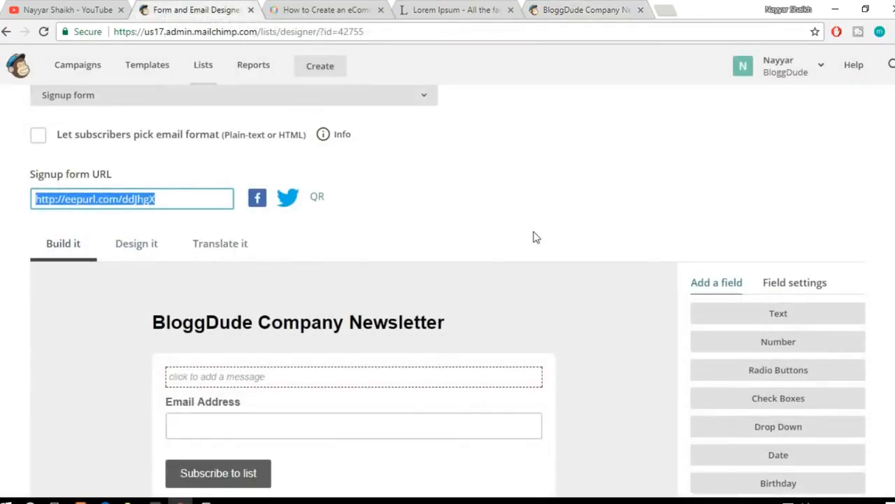
scroll(535, 236, down, 2)
scroll(533, 238, down, 2)
scroll(533, 238, up, 3)
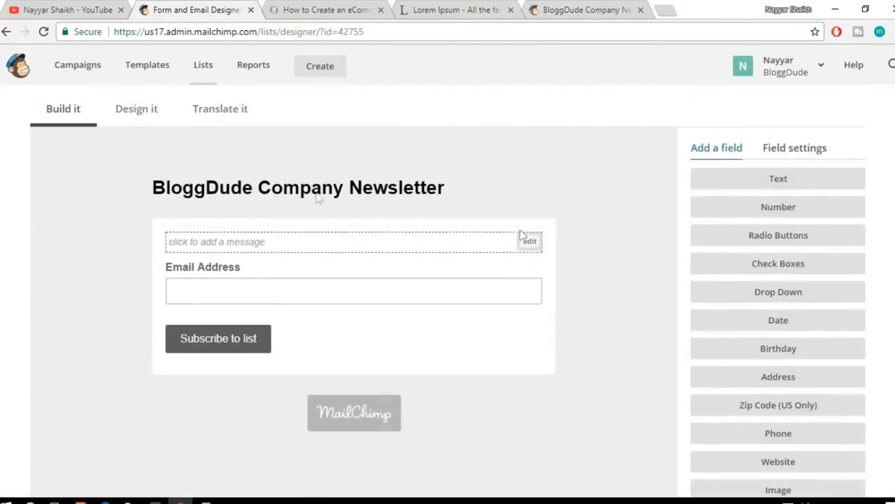
click(119, 110)
scroll(587, 203, down, 2)
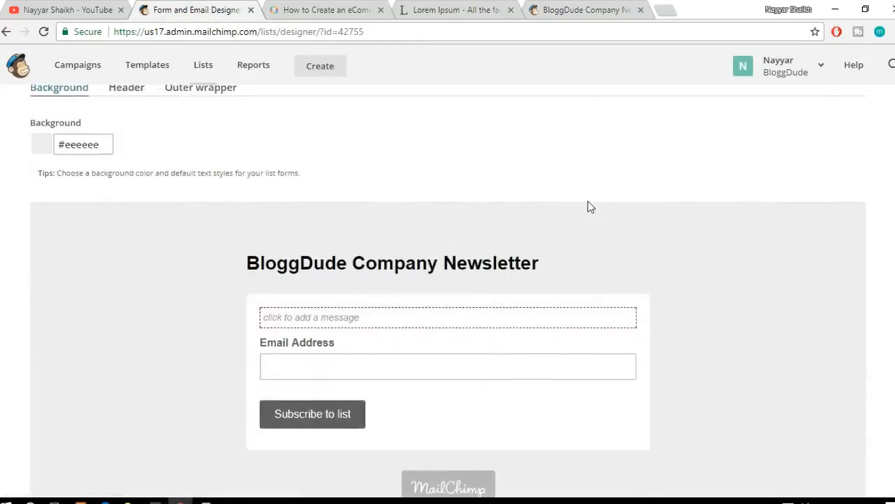
scroll(503, 367, up, 1)
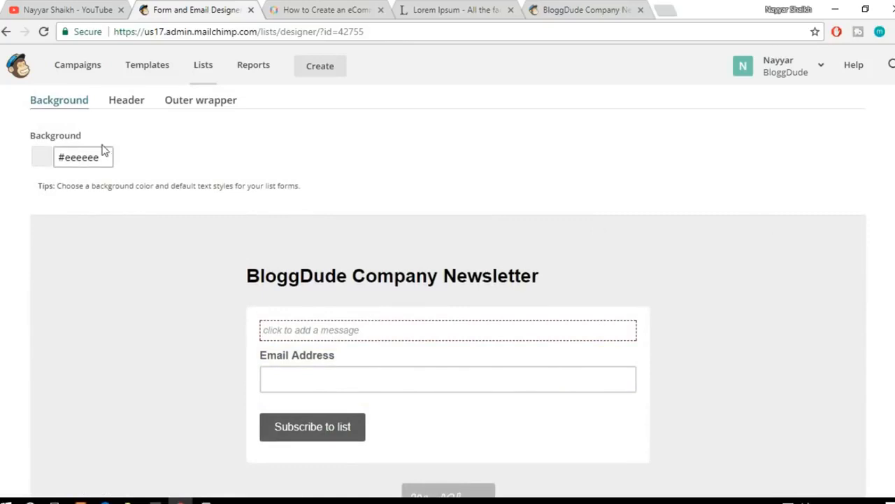
scroll(176, 205, up, 2)
click(123, 239)
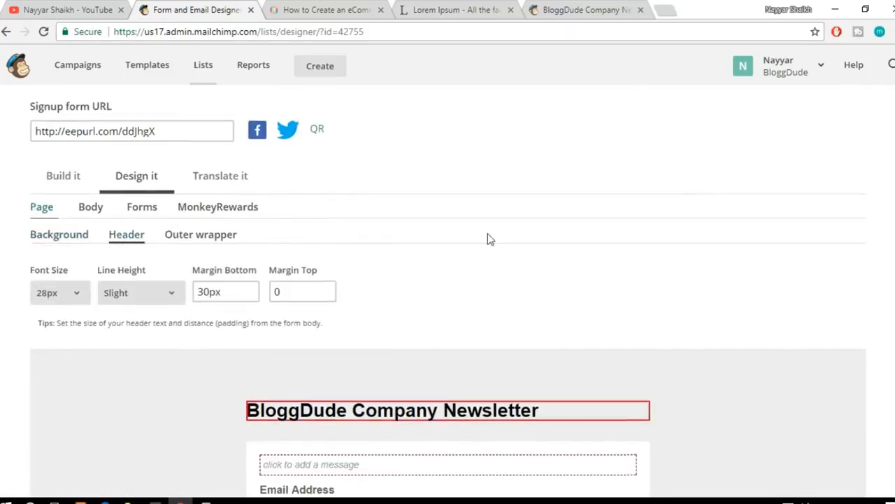
scroll(487, 238, down, 3)
mouse_move(486, 212)
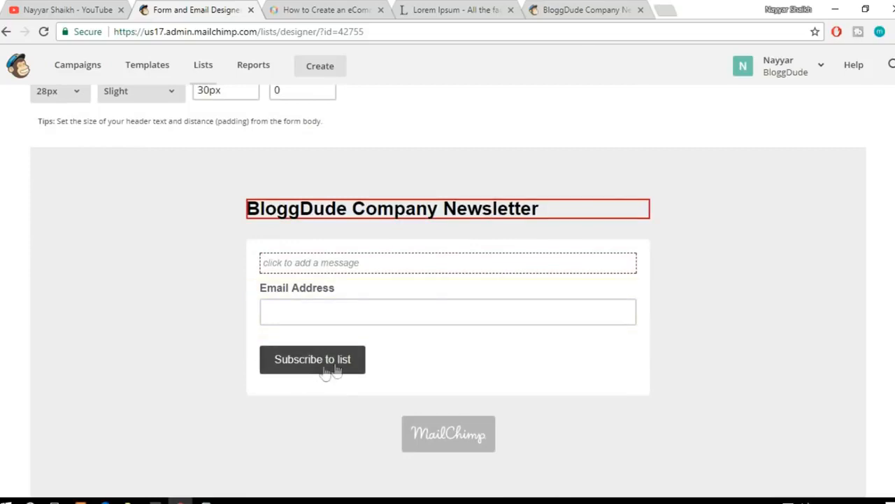
scroll(319, 370, up, 1)
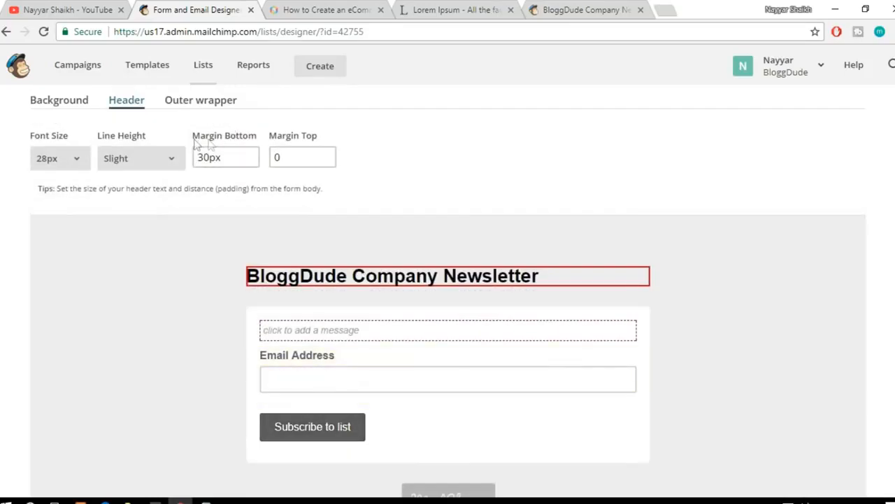
scroll(294, 184, up, 1)
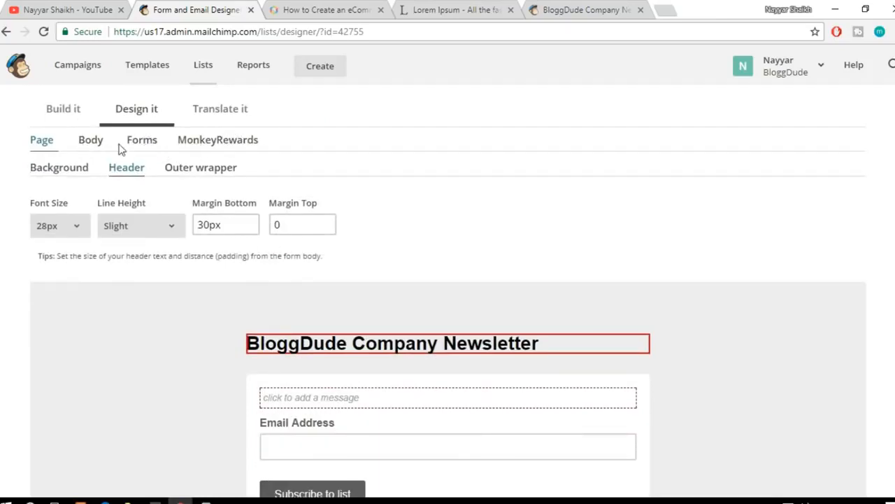
Step: Examine the form design settings for the normal and hovered states of the signup form's buttons
click(144, 144)
click(149, 179)
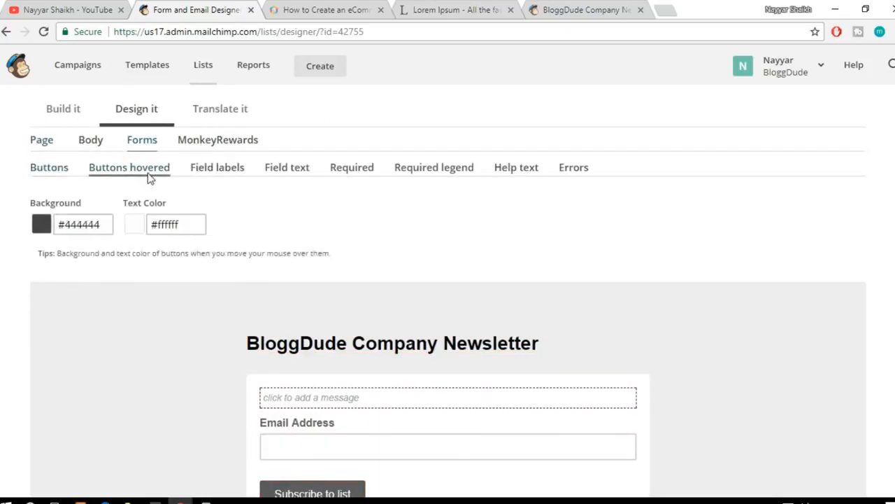
click(36, 171)
scroll(383, 404, down, 2)
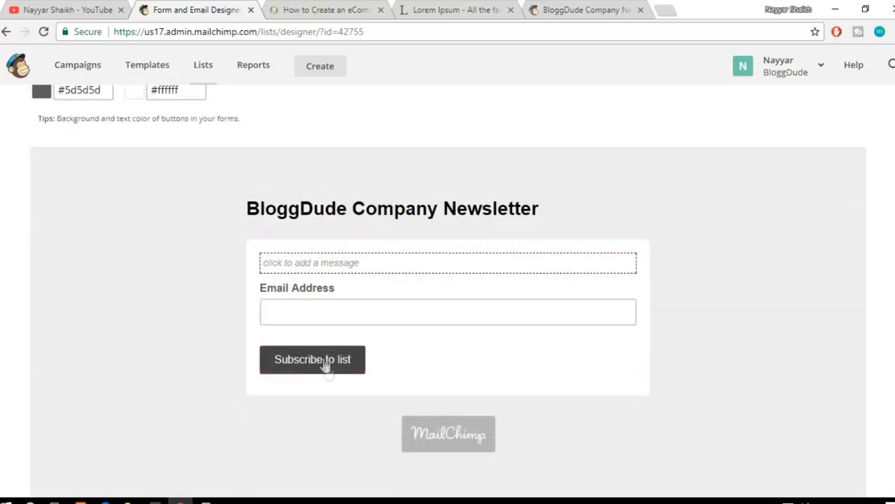
scroll(334, 387, up, 4)
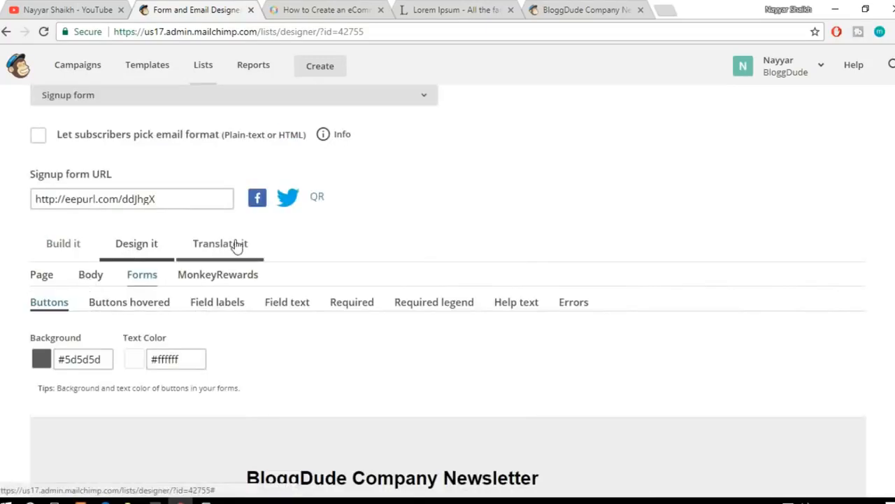
Step: Return to the signup form's build view and review the page down to its end
click(63, 243)
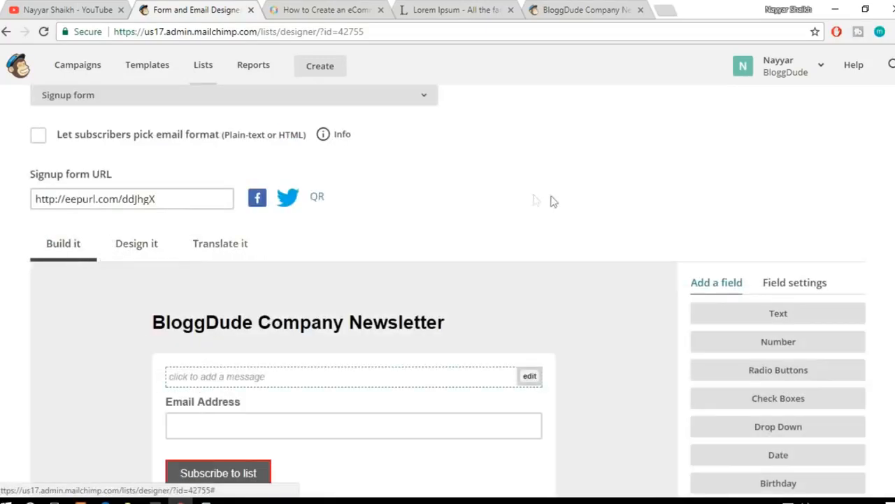
scroll(660, 233, up, 3)
scroll(659, 233, down, 1)
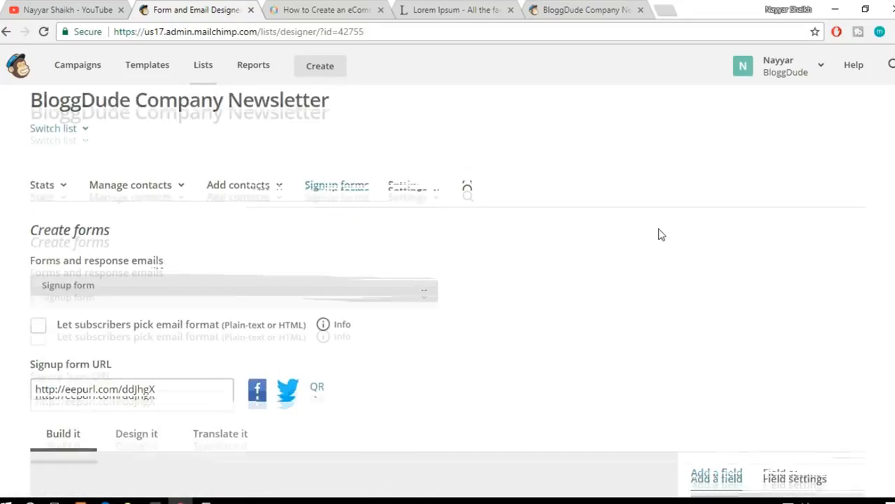
scroll(572, 286, down, 1)
scroll(572, 285, down, 7)
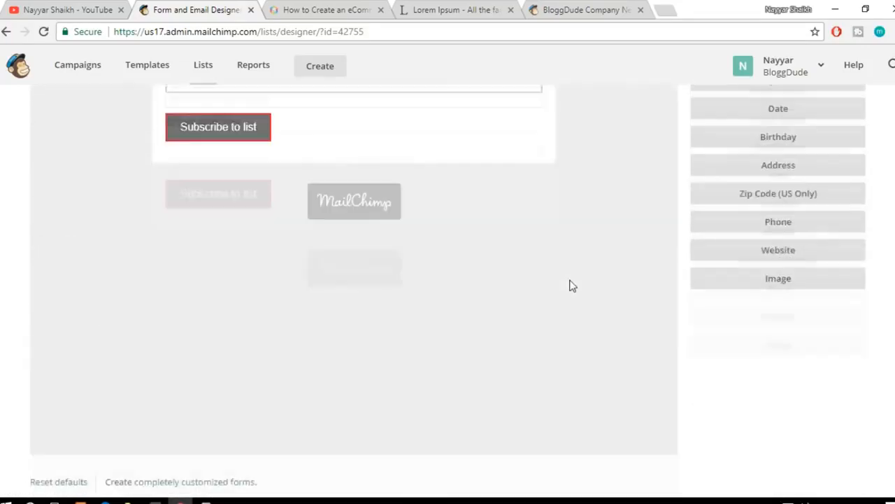
Step: Go to the list's signup forms overview and switch to the live signup form preview
scroll(576, 300, up, 8)
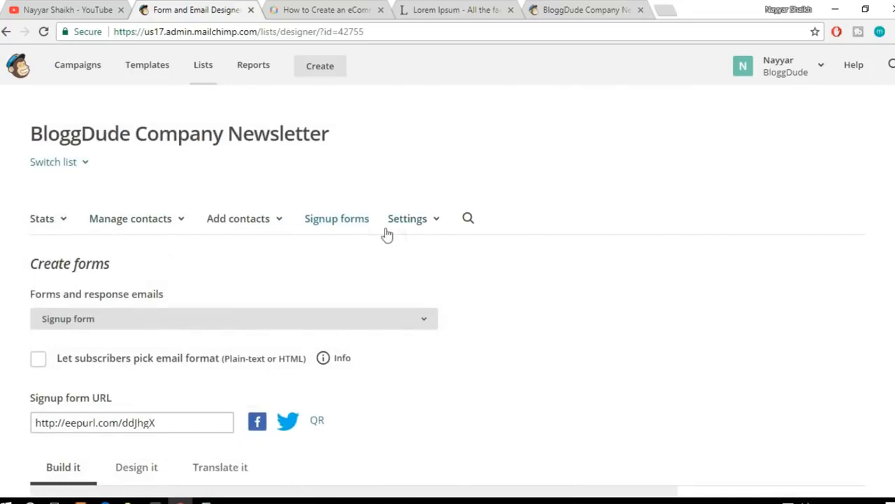
click(347, 222)
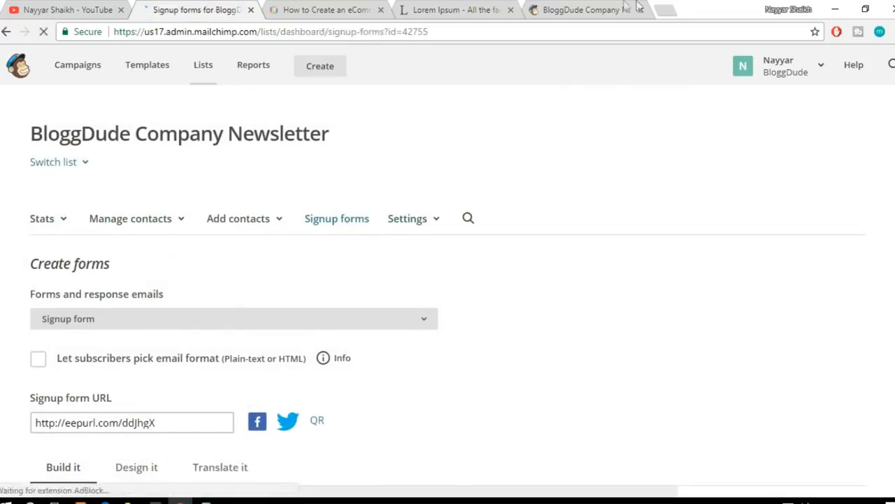
click(591, 11)
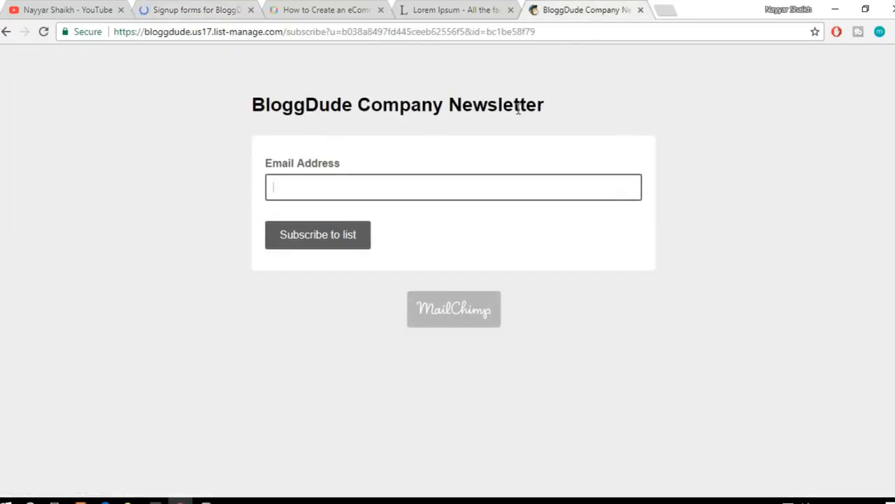
click(420, 31)
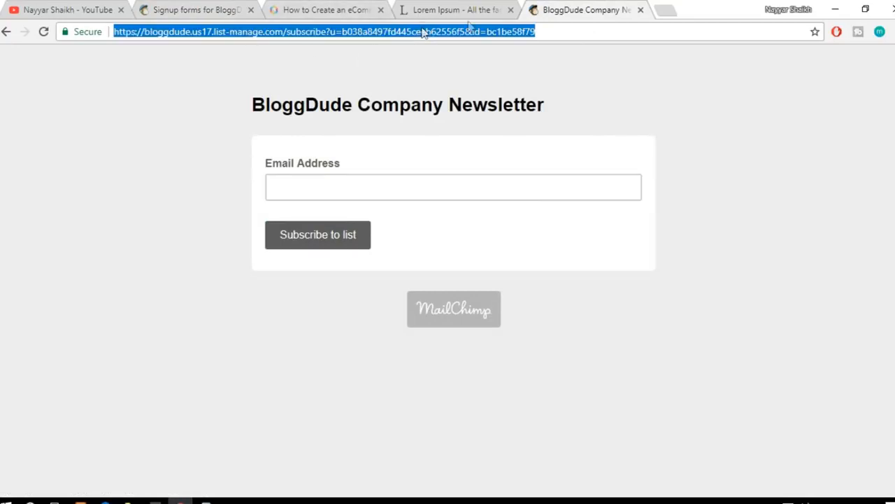
click(664, 8)
text(http://eepurl.com/ddJhgX)
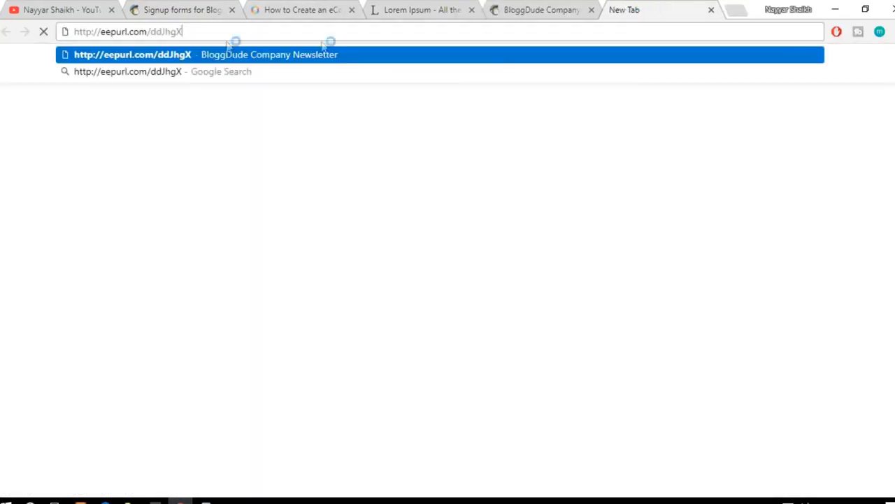
drag(200, 32, 61, 22)
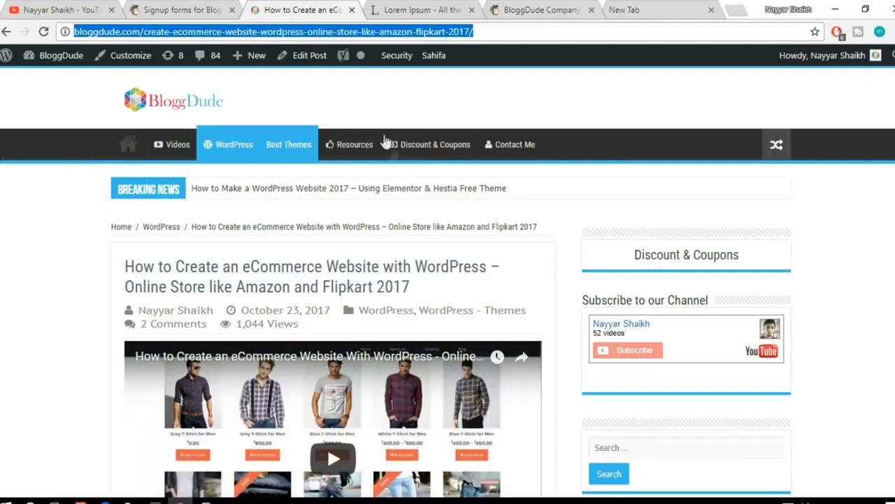
Step: Examine the BloggDude website's navigation menu alongside the live signup form page
click(560, 190)
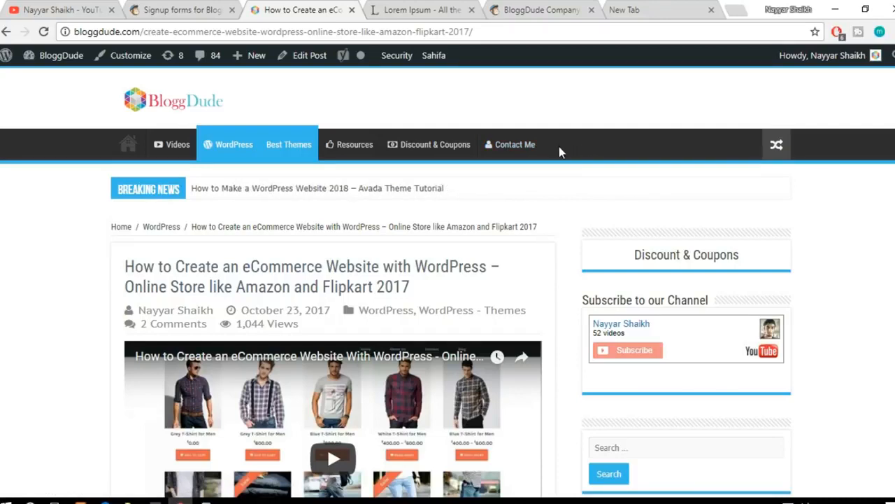
click(531, 8)
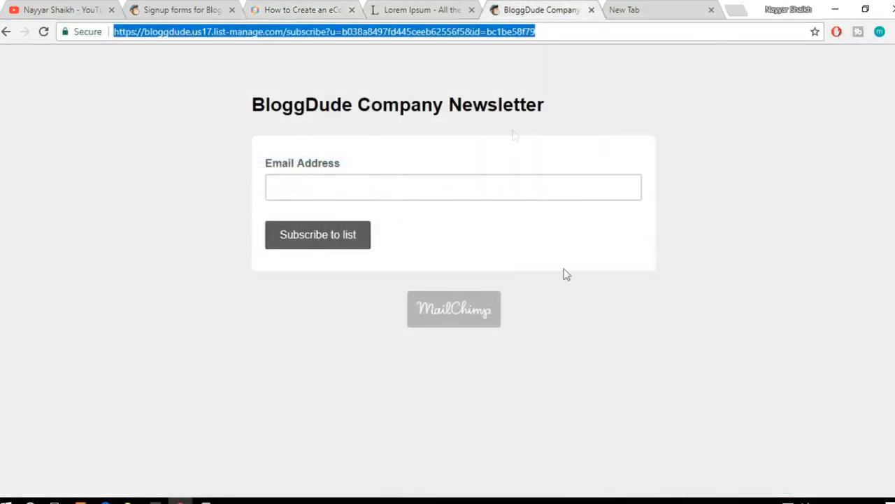
click(284, 10)
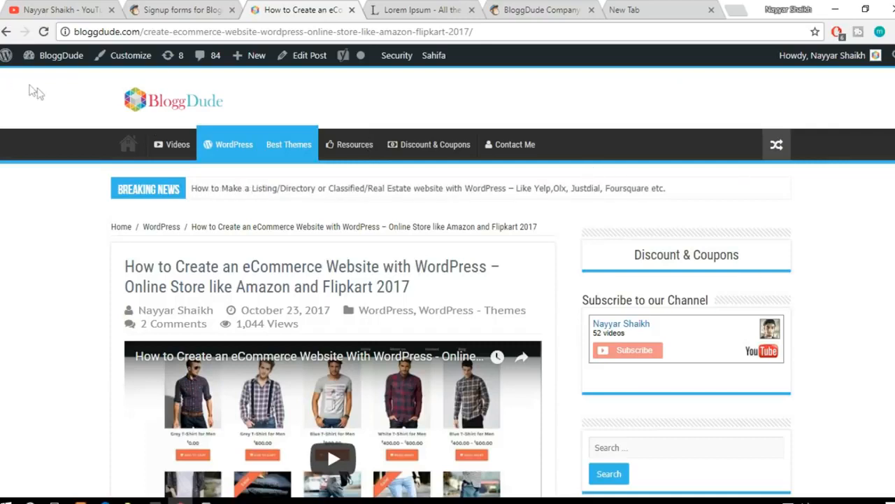
Step: Go to the BloggDude WordPress dashboard and open the site's menu editor
mouse_move(61, 68)
click(49, 83)
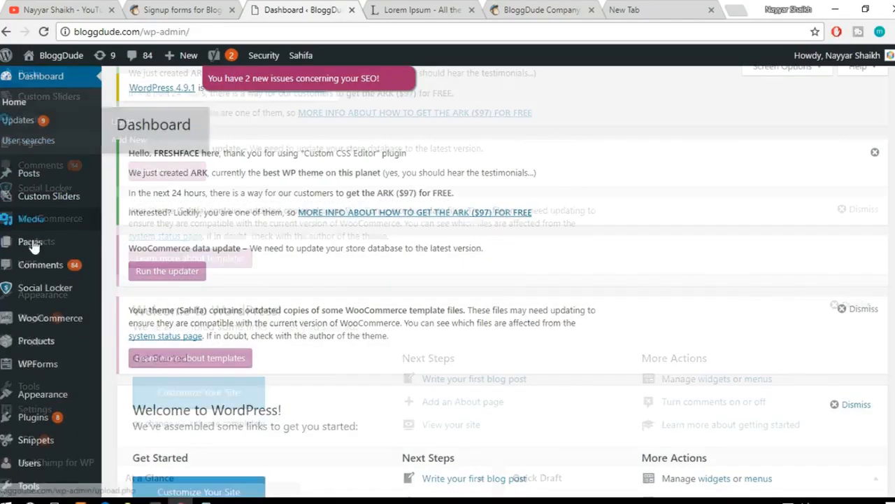
scroll(28, 228, down, 2)
mouse_move(58, 277)
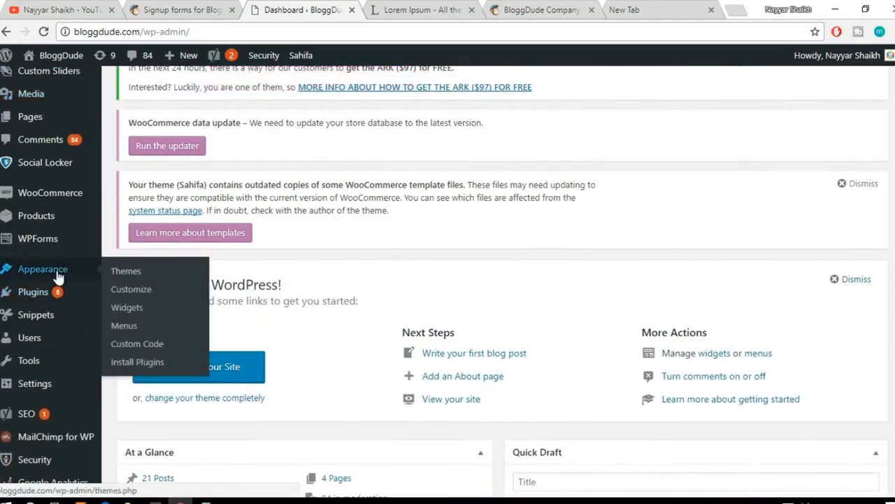
click(129, 325)
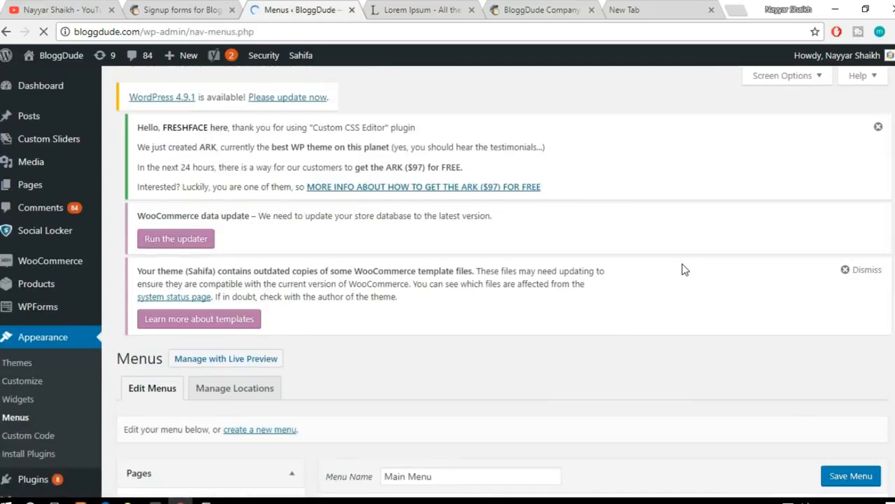
scroll(684, 270, down, 5)
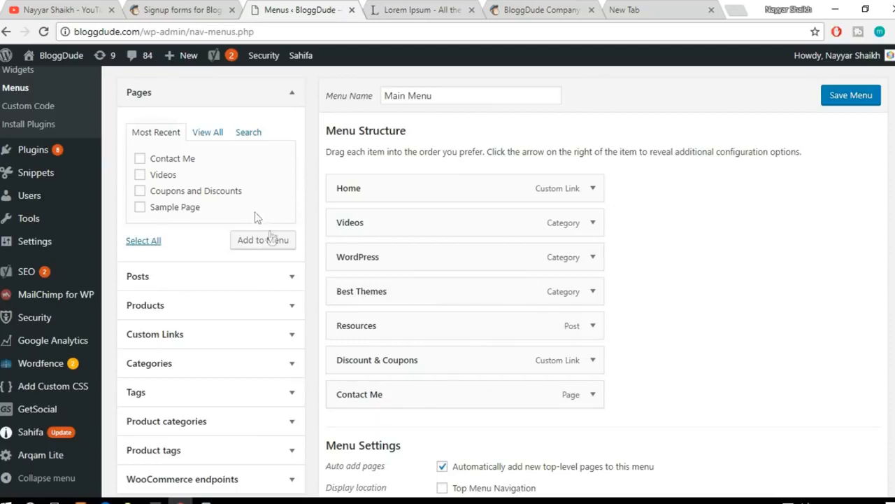
click(287, 96)
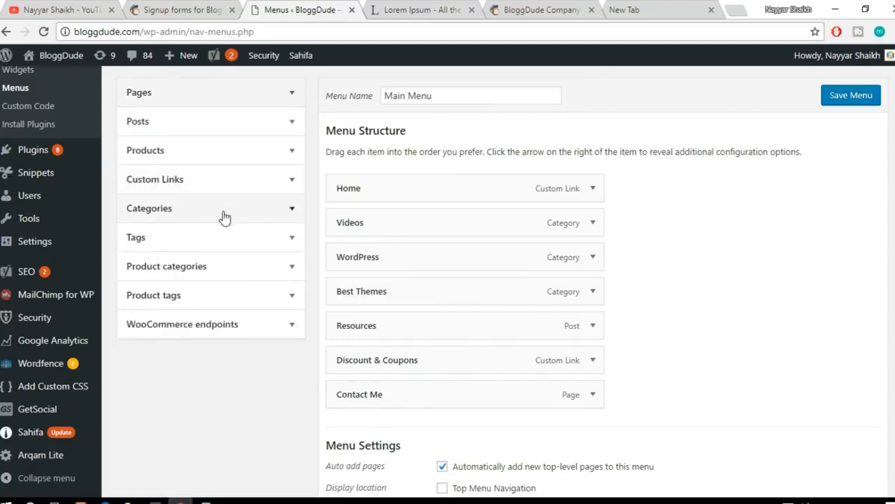
click(266, 189)
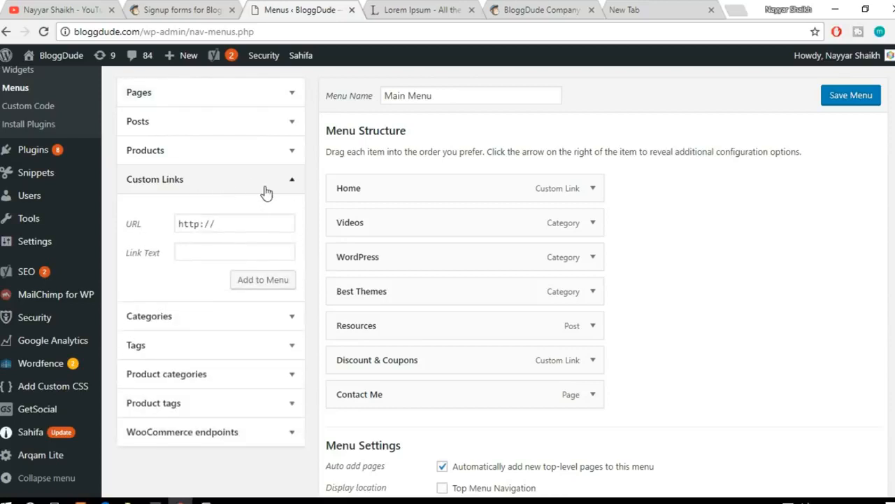
drag(250, 222, 147, 215)
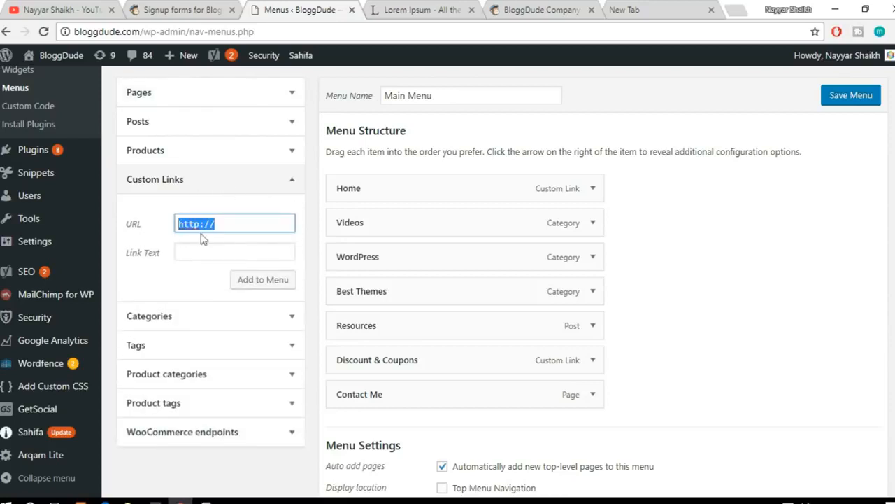
key(ctrl+v)
click(232, 258)
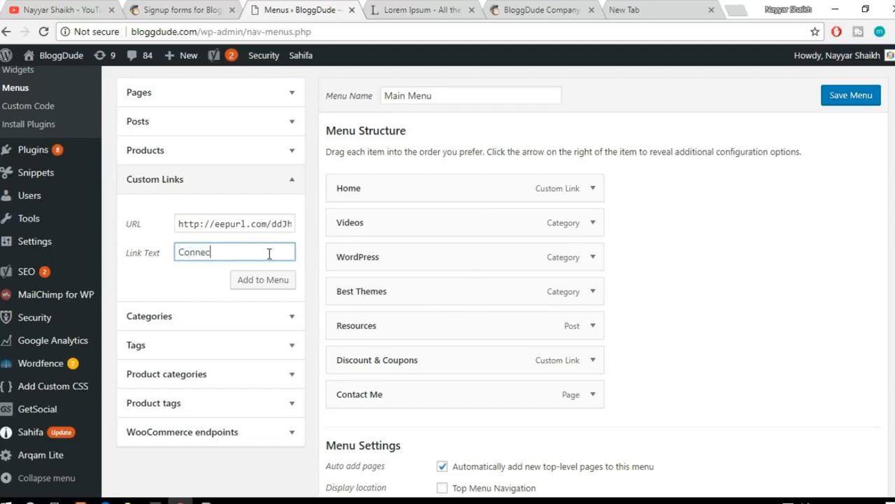
click(286, 280)
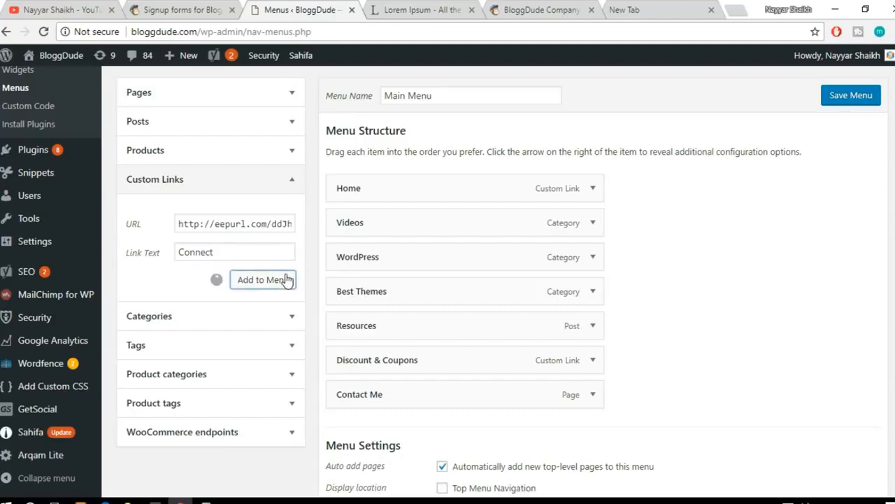
Step: Review the Main Menu's structure with the Connect item and save the menu
scroll(883, 280, down, 1)
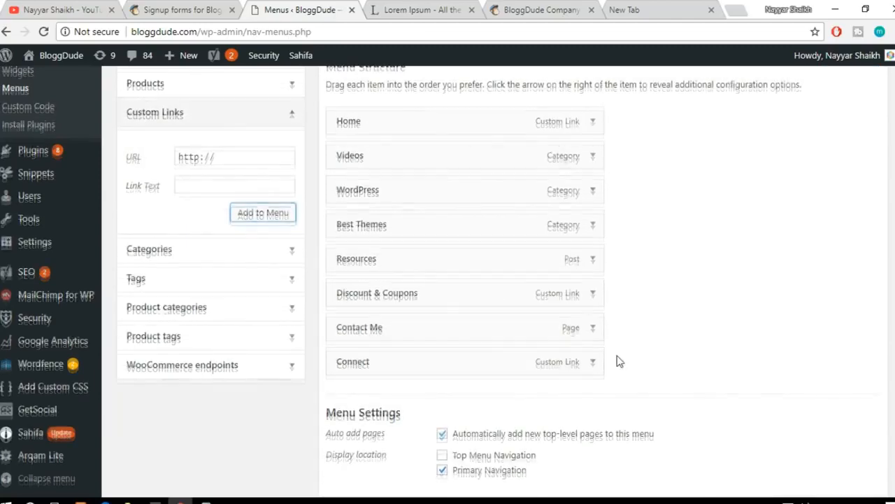
scroll(766, 295, up, 3)
scroll(783, 278, down, 3)
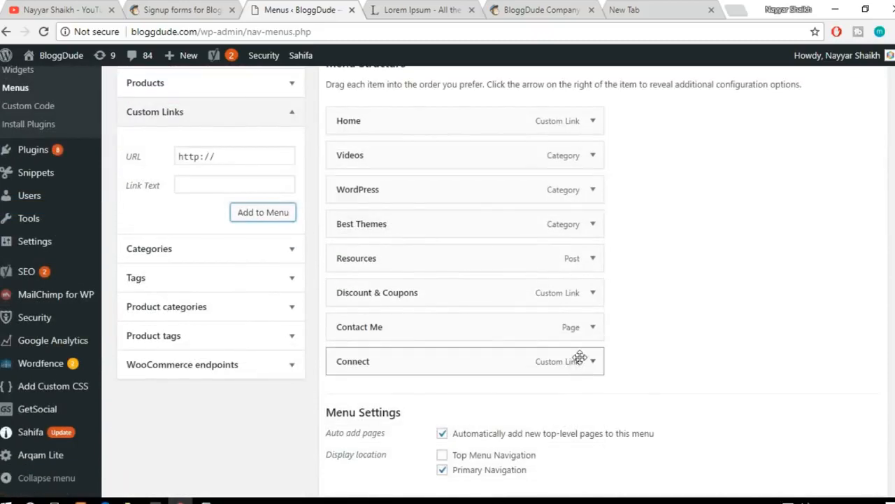
scroll(721, 343, up, 2)
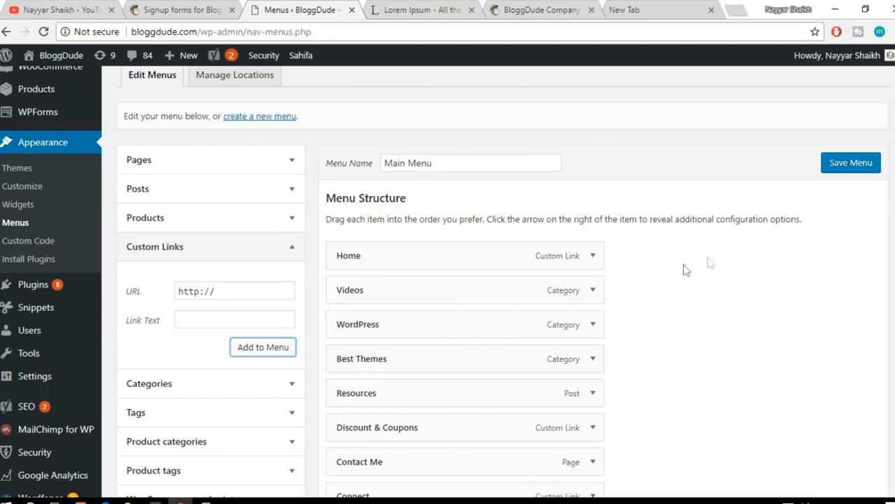
click(845, 167)
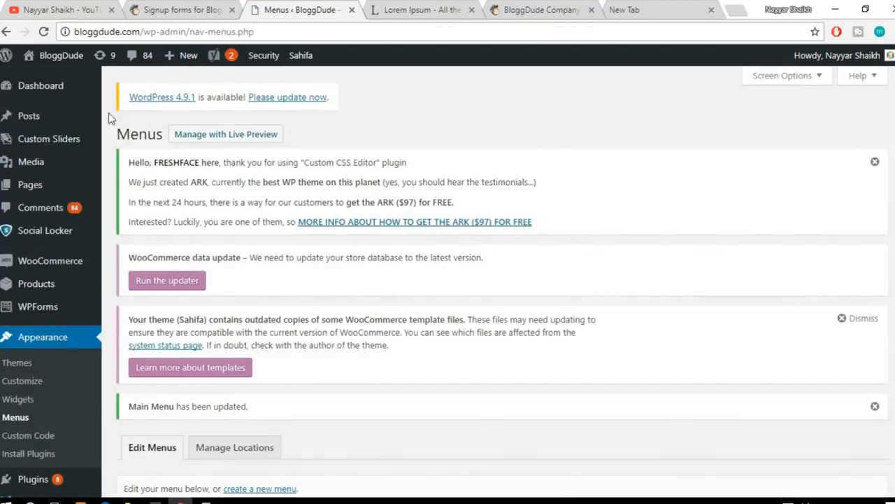
Step: Visit the BloggDude site and follow the Connect menu link to test the signup form's email field
mouse_move(60, 65)
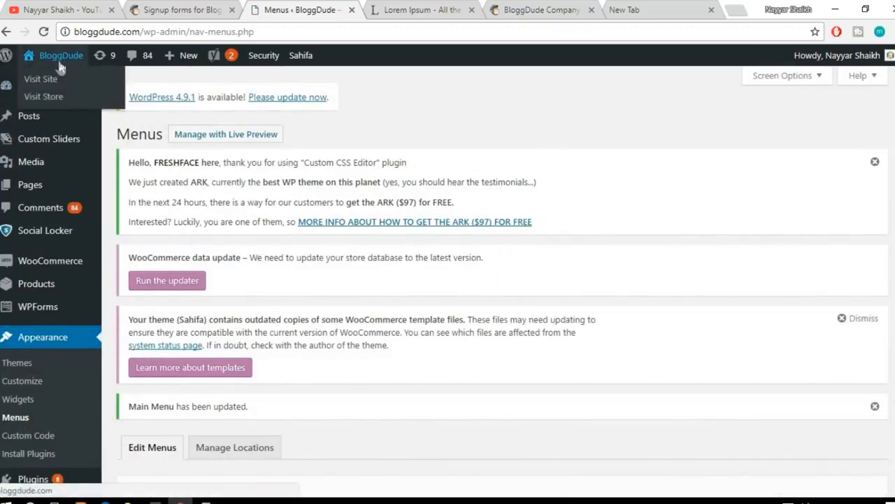
click(59, 79)
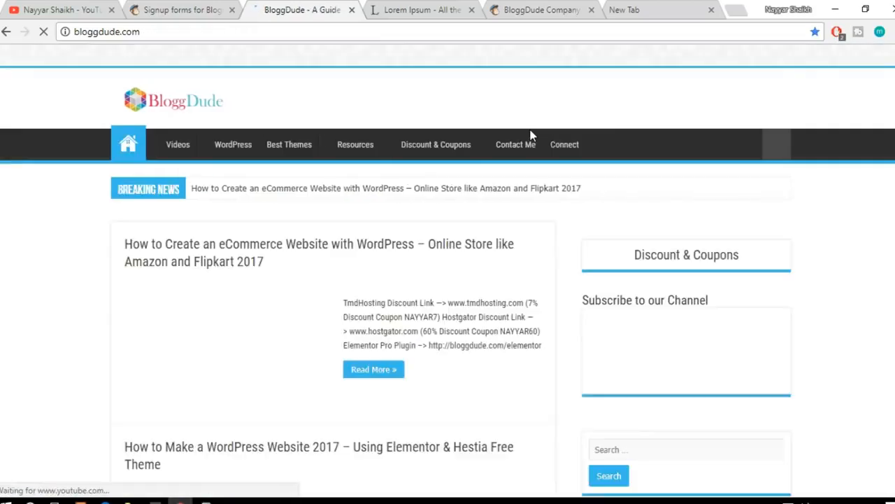
click(573, 148)
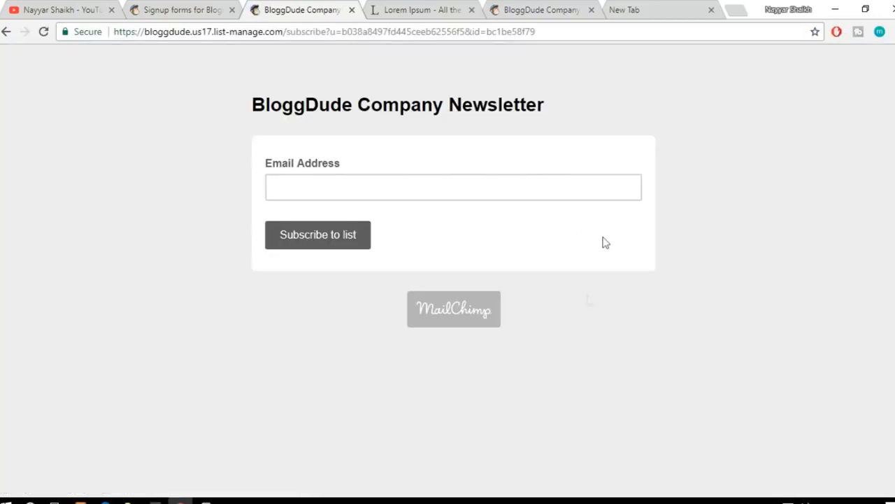
click(312, 192)
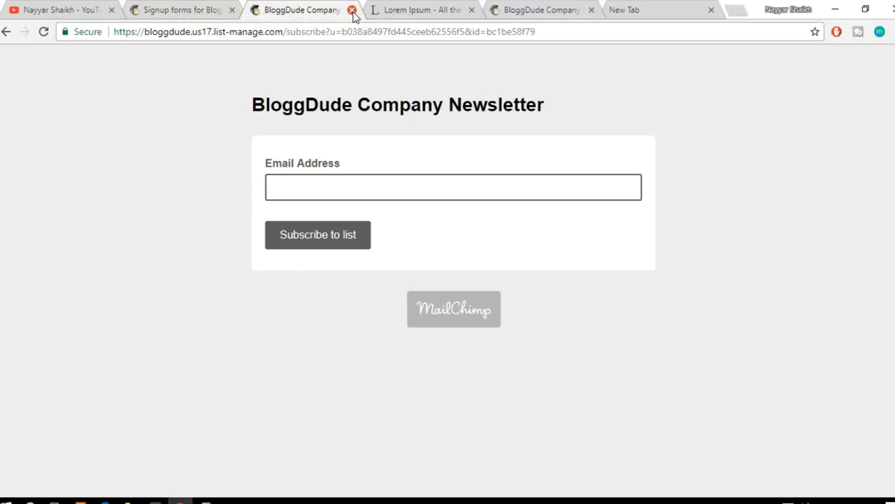
Step: Close the hosted signup form page and open the Embedded forms option for the BloggDude Company Newsletter list in MailChimp
click(351, 9)
click(162, 9)
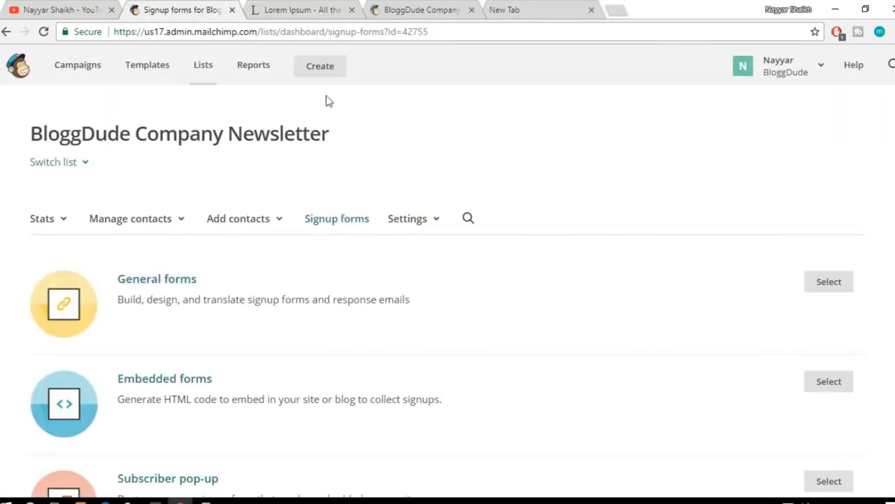
scroll(363, 231, down, 1)
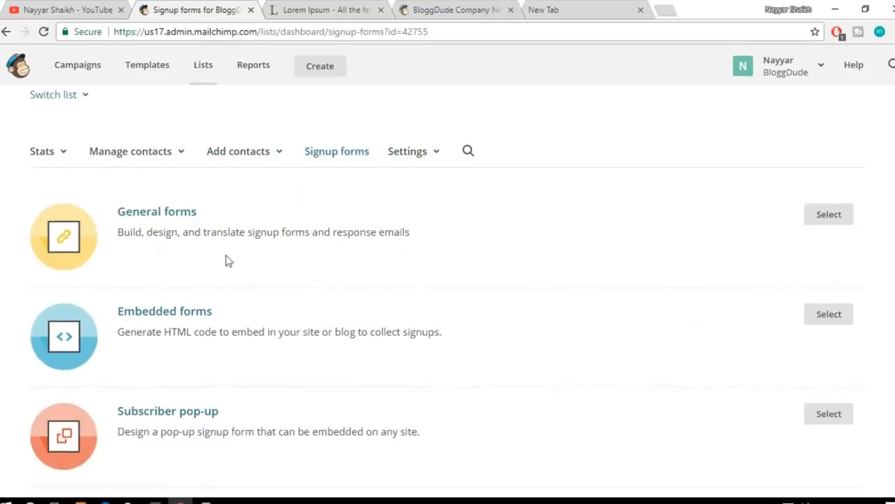
scroll(313, 299, down, 1)
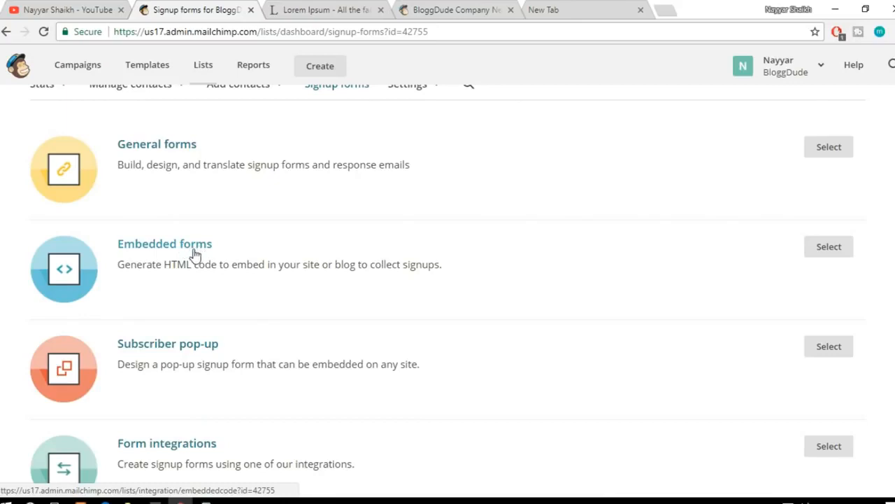
click(194, 249)
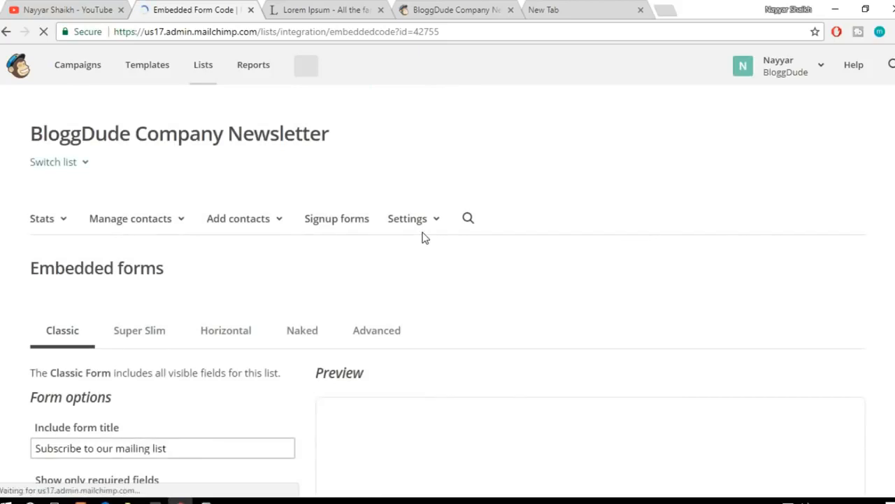
Step: Copy the full HTML code of the Classic embedded signup form
scroll(784, 306, down, 3)
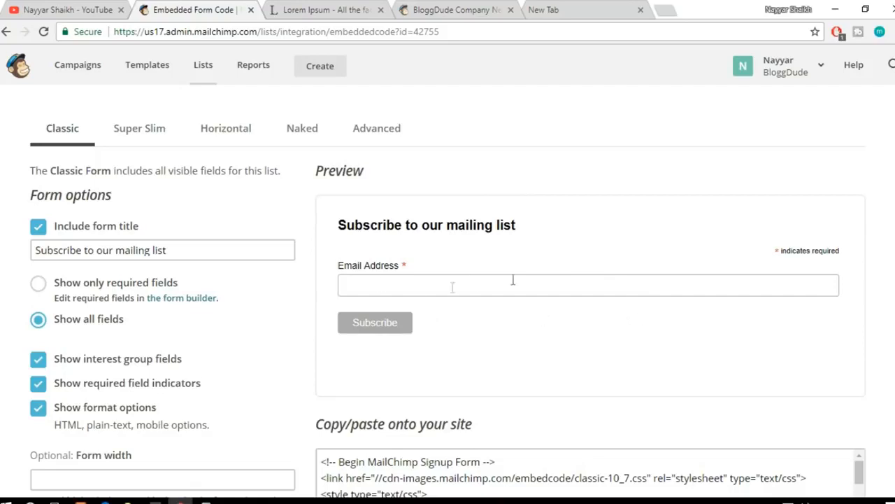
scroll(578, 304, down, 2)
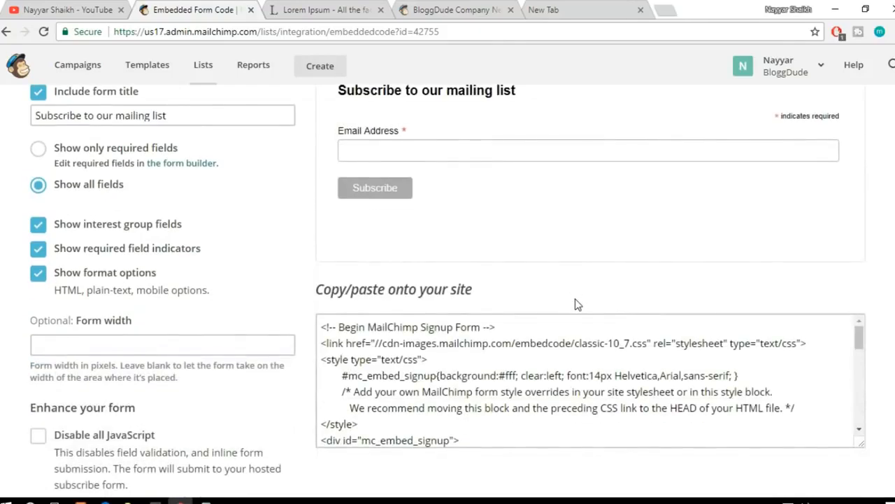
click(480, 403)
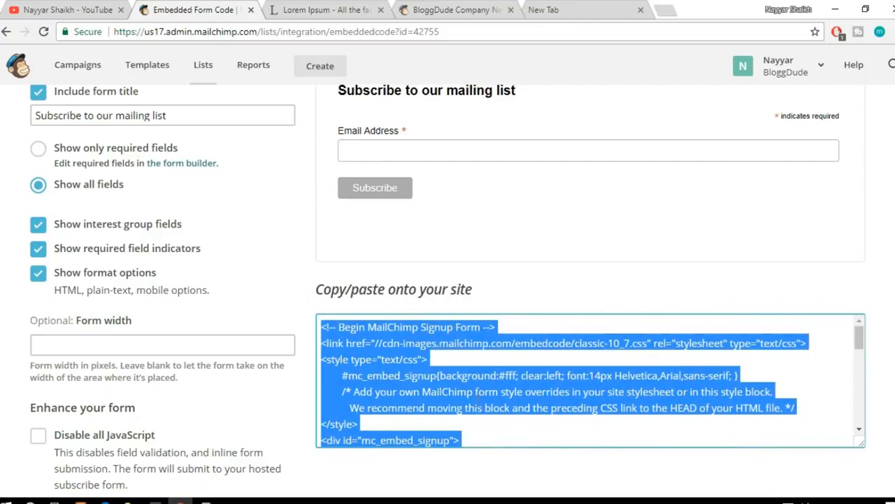
scroll(435, 365, down, 3)
scroll(435, 365, up, 3)
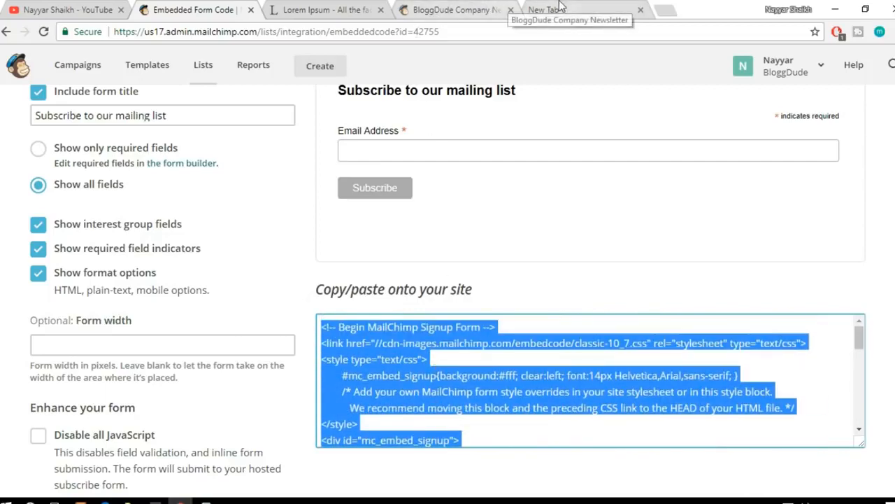
Step: Go to bloggdude.com in the tab showing the hosted signup form and open the site's WordPress widget settings
click(431, 9)
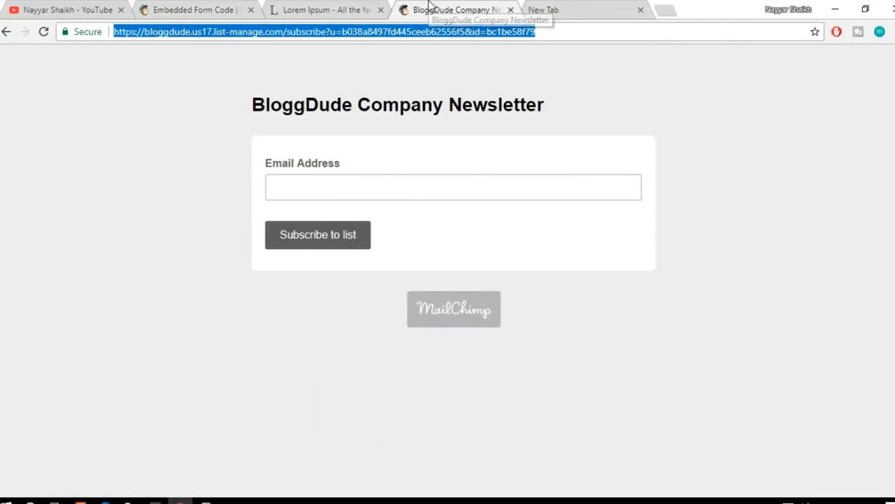
click(5, 35)
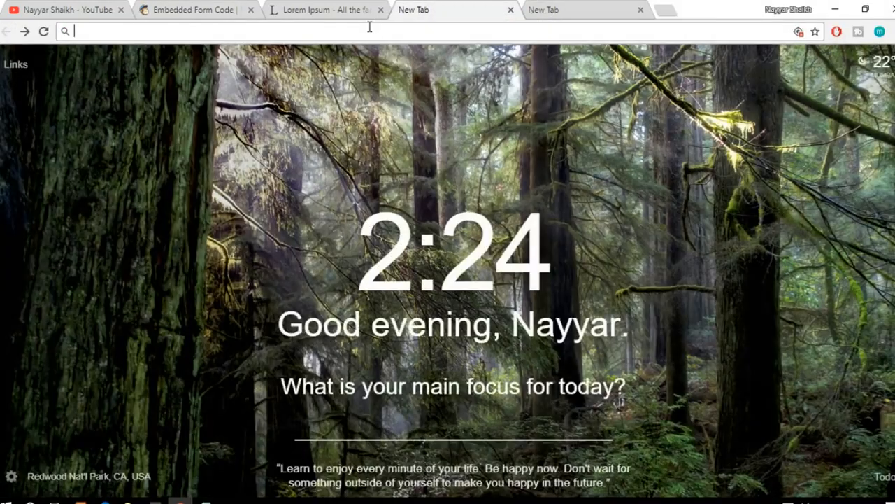
click(370, 31)
text(bloggdude.com)
key(Return)
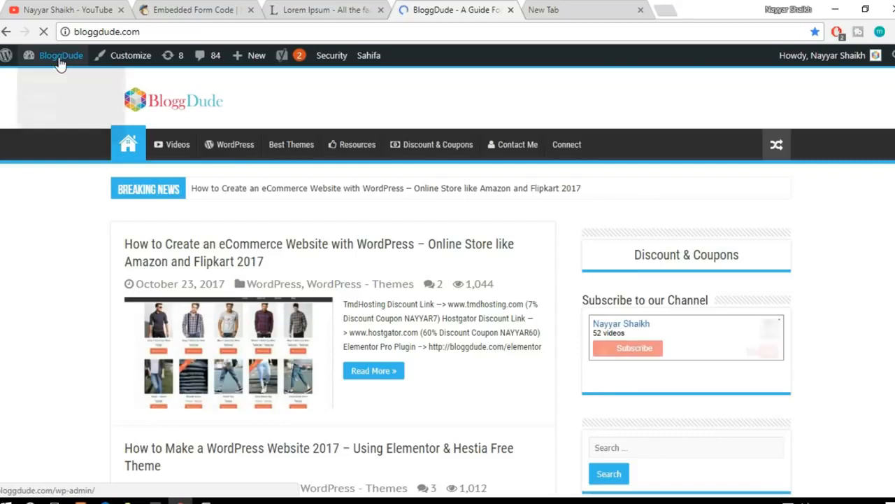
mouse_move(53, 65)
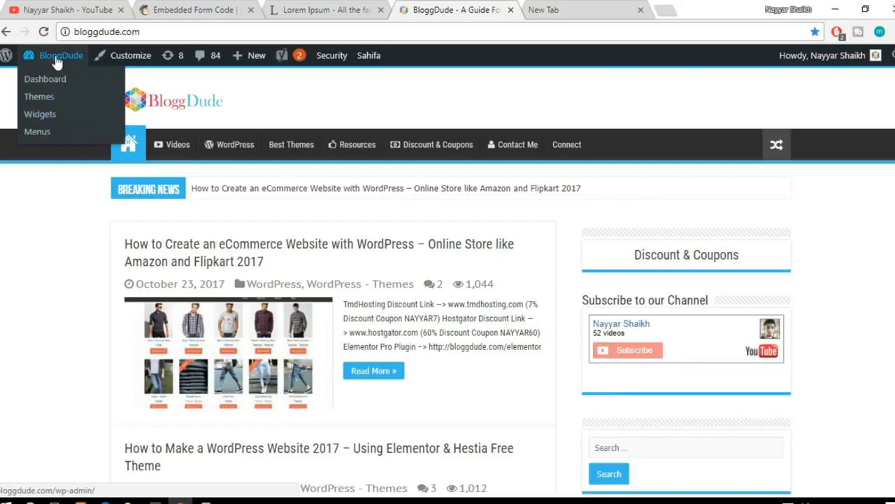
click(46, 116)
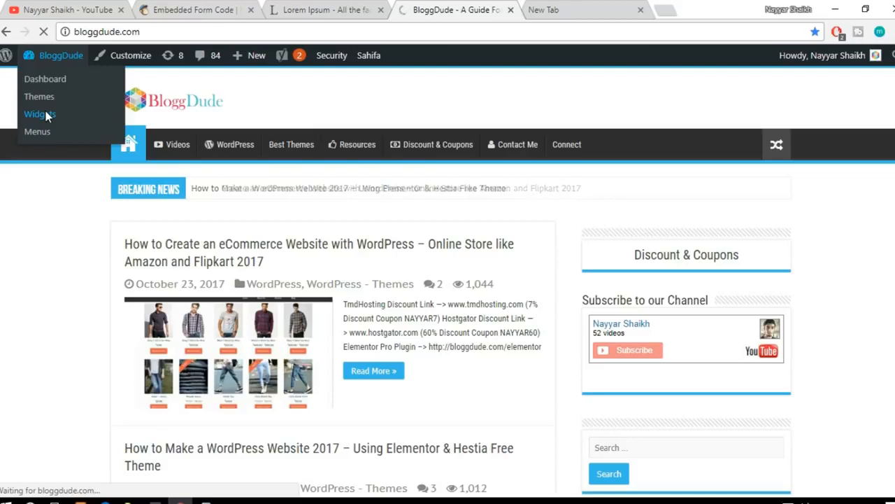
Step: Add a Custom HTML widget to the Primary Widget Area
scroll(748, 302, down, 4)
scroll(748, 302, down, 2)
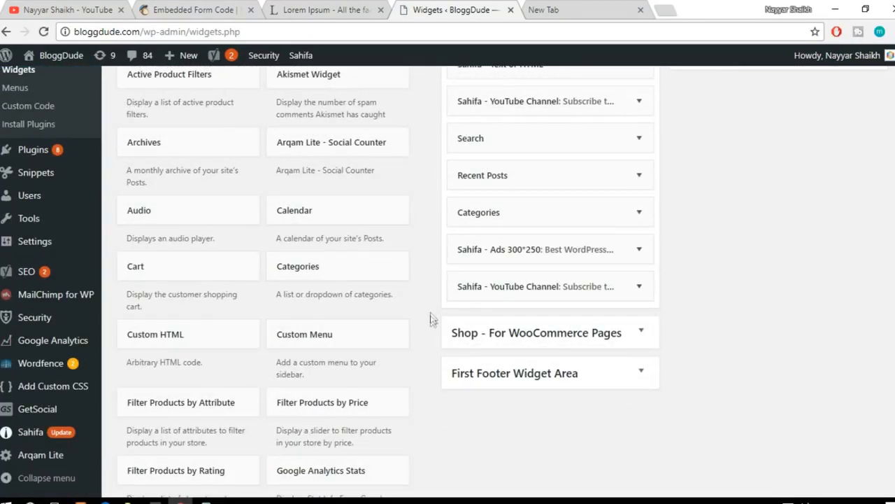
scroll(447, 354, down, 1)
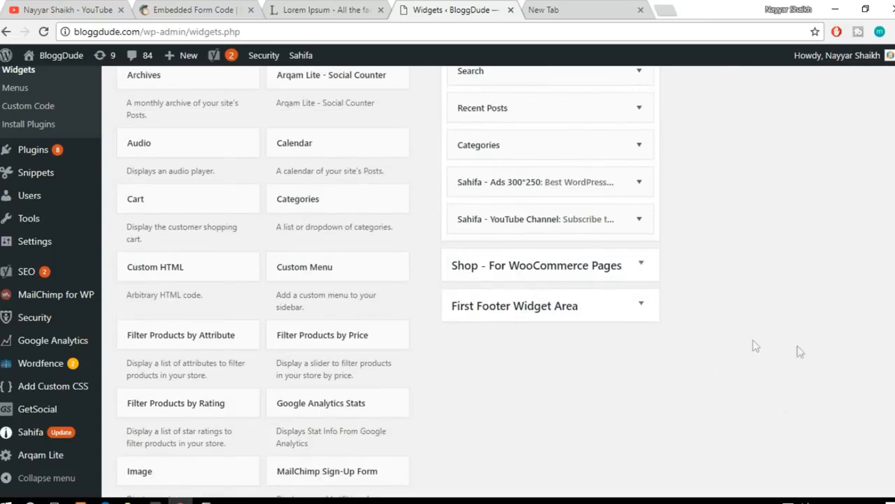
click(189, 279)
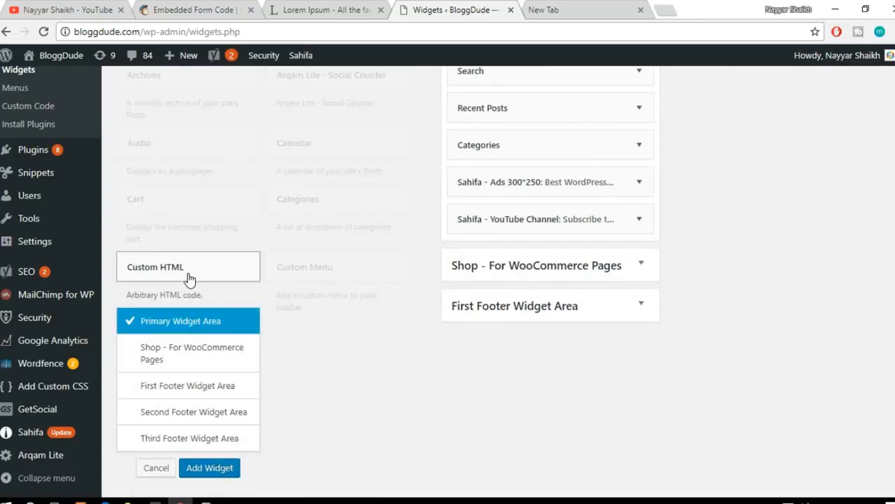
scroll(210, 308, down, 1)
click(212, 404)
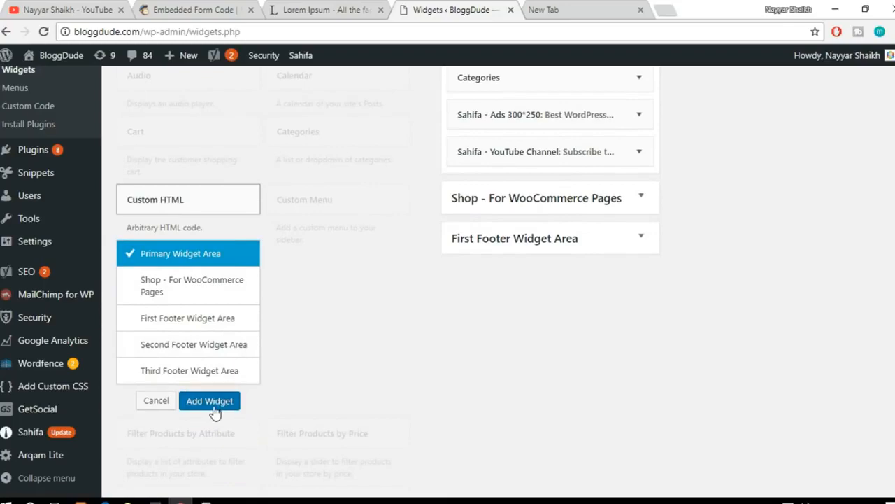
Step: Paste the MailChimp embed code into the Custom HTML widget's content, save the widget and collapse it
click(520, 296)
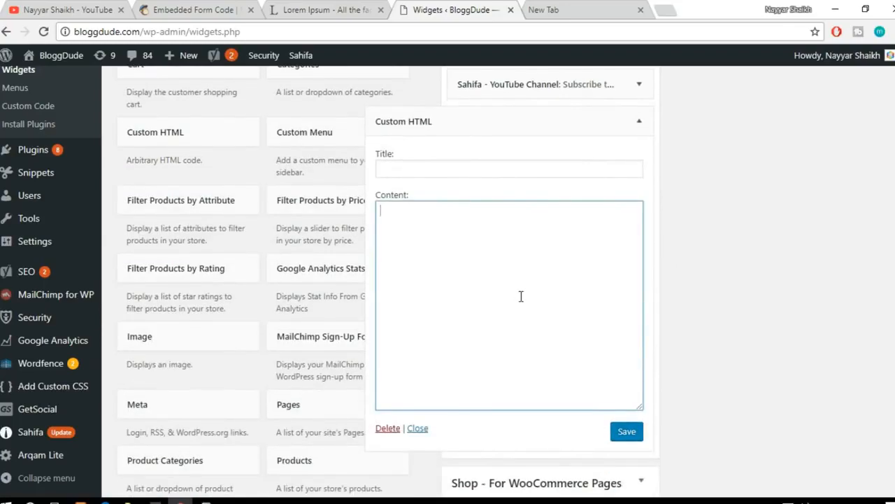
key(ctrl+v)
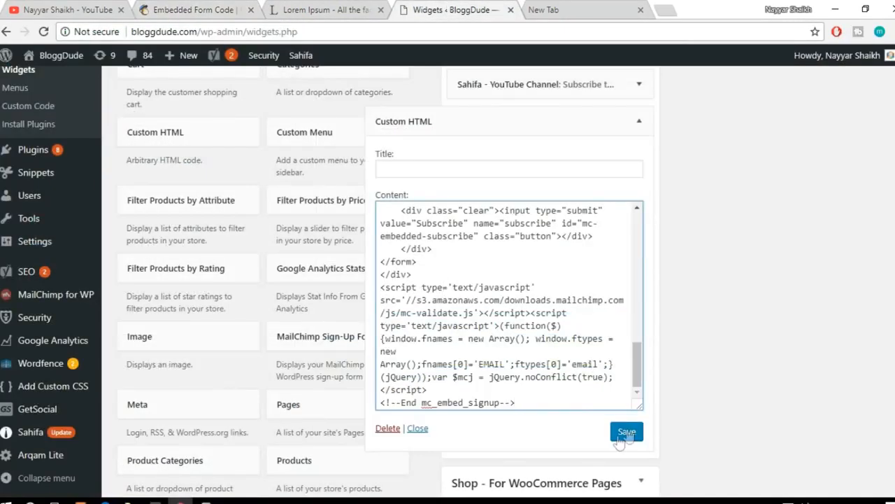
click(625, 431)
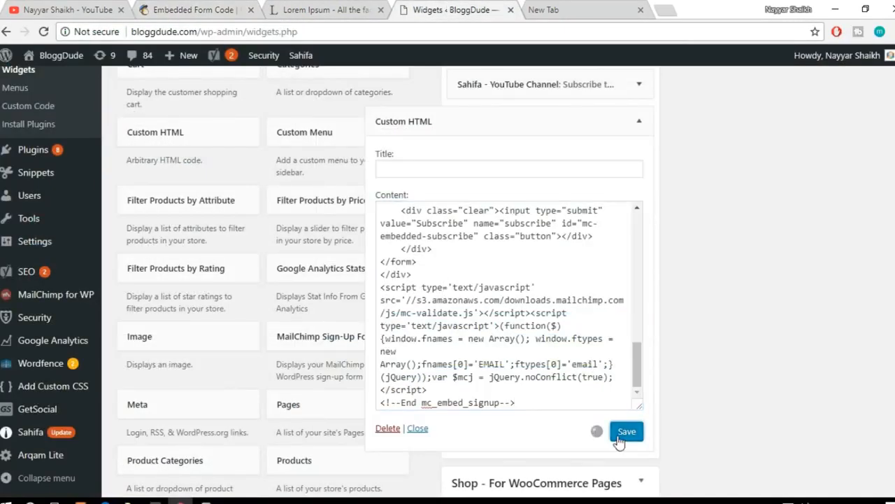
click(640, 121)
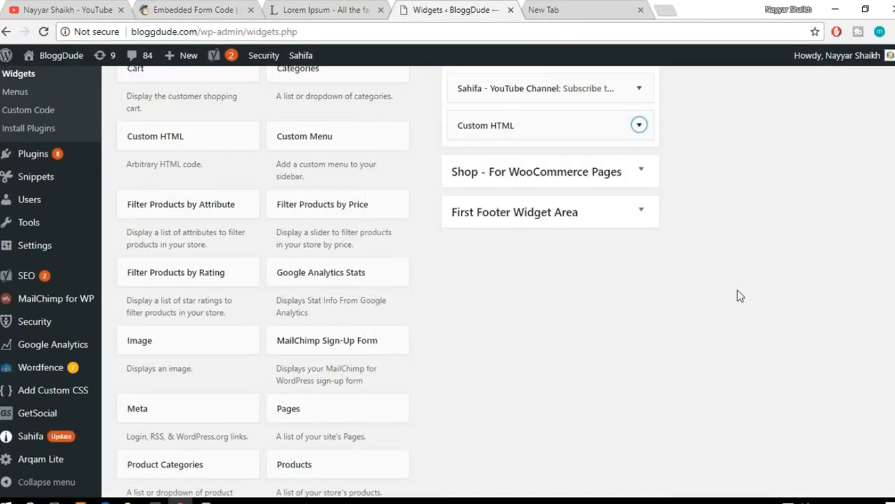
Step: Move the Custom HTML widget to the first position in the Primary Widget Area
scroll(699, 308, up, 3)
scroll(643, 340, up, 1)
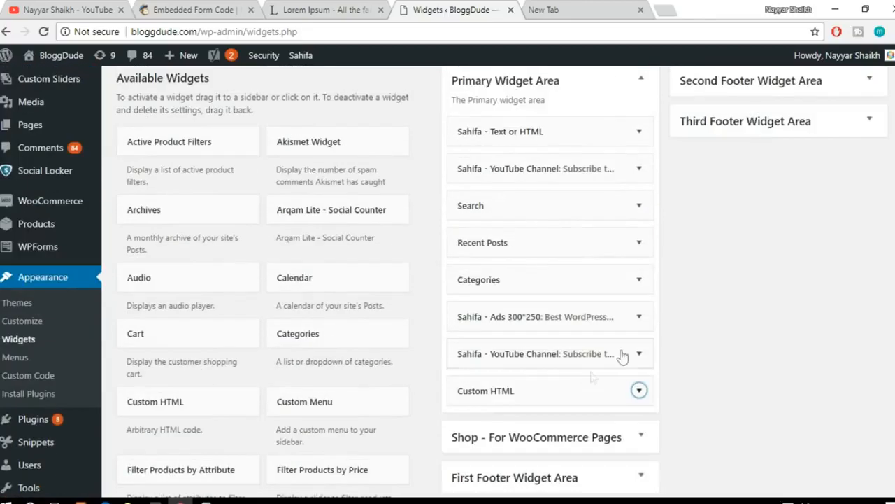
drag(567, 390, 571, 120)
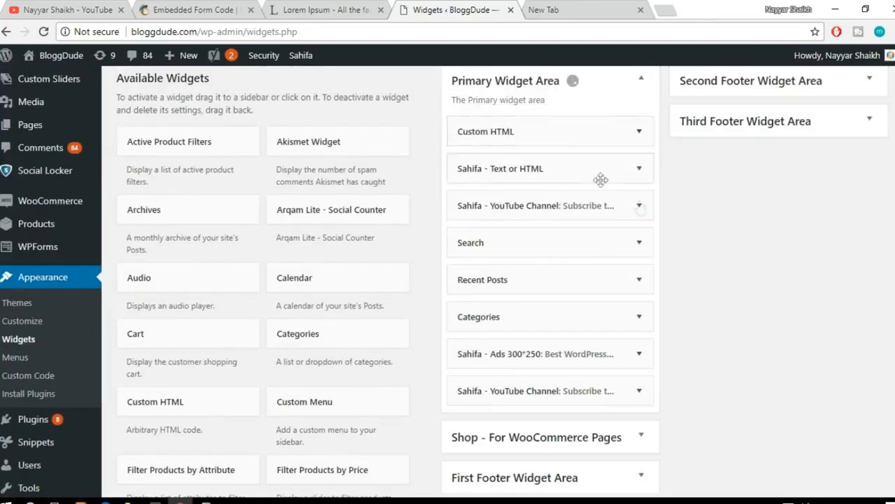
Step: Open the BloggDude site in a new browser tab and test the email field of the sidebar's mailing list form
mouse_move(56, 56)
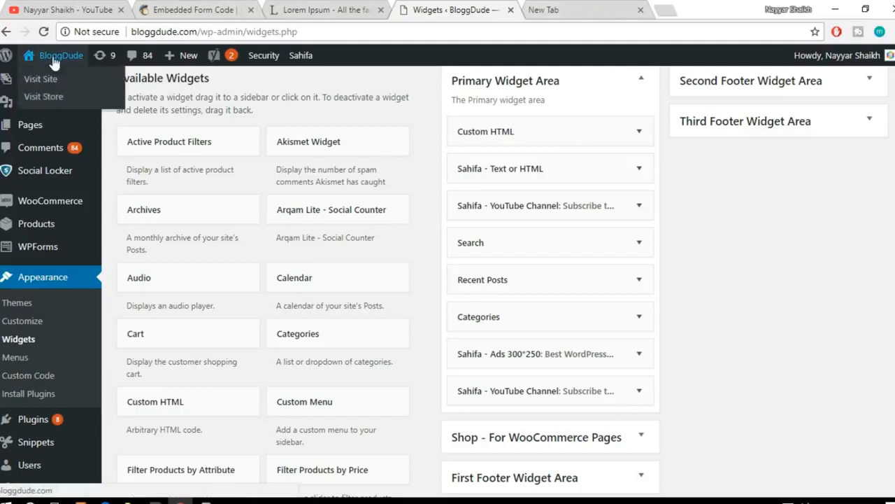
right_click(58, 91)
click(105, 94)
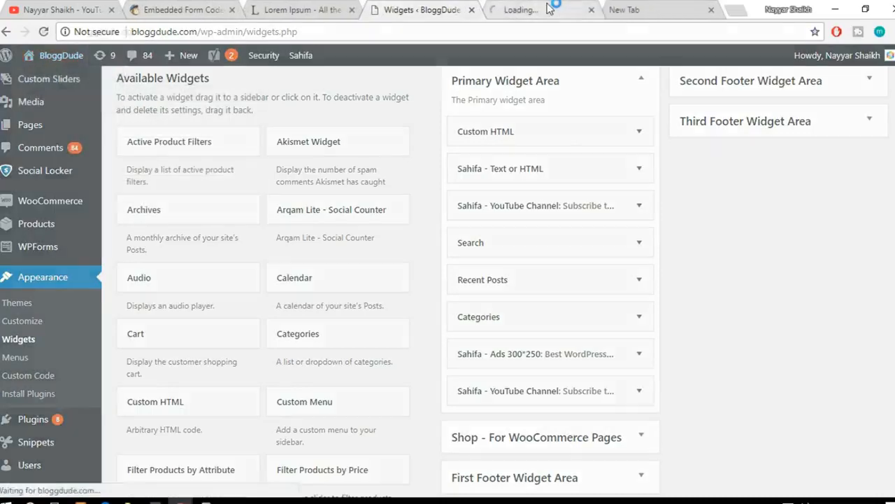
key(ctrl+Tab)
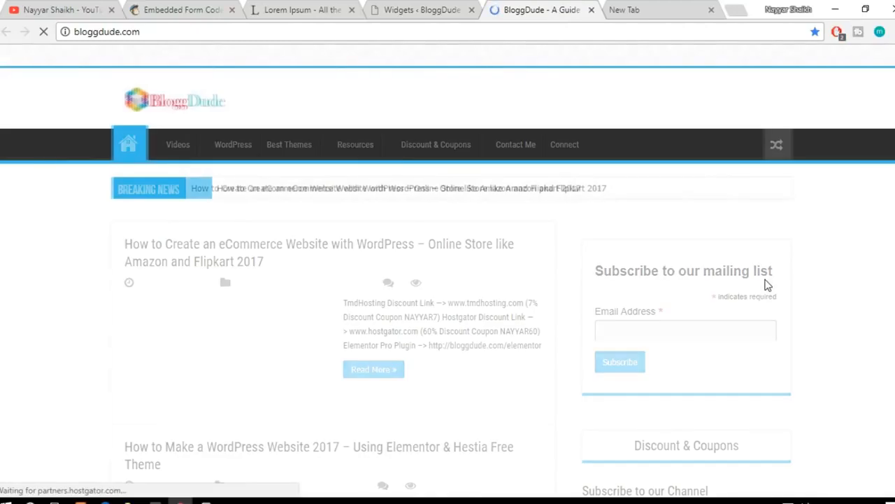
click(659, 329)
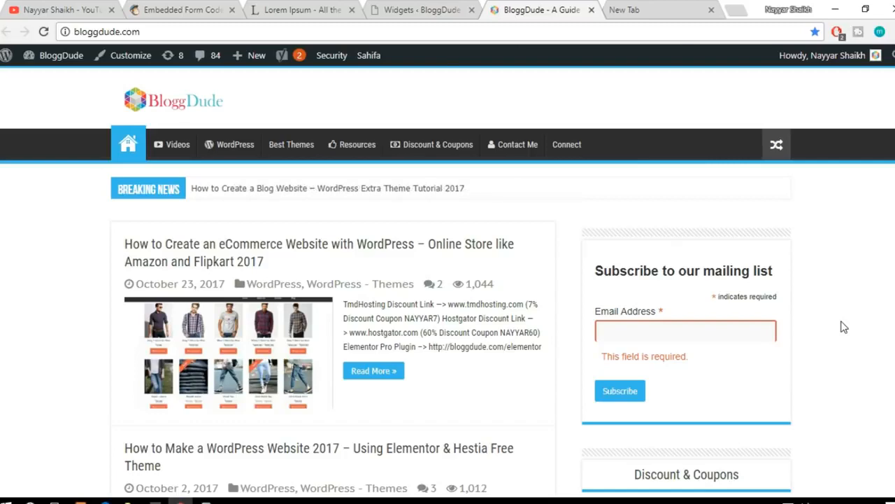
Step: Compare MailChimp's embedded form preview with the subscribe form displayed in the BloggDude site's sidebar
click(176, 6)
click(470, 212)
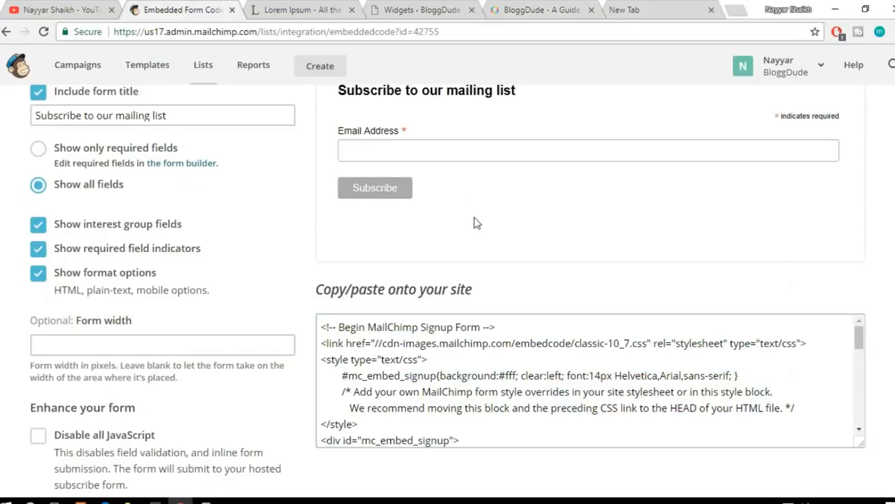
scroll(420, 252, up, 2)
click(441, 7)
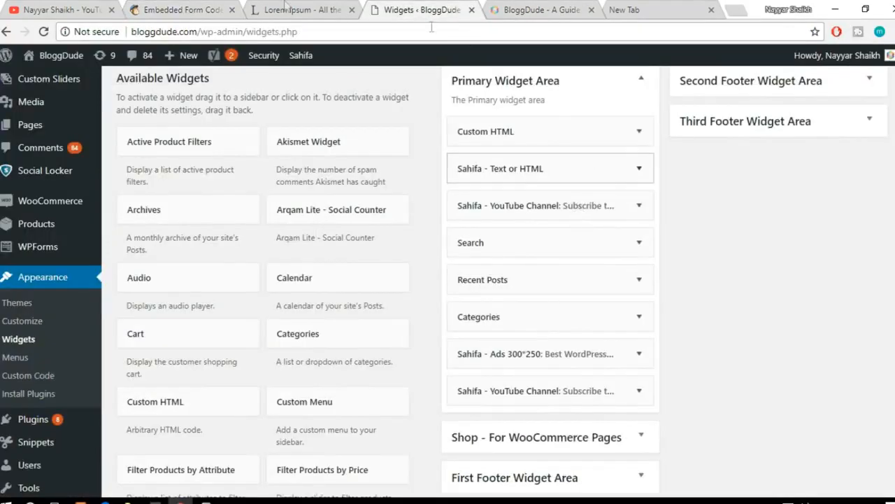
click(294, 9)
click(539, 10)
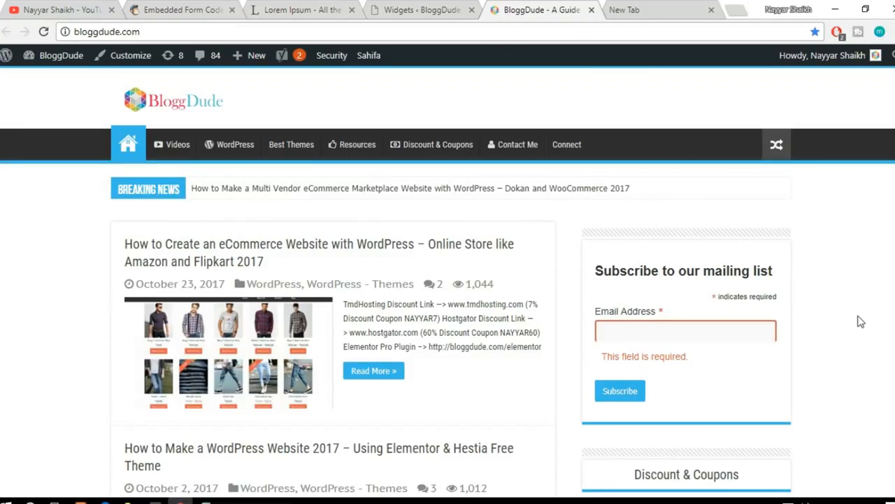
scroll(860, 321, down, 1)
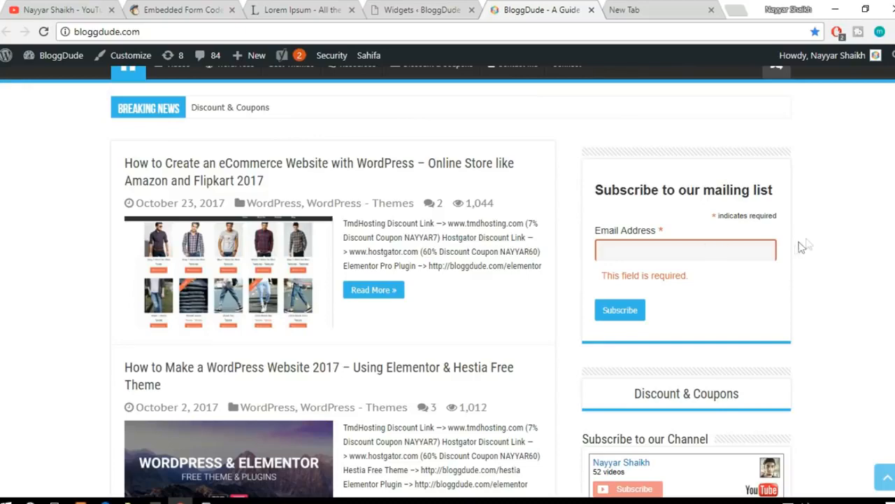
scroll(813, 284, up, 1)
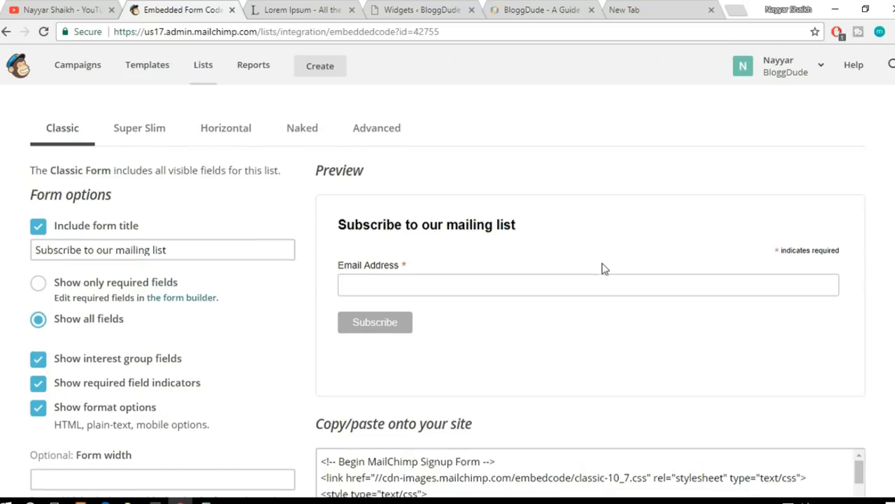
scroll(605, 273, down, 1)
Step: Return to the newsletter list's Signup forms page in MailChimp and locate the Subscriber pop-up option
scroll(607, 280, up, 3)
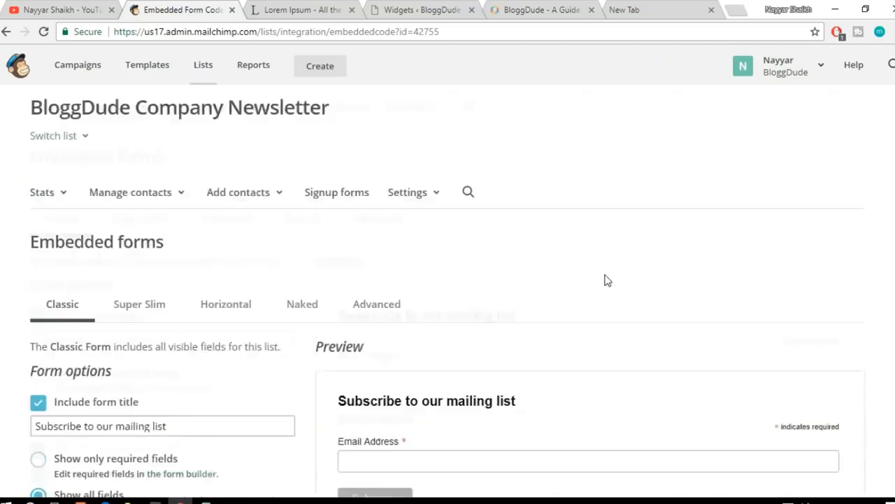
click(347, 221)
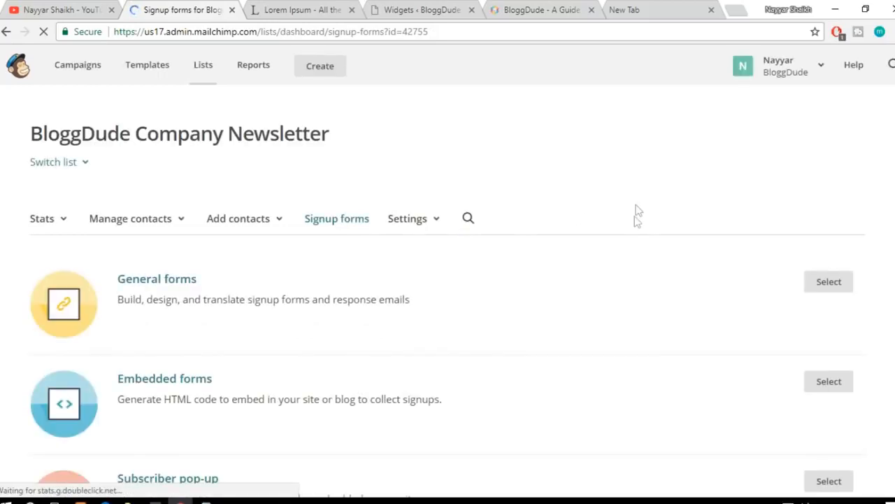
scroll(616, 251, down, 2)
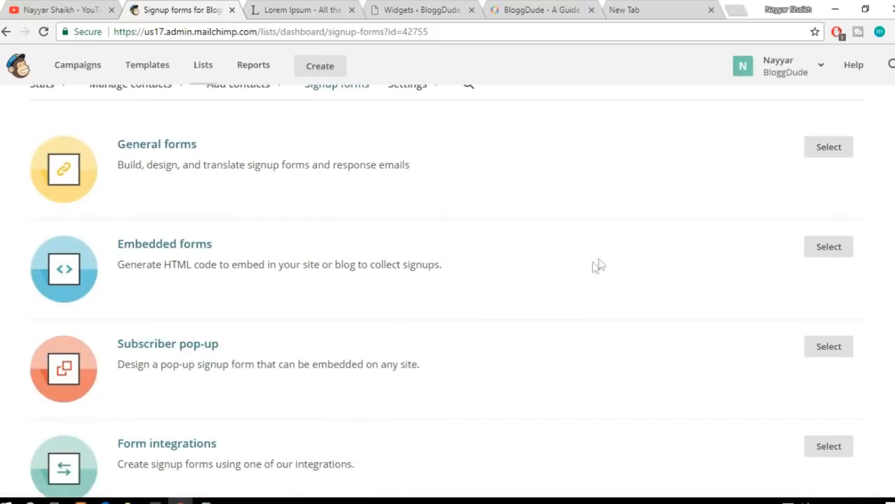
Step: Open the editor for the Subscriber pop-up form and look over the default design in the desktop preview
click(196, 353)
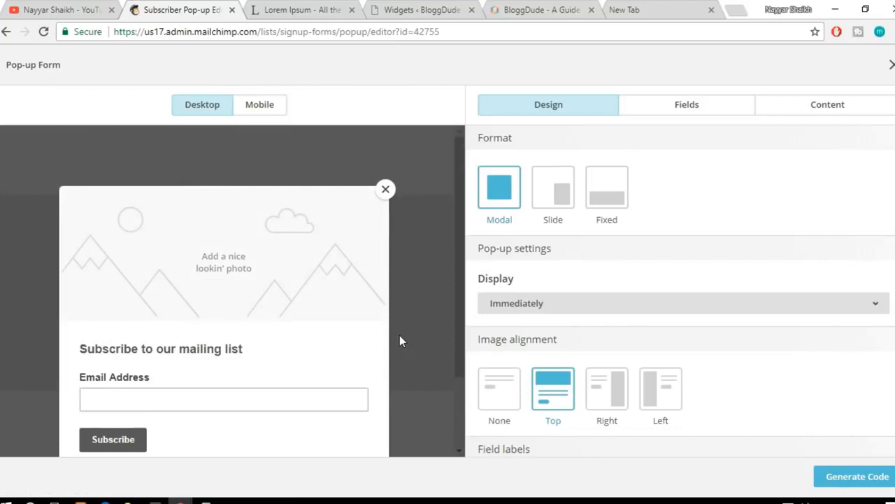
scroll(362, 349, down, 2)
scroll(350, 341, down, 1)
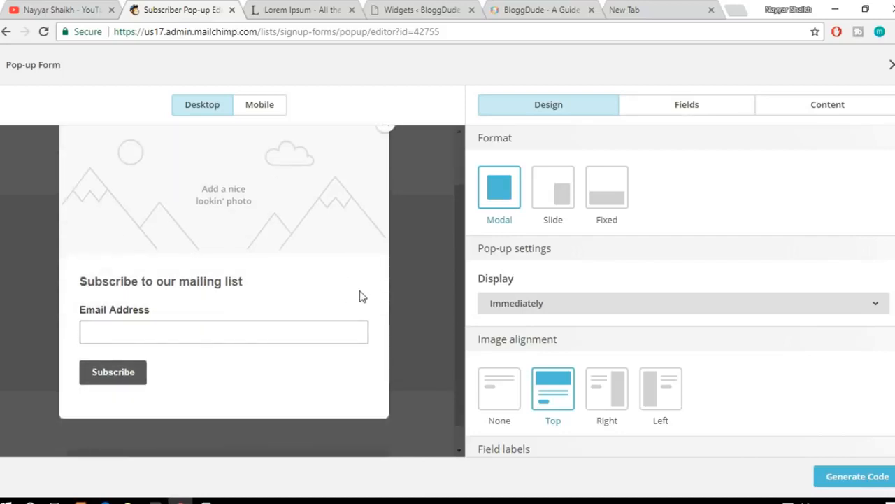
scroll(266, 254, up, 1)
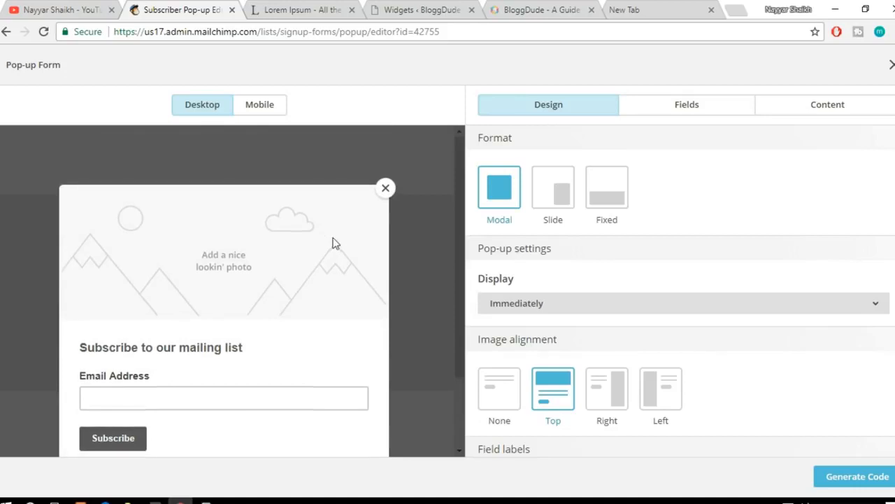
scroll(336, 244, down, 1)
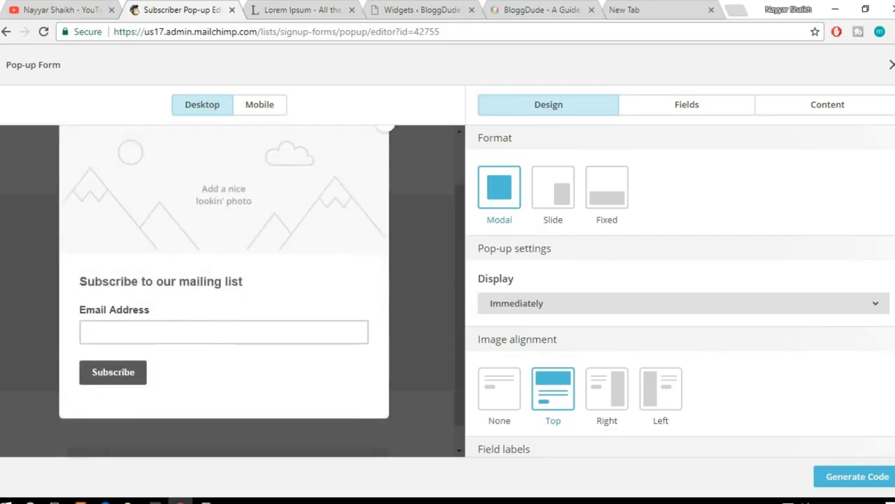
scroll(373, 247, up, 1)
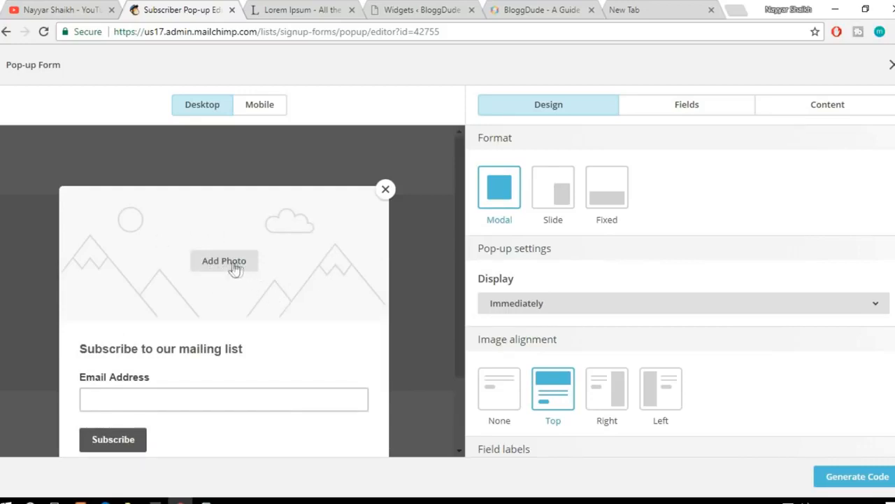
Step: Insert the Elementor image from My Files as the pop-up form's photo and check it in the preview
click(234, 270)
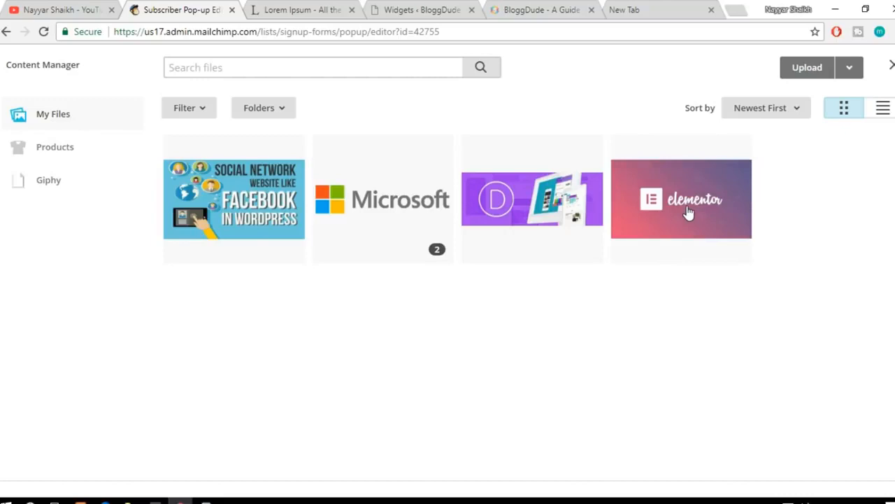
click(689, 213)
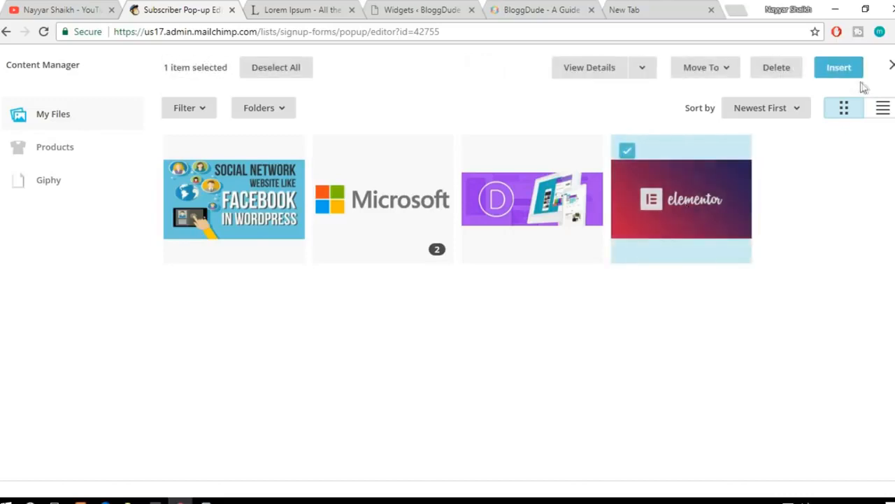
click(852, 73)
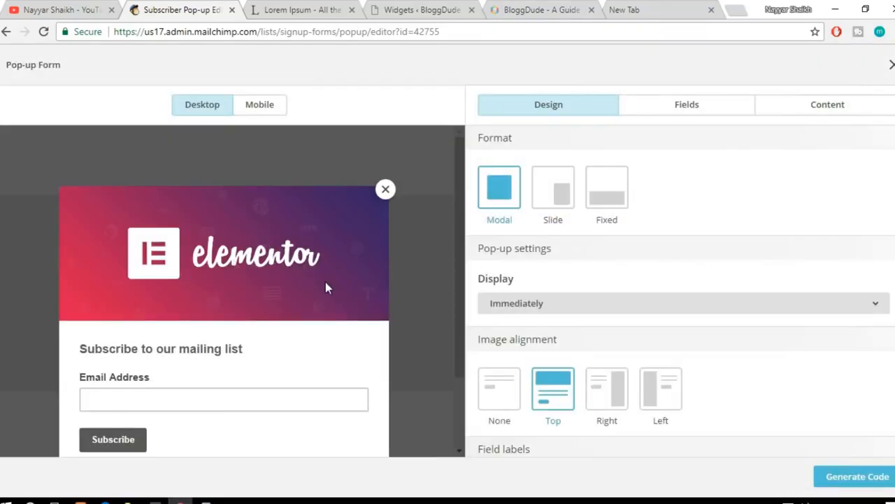
scroll(325, 287, down, 2)
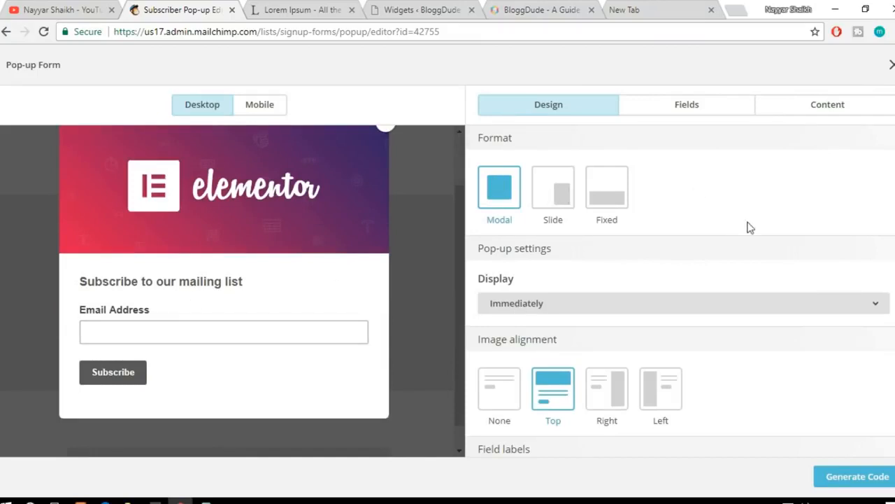
Step: Preview the pop-up in the Slide and Fixed formats and set the format back to Modal
click(564, 216)
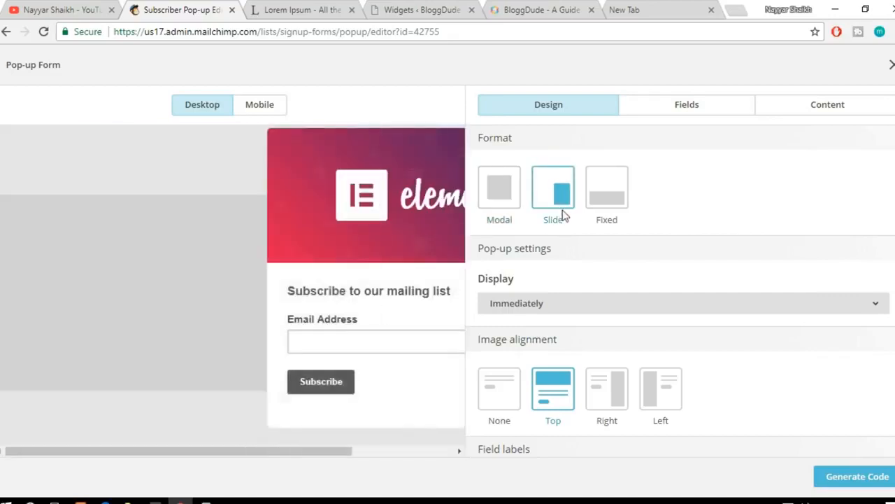
click(558, 192)
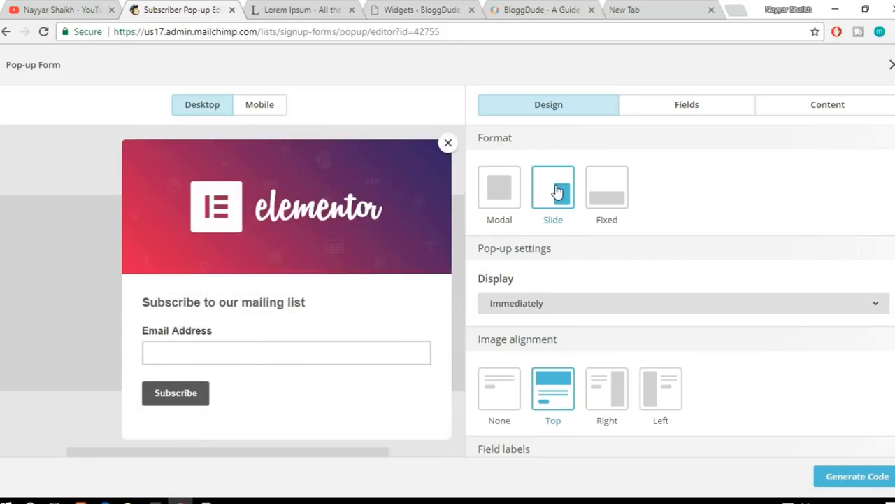
click(615, 199)
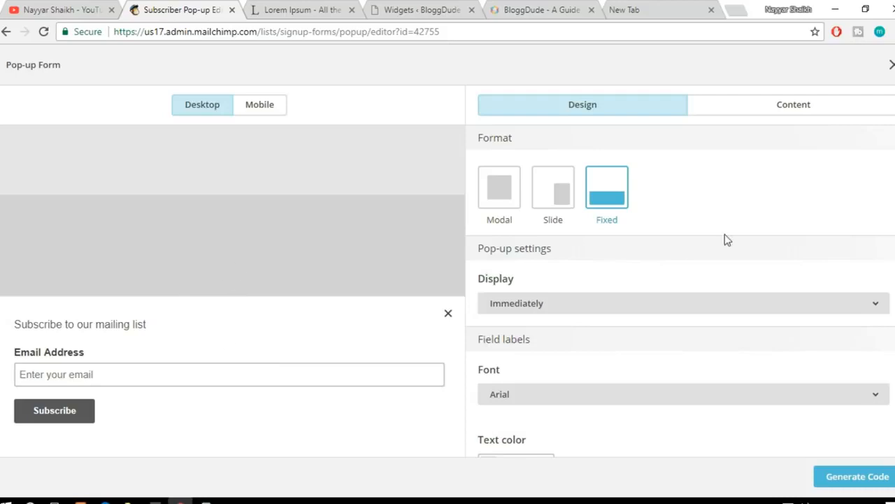
click(500, 188)
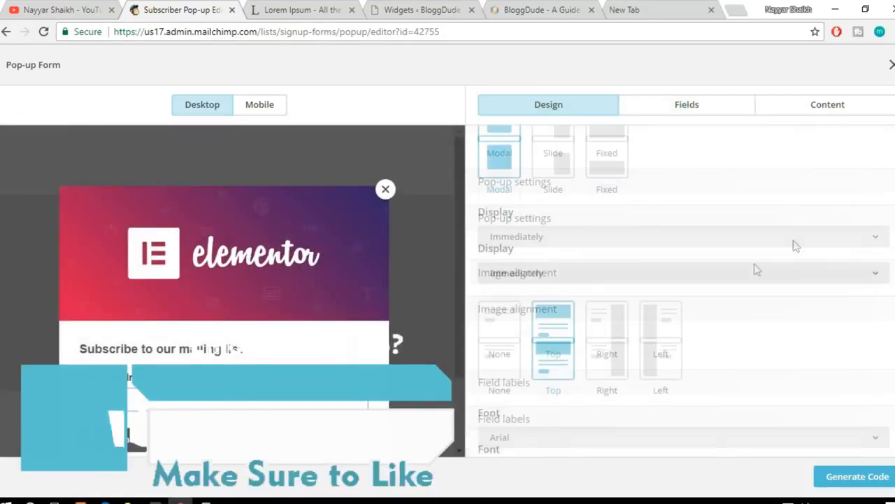
Step: Set the pop-up's display timing to After 5 seconds, trying After 20 seconds first
click(566, 238)
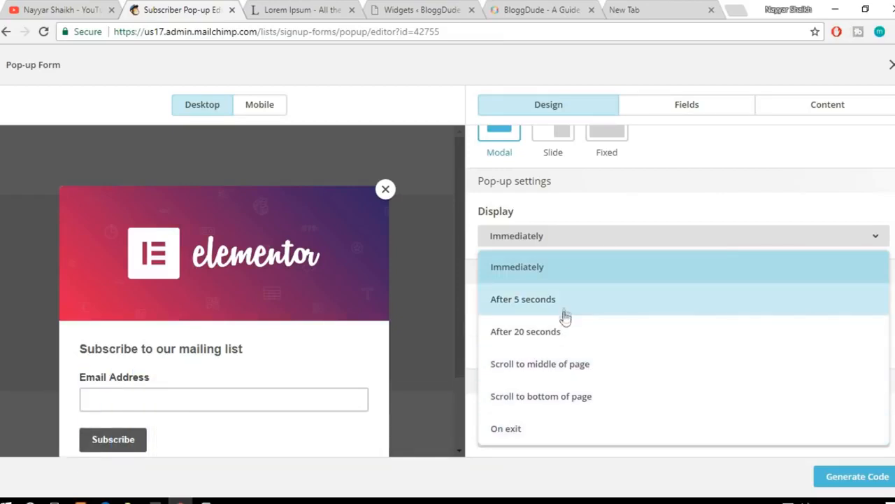
click(558, 341)
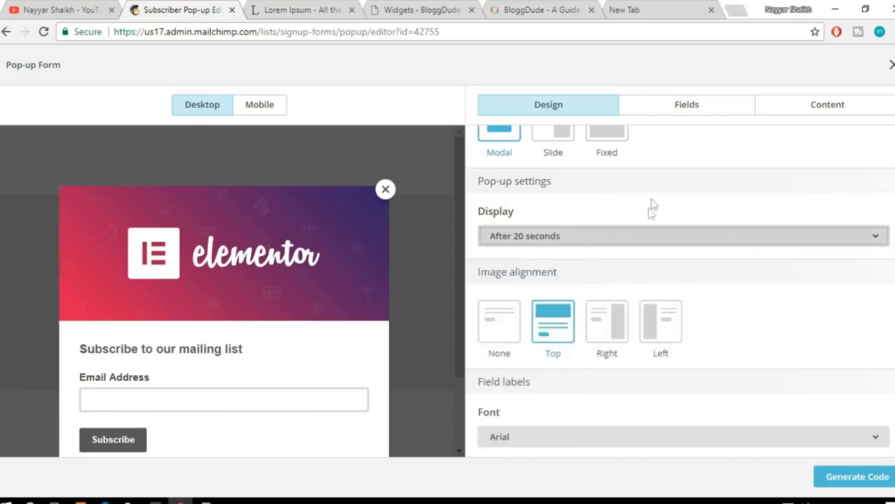
click(565, 236)
click(551, 301)
Step: Preview the pop-up image with Right and Left alignment and set the alignment back to Top
scroll(776, 273, down, 1)
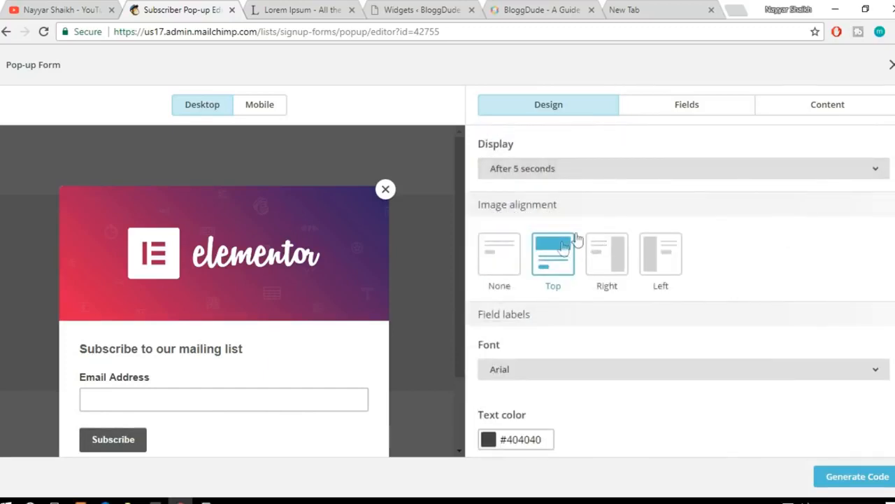
click(606, 265)
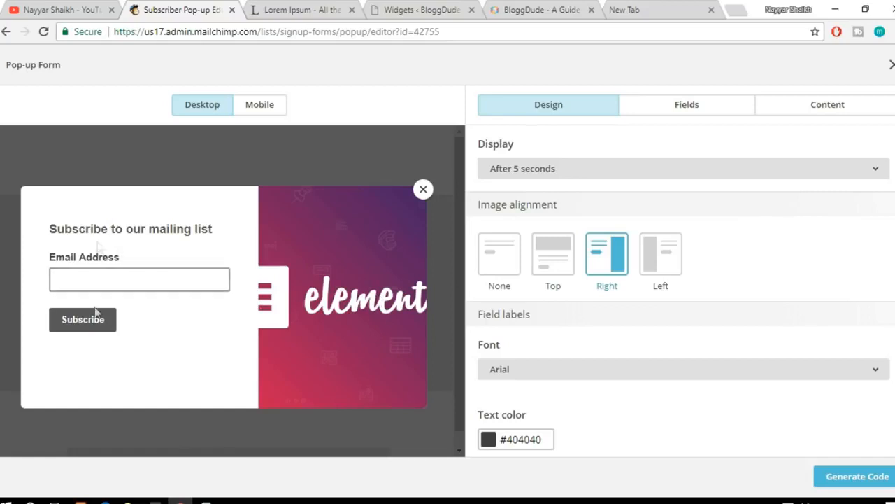
click(666, 262)
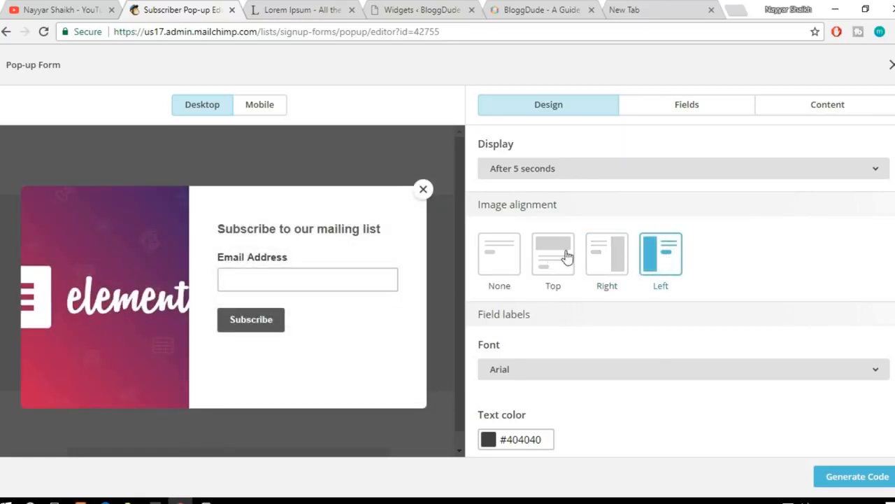
click(563, 257)
Step: Make the pop-up form's Subscribe button full width in the button style settings
scroll(810, 305, down, 3)
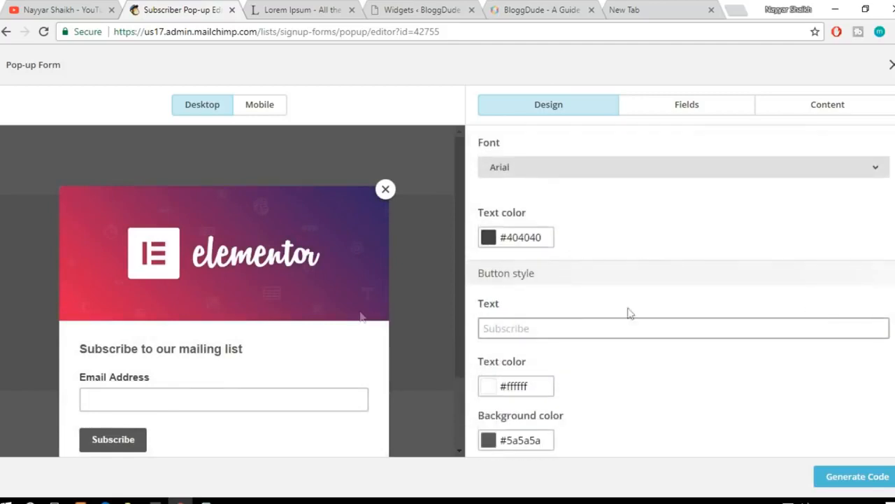
scroll(358, 318, down, 2)
scroll(557, 274, down, 1)
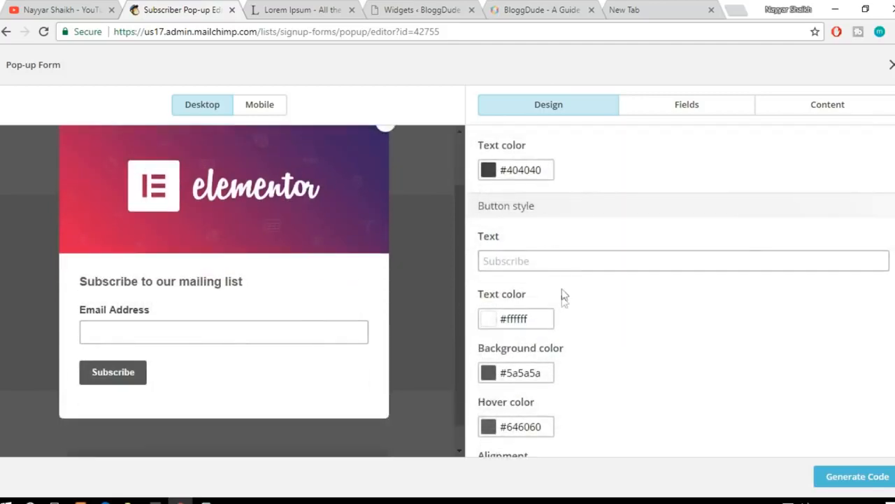
scroll(565, 336, down, 3)
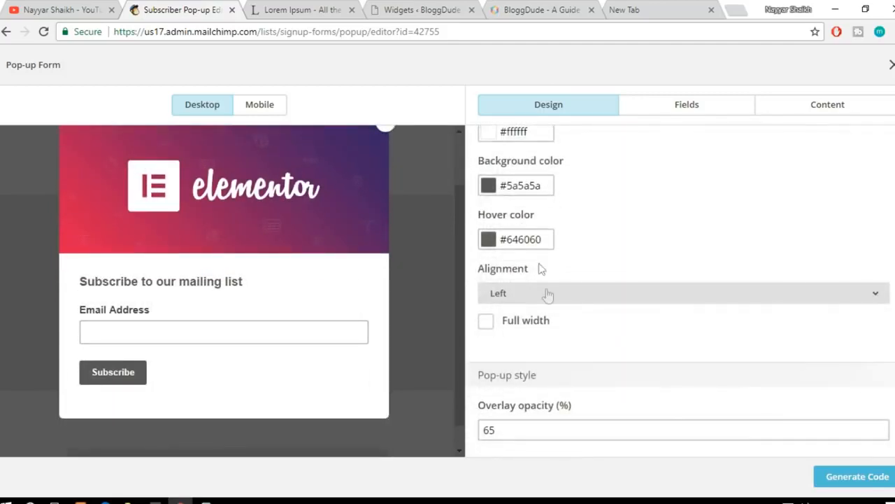
click(498, 326)
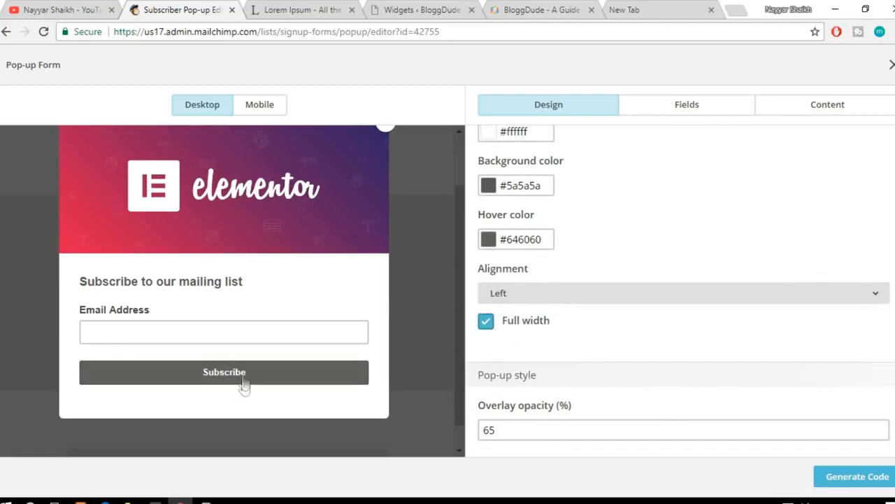
click(489, 324)
click(486, 323)
Step: Generate the embed code for the pop-up form and copy all of it
scroll(861, 381, up, 9)
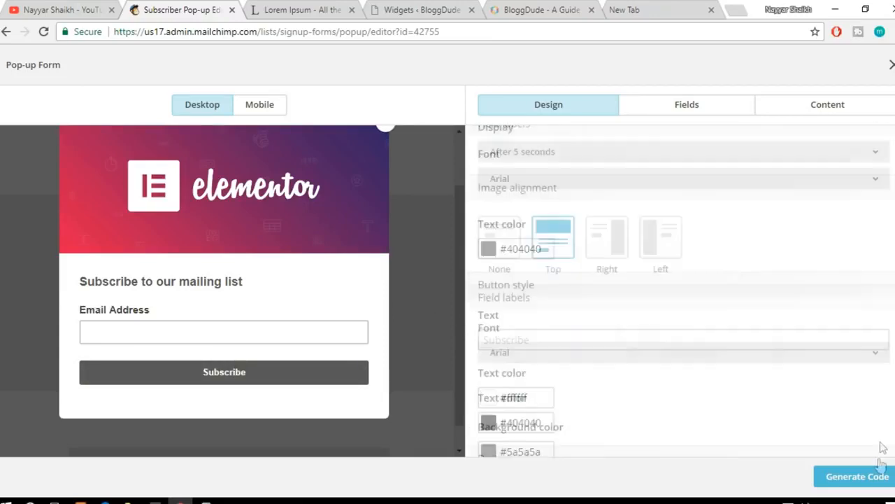
click(856, 482)
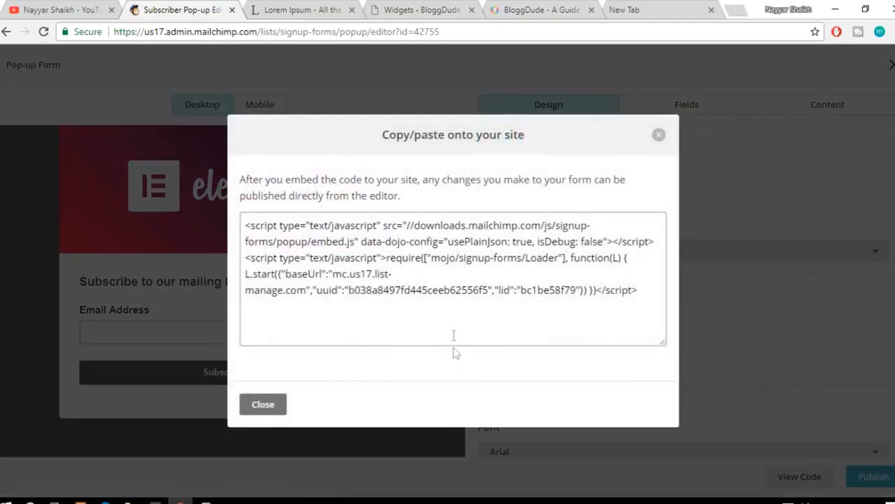
click(452, 287)
key(ctrl+c)
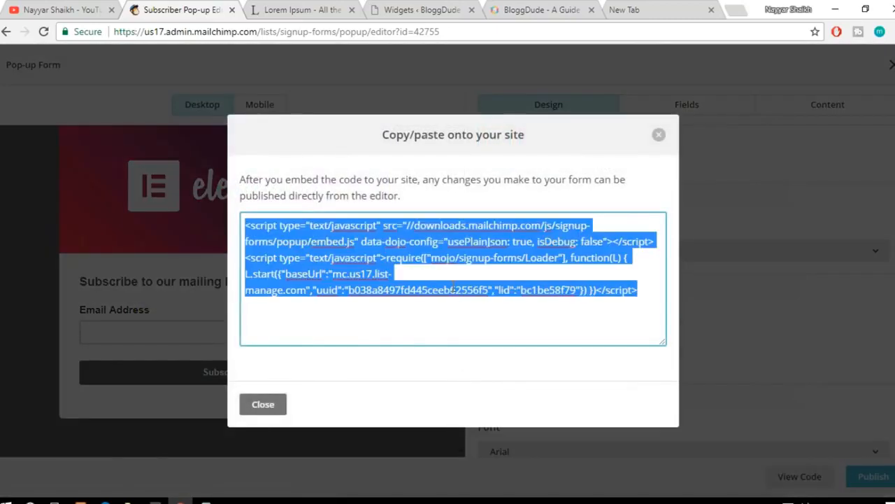
Step: Replace the content of the Custom HTML widget in WordPress's Primary Widget Area with the copied pop-up code and save the widget
click(409, 9)
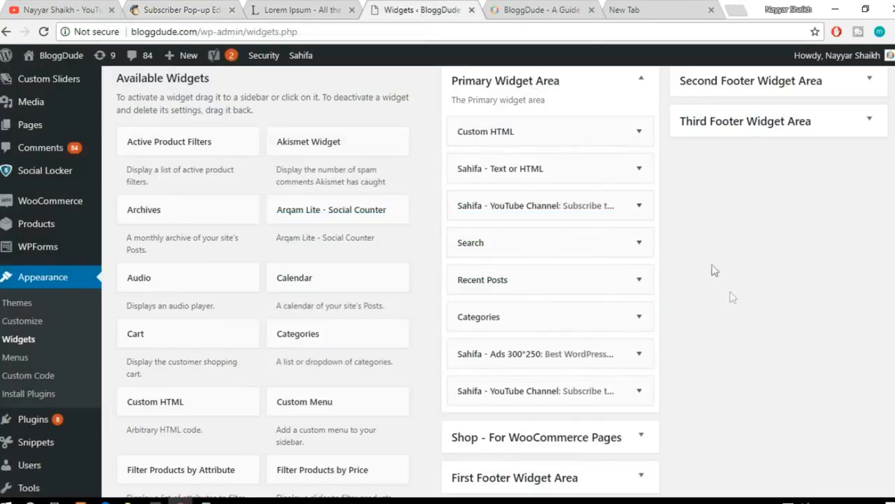
click(639, 131)
click(521, 322)
key(ctrl+a)
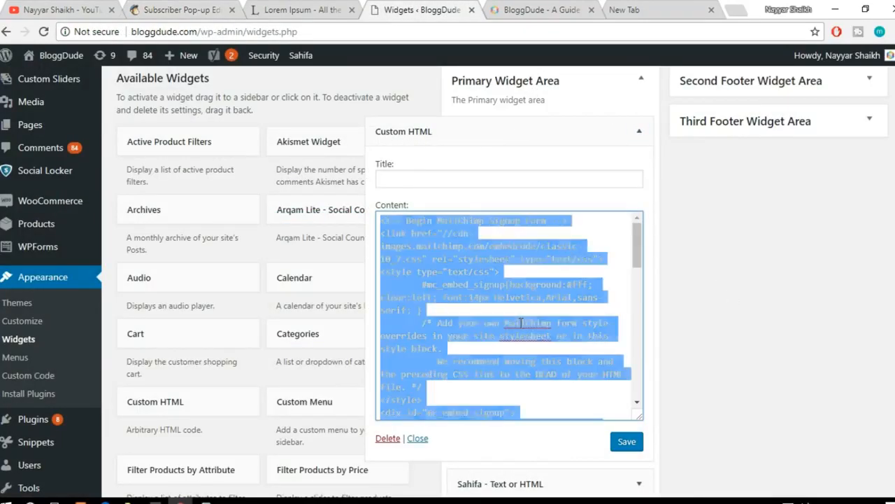
key(BackSpace)
key(ctrl+v)
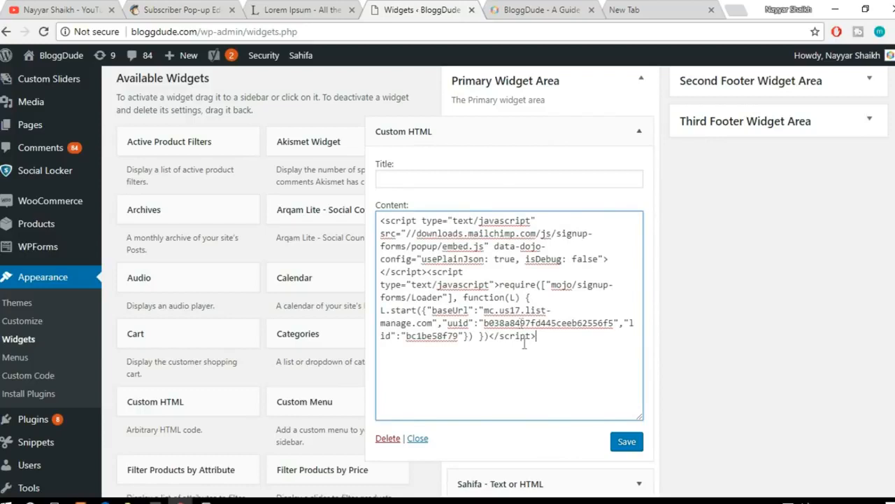
click(628, 444)
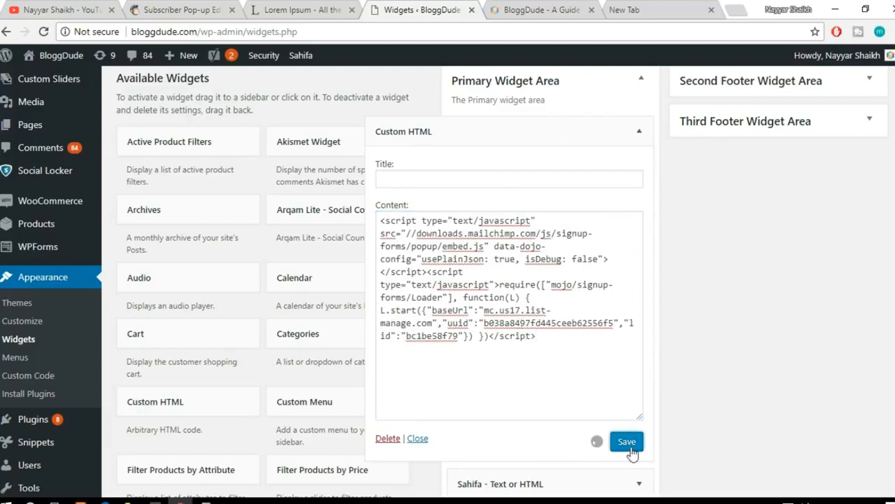
Step: Copy the BloggDude site's address and open bloggdude.com in a new incognito window
click(543, 10)
click(509, 32)
key(ctrl+c)
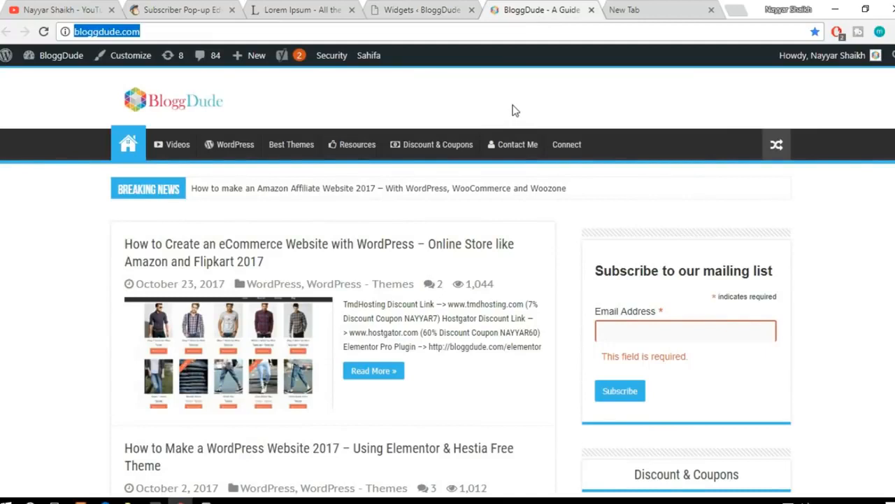
click(891, 31)
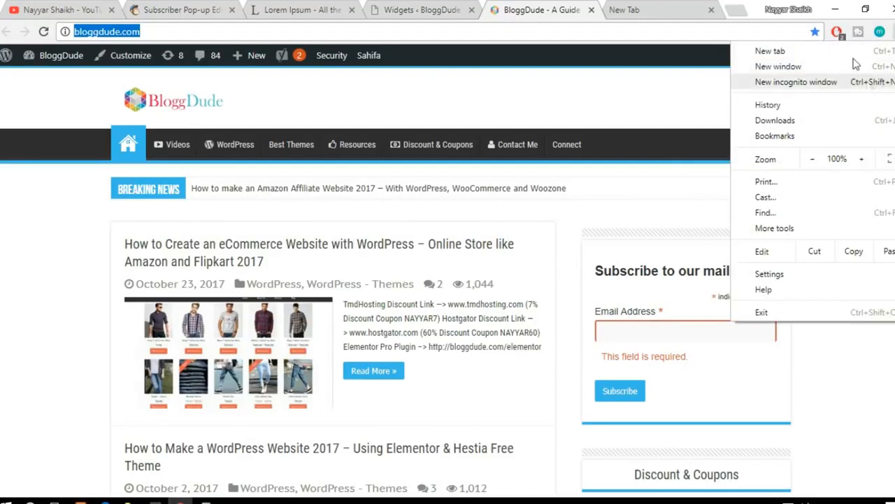
click(826, 81)
key(ctrl+v)
key(Return)
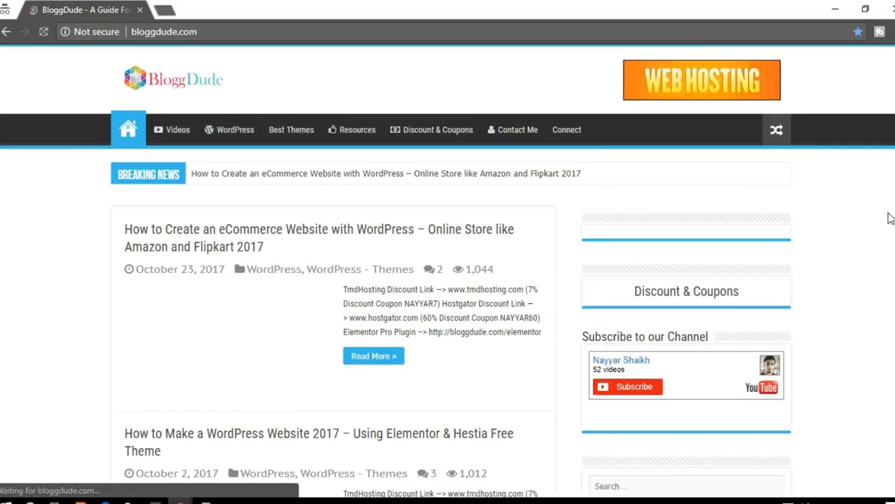
Step: Browse the BloggDude homepage to test the timed mailing list pop-up, and dismiss the pop-up
scroll(890, 219, down, 4)
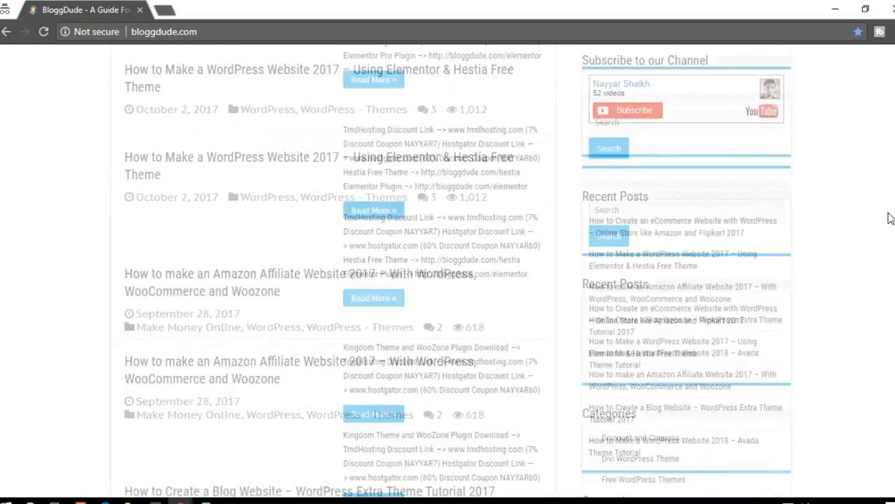
scroll(890, 218, down, 2)
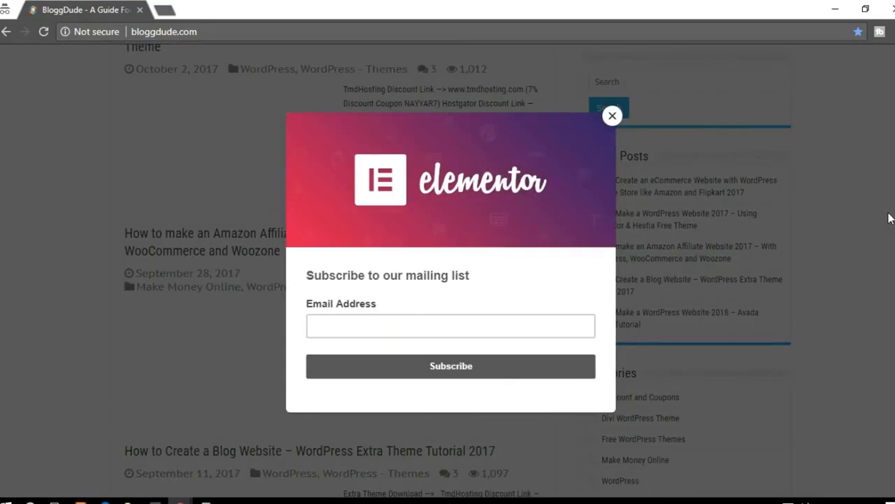
click(613, 122)
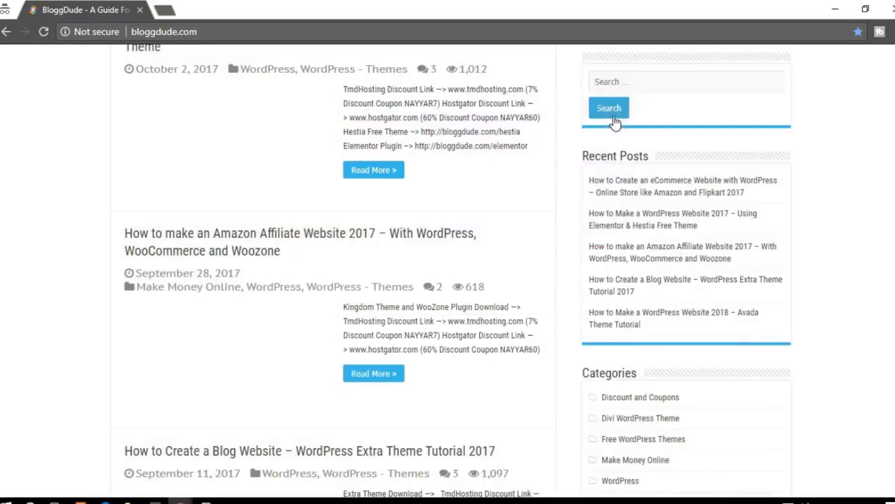
Step: Examine the whole BloggDude homepage in the incognito window, compare it with the normal browser window, and close the incognito window
scroll(616, 124, up, 5)
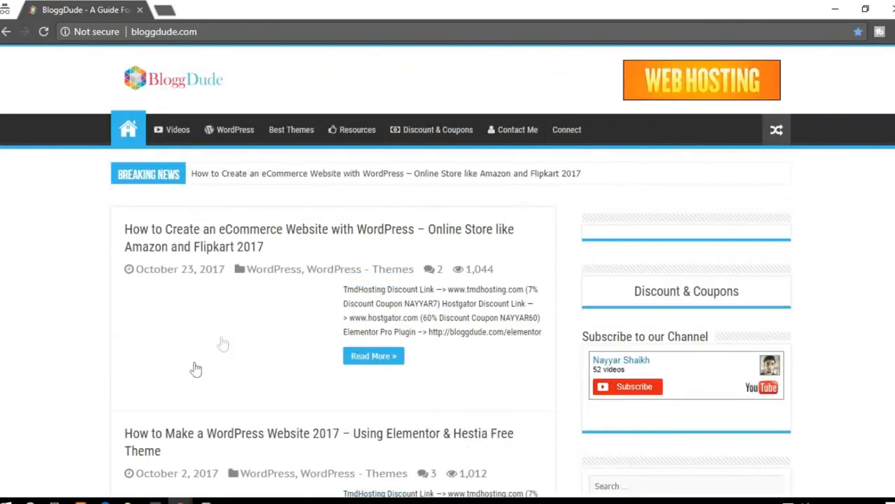
scroll(290, 313, down, 2)
scroll(279, 205, down, 1)
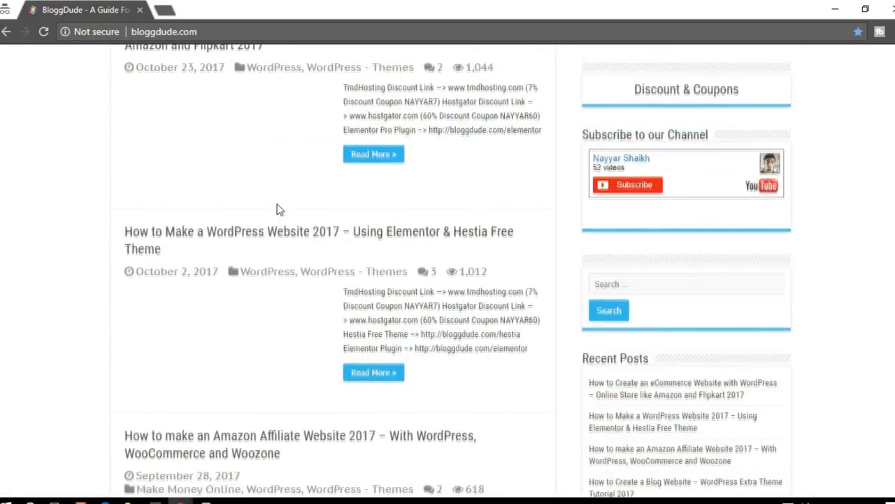
scroll(278, 208, up, 1)
scroll(226, 242, down, 9)
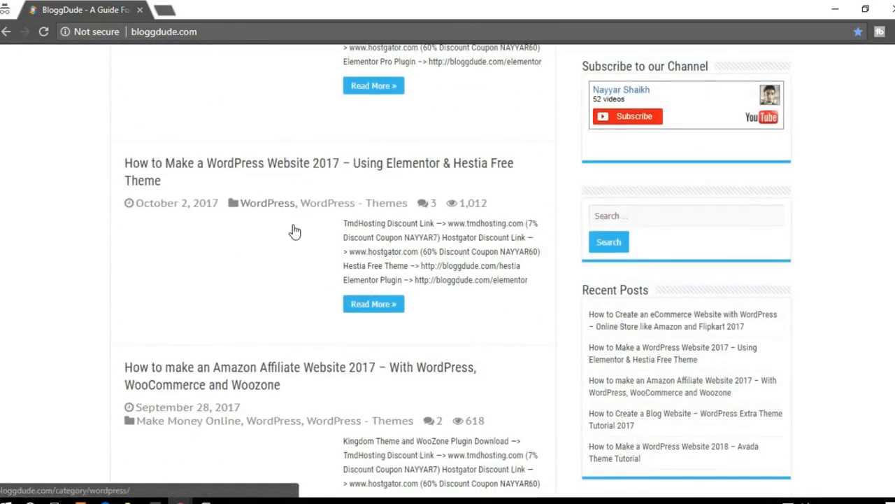
mouse_move(205, 496)
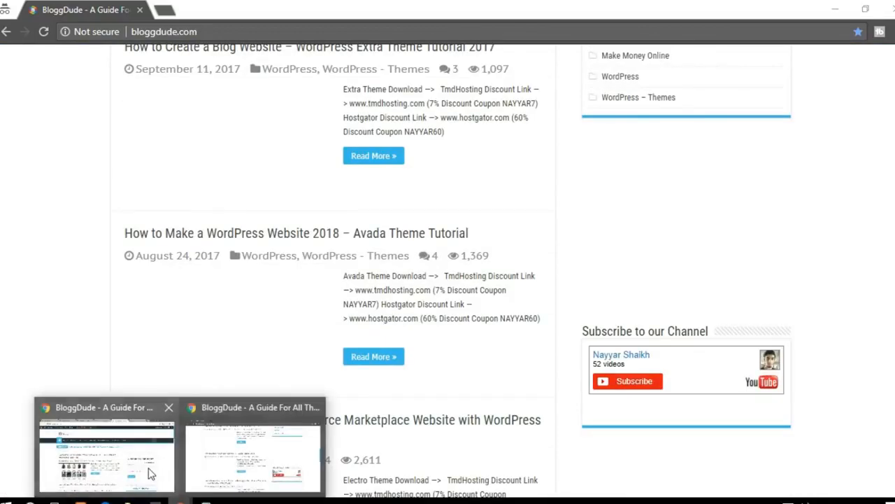
click(151, 473)
scroll(266, 352, down, 5)
mouse_move(205, 496)
click(250, 455)
scroll(406, 288, down, 11)
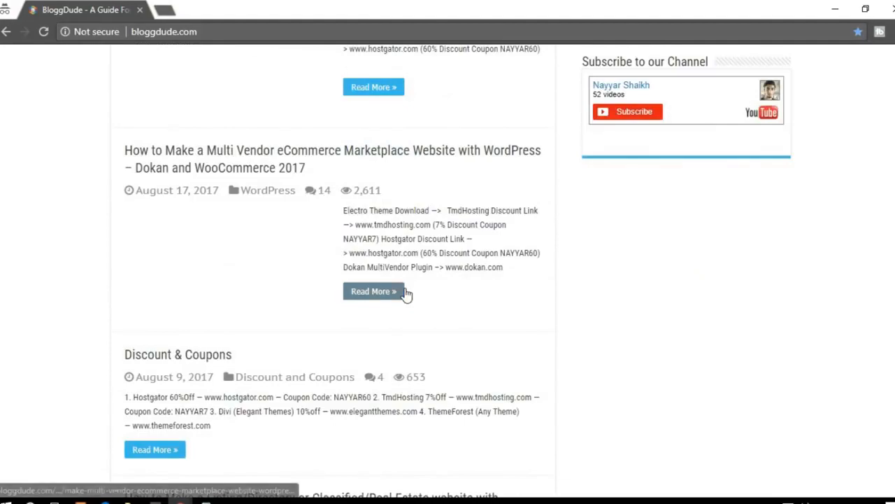
scroll(406, 289, down, 3)
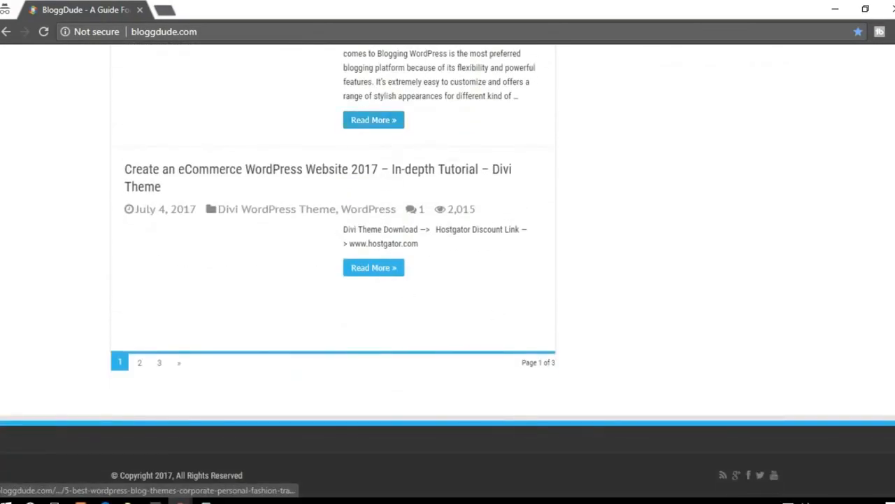
scroll(406, 288, up, 6)
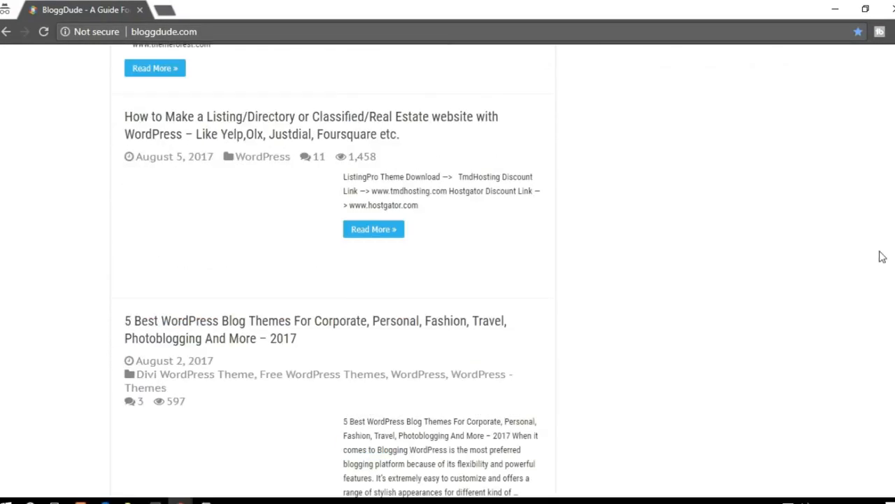
scroll(883, 257, up, 14)
scroll(881, 272, down, 2)
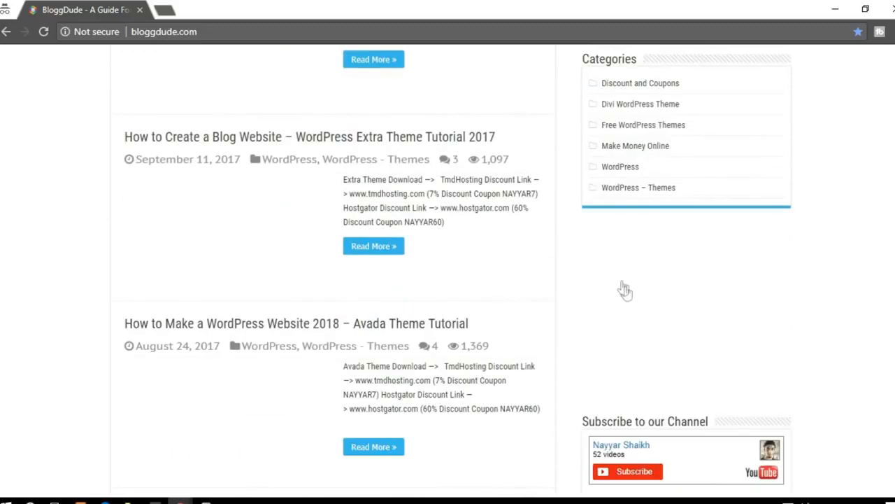
scroll(698, 354, up, 10)
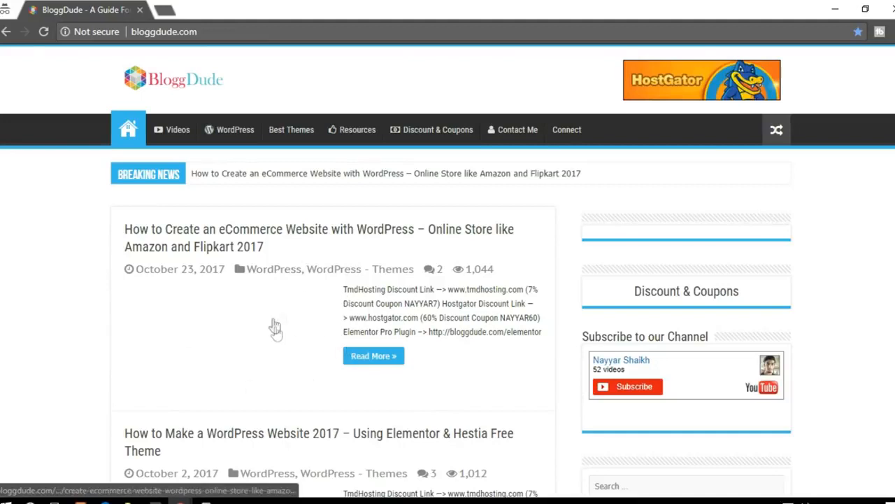
click(888, 7)
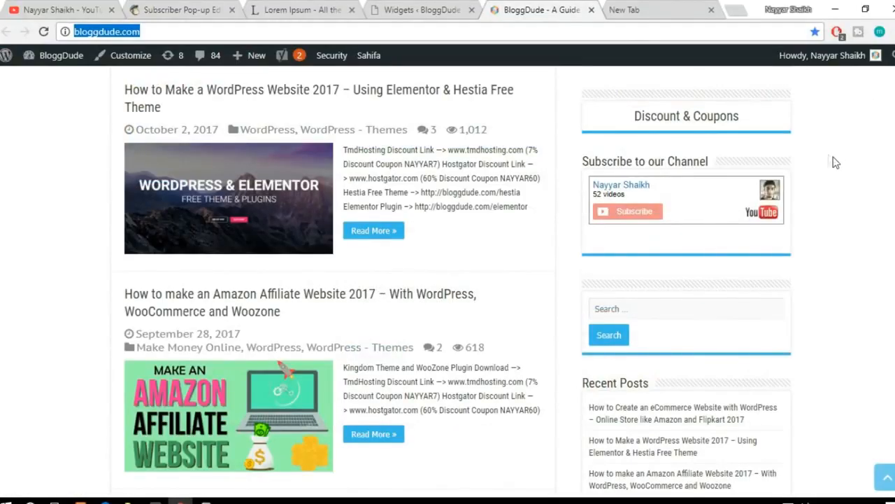
Step: Close MailChimp's pop-up embed code dialog, and empty and save the Custom HTML widget in WordPress's Primary Widget Area
click(448, 9)
drag(574, 336, 349, 192)
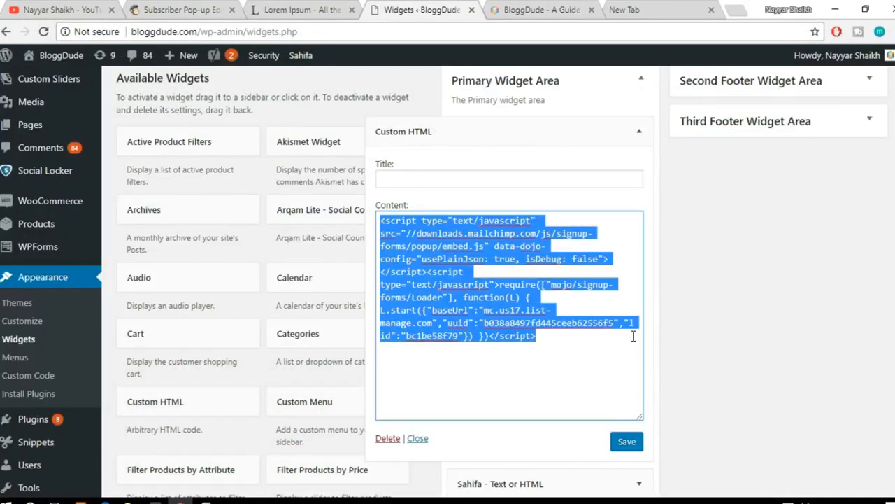
click(176, 11)
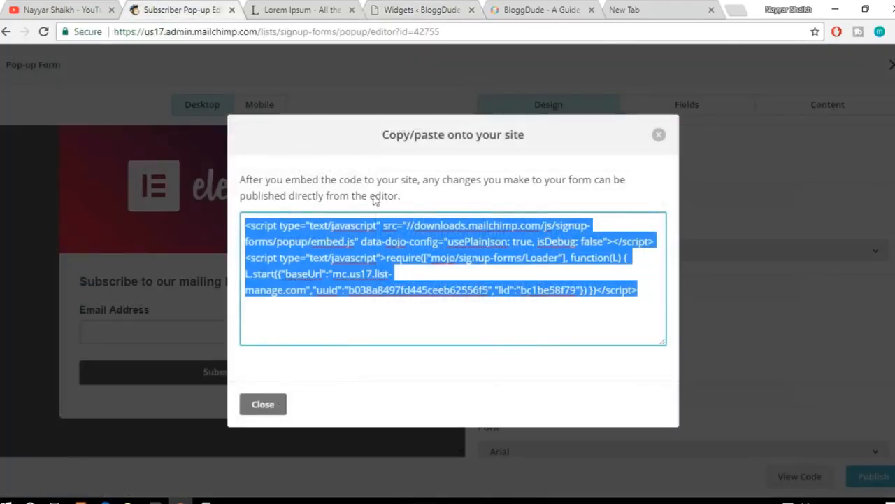
click(659, 135)
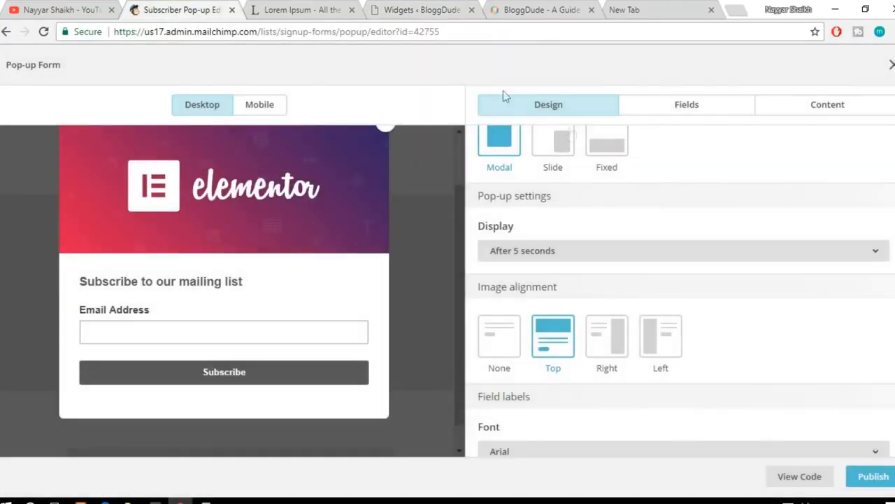
click(448, 7)
key(BackSpace)
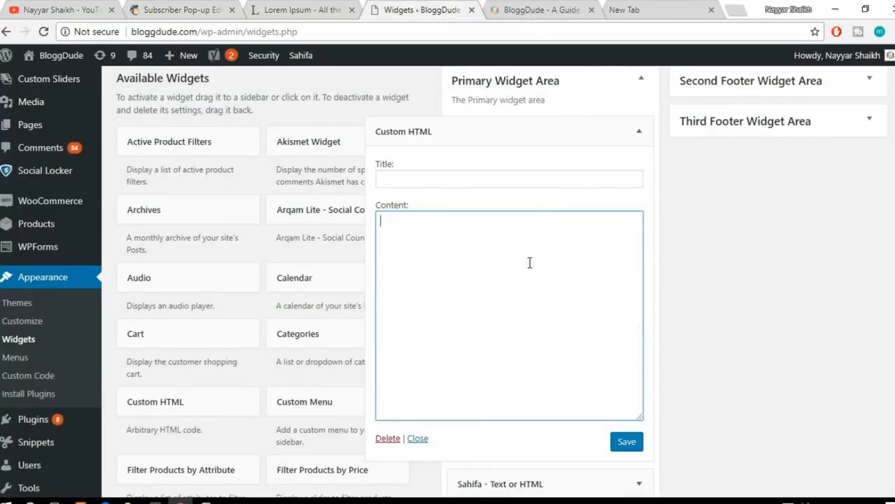
click(634, 445)
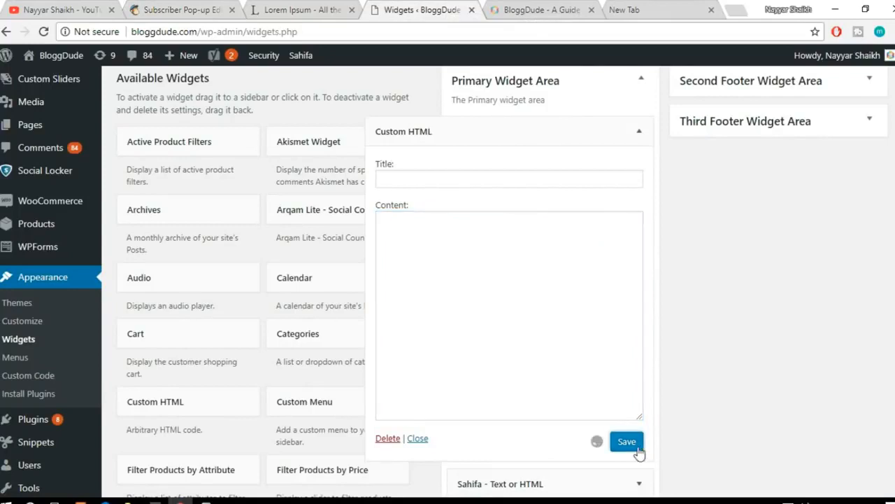
click(640, 131)
Step: Exit the pop-up form editor in MailChimp and start creating a new campaign
click(198, 10)
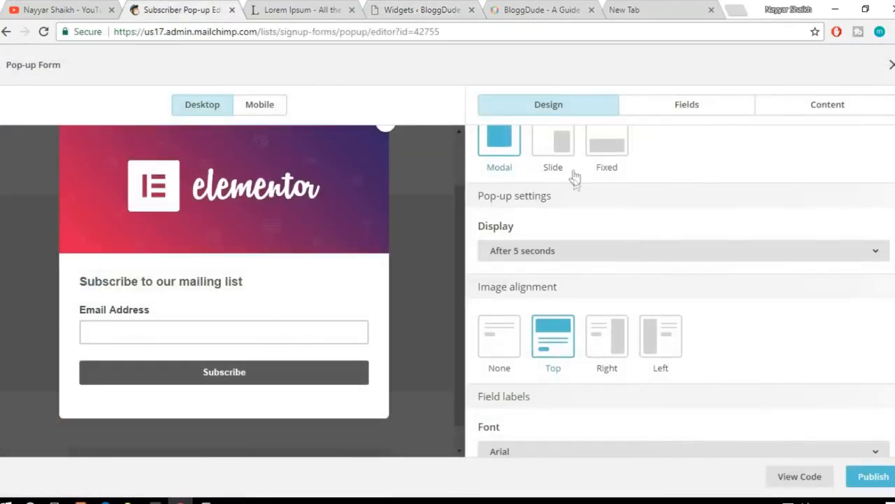
click(892, 64)
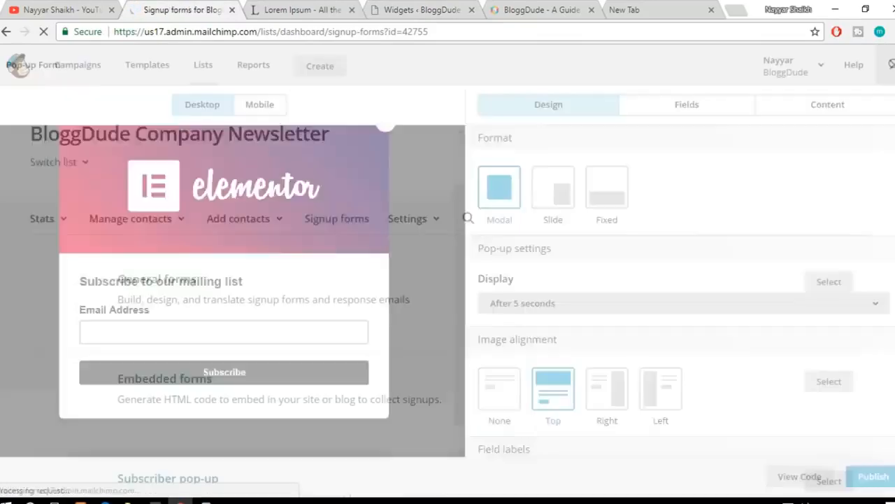
scroll(581, 319, down, 5)
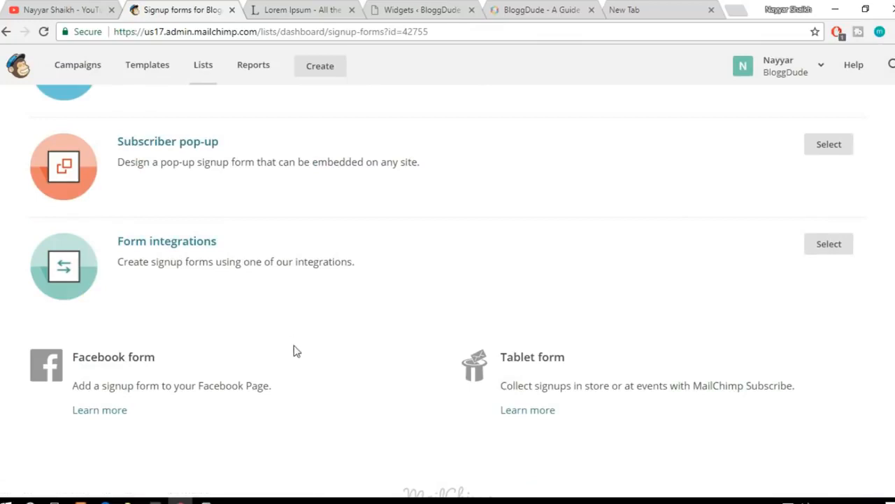
scroll(296, 353, up, 2)
scroll(296, 356, up, 3)
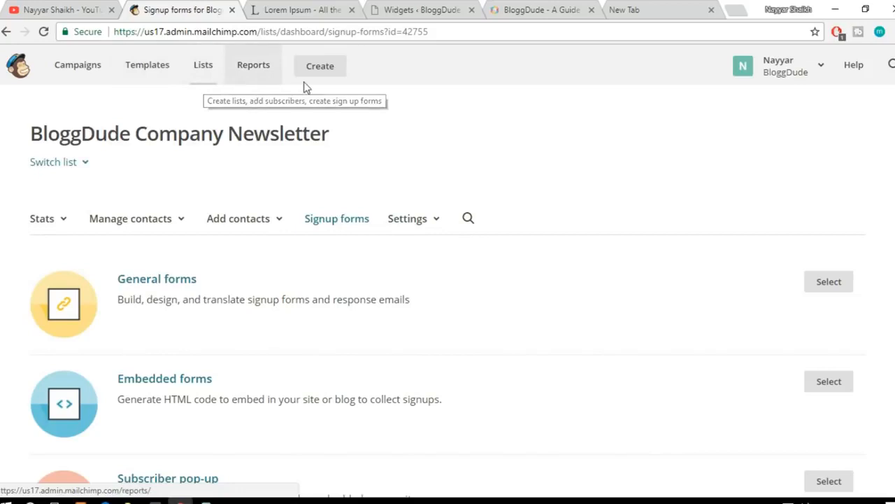
click(90, 73)
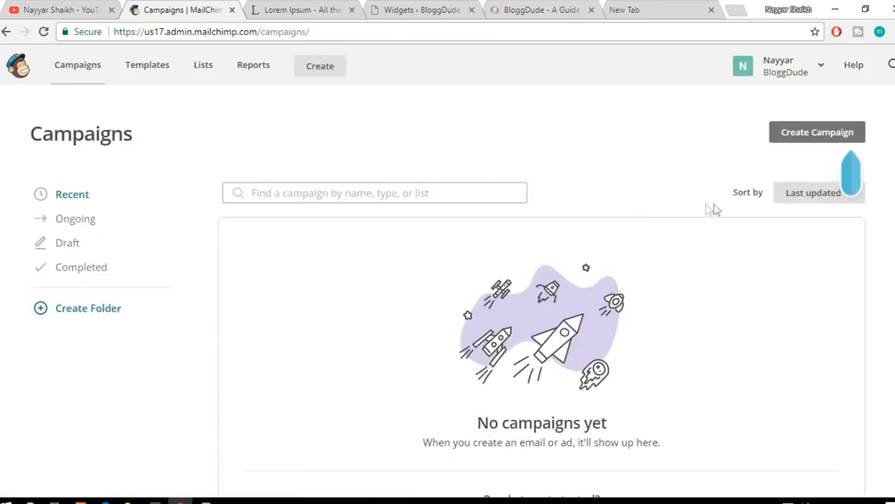
click(808, 137)
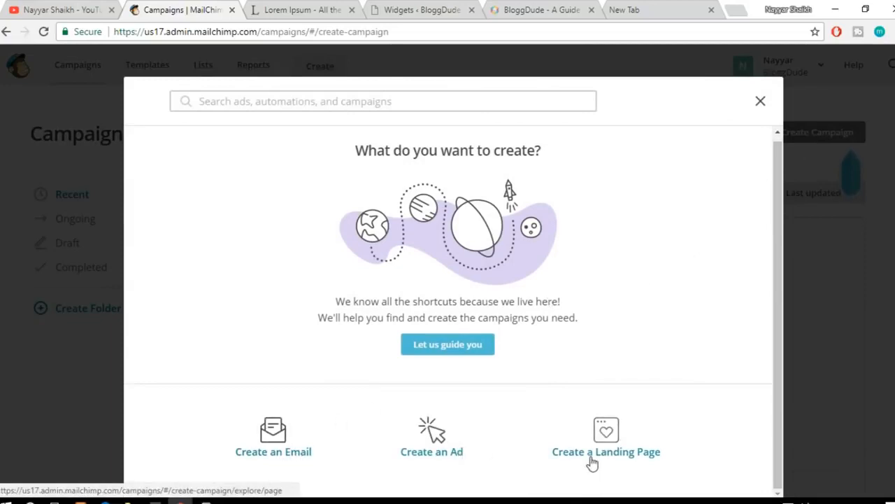
Step: Look through the Facebook / Instagram ad, Google remarketing ad and landing page campaign options, and return to the campaign type choice
click(438, 441)
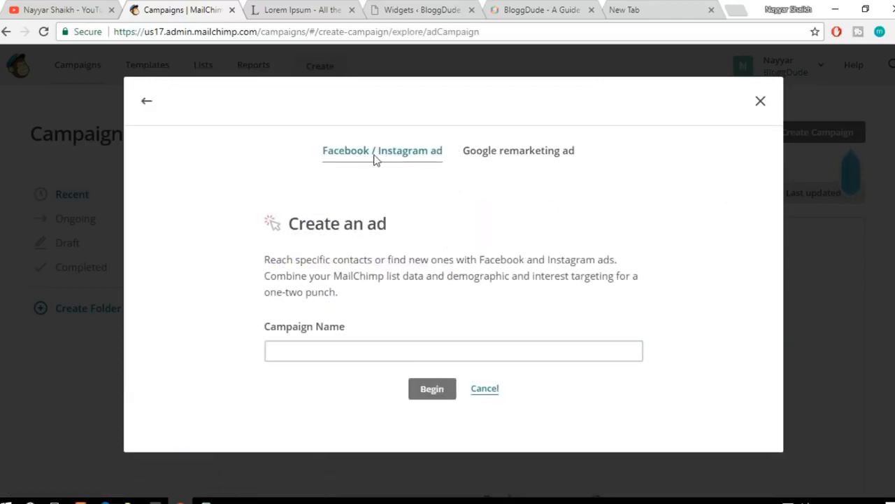
click(512, 159)
click(338, 158)
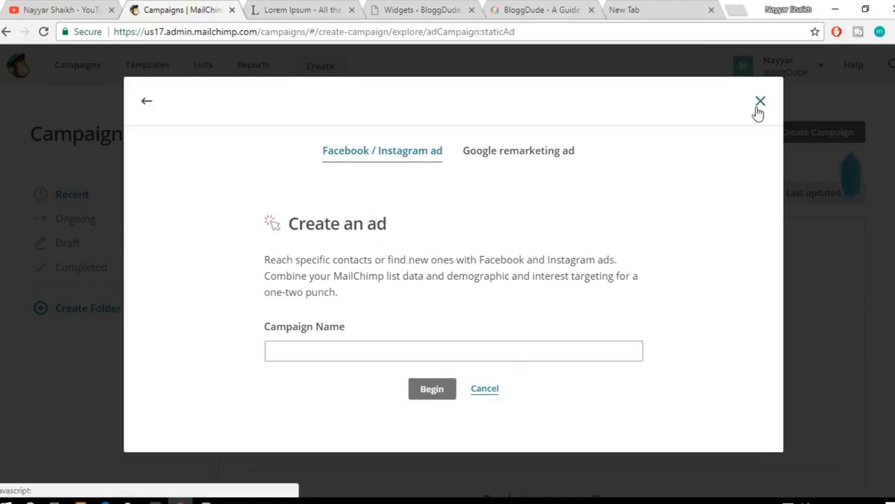
click(493, 393)
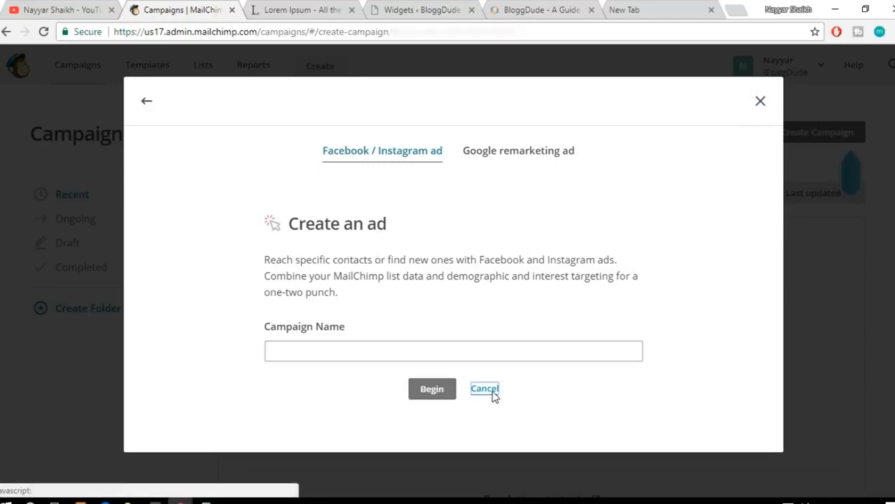
click(629, 432)
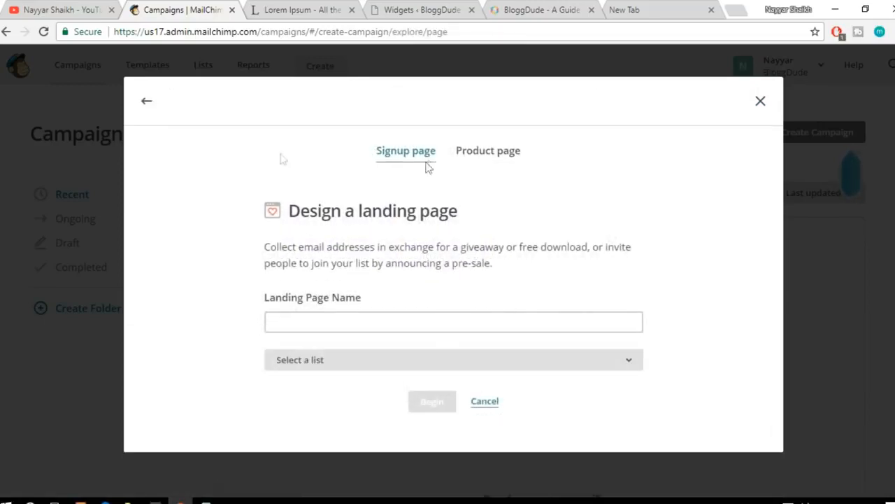
click(145, 106)
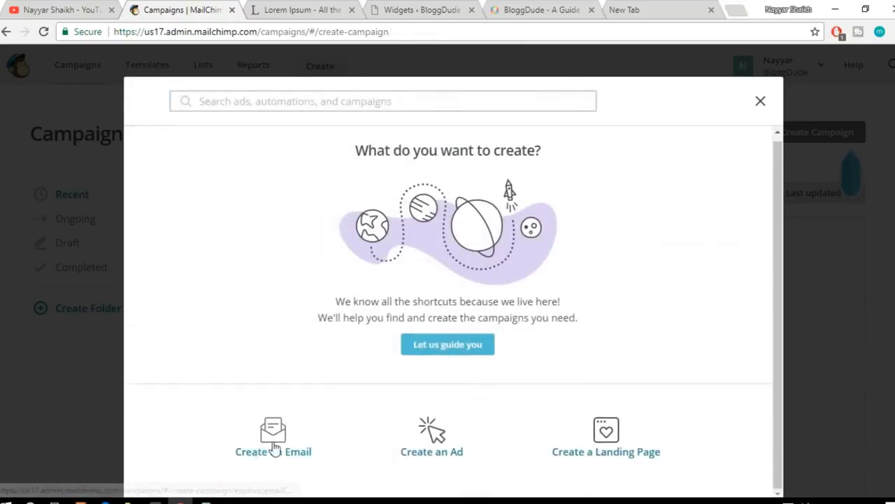
Step: Choose a regular email campaign and enter Free Divi Layouts as the campaign name
click(285, 438)
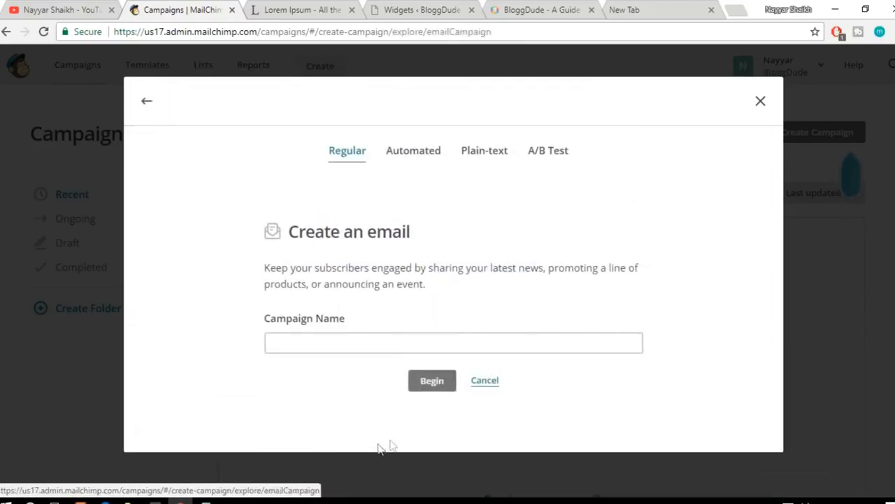
click(369, 341)
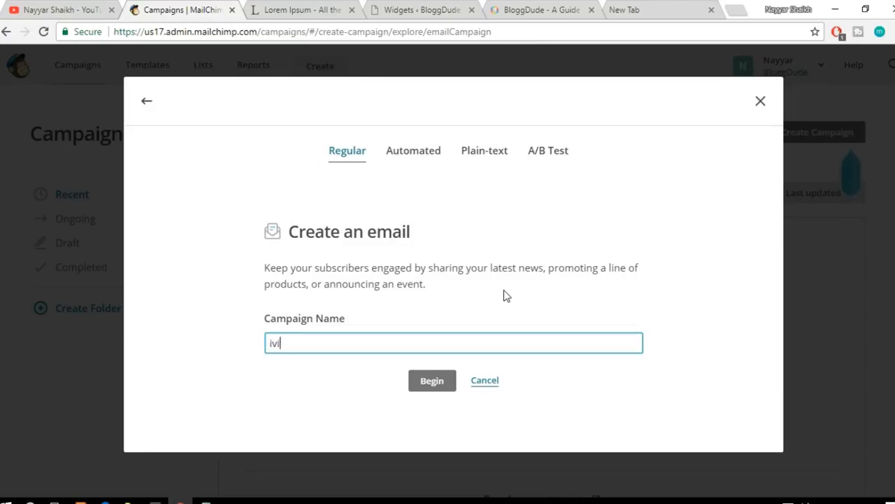
text(Free )
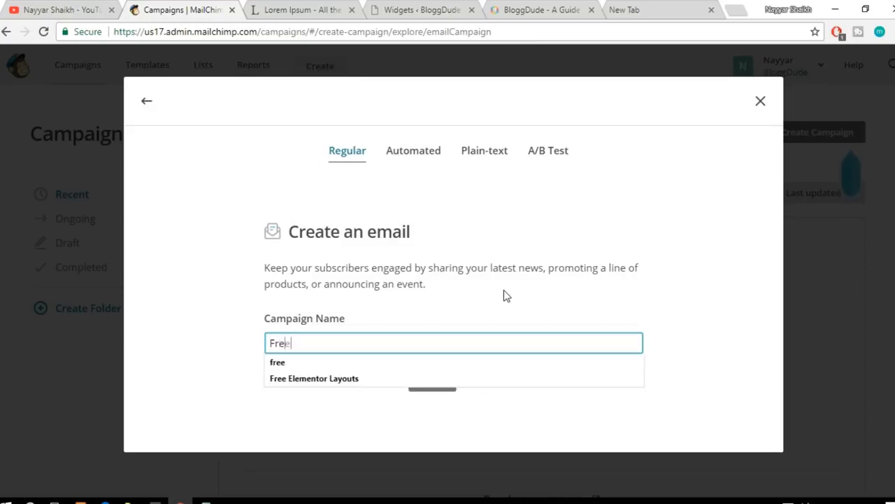
text(Divi Layouts)
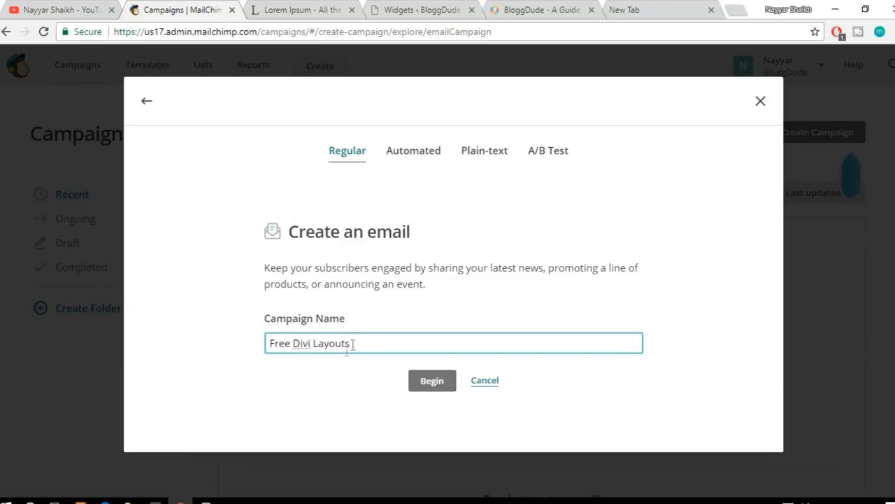
Step: Replace the campaign name with Udemy Course Coupon and begin the email campaign
drag(376, 341, 261, 343)
click(400, 340)
drag(374, 339, 245, 347)
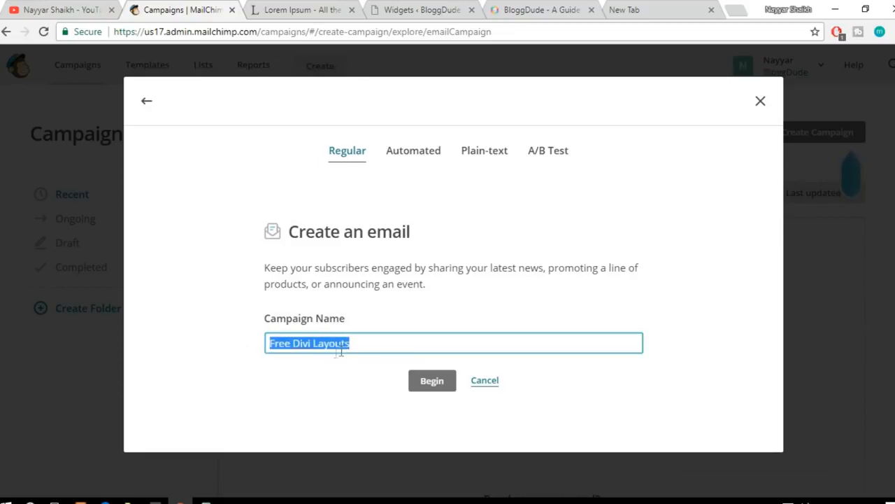
click(376, 352)
drag(376, 352, 265, 342)
text(Udemy Course Coupo)
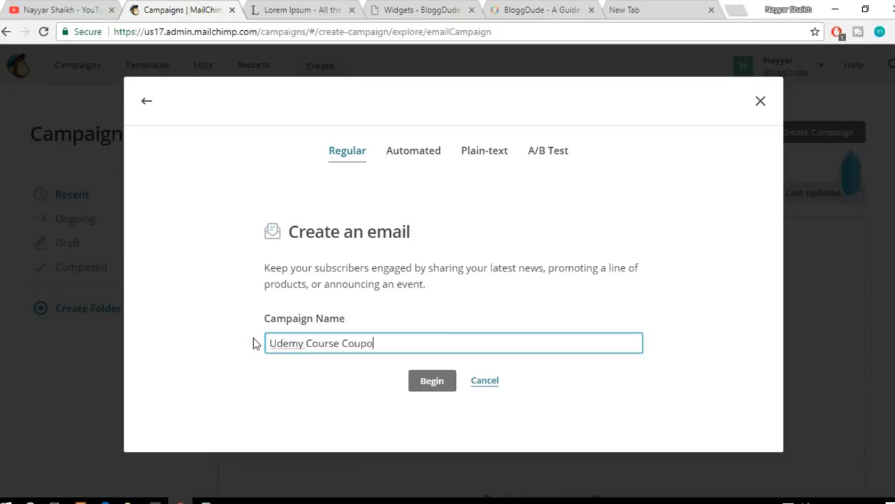
click(449, 386)
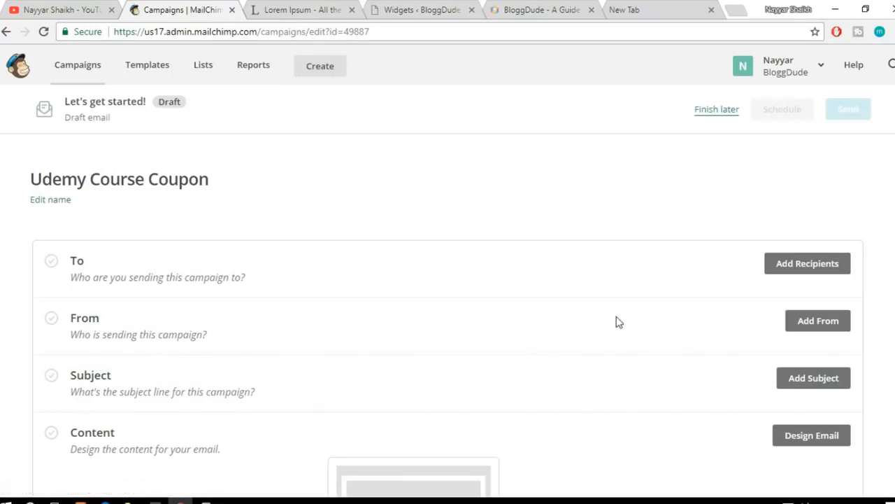
Step: Set the campaign's recipients to all subscribers of the BloggDude Company Newsletter list and save the choice
scroll(616, 320, down, 3)
scroll(616, 321, up, 2)
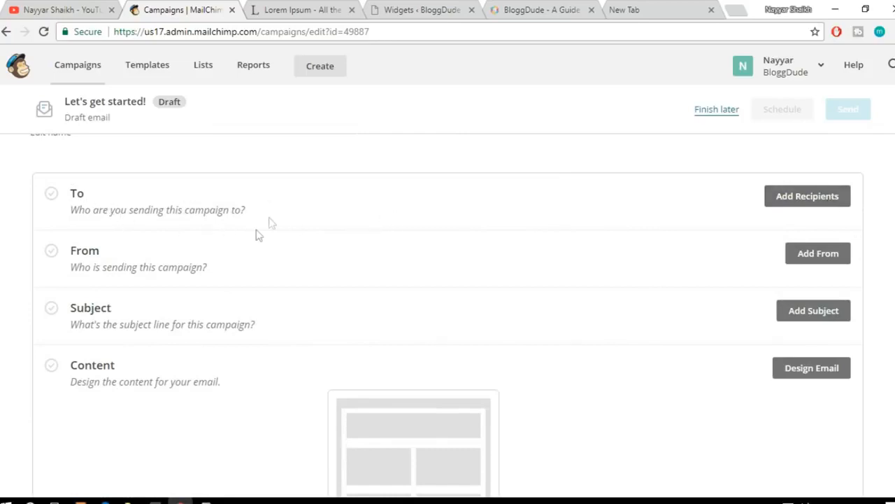
click(778, 199)
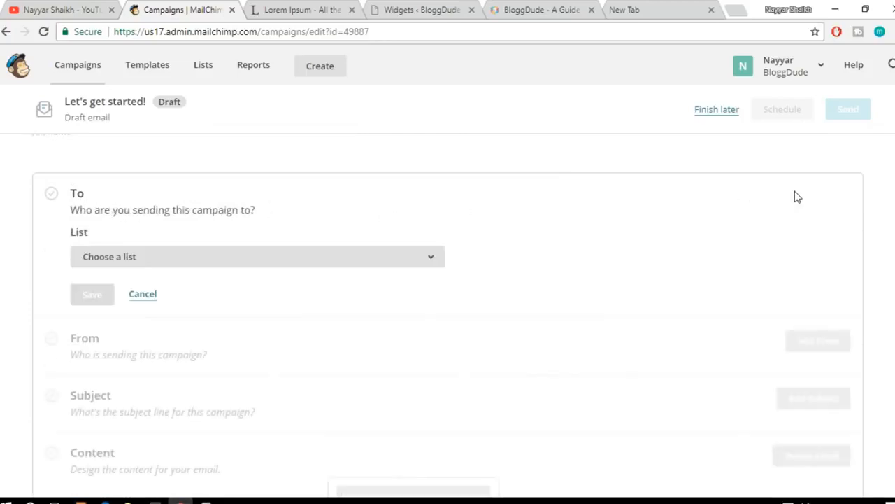
click(231, 266)
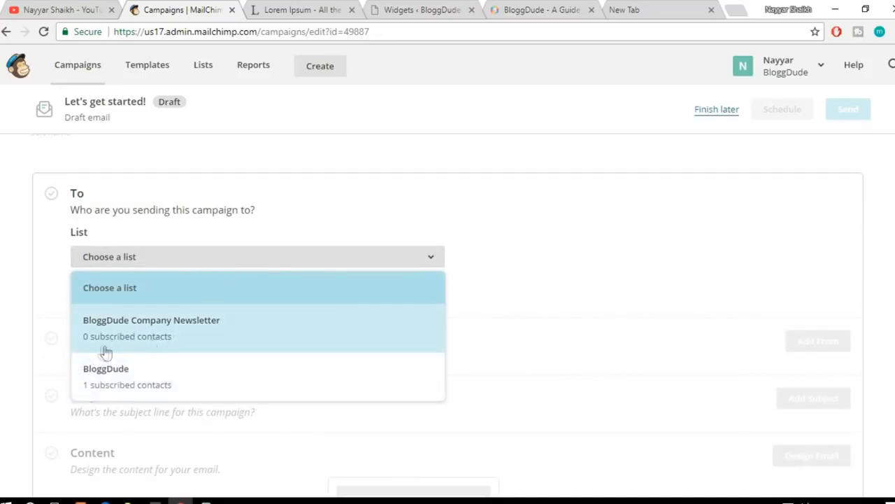
click(188, 343)
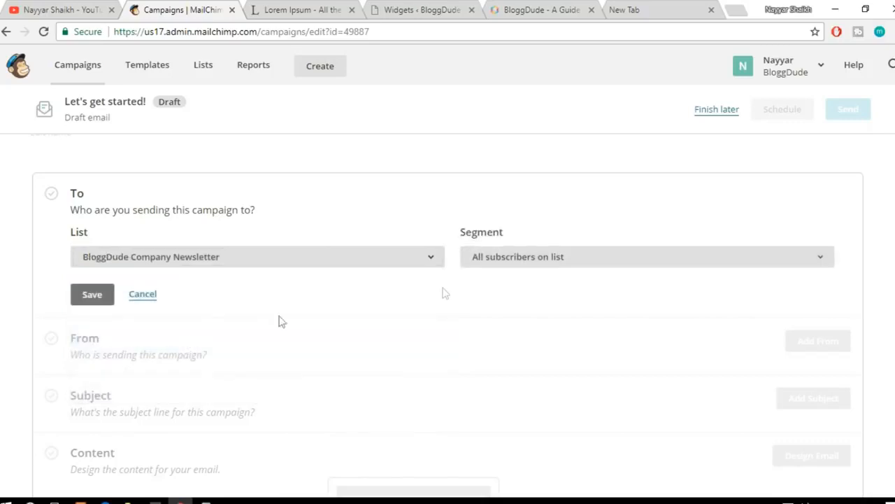
click(103, 301)
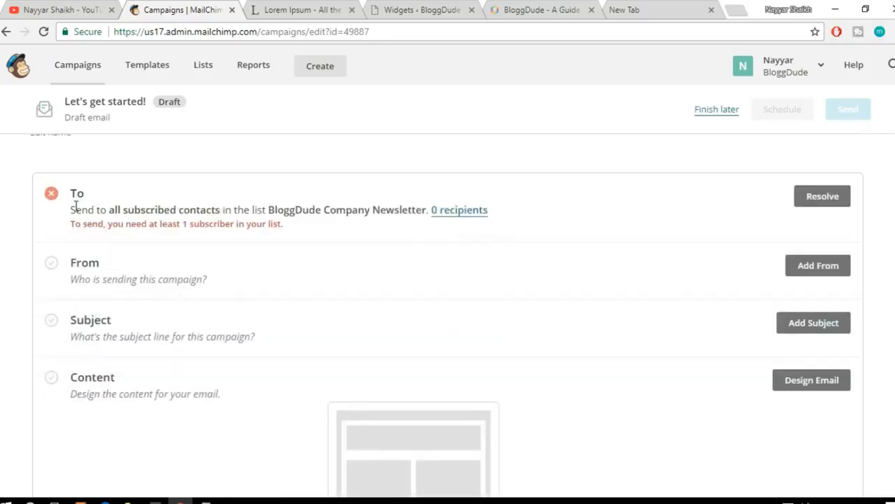
Step: Change the campaign's recipient list to BloggDude and save it
drag(70, 223, 165, 224)
click(186, 224)
click(826, 200)
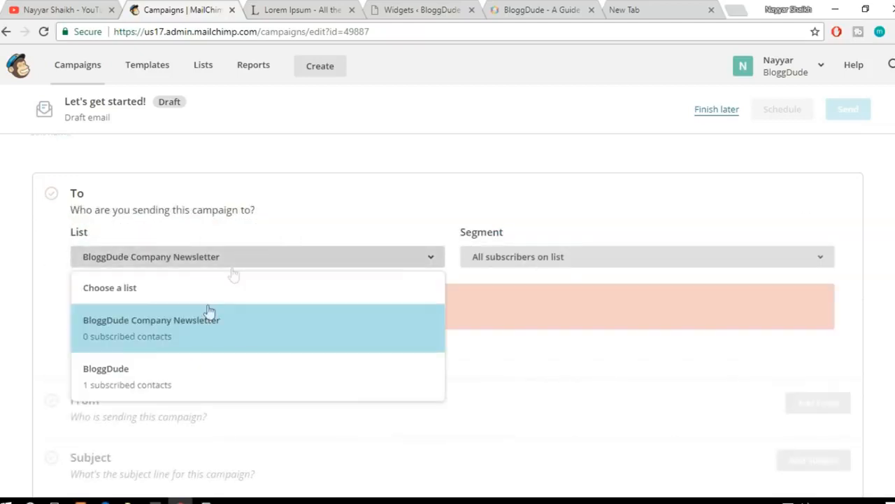
click(184, 378)
click(109, 360)
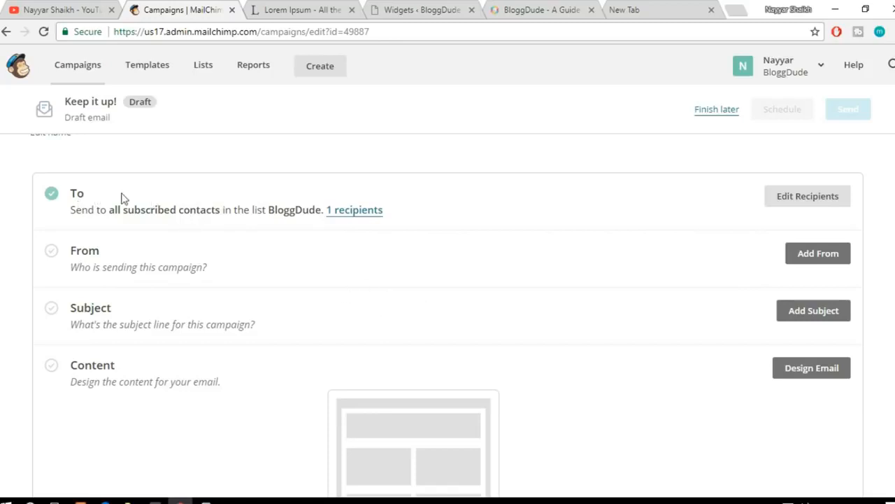
Step: Add the surname to the campaign's sender name, replace the sender's email address, and save the sender details
click(810, 254)
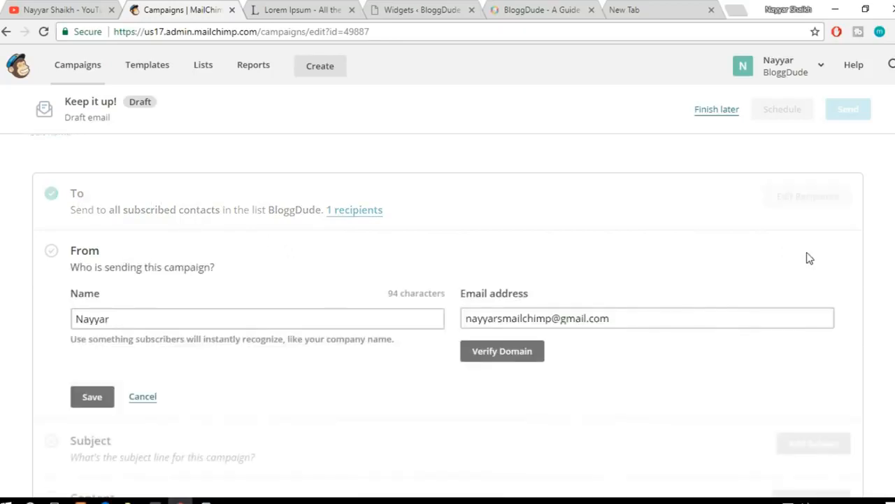
click(130, 253)
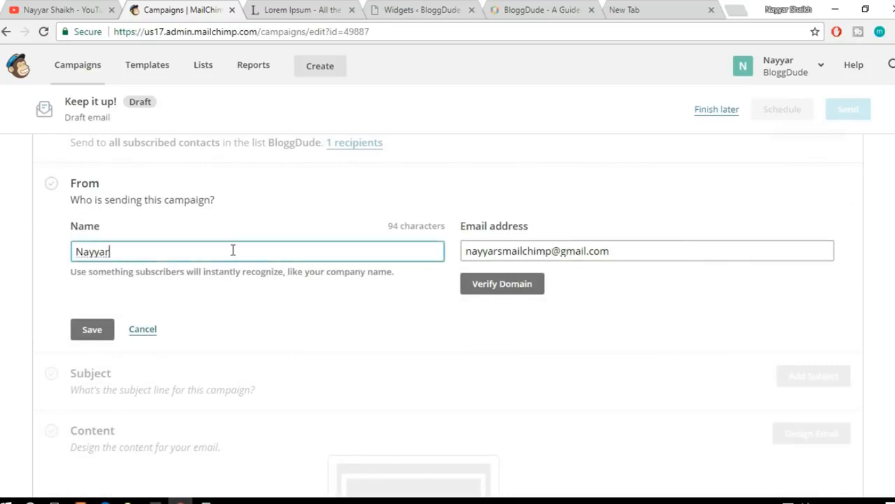
text(Shaikh)
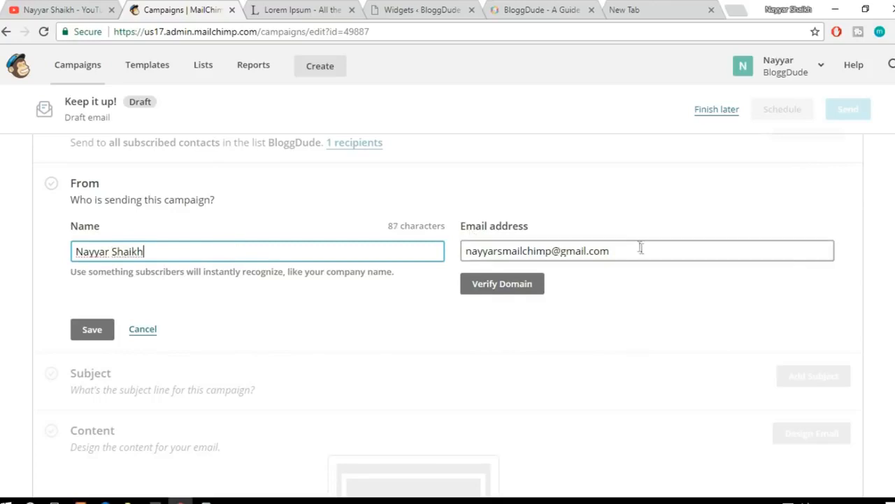
drag(640, 245, 286, 256)
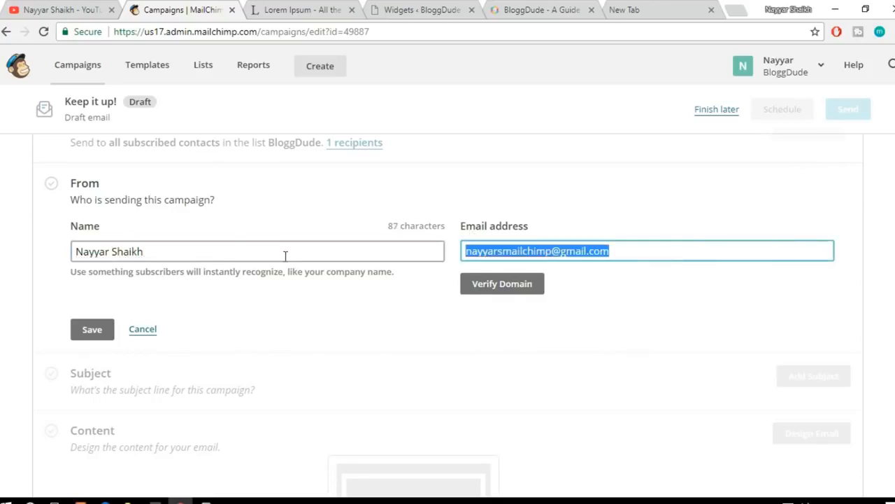
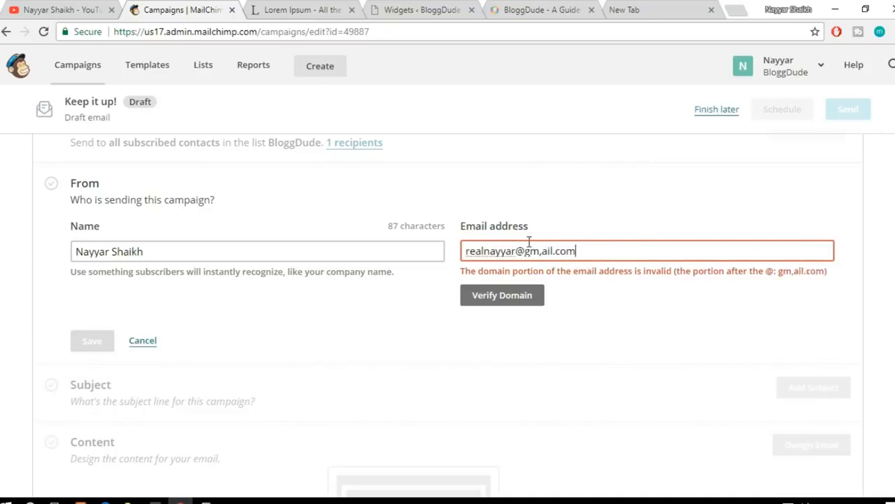
click(545, 251)
key(BackSpace)
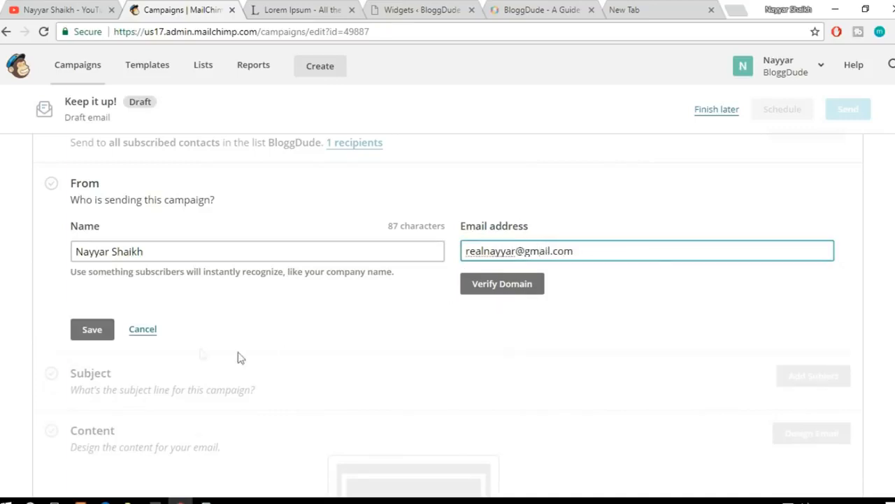
click(95, 329)
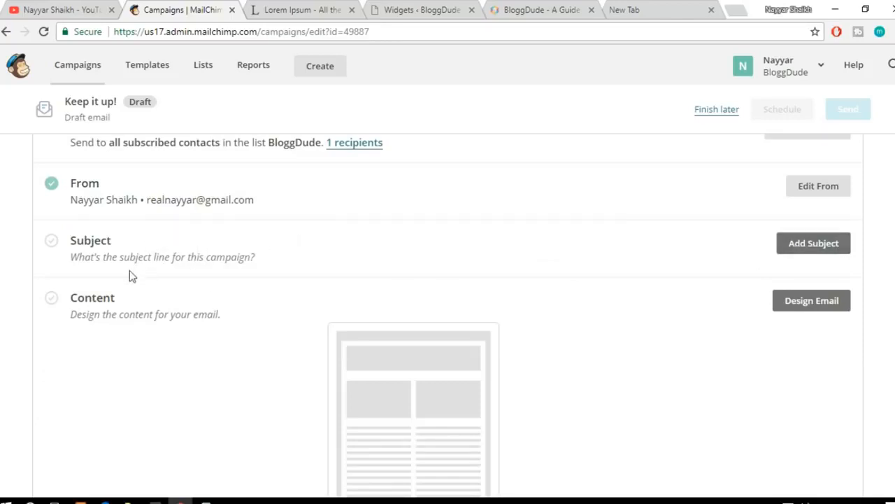
Step: Set the campaign's subject line to "Free Divi Layout!" and save it
click(816, 247)
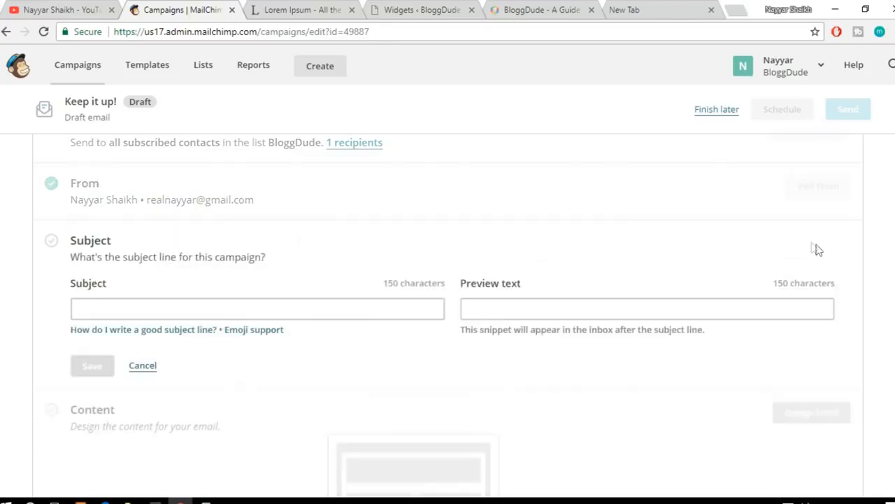
click(248, 314)
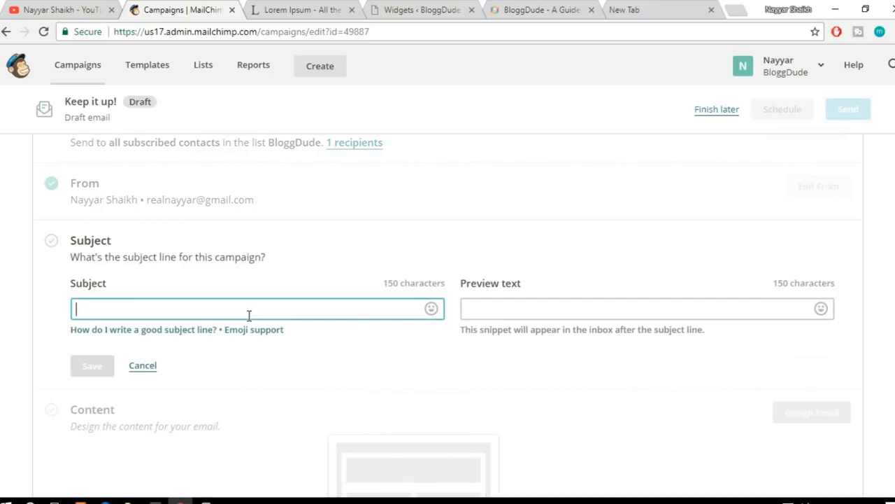
text(Free Divi L)
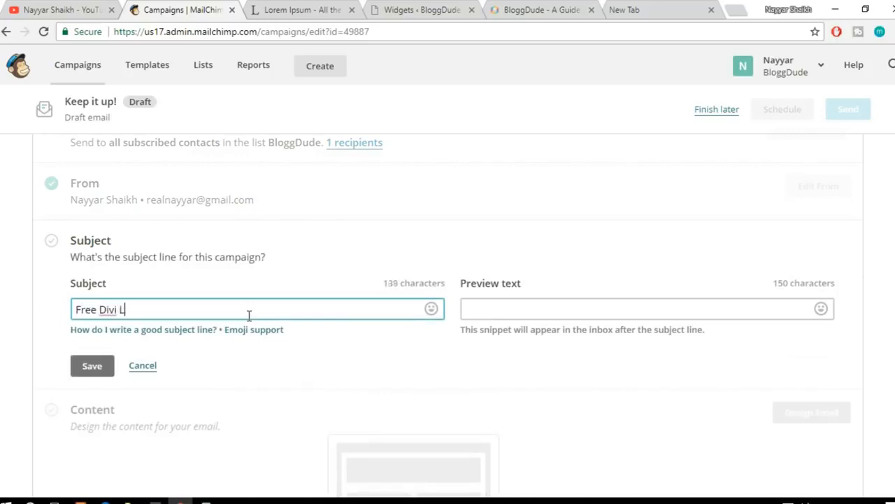
text(au)
text(out!)
drag(76, 309, 160, 302)
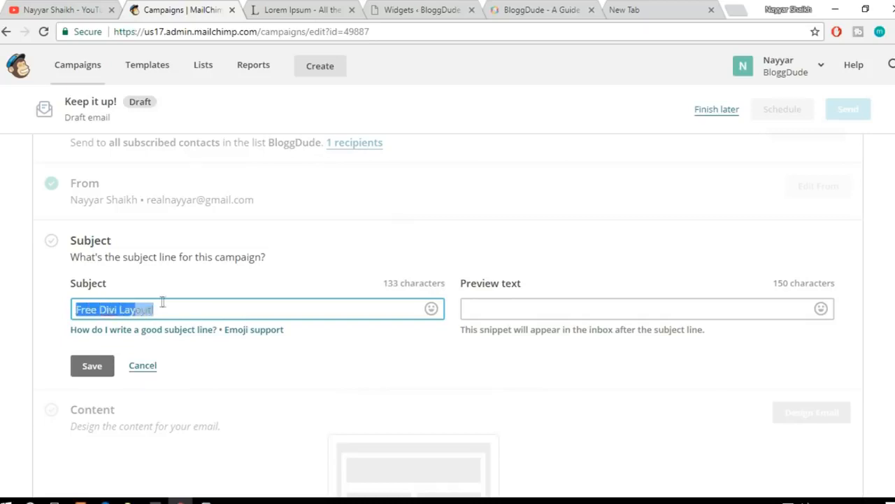
click(204, 318)
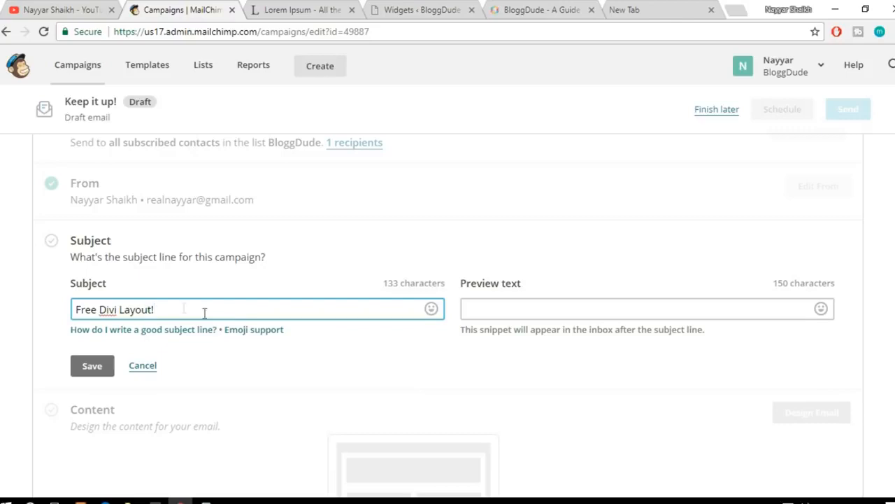
drag(197, 314, 75, 298)
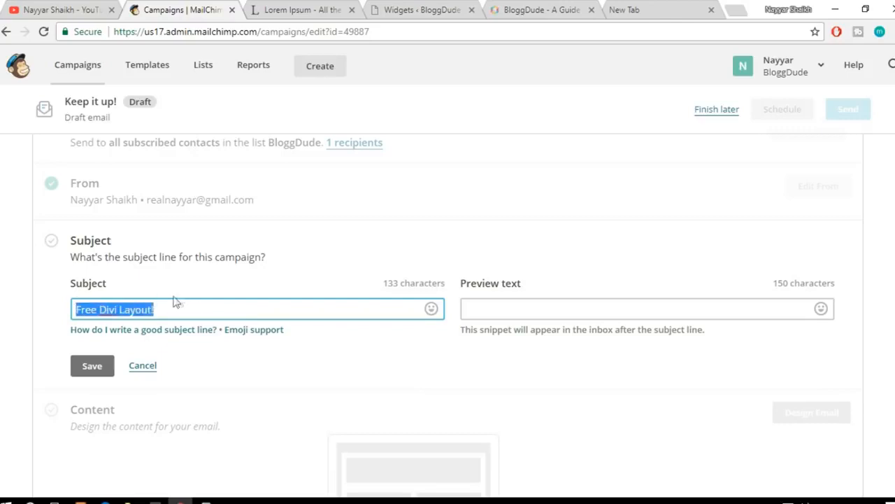
click(327, 362)
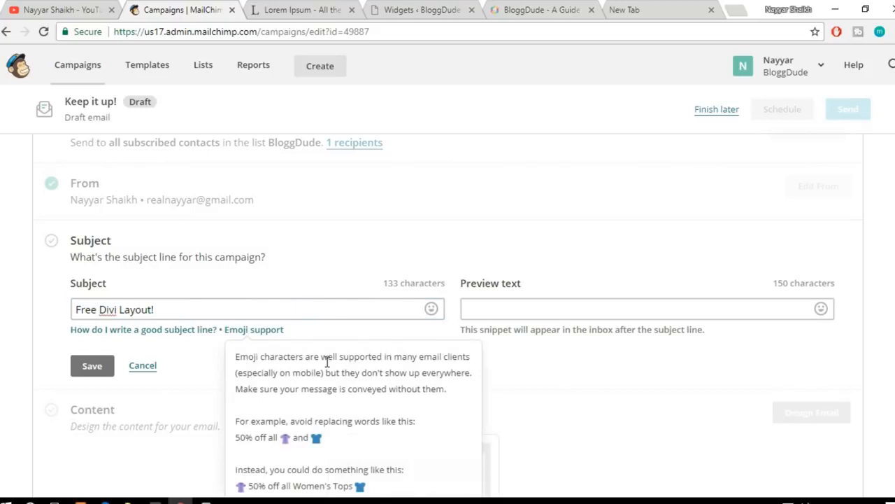
click(92, 366)
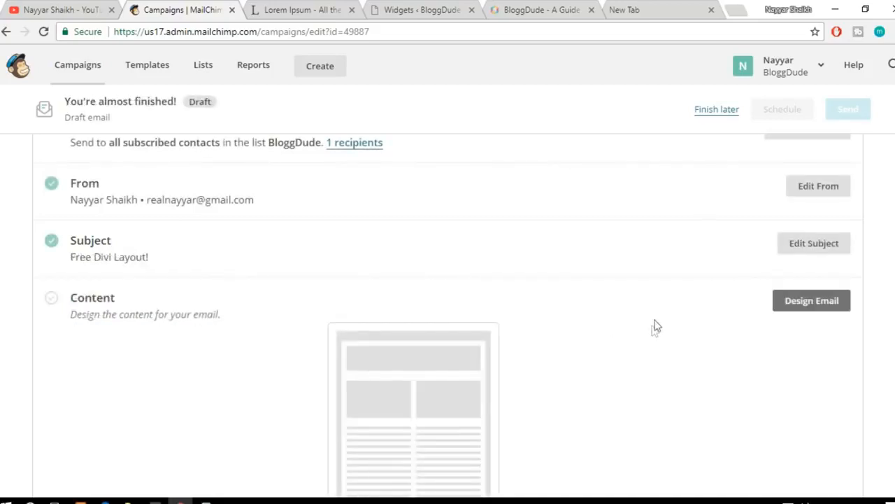
Step: Design the email content from the saved Real Template and save it to the campaign
scroll(654, 334, down, 1)
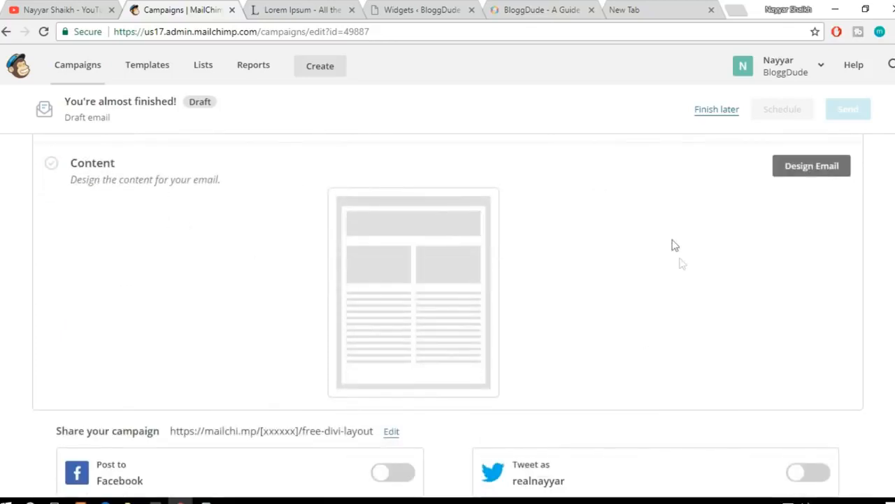
scroll(681, 266, up, 1)
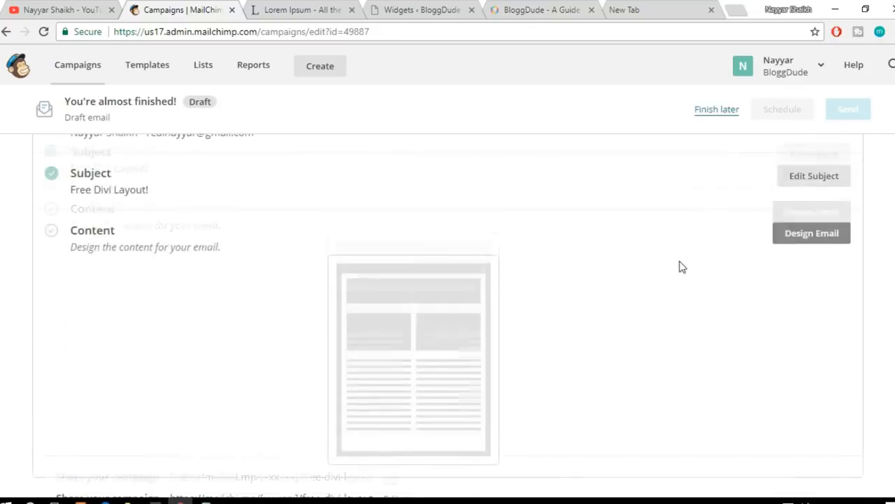
click(819, 238)
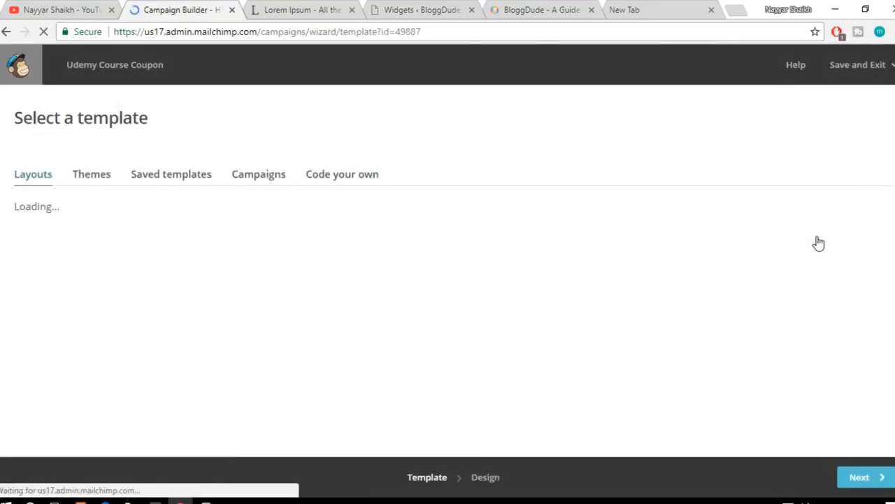
click(176, 185)
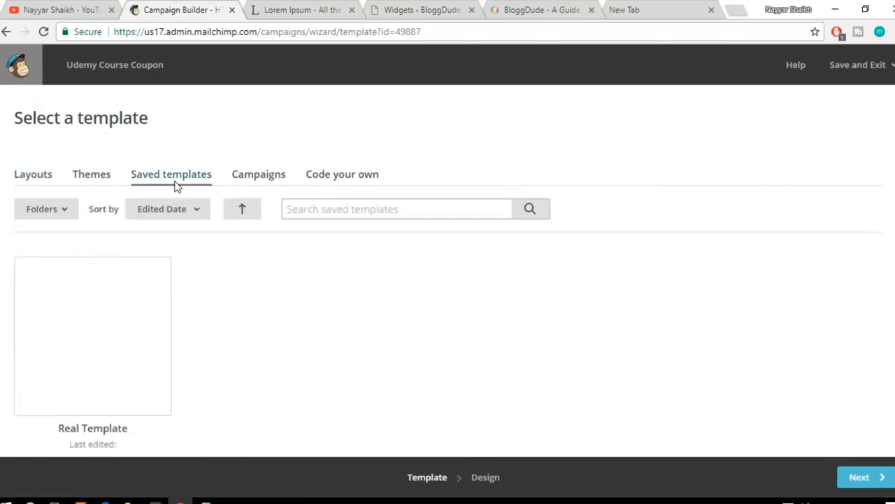
scroll(140, 234, down, 1)
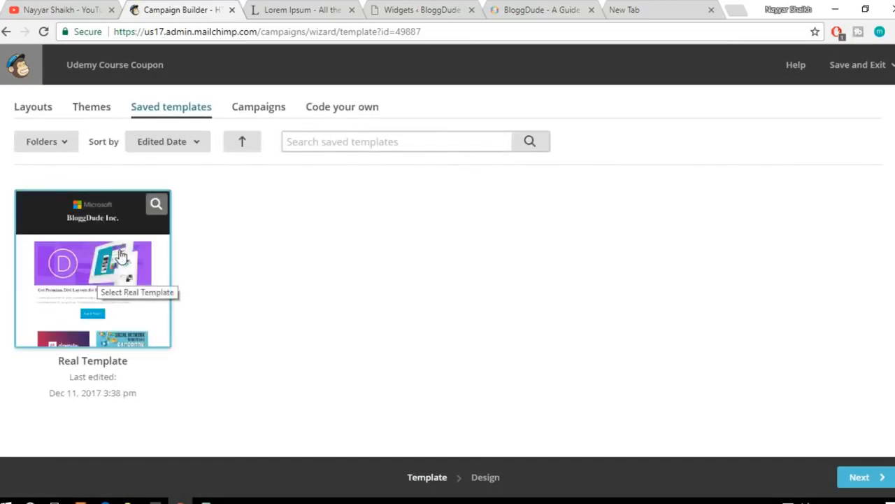
click(104, 298)
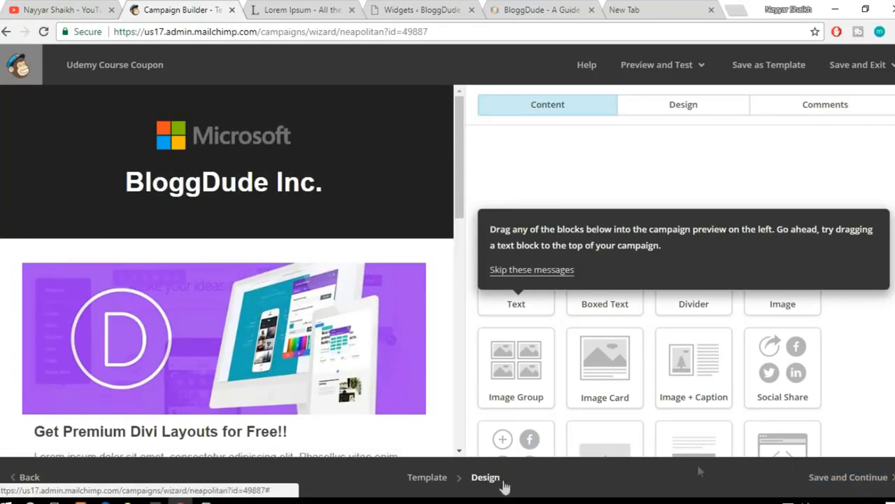
click(859, 483)
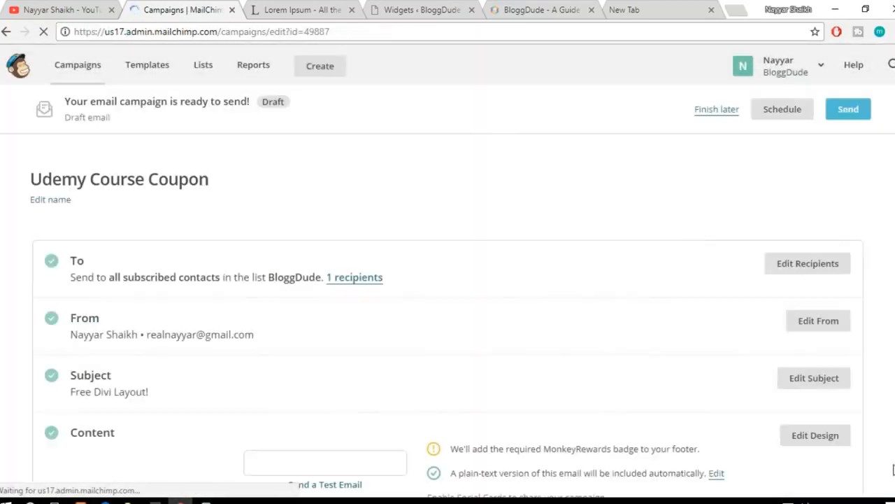
Step: Start scheduling the Udemy Course Coupon campaign and set its delivery date to December 14 2017
scroll(564, 422, down, 3)
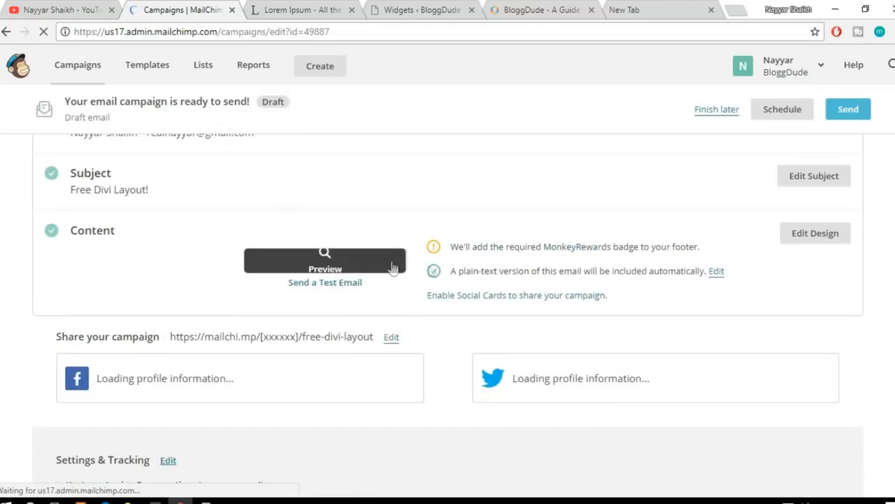
scroll(430, 365, down, 1)
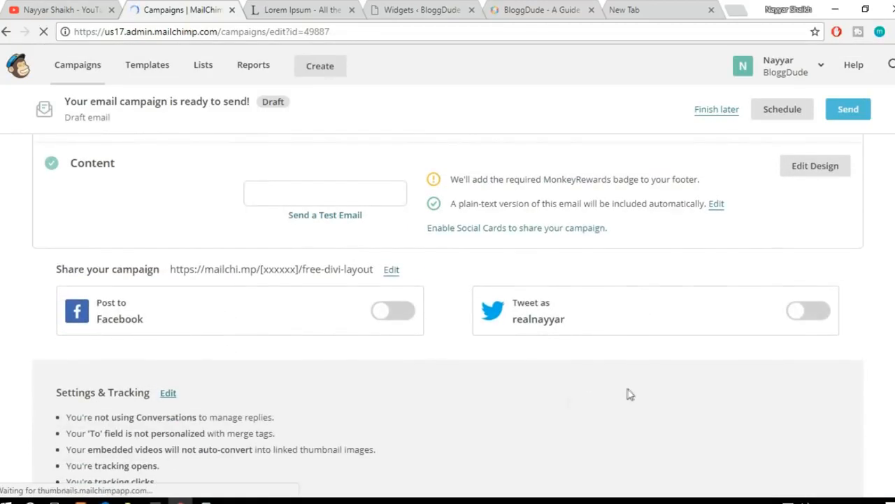
scroll(628, 394, down, 3)
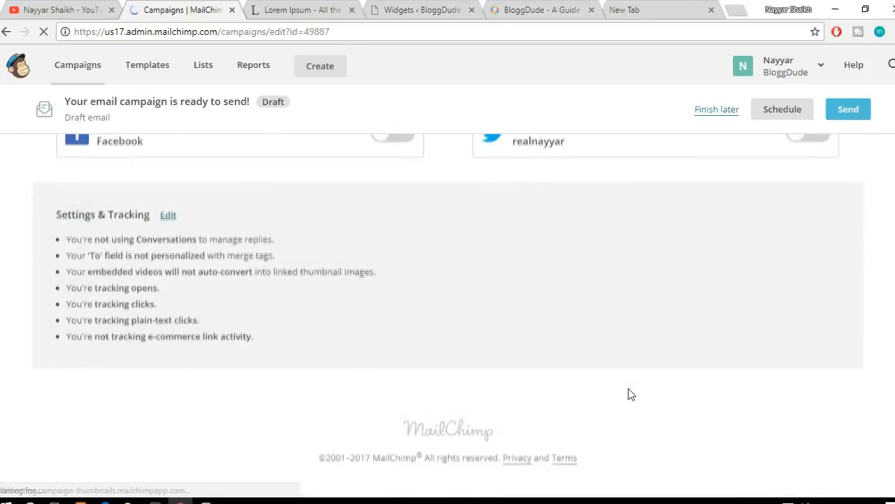
scroll(628, 394, up, 7)
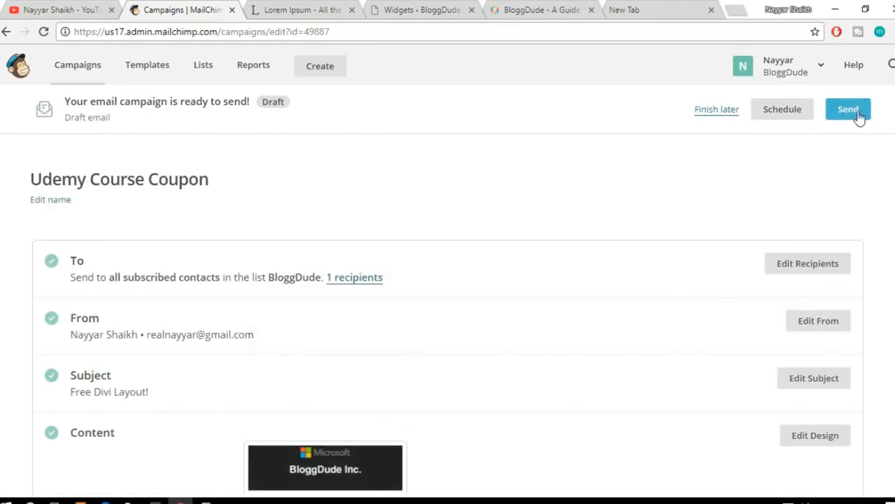
click(785, 111)
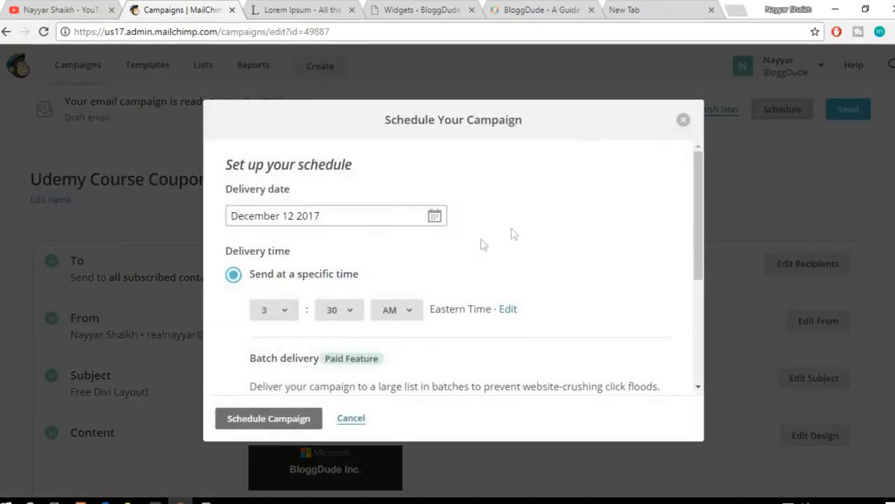
click(354, 218)
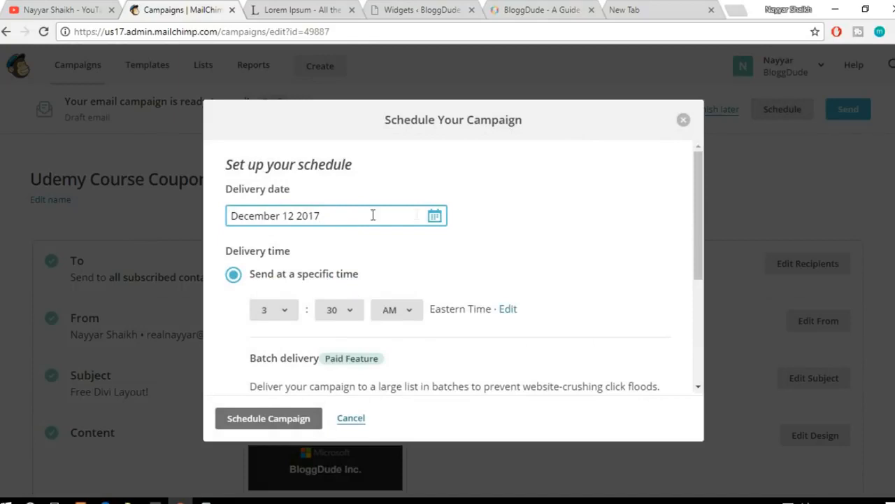
click(434, 216)
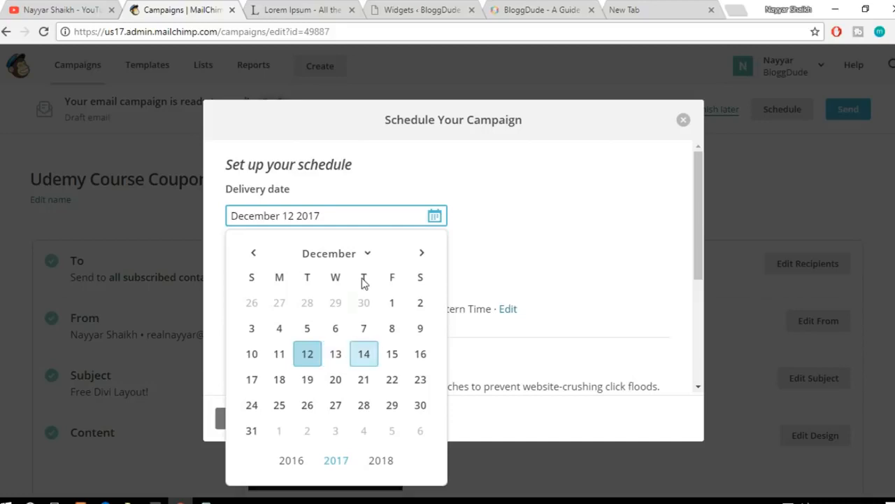
click(363, 355)
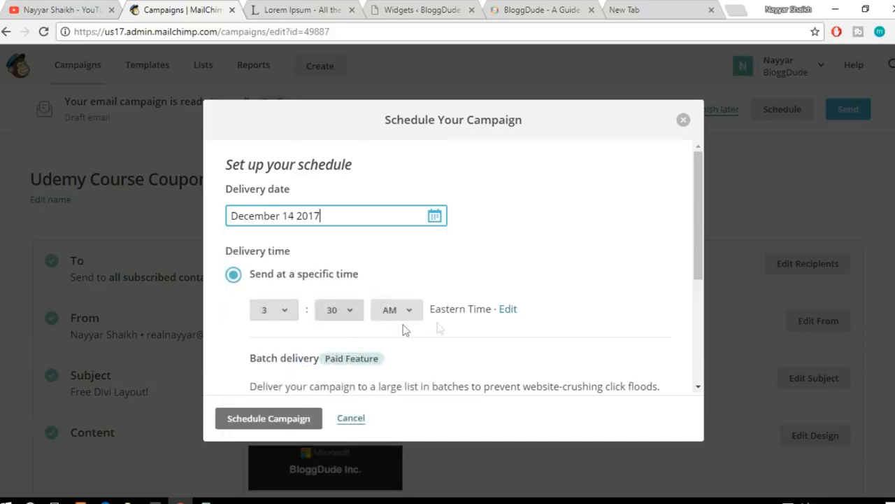
Step: Check the delivery time options and schedule the campaign to send at a specific time
scroll(413, 371, down, 2)
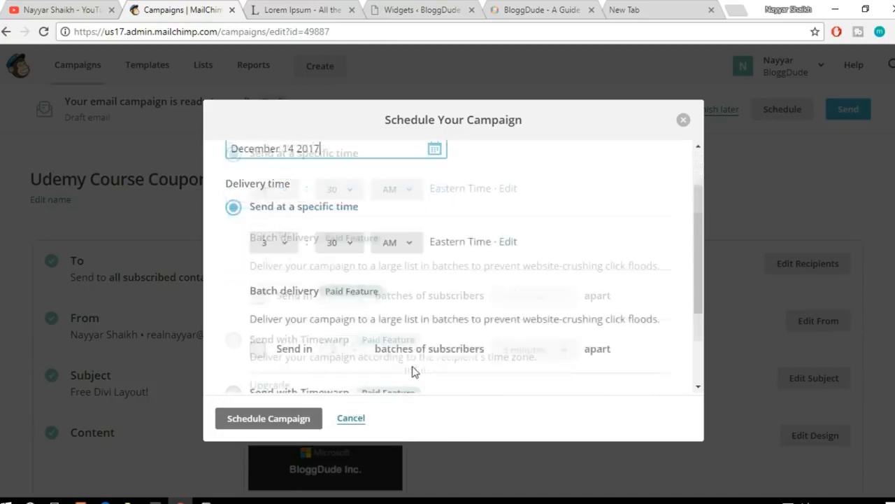
scroll(413, 370, up, 2)
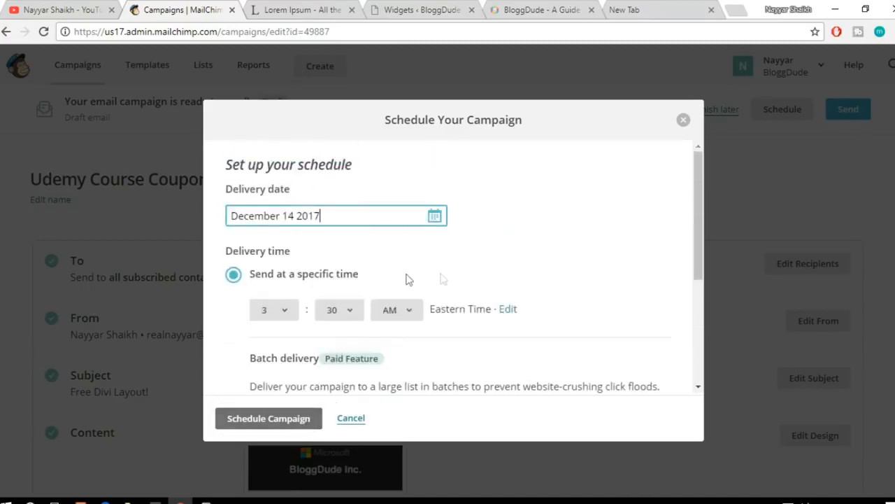
scroll(476, 288, down, 3)
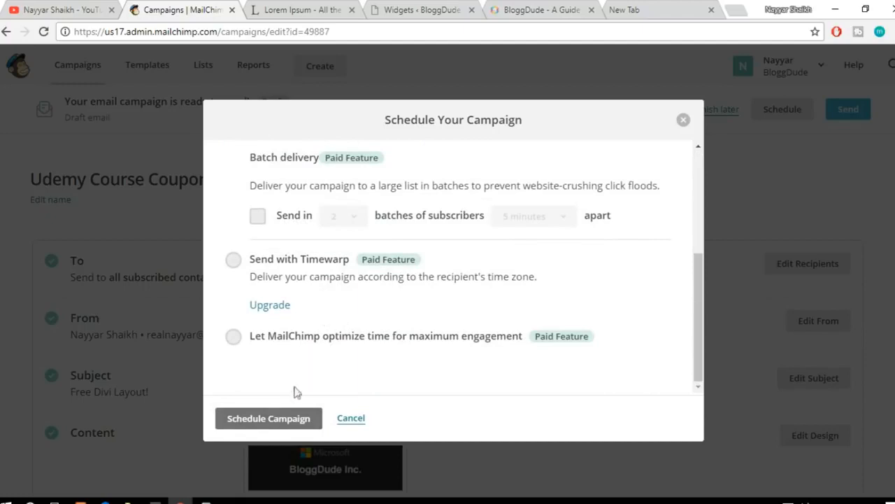
click(286, 424)
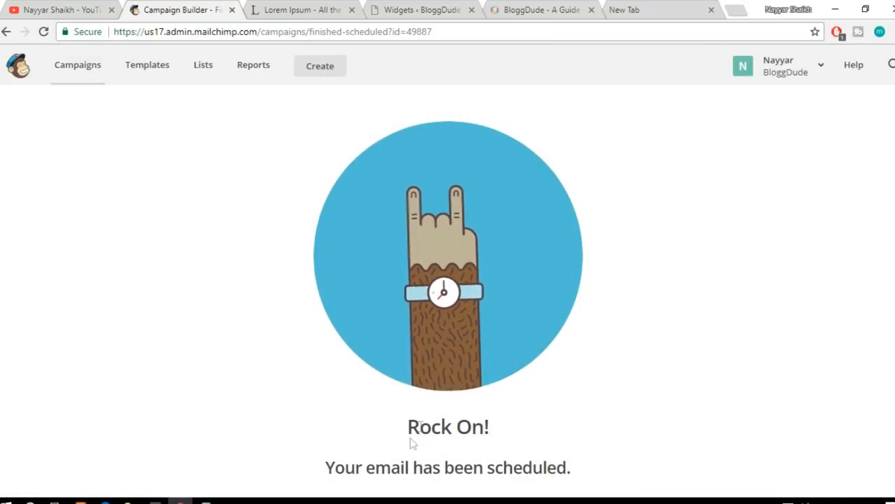
Step: Return to the MailChimp dashboard
drag(408, 427, 515, 429)
click(553, 440)
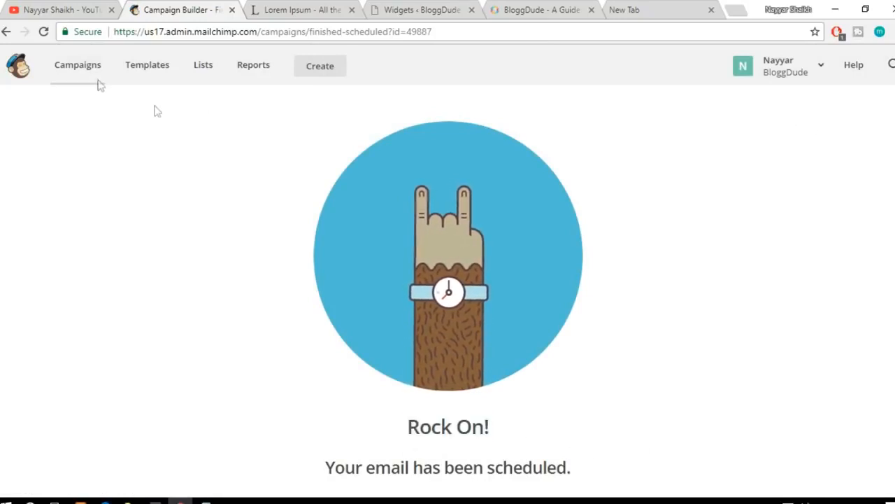
click(20, 78)
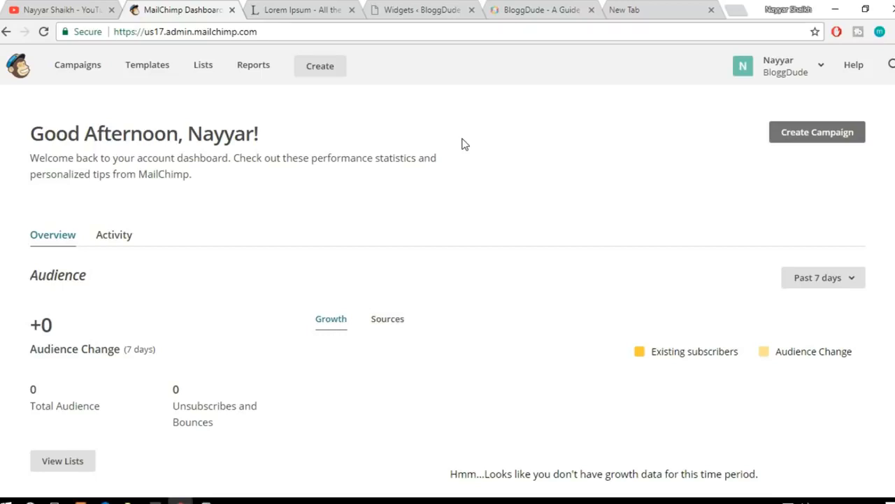
Step: Close the browser tabs for the BloggDude WordPress Widgets page and the BloggDude website
click(407, 15)
scroll(430, 272, up, 4)
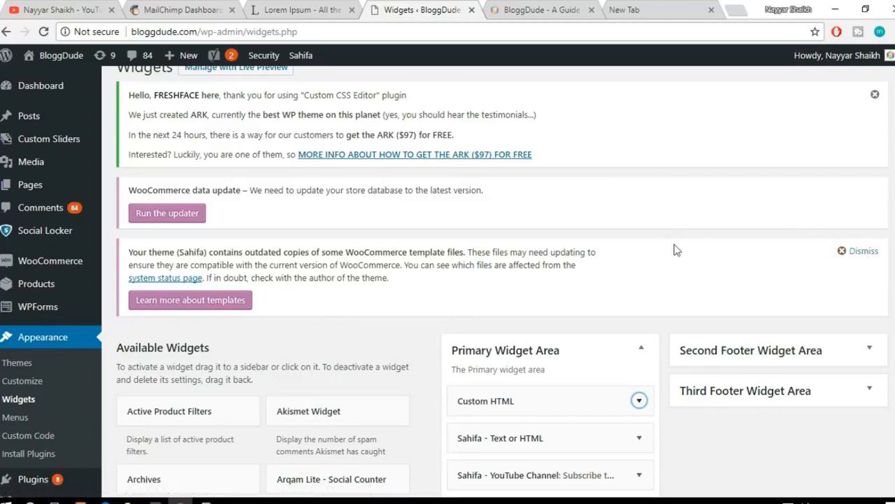
scroll(681, 256, down, 3)
scroll(681, 259, up, 5)
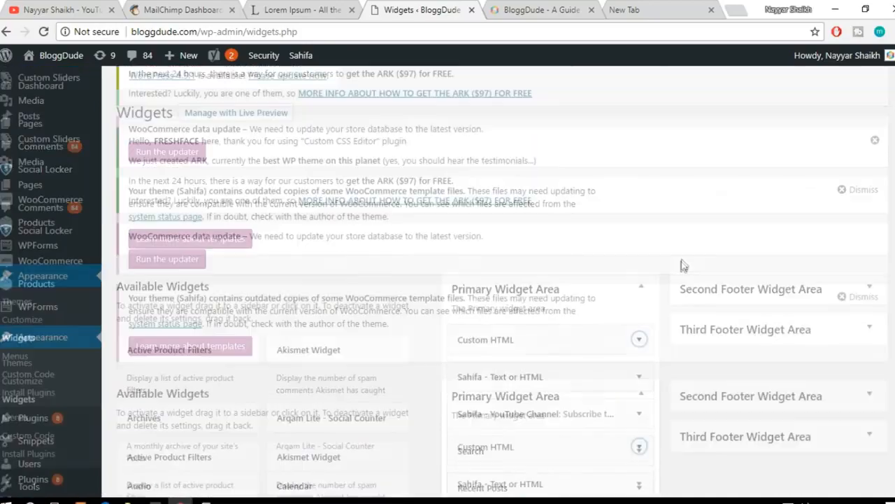
click(471, 11)
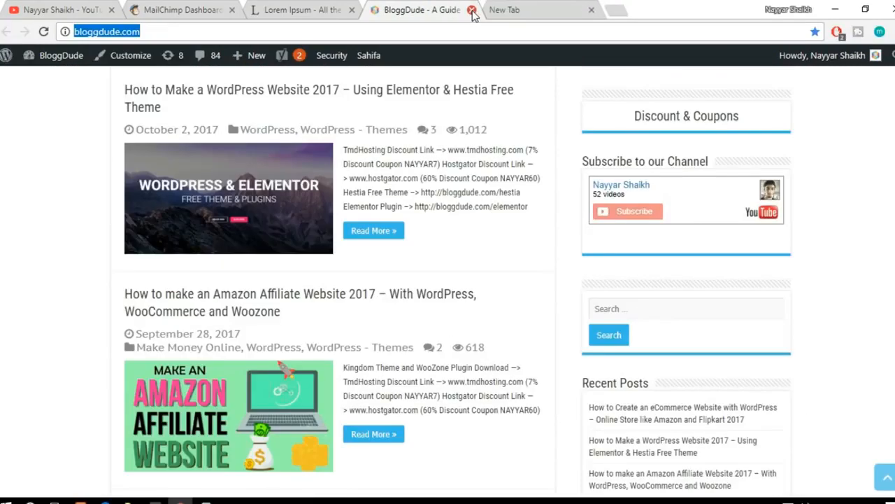
click(472, 11)
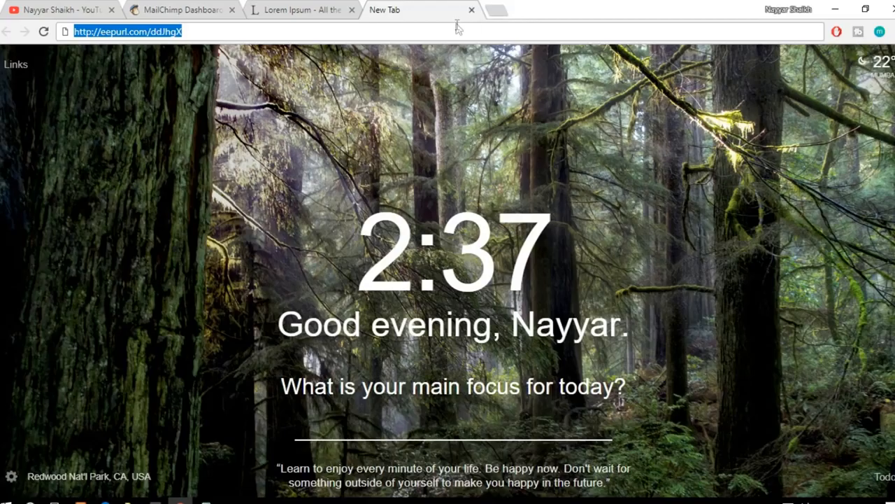
Step: Load the Denko website in the empty browser tab and close the Lorem Ipsum tab
text(nayyarshaikh.com)
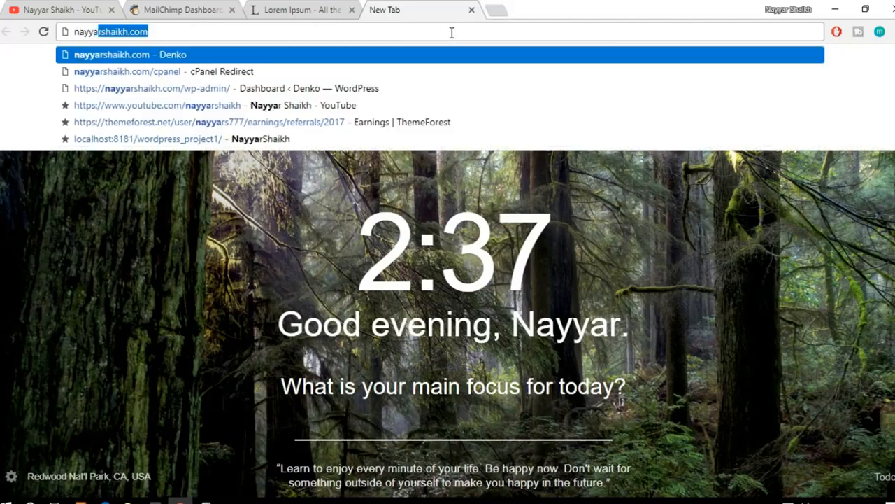
key(Return)
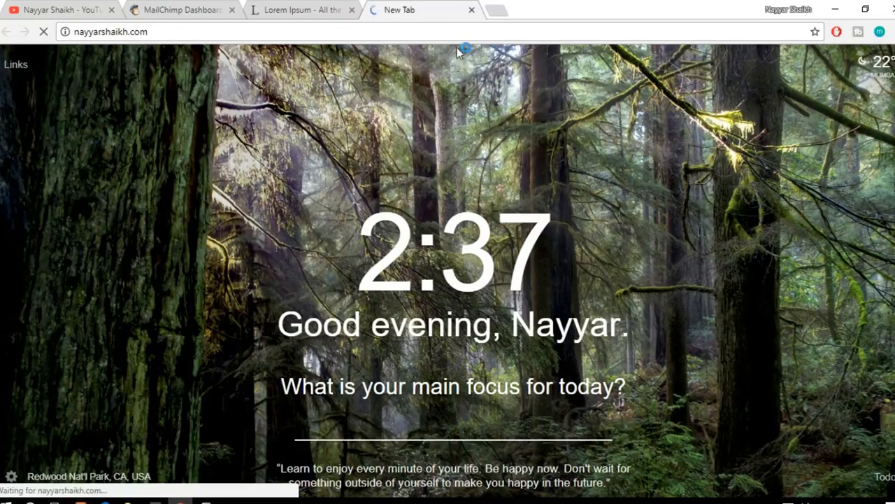
click(329, 10)
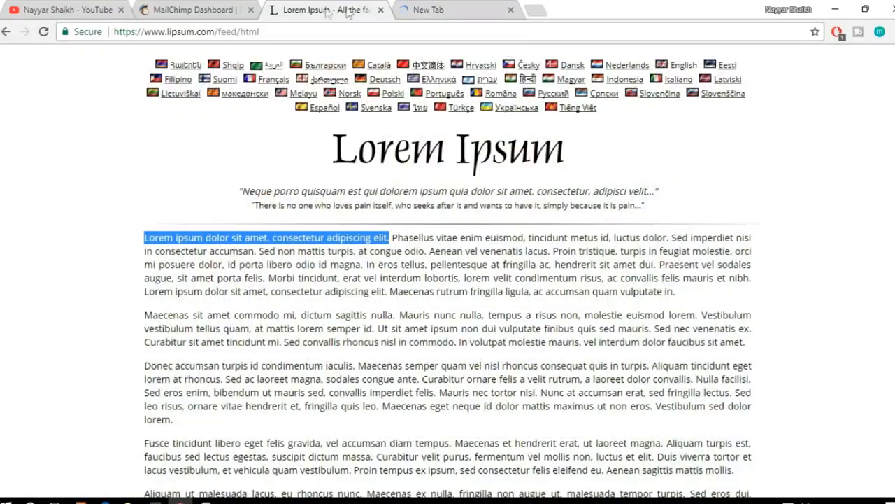
click(381, 9)
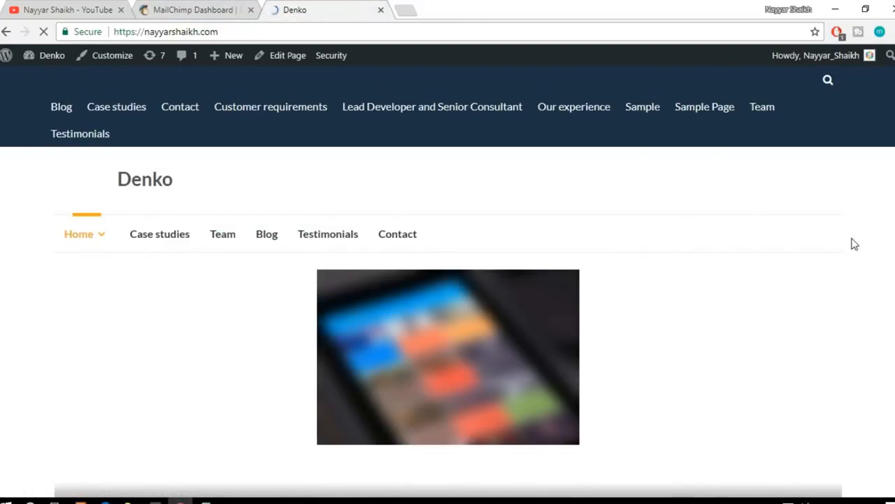
Step: Look through the Denko homepage, including its post sections and the sidebar with recent posts and comments
scroll(853, 244, down, 5)
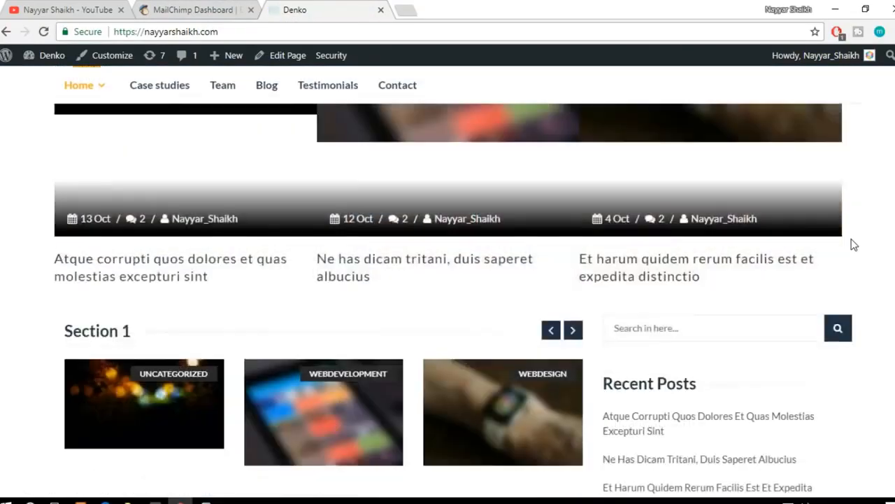
scroll(854, 245, down, 4)
scroll(854, 244, up, 3)
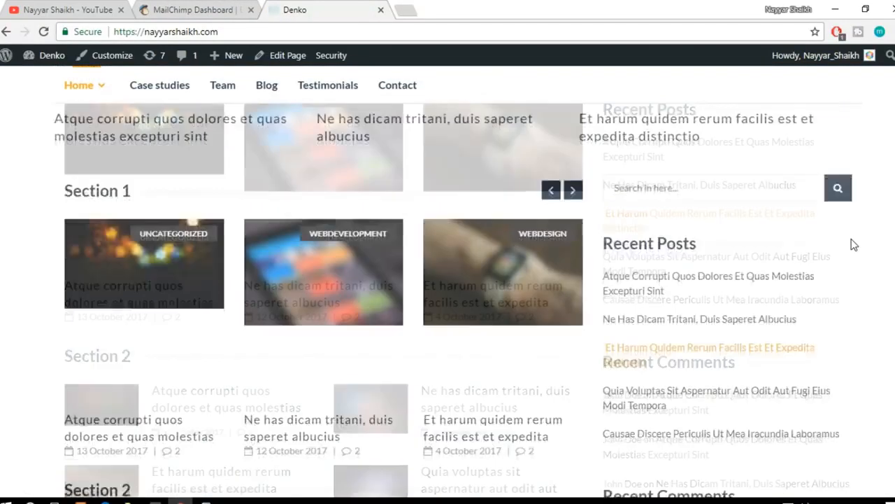
scroll(362, 309, down, 4)
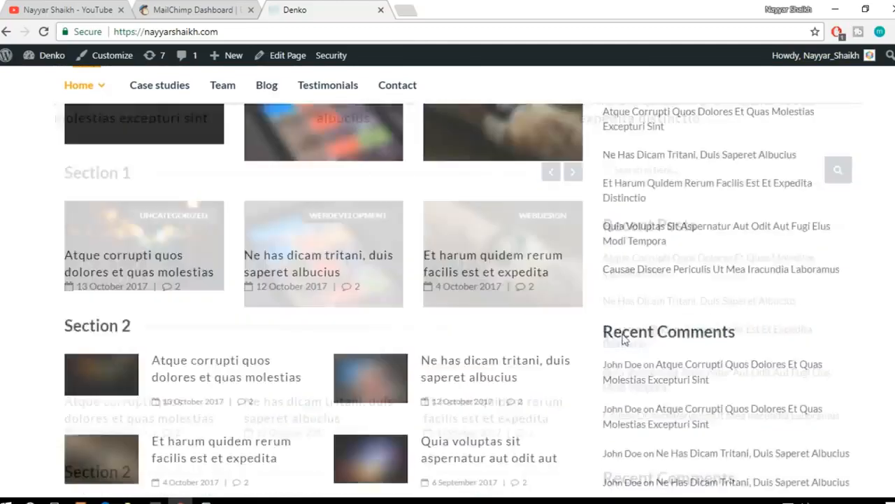
scroll(362, 309, up, 5)
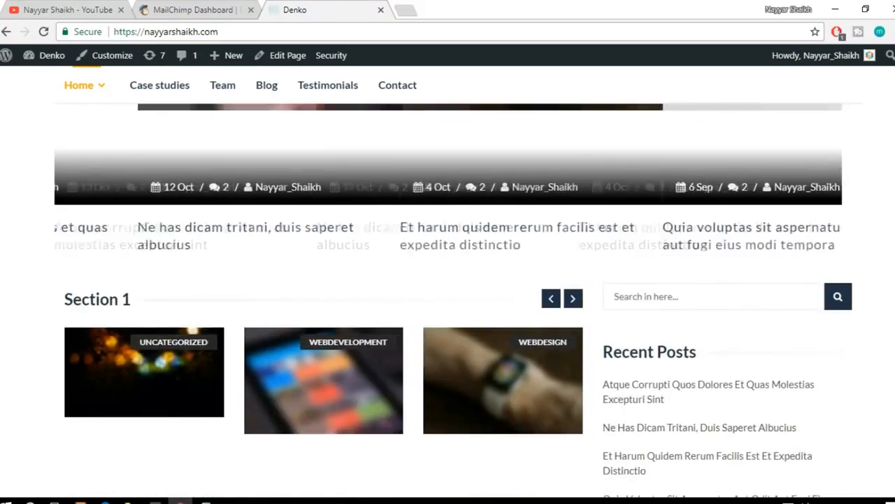
scroll(448, 301, up, 4)
scroll(447, 280, up, 1)
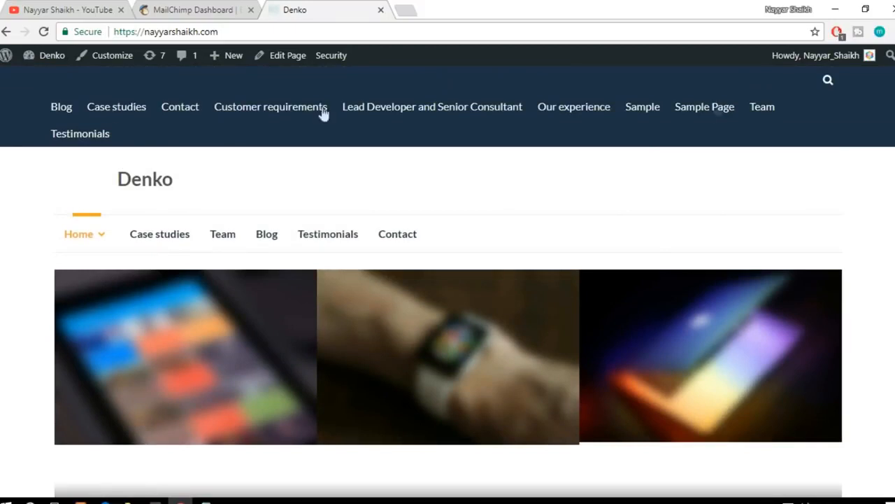
Step: Open the Denko site's WordPress dashboard in a new browser tab and switch to it
mouse_move(33, 55)
right_click(35, 85)
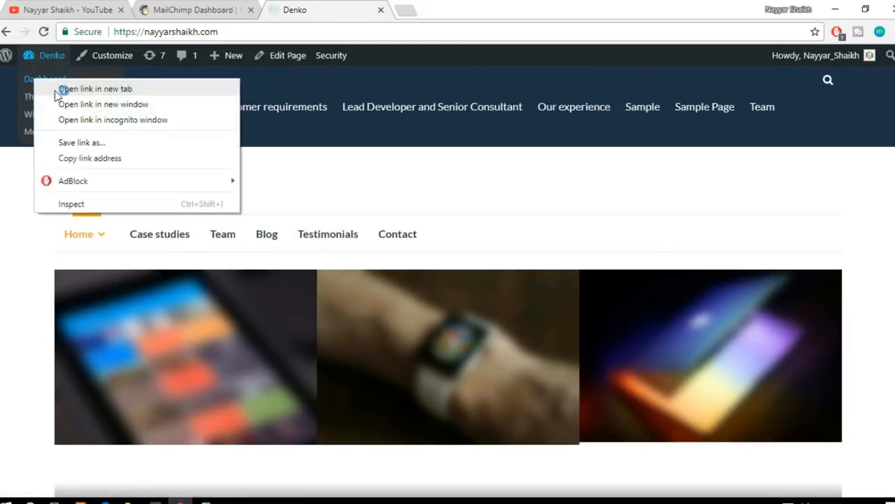
click(56, 89)
click(420, 7)
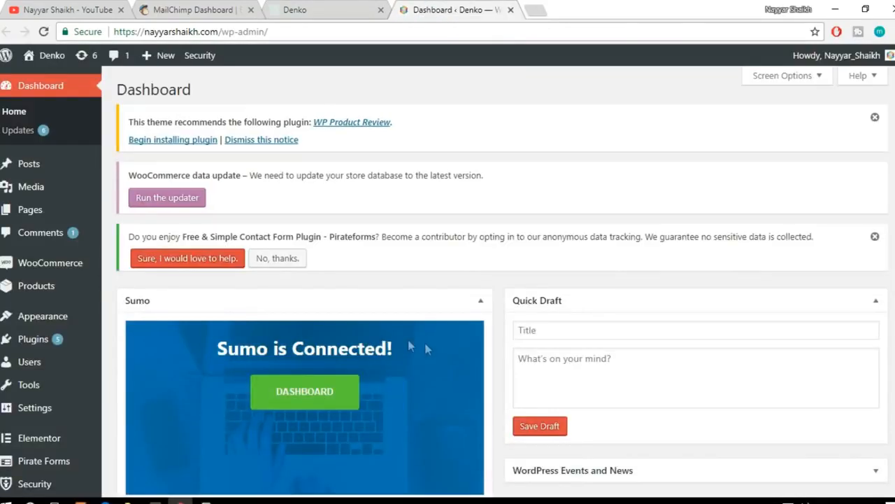
Step: Open the page for adding new WordPress plugins and search for "sumo"
scroll(402, 338, down, 2)
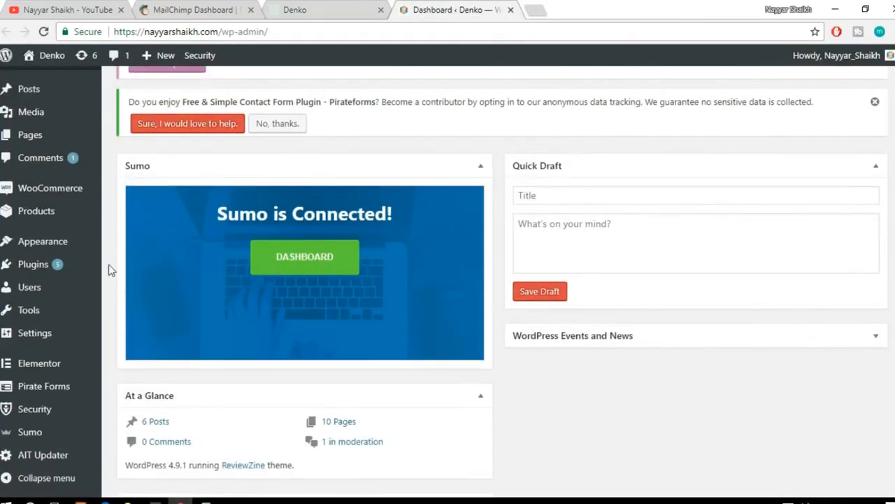
mouse_move(54, 268)
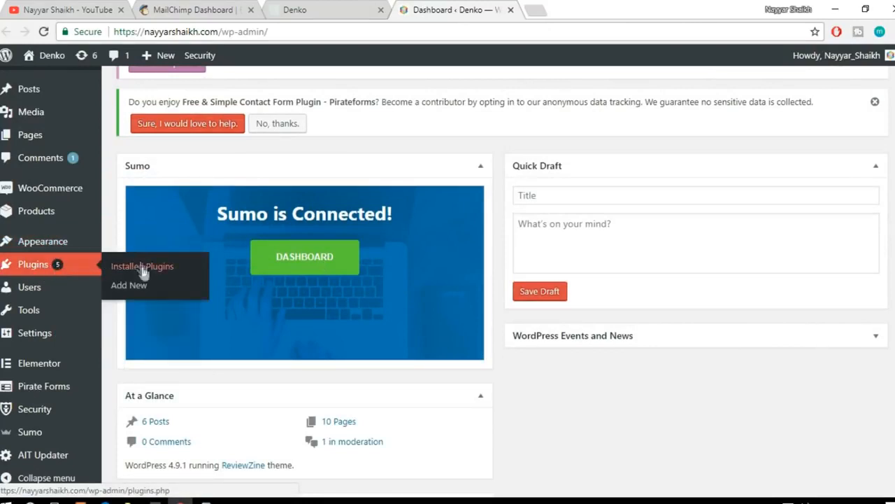
click(130, 286)
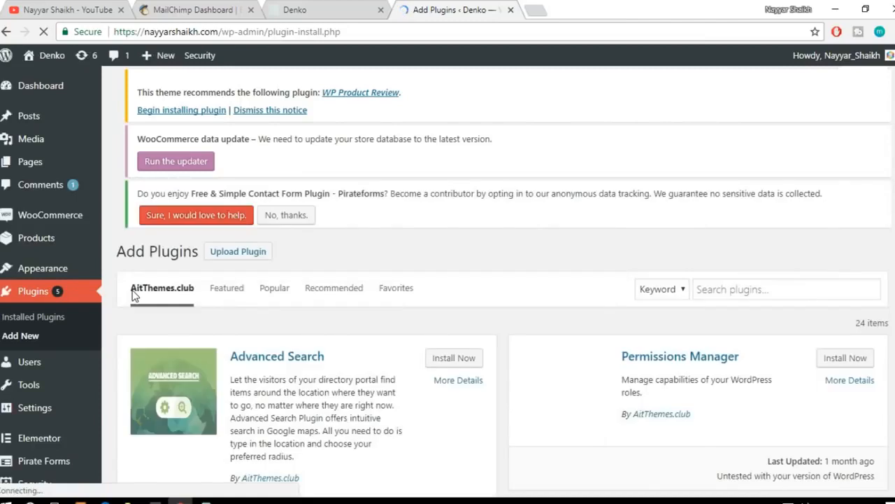
click(764, 309)
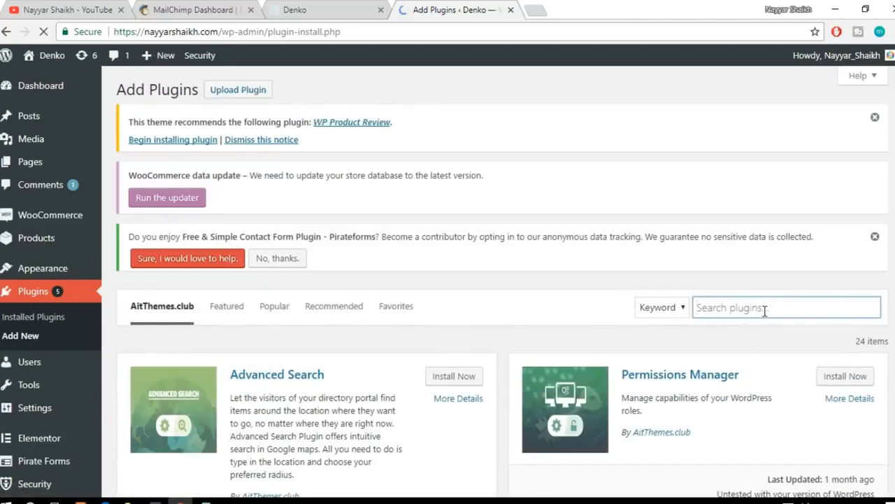
text(sum)
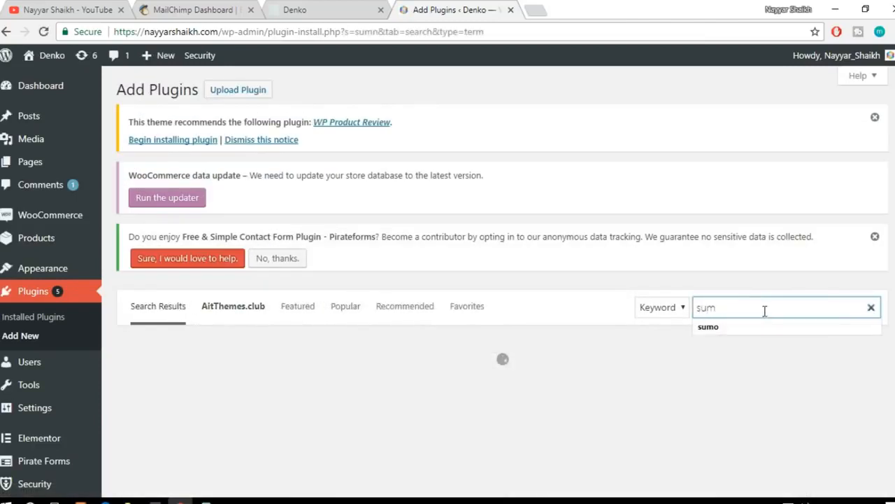
text(o)
scroll(776, 315, down, 1)
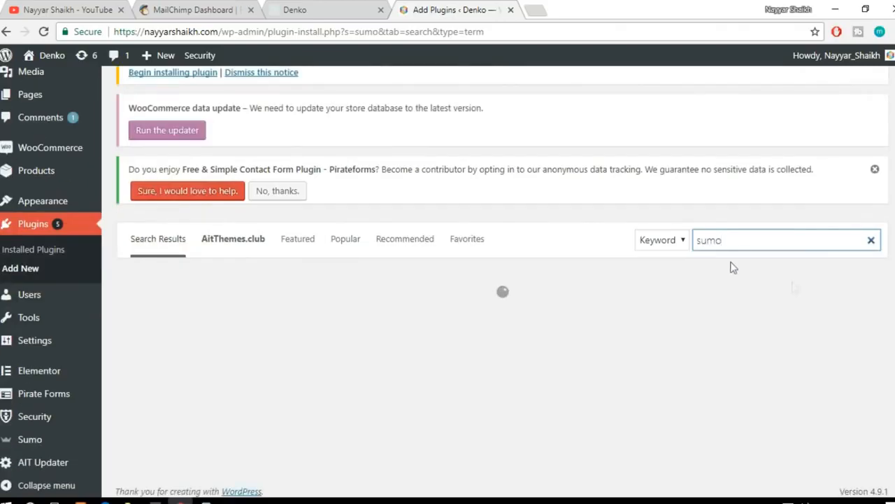
Step: Examine the SumoMe plugin among the search results and the Sumo entry in the site's administration menu
scroll(703, 261, down, 1)
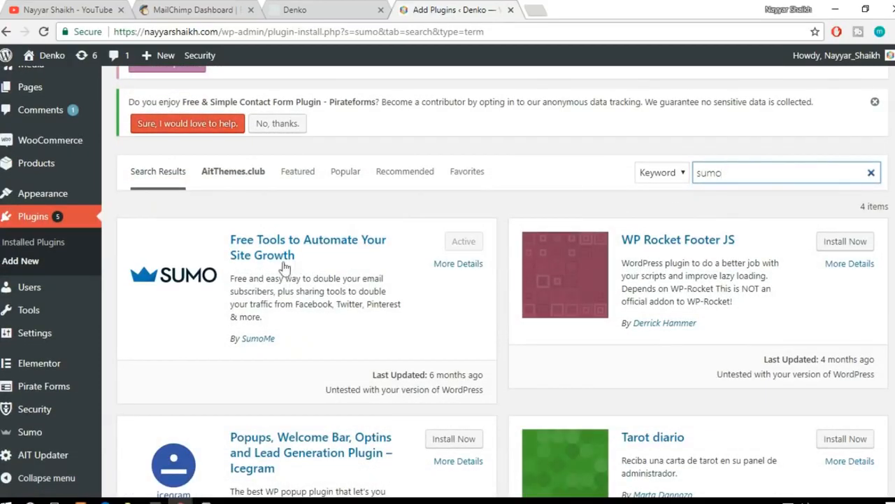
drag(295, 343, 242, 337)
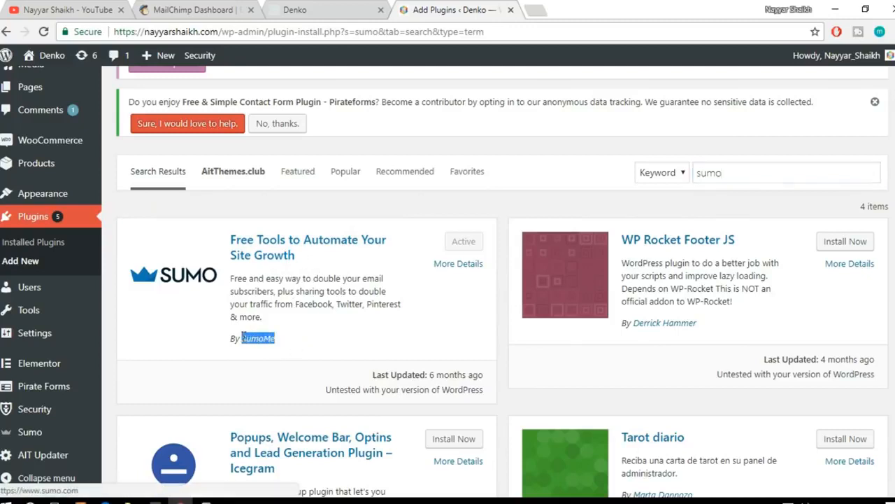
click(296, 339)
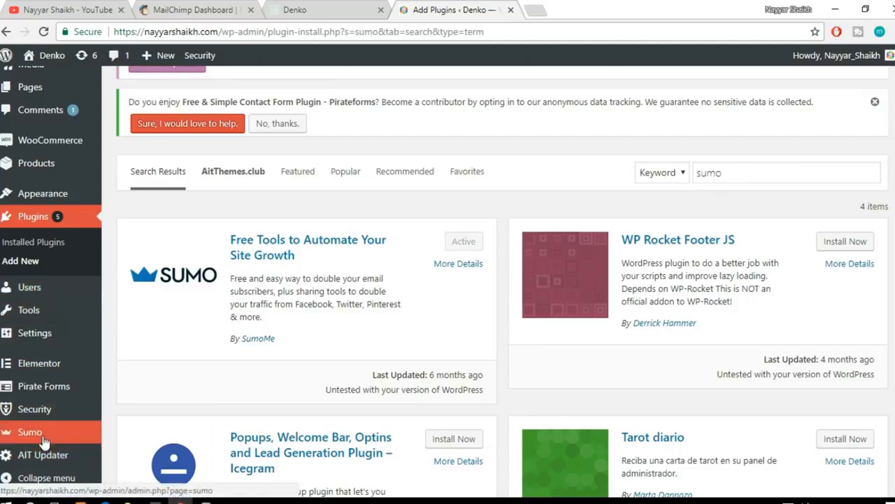
mouse_move(34, 434)
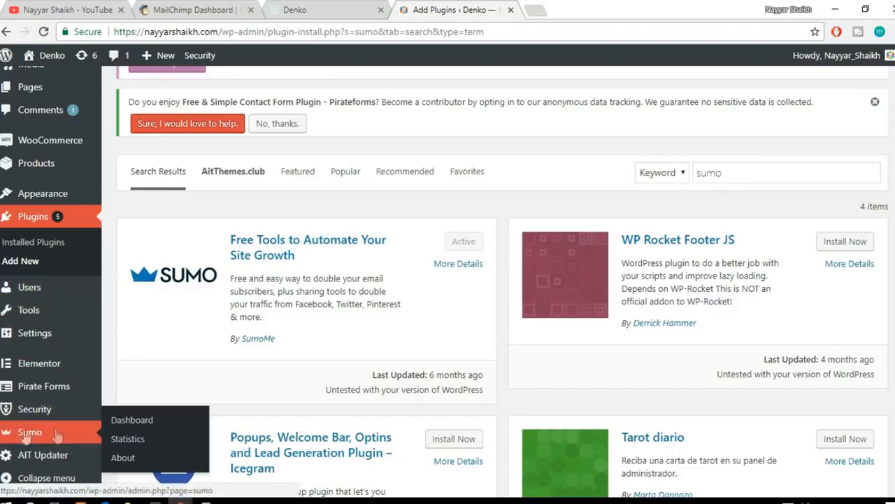
scroll(31, 433, down, 1)
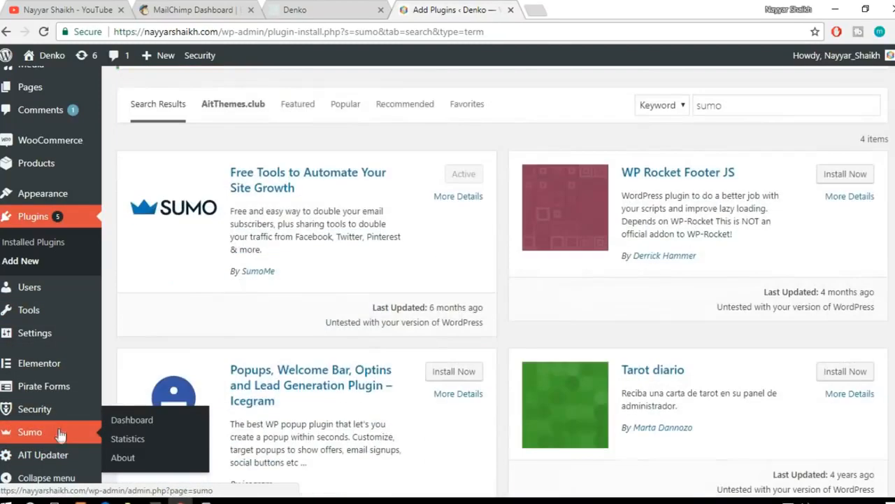
scroll(695, 333, up, 3)
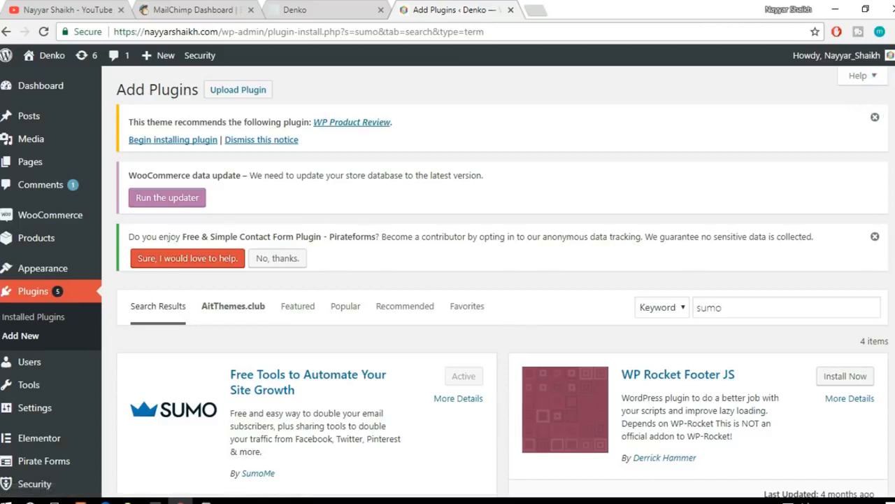
Step: Bring up the Sumo overlay to view its Subscribers page and close it again
click(890, 92)
click(887, 93)
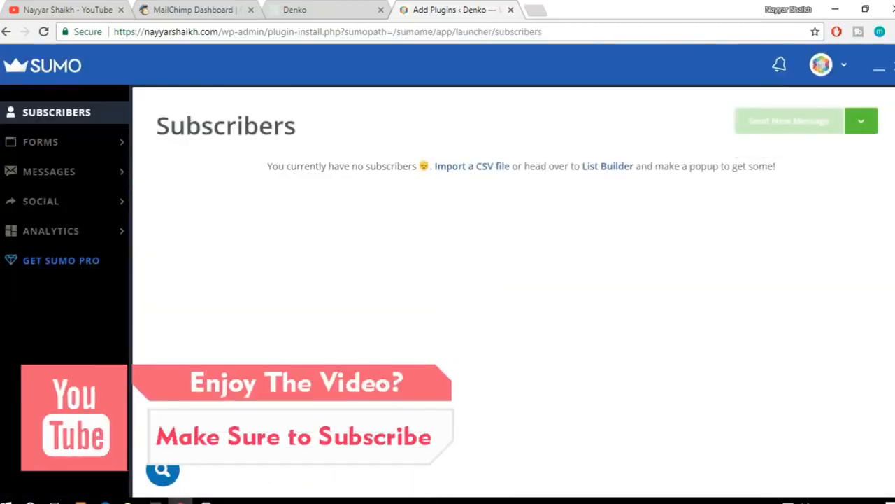
click(894, 65)
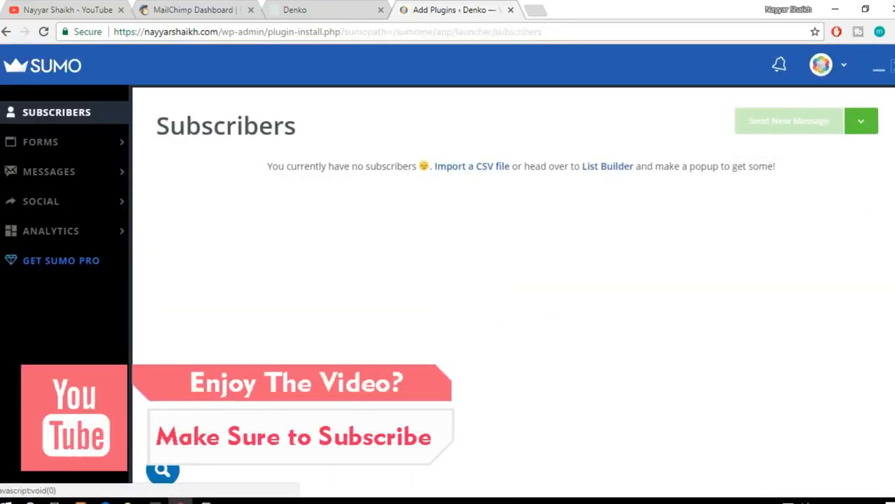
Step: Open the Sumo plugin's dashboard and look through its available sections down to Sumo Settings
scroll(84, 280, down, 2)
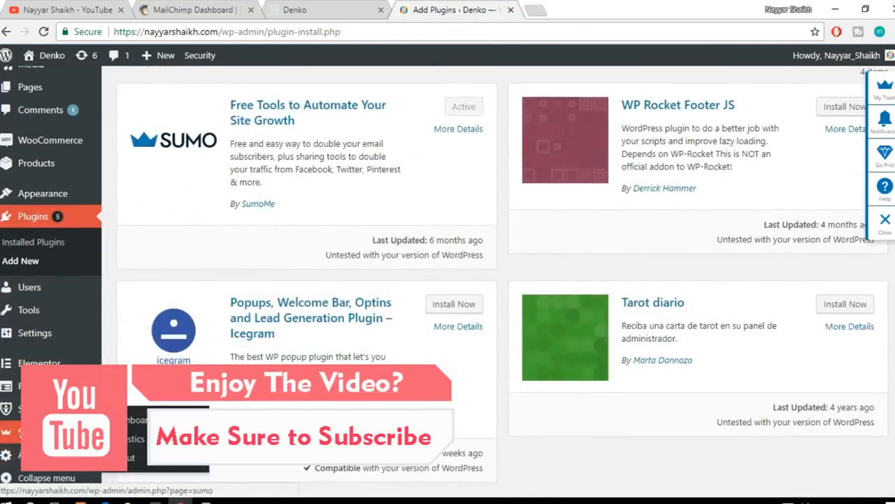
click(144, 422)
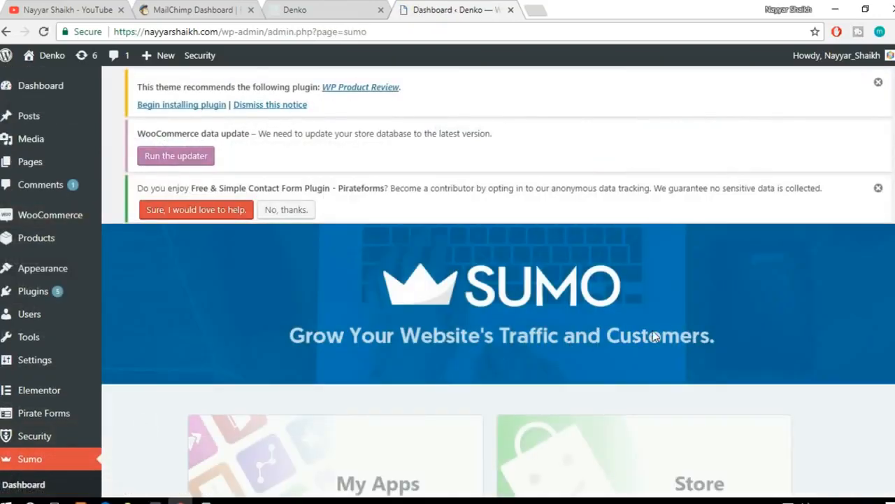
scroll(654, 336, down, 5)
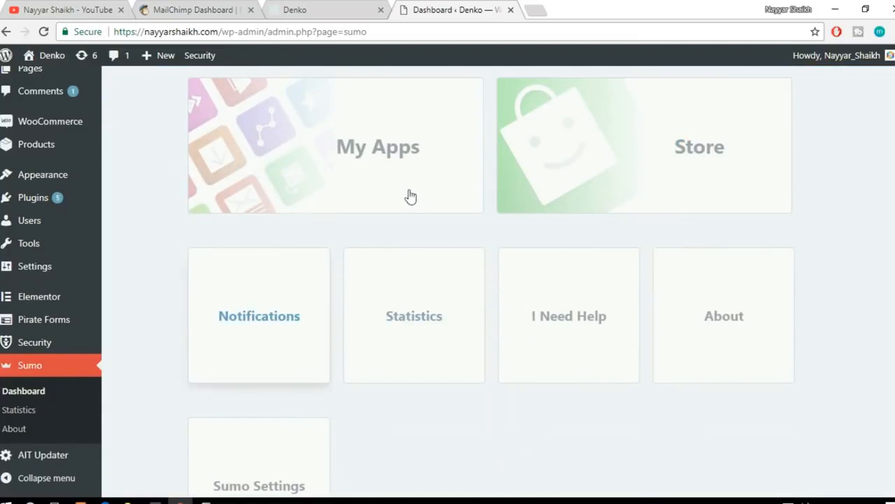
scroll(799, 270, down, 2)
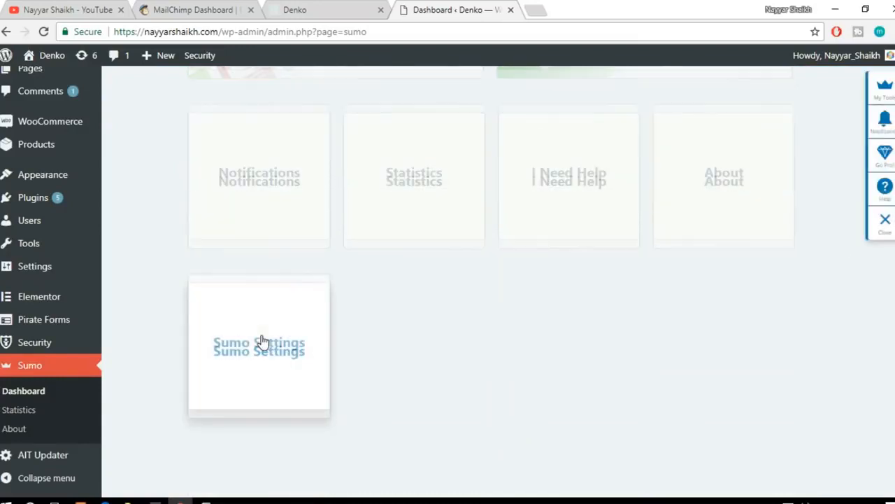
scroll(265, 350, down, 2)
scroll(278, 366, up, 2)
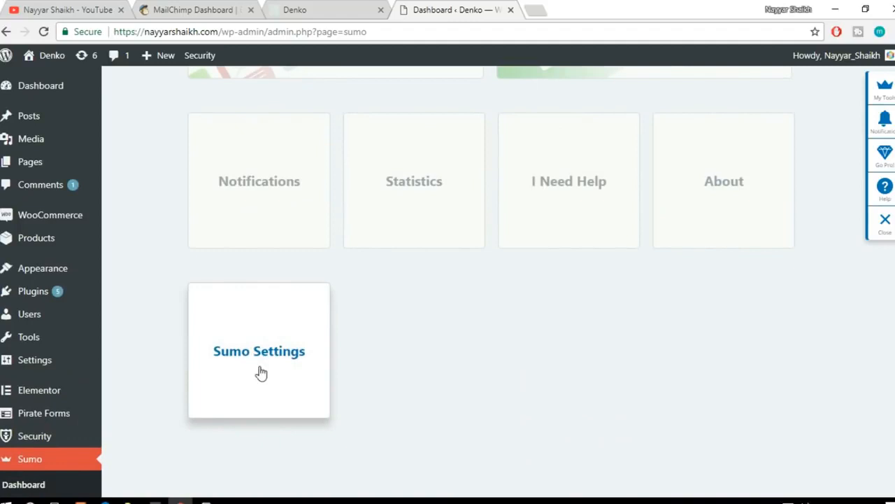
Step: Enter Sumo Settings, dismiss the plan offer, and start a new form in the List Builder
click(260, 373)
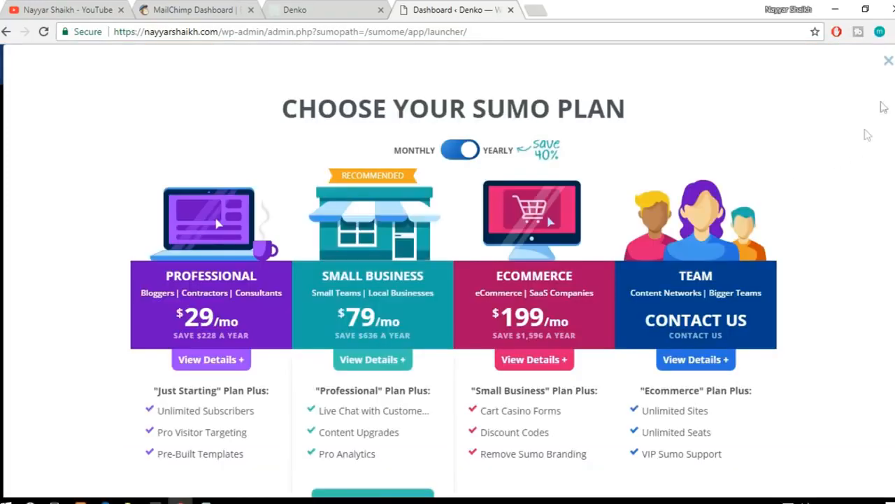
click(889, 63)
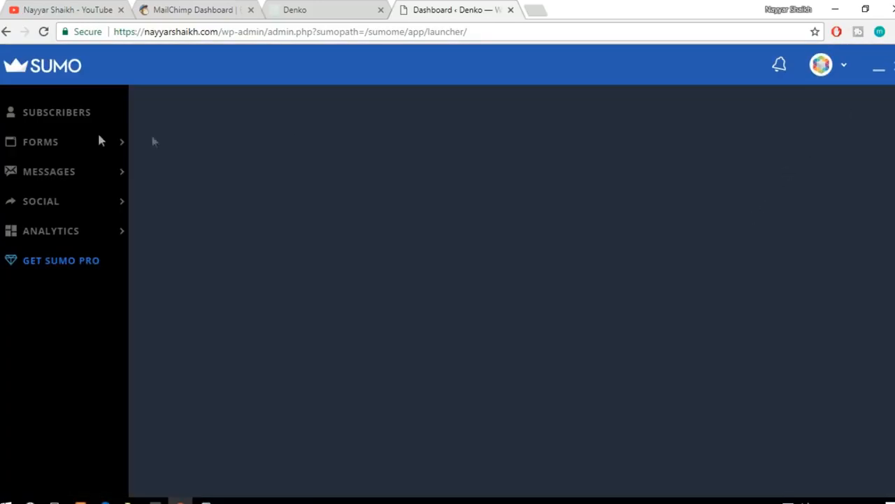
mouse_move(65, 143)
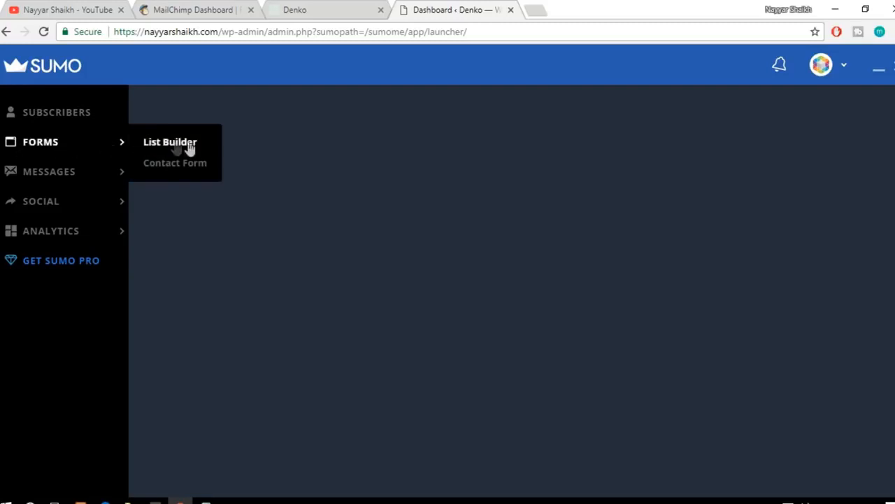
click(196, 144)
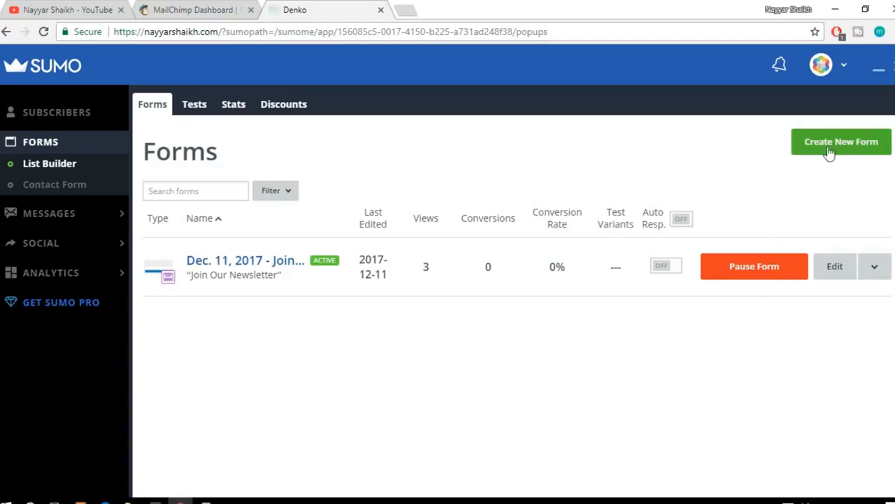
click(855, 152)
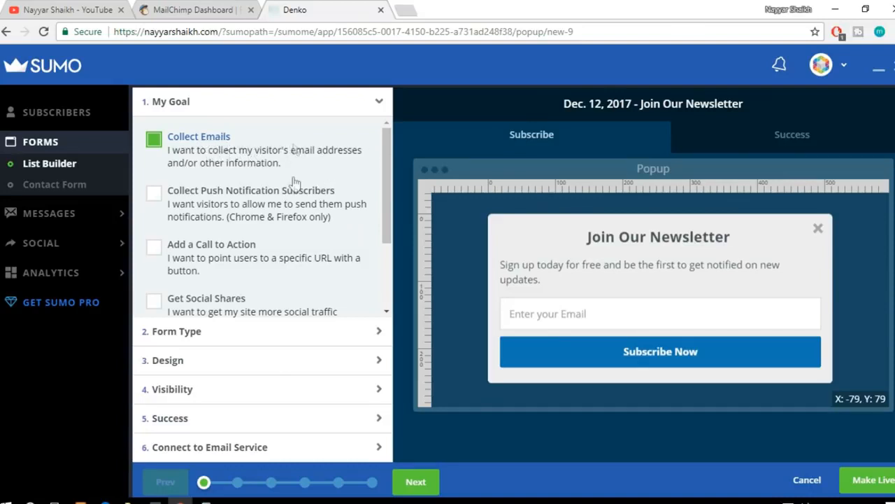
Step: Try the Smart Bar form type for the new form and switch it back to Popup
click(193, 338)
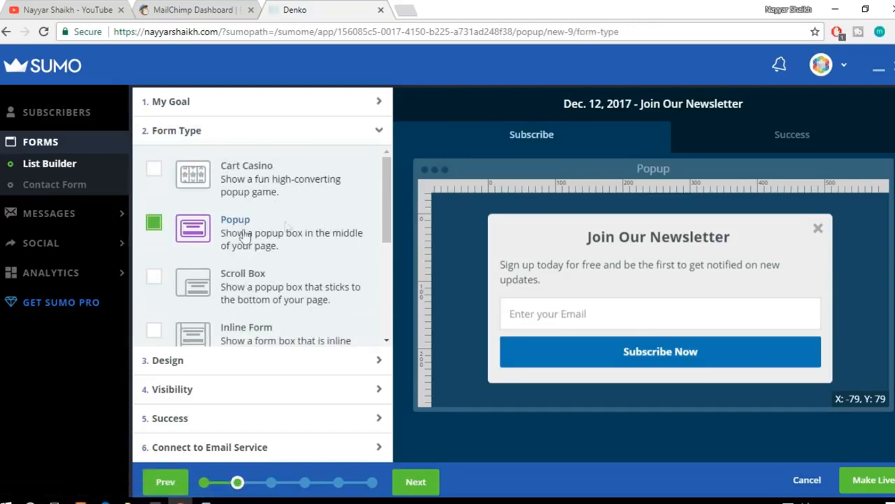
scroll(293, 252, down, 5)
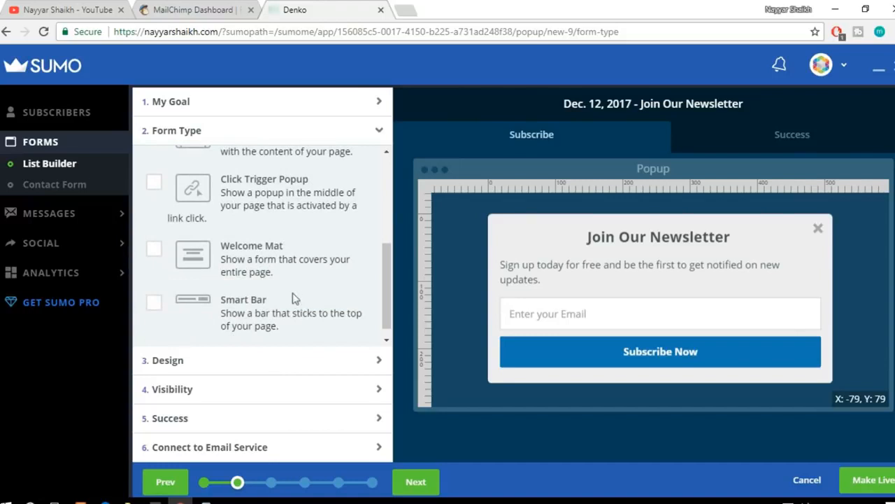
click(156, 307)
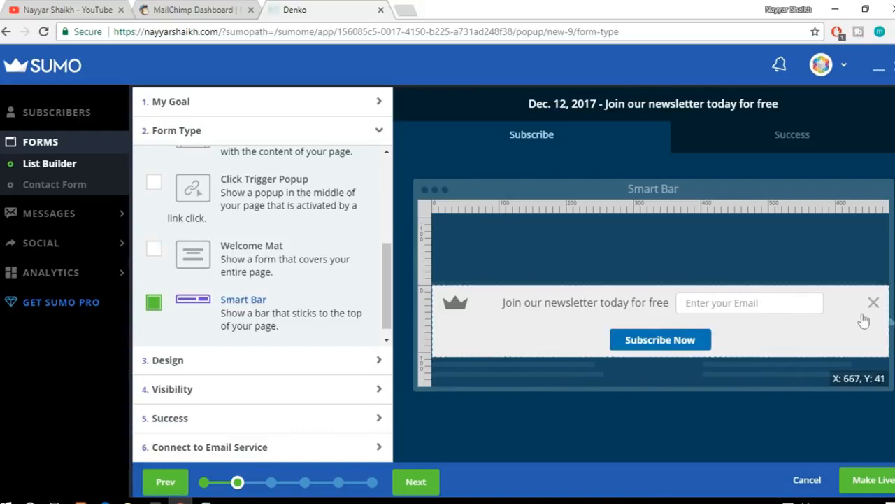
scroll(306, 256, up, 5)
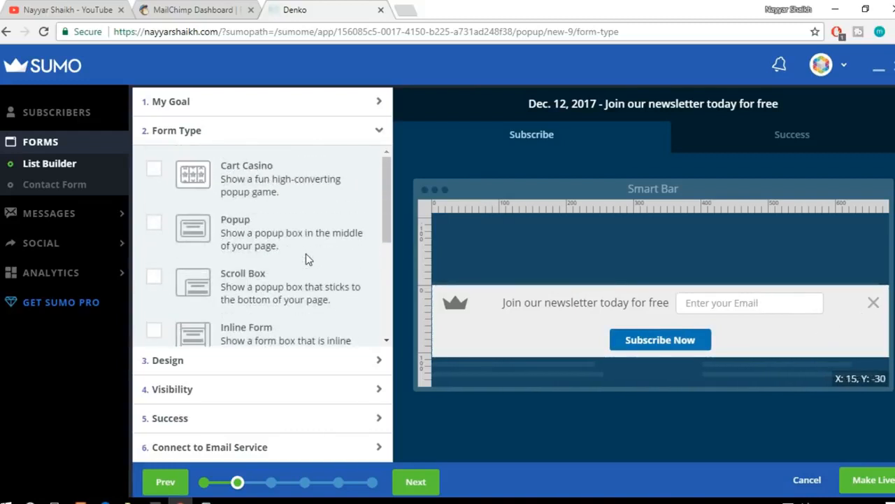
click(223, 231)
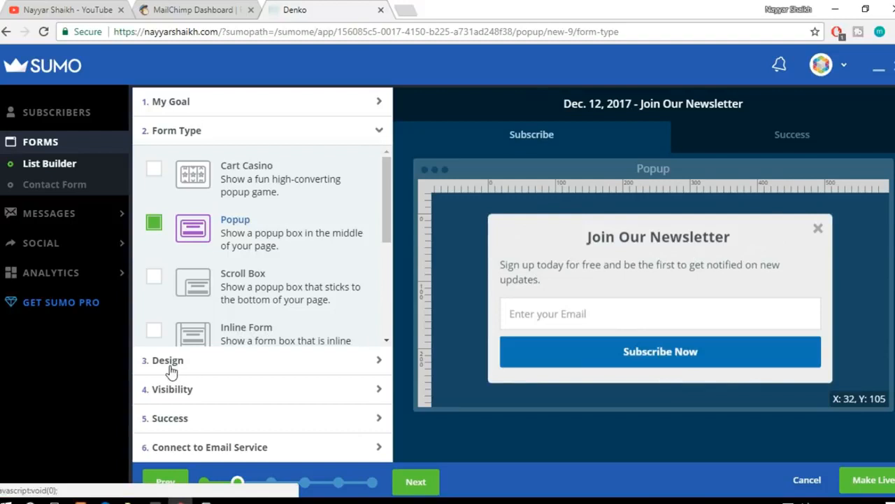
Step: Open the form's design settings and browse the popup templates
click(202, 364)
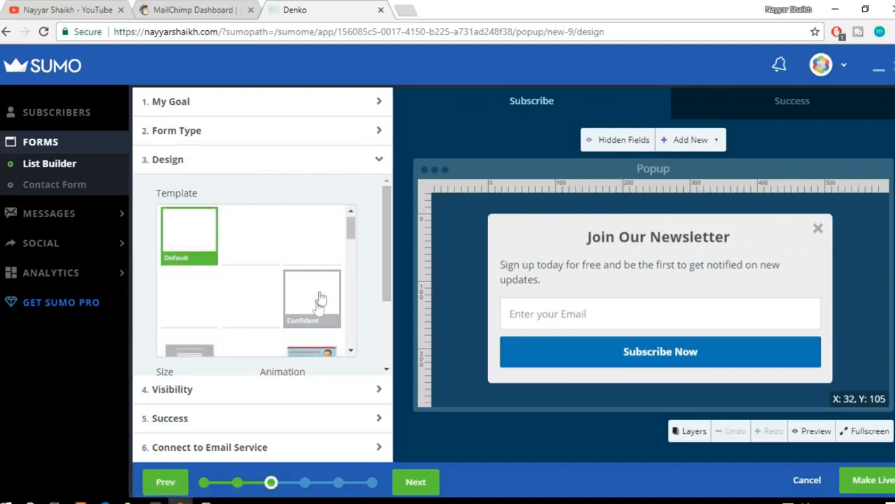
scroll(220, 316, down, 2)
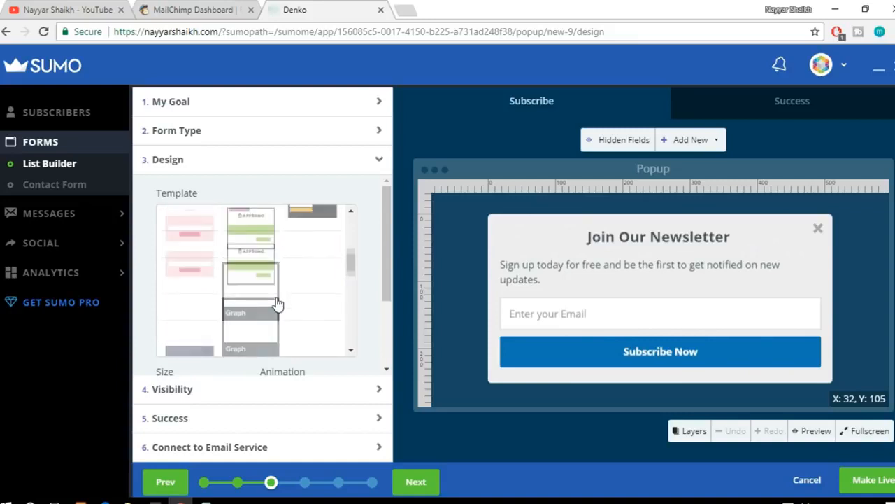
scroll(277, 303, up, 2)
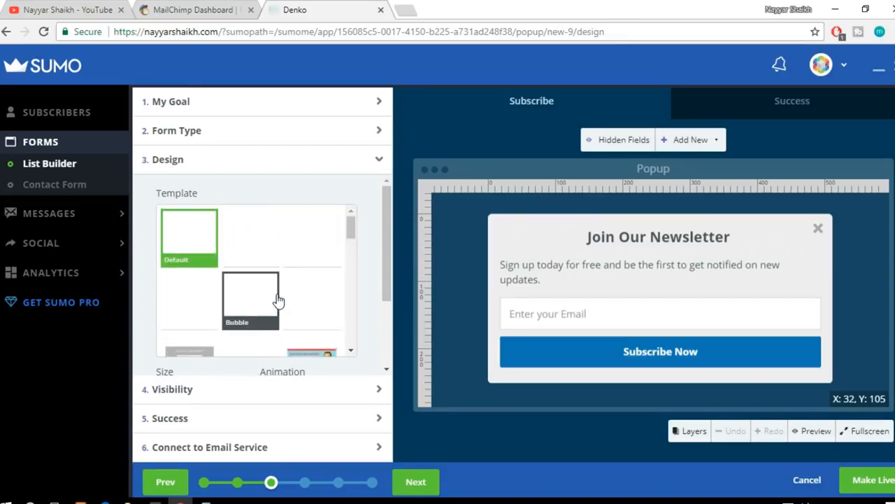
drag(351, 230, 343, 208)
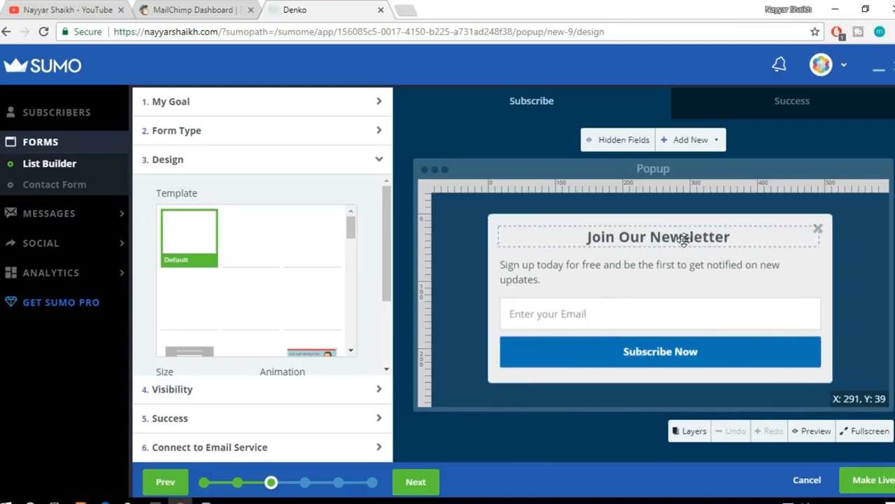
Step: Change the popup's heading text to "BloggDude Newsletter"
click(644, 256)
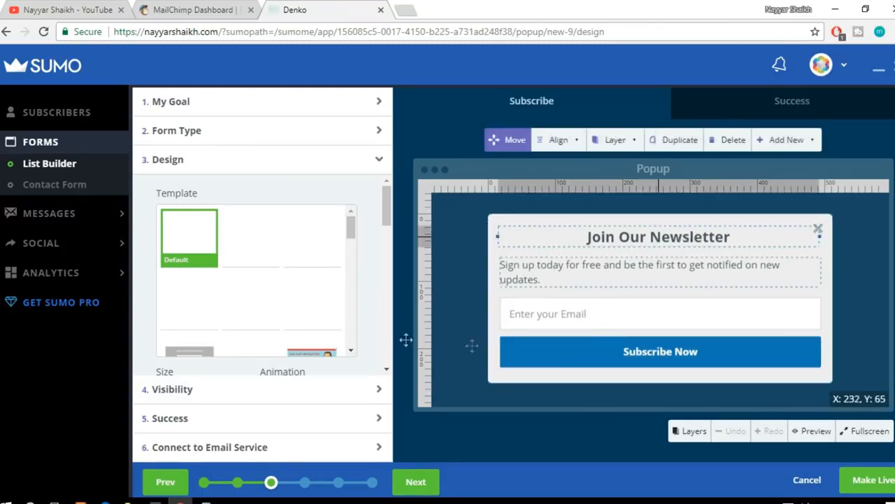
click(658, 237)
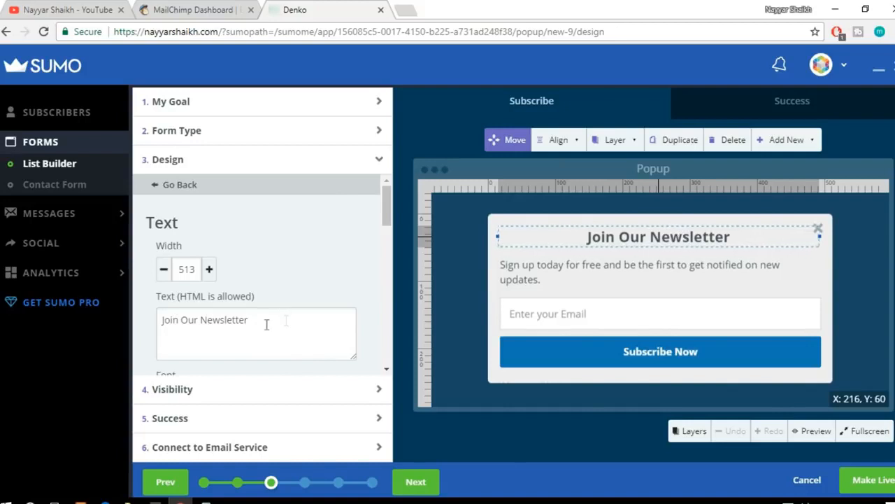
drag(198, 319, 117, 327)
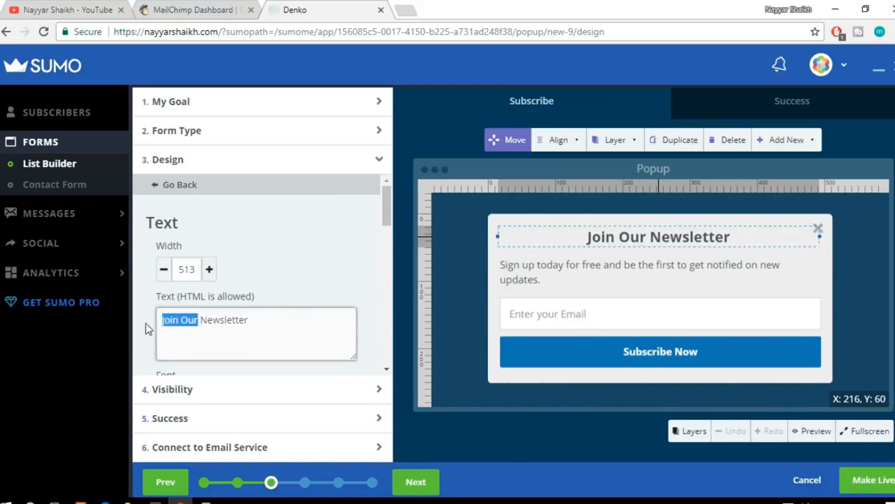
text(Blo)
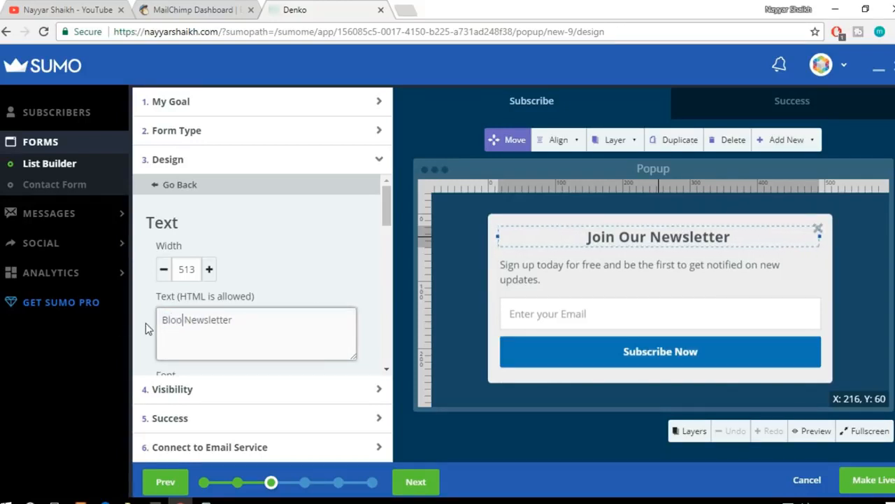
text(gg)
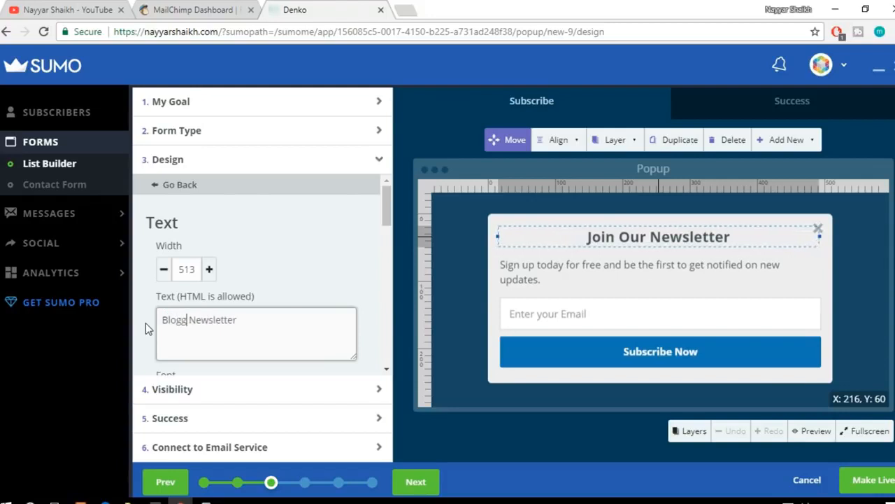
text(Dude)
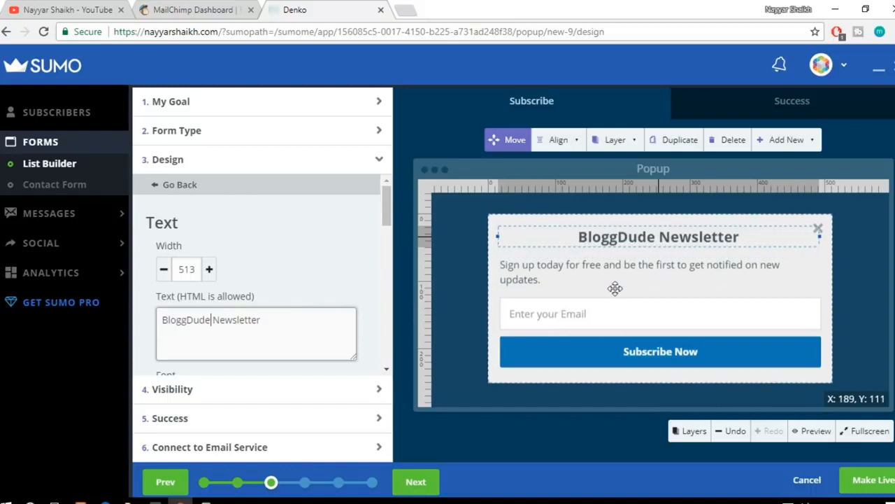
Step: Examine the Subscribe Now button's design settings, including size, click action, font, colours, borders, and shadow
click(612, 363)
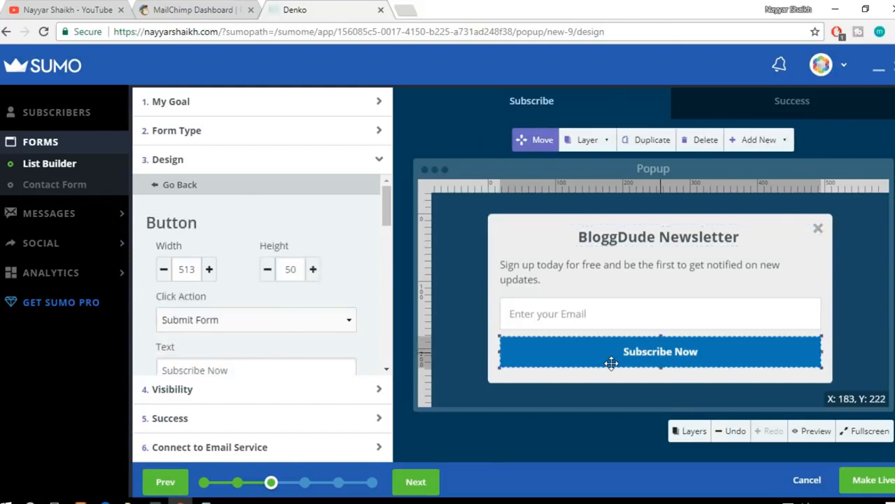
scroll(343, 316, down, 1)
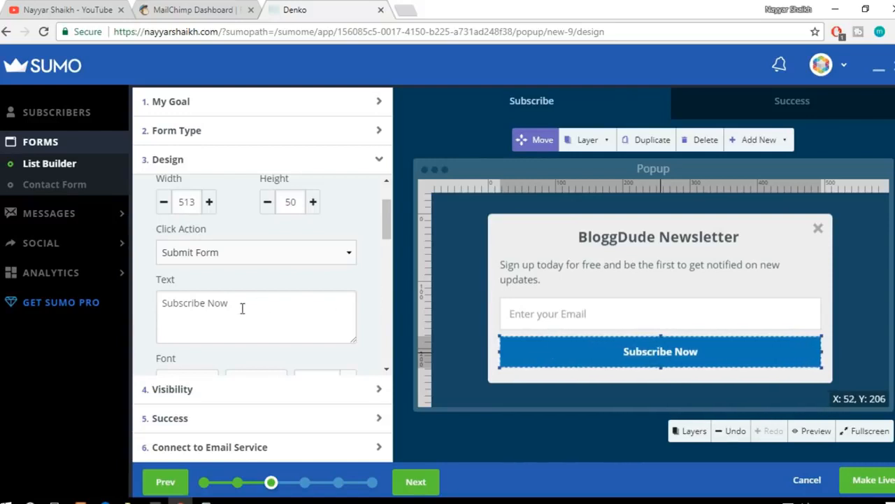
scroll(283, 302, down, 2)
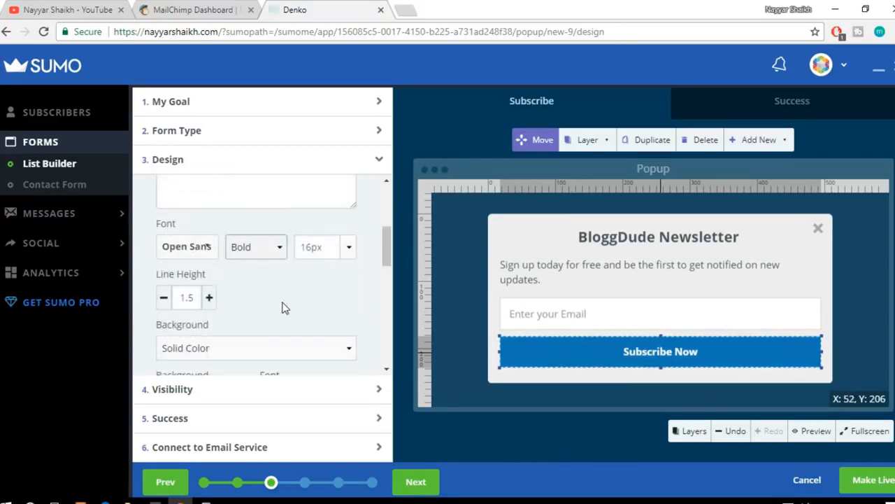
scroll(294, 314, down, 3)
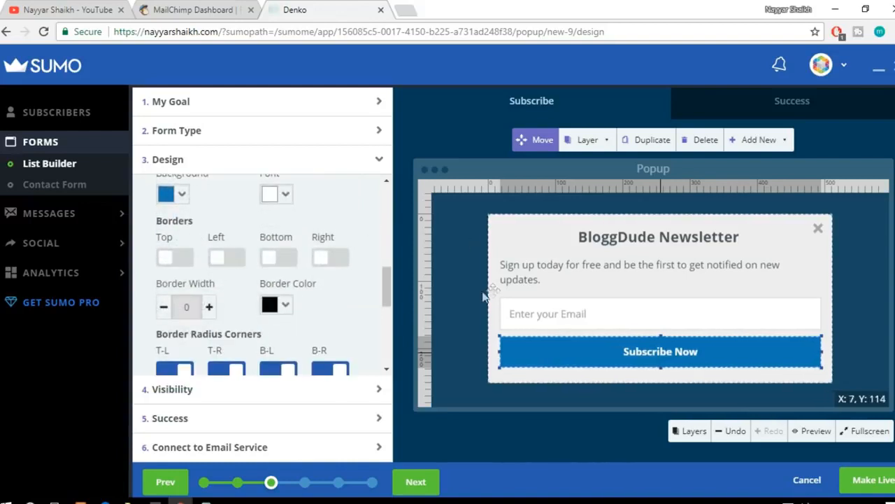
scroll(350, 315, down, 2)
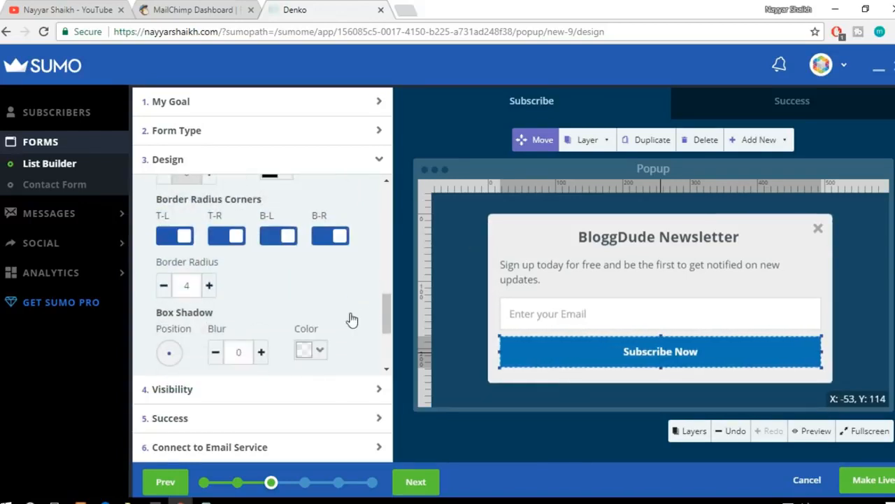
scroll(352, 319, up, 5)
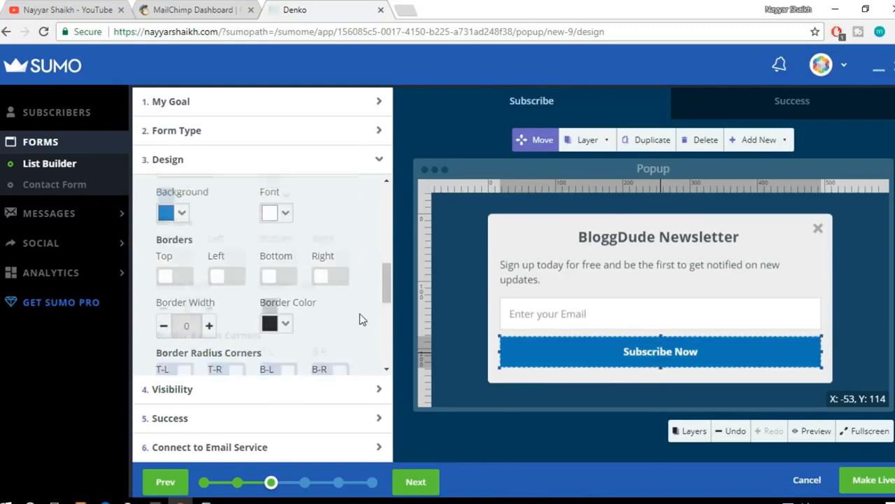
scroll(357, 308, up, 3)
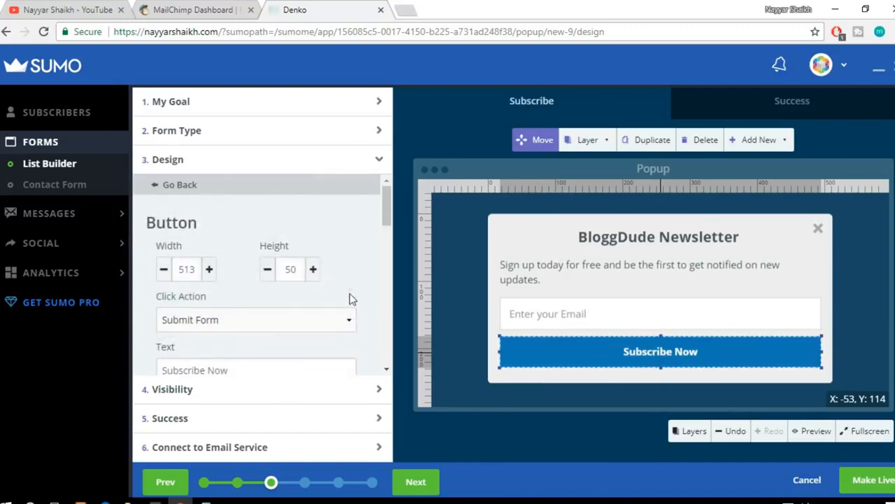
scroll(351, 305, down, 2)
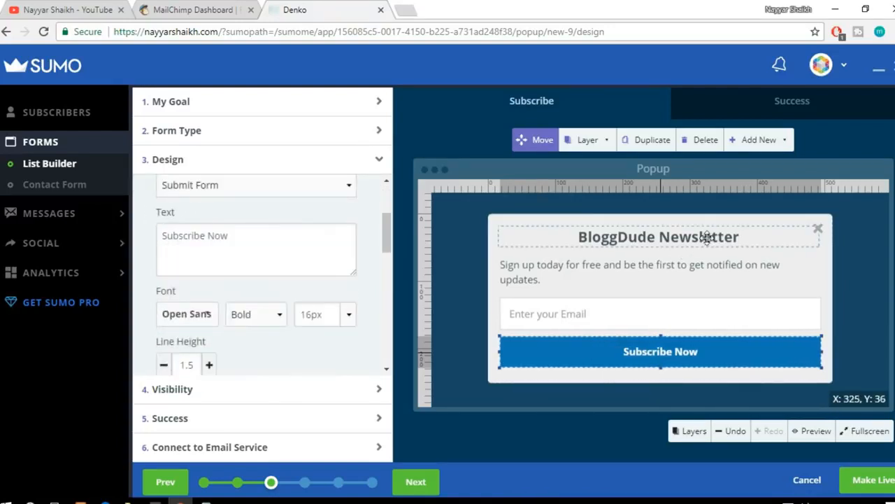
Step: Open the popup's visibility settings, compare Smart Mode with Manual Mode, and choose Manual Mode
click(282, 396)
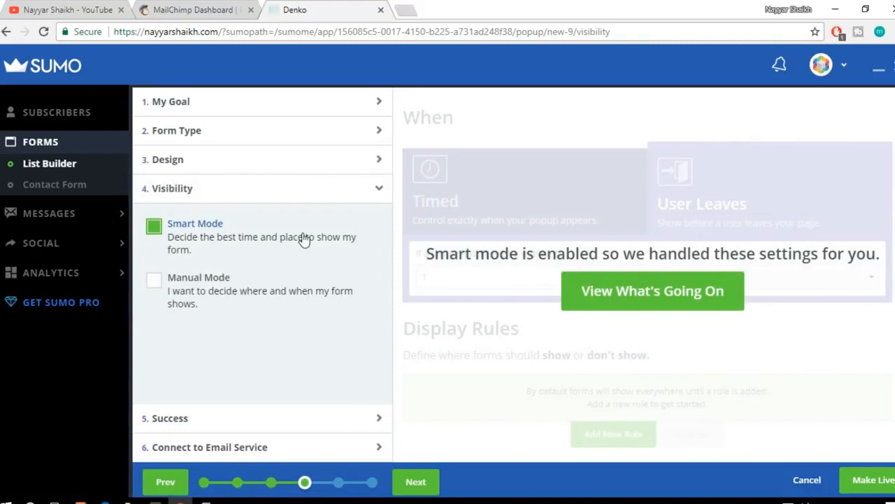
click(217, 291)
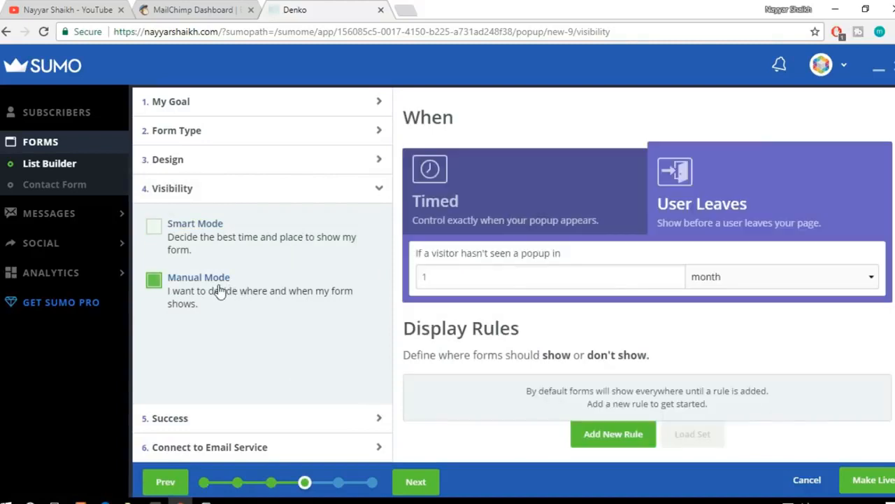
click(222, 251)
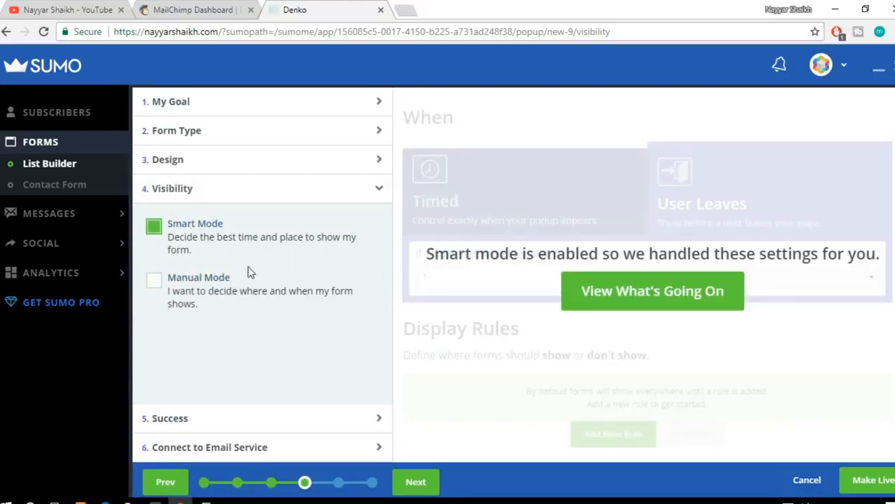
click(203, 292)
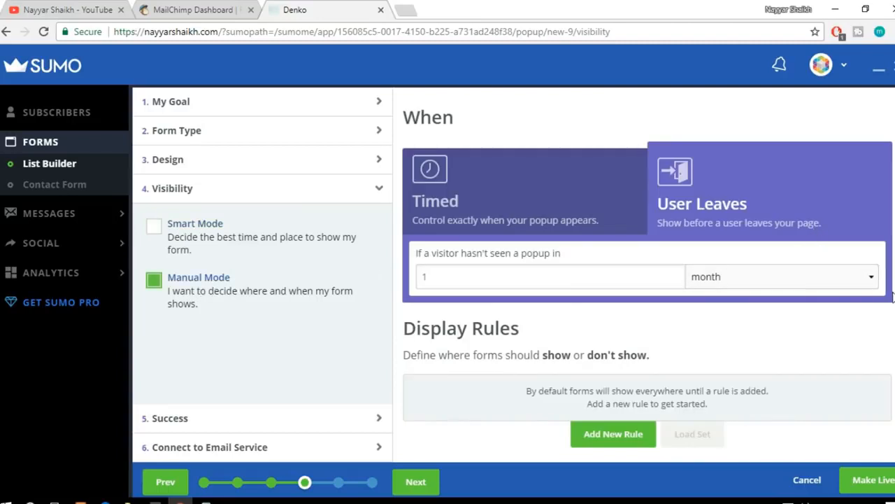
Step: Try the Timed trigger with its popup delay fields and switch the trigger back to User Leaves
click(500, 203)
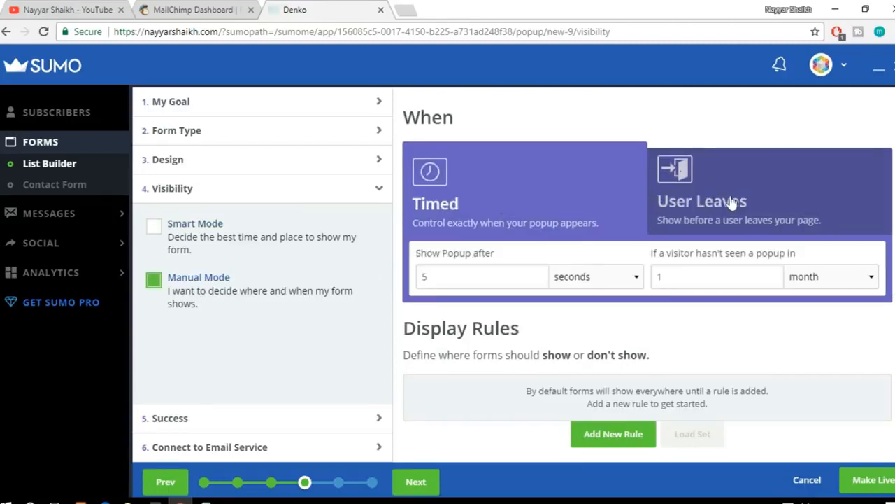
click(732, 205)
click(524, 194)
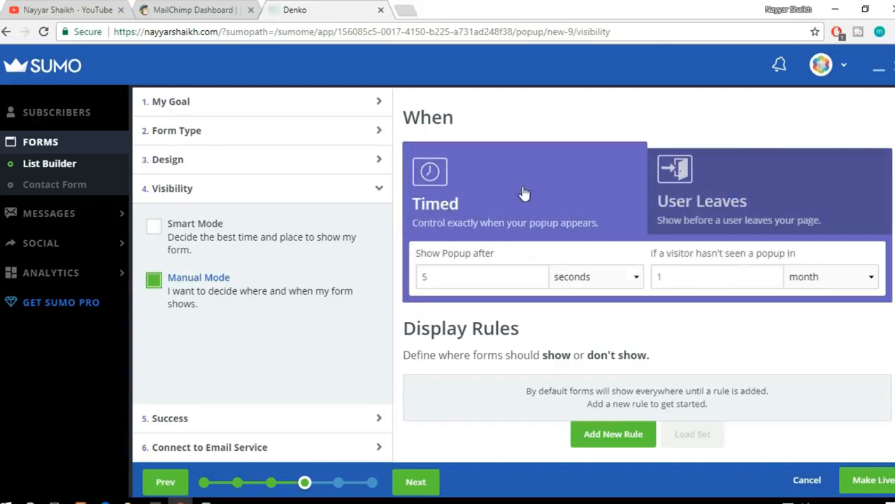
click(465, 277)
click(598, 282)
click(594, 283)
click(741, 191)
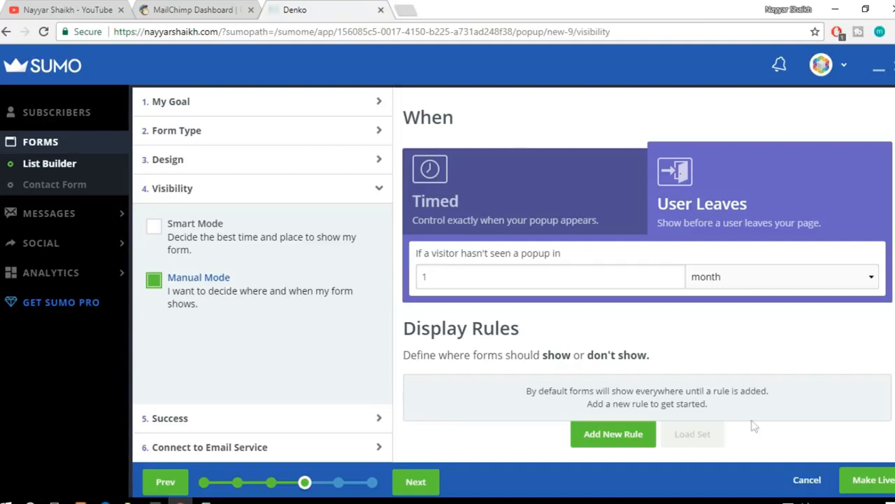
Step: Switch visibility to Smart Mode and back to Manual Mode, and look over the display rules
click(202, 249)
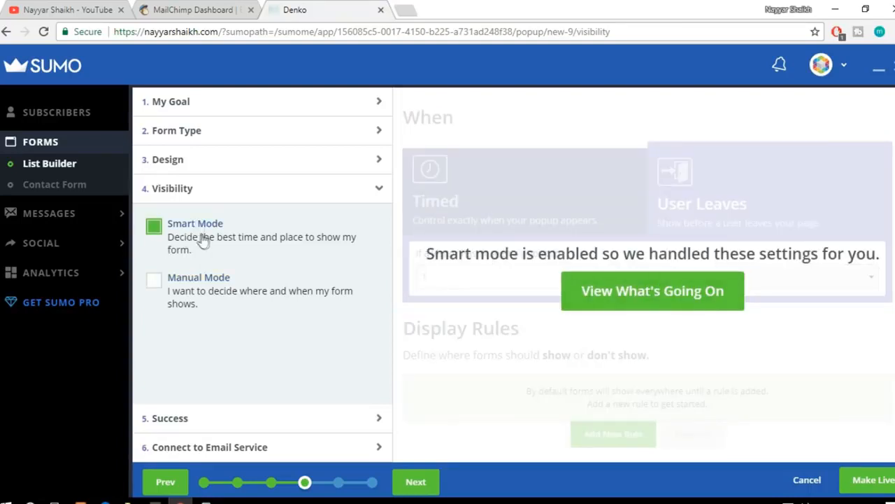
click(268, 266)
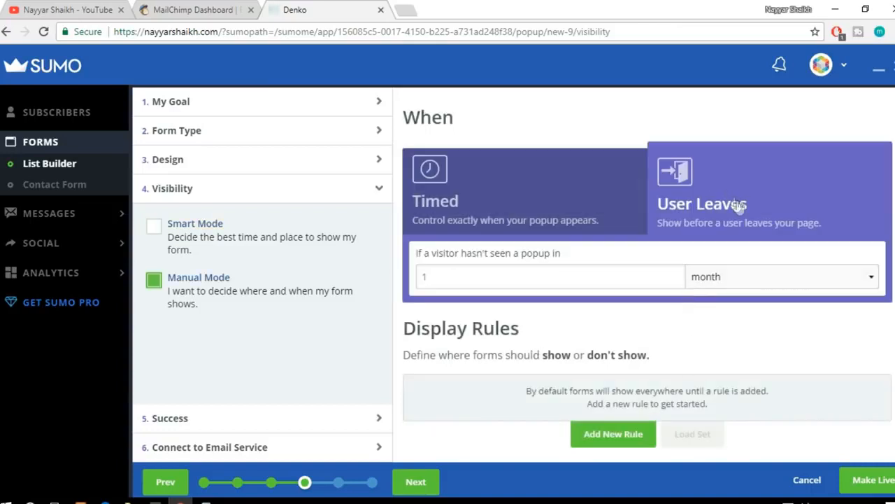
scroll(817, 321, down, 2)
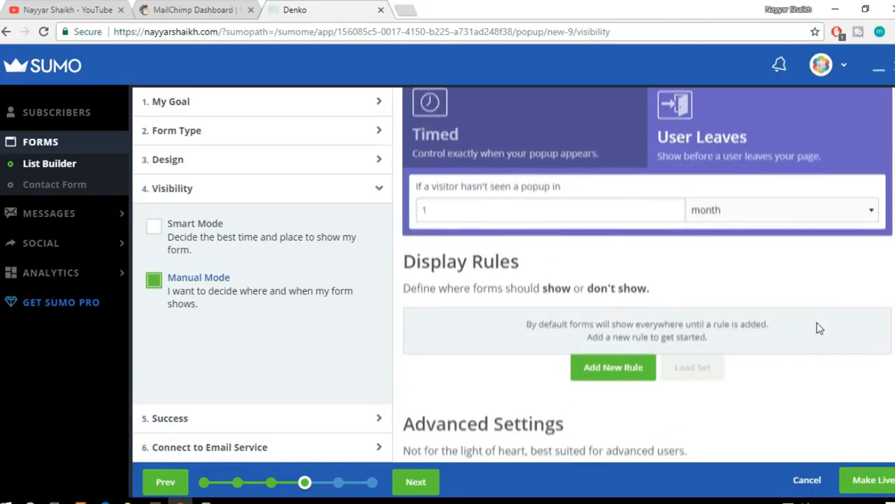
scroll(752, 329, up, 2)
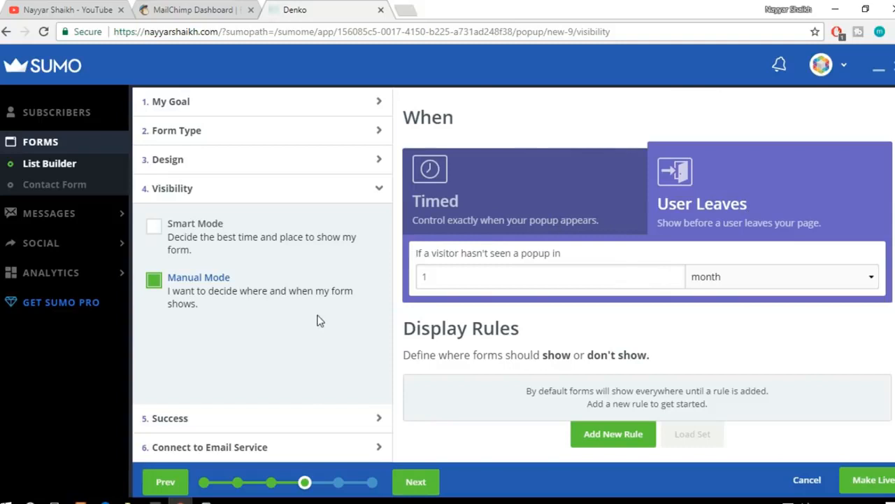
Step: Review the popup's success settings, comparing the Download Content Upgrade and Redirect URL options
click(295, 421)
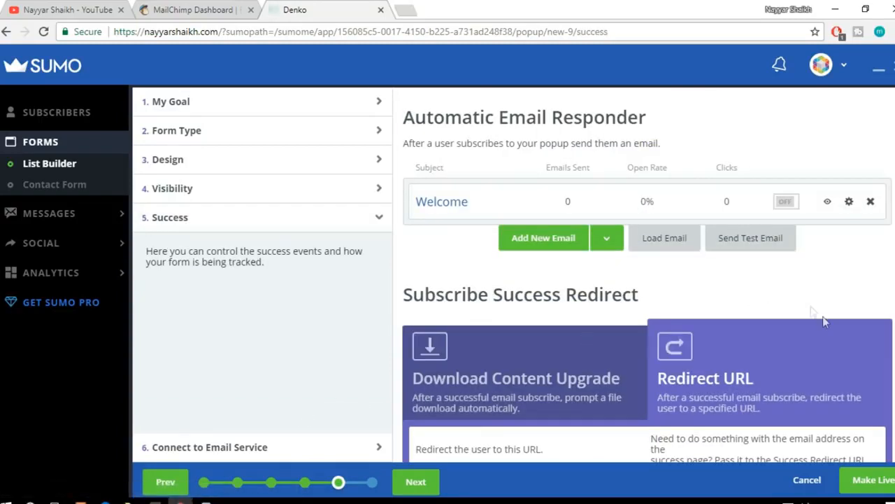
scroll(839, 321, down, 1)
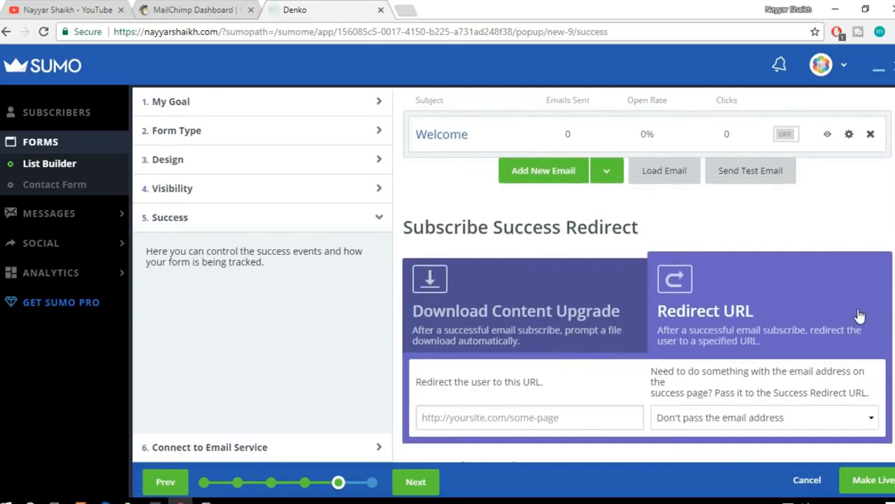
scroll(861, 316, up, 1)
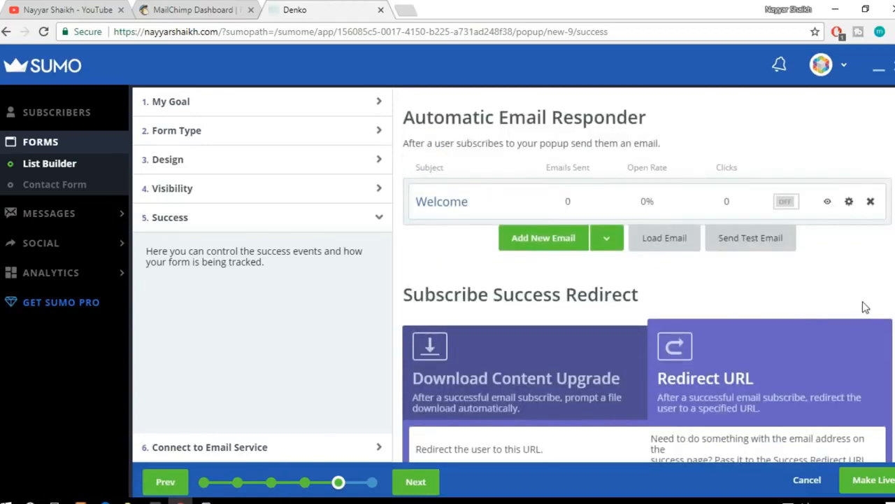
scroll(864, 310, down, 3)
click(553, 192)
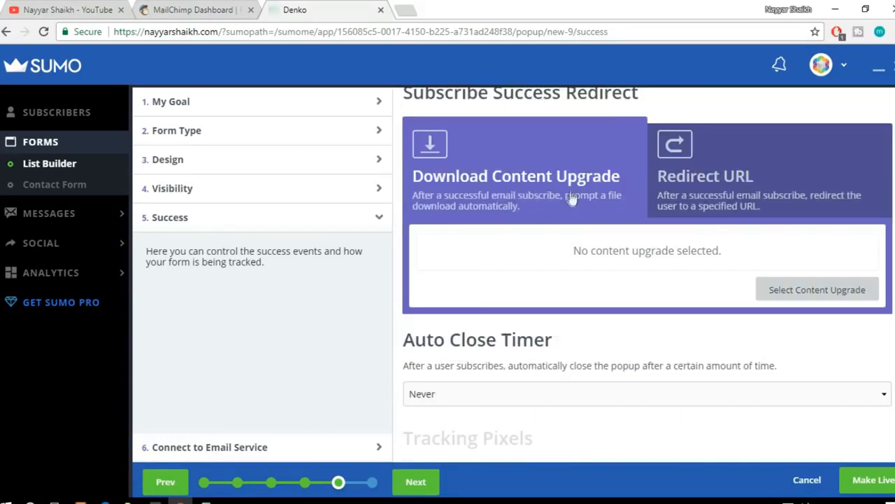
click(704, 177)
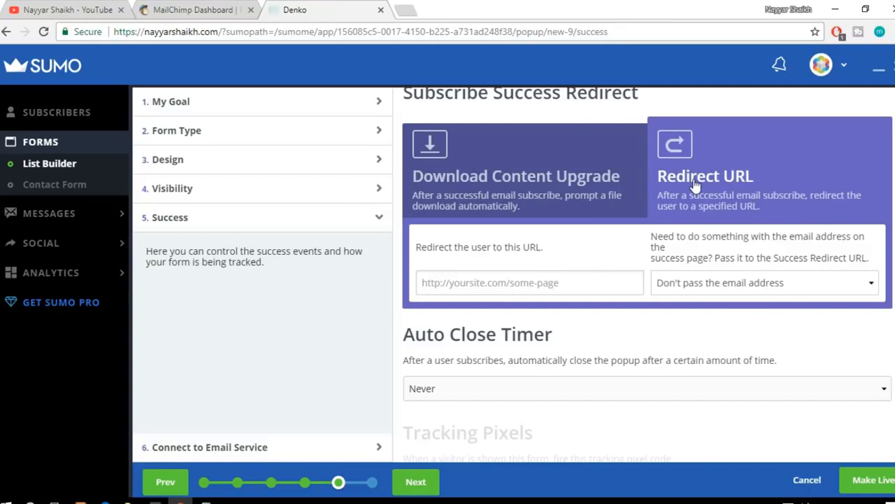
click(518, 282)
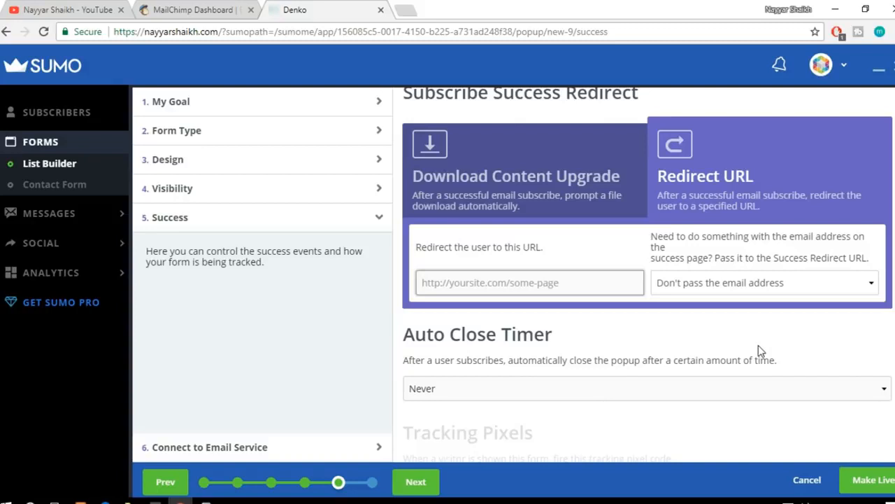
scroll(210, 238, up, 3)
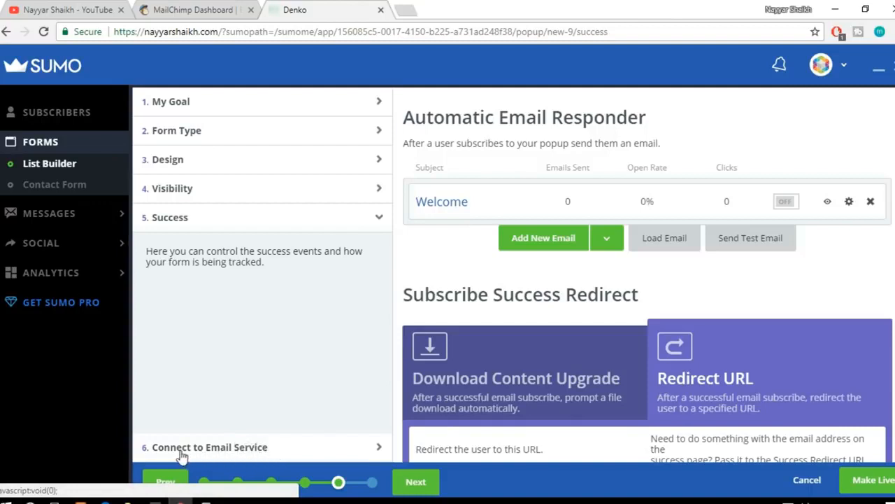
Step: Open the MailChimp integration for the popup and choose BloggDude45 as its mailing list
click(206, 451)
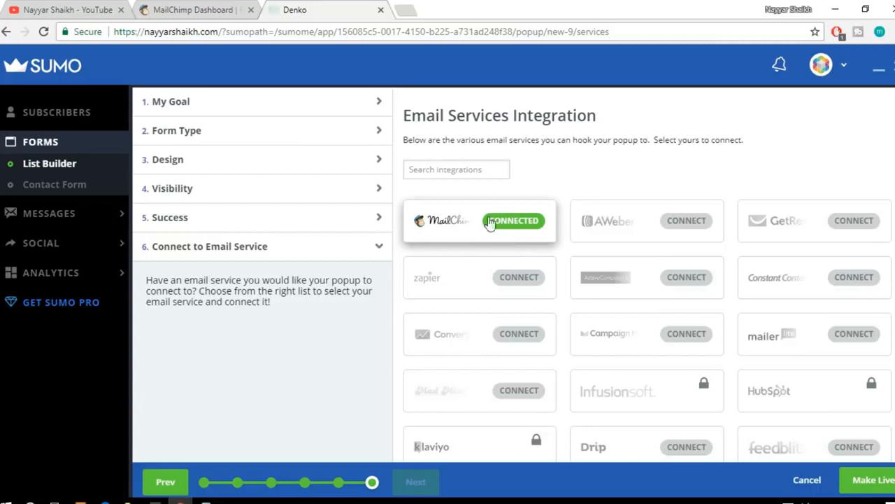
click(515, 224)
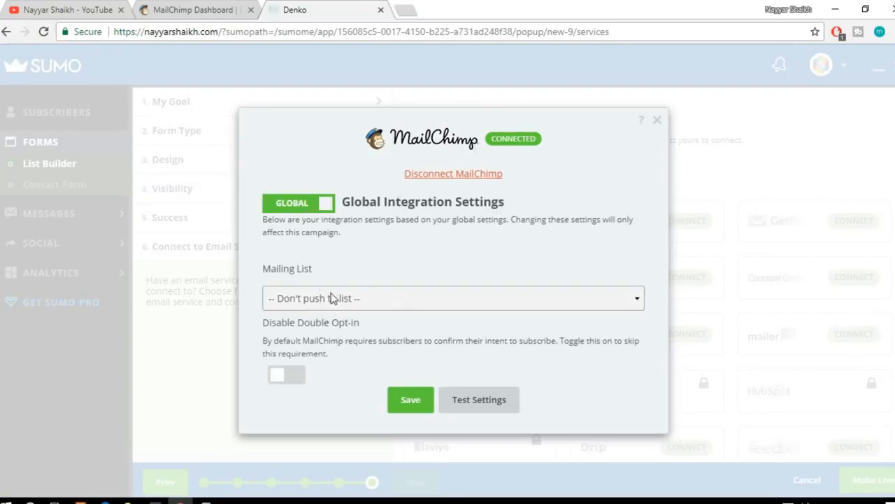
click(333, 298)
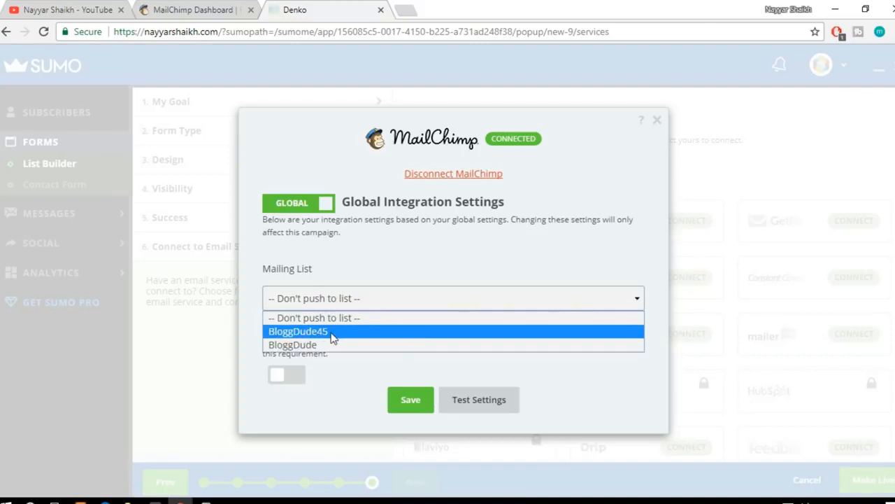
click(333, 331)
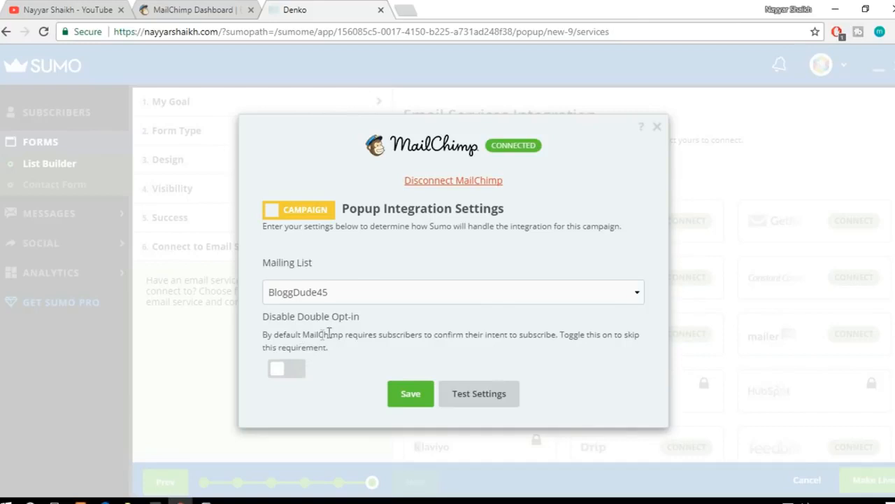
Step: Turn on Disable Double Opt-in for the popup's MailChimp integration and save the settings
click(295, 371)
click(297, 373)
click(290, 370)
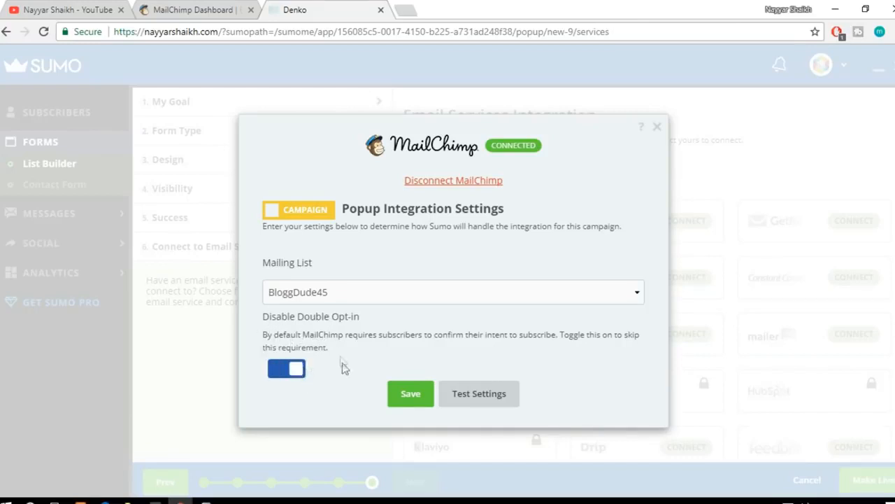
drag(277, 335, 476, 354)
click(486, 348)
click(284, 374)
click(294, 373)
drag(261, 318, 336, 364)
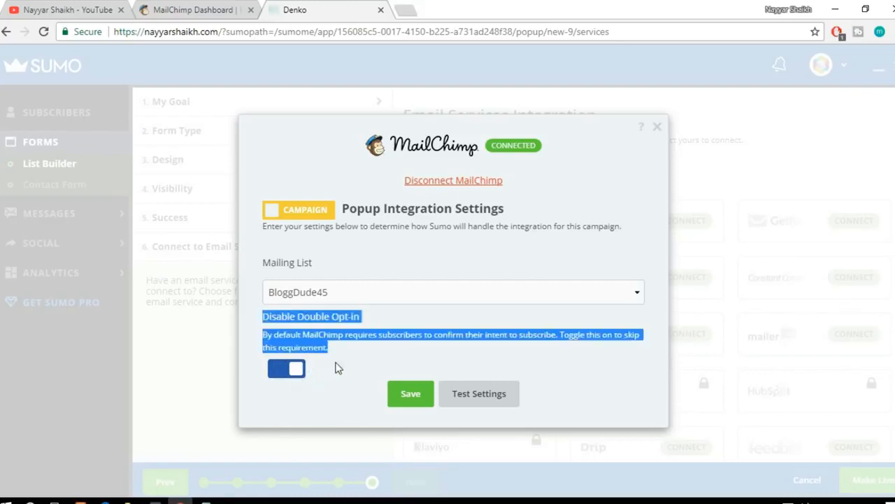
click(337, 364)
click(411, 394)
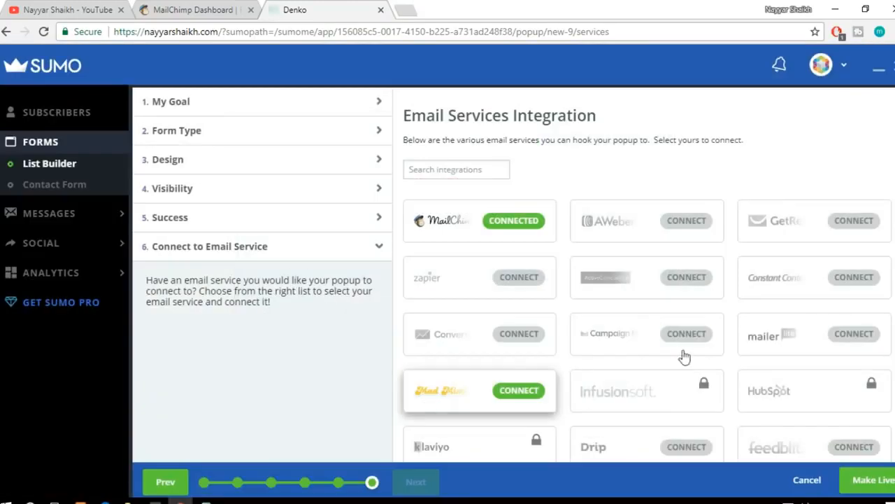
Step: Look over the remaining email services and make the BloggDude Newsletter popup live
scroll(689, 356, down, 5)
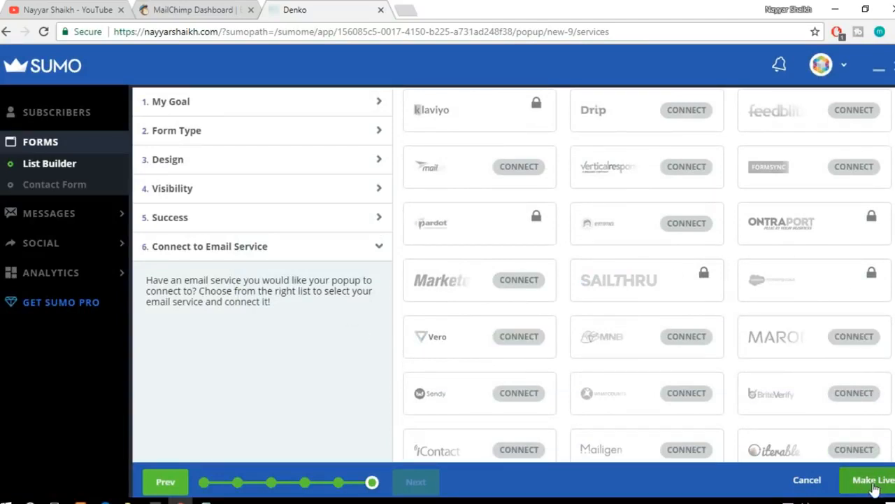
click(872, 483)
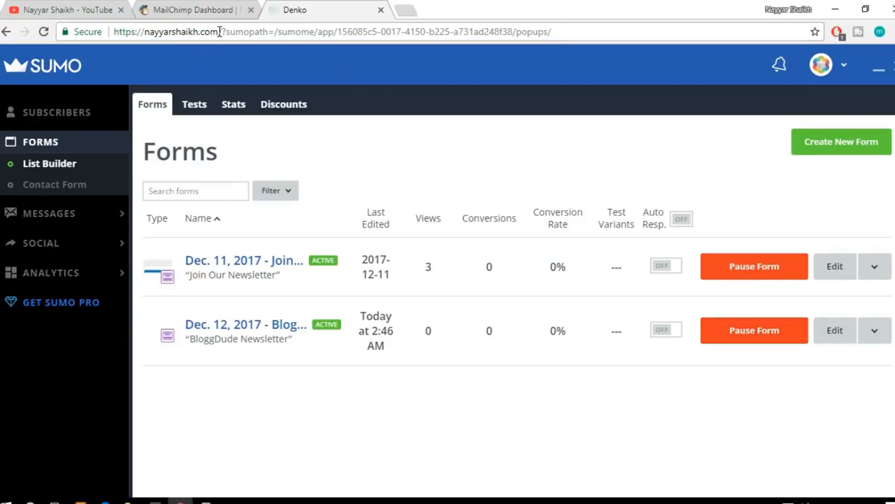
Step: Copy the site's base address and open the Denko home page in a new incognito window
drag(219, 31, 110, 32)
key(ctrl+c)
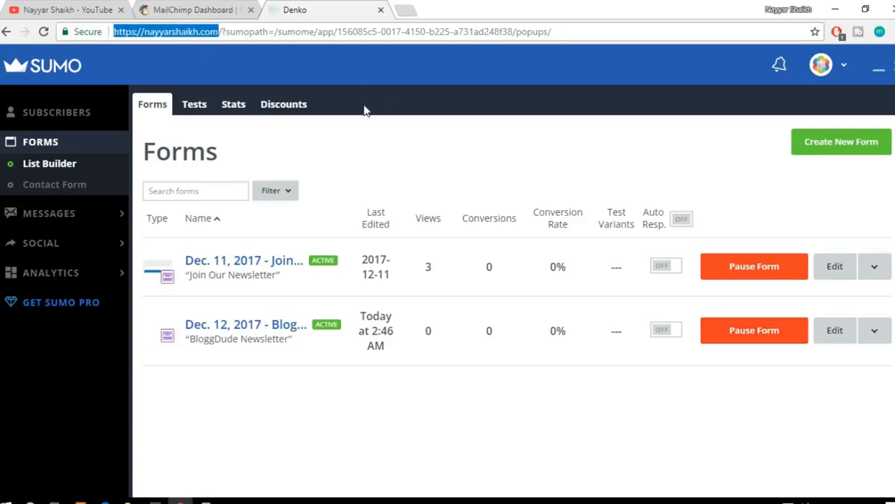
click(891, 32)
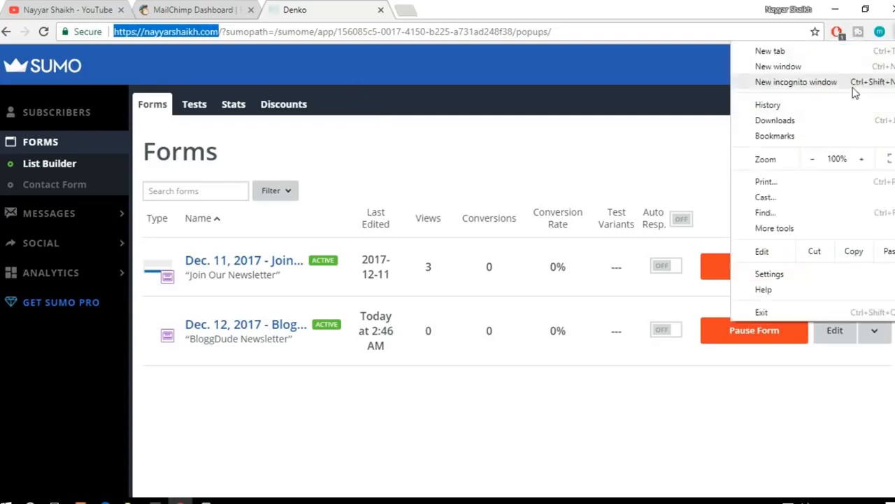
click(850, 82)
key(ctrl+v)
key(Return)
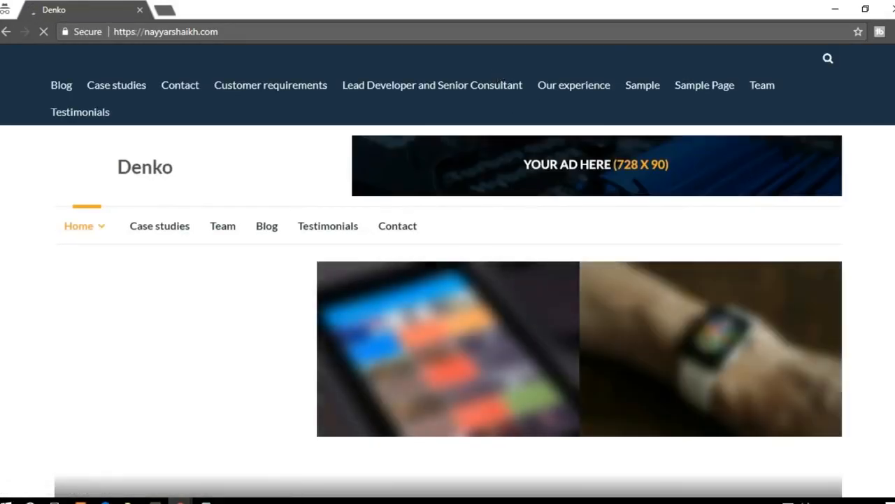
Step: Look through the Denko home page as a visitor to check whether the newsletter popup appears
scroll(447, 280, down, 15)
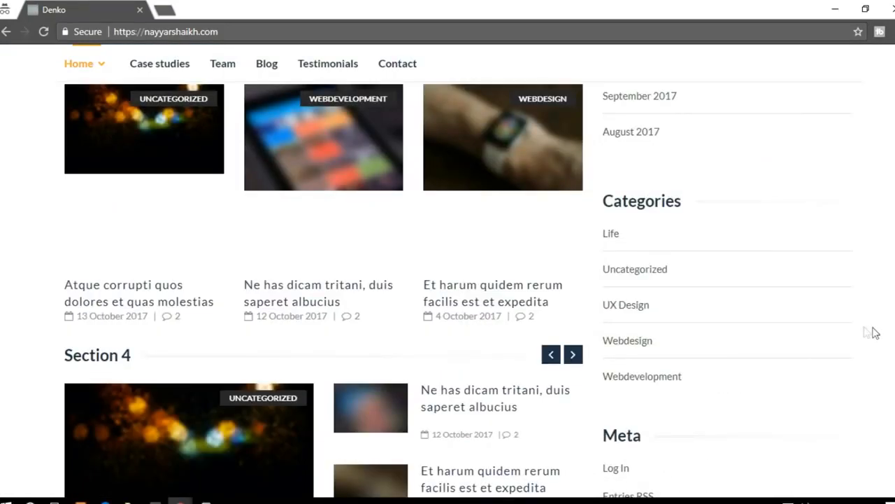
scroll(447, 280, up, 5)
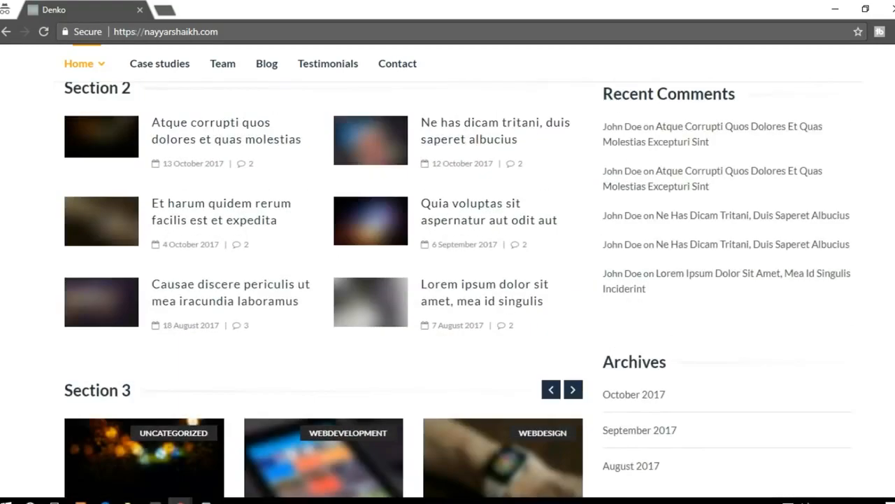
scroll(447, 280, up, 8)
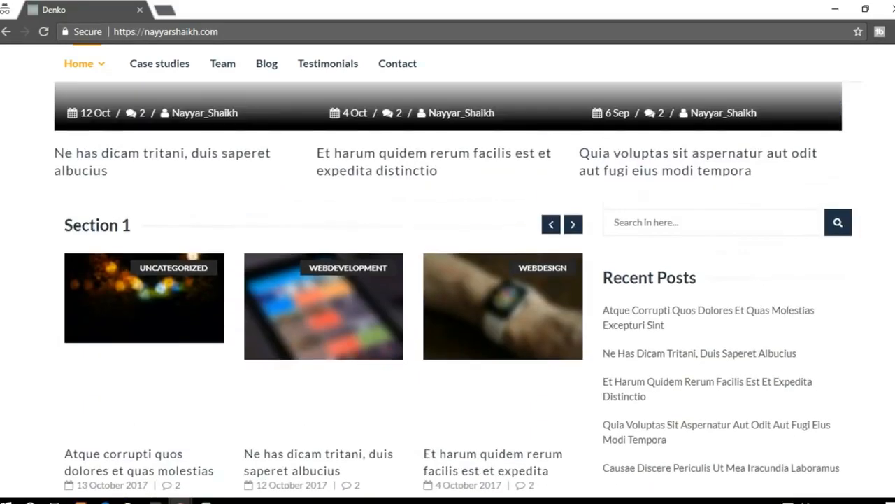
scroll(448, 280, up, 4)
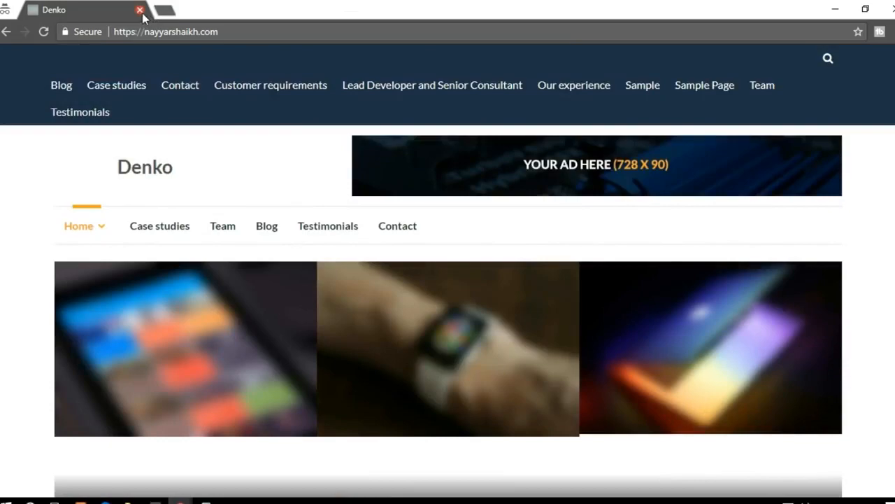
scroll(874, 220, down, 6)
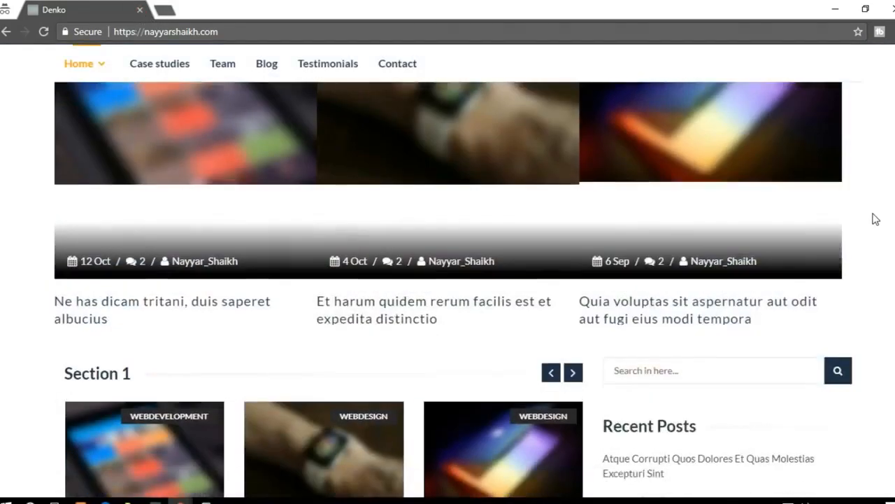
scroll(448, 280, down, 10)
scroll(447, 280, up, 15)
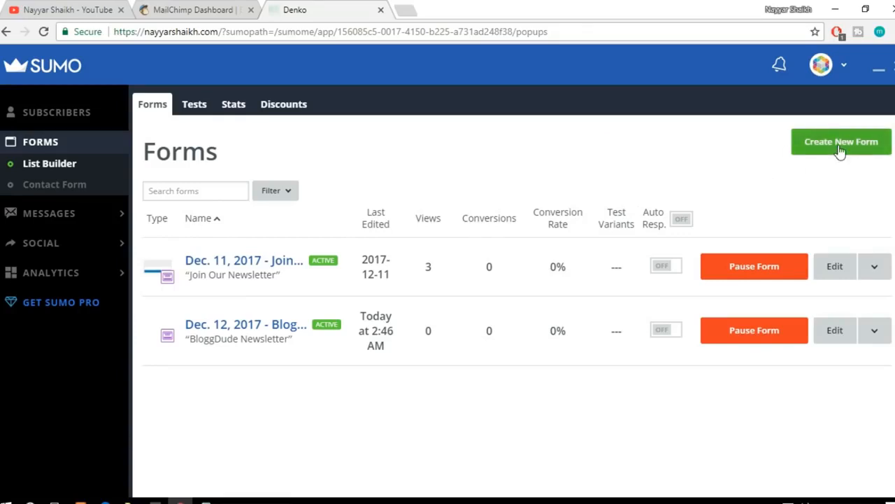
Step: Return to Sumo and create a new form, choosing Smart Bar as its form type
click(840, 147)
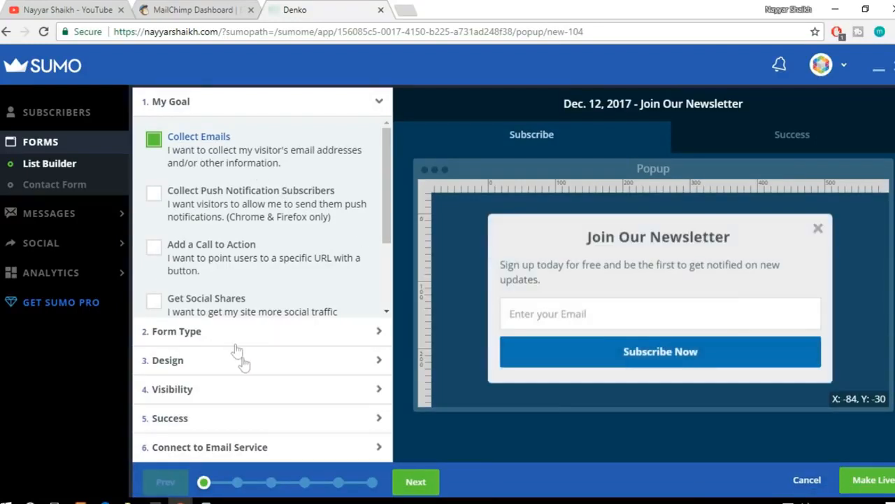
click(264, 335)
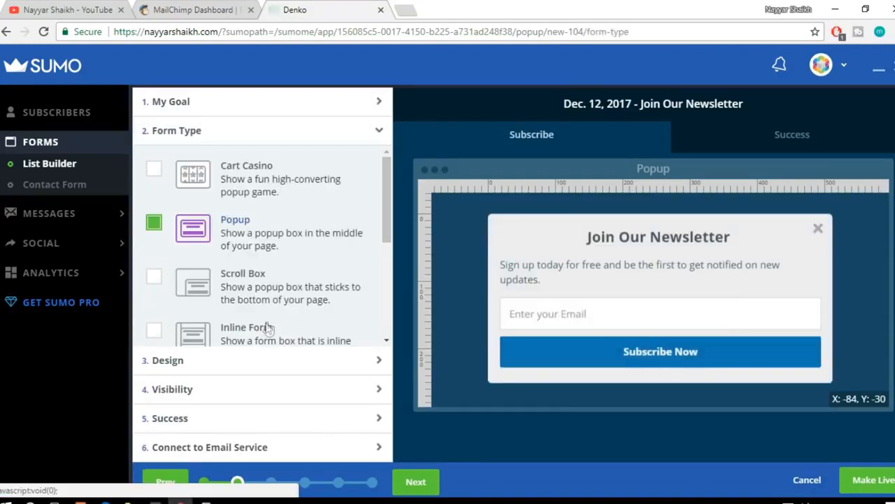
scroll(329, 284, down, 5)
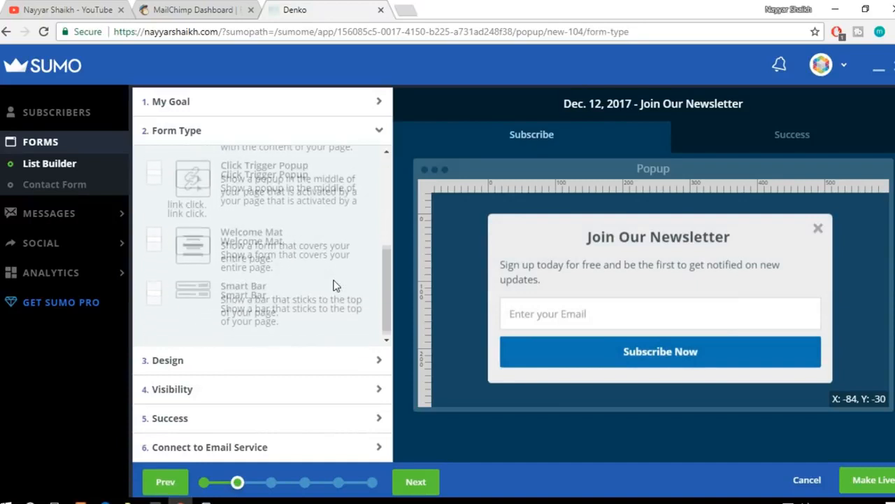
click(245, 311)
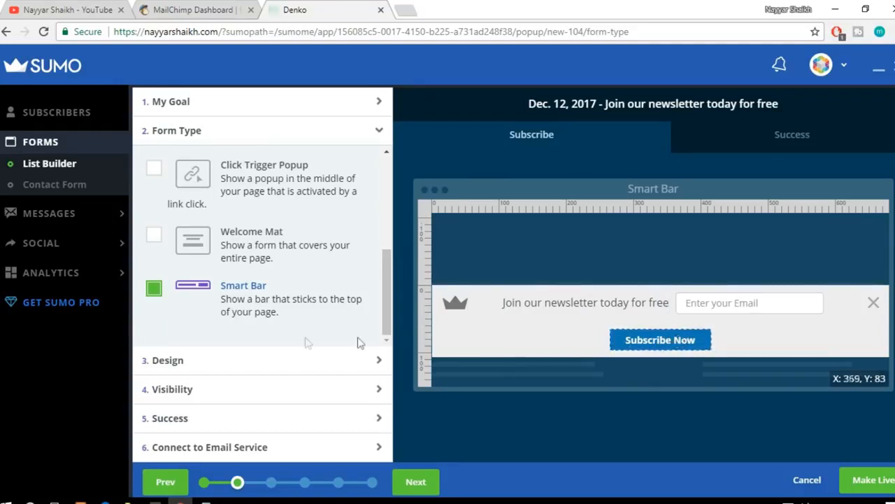
Step: Go past the smart bar's design settings and set its visibility to Manual Mode
click(245, 360)
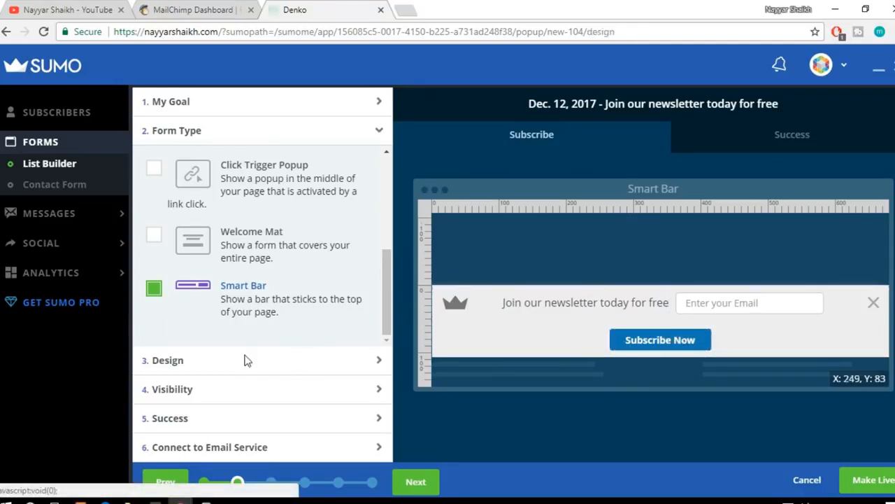
click(180, 397)
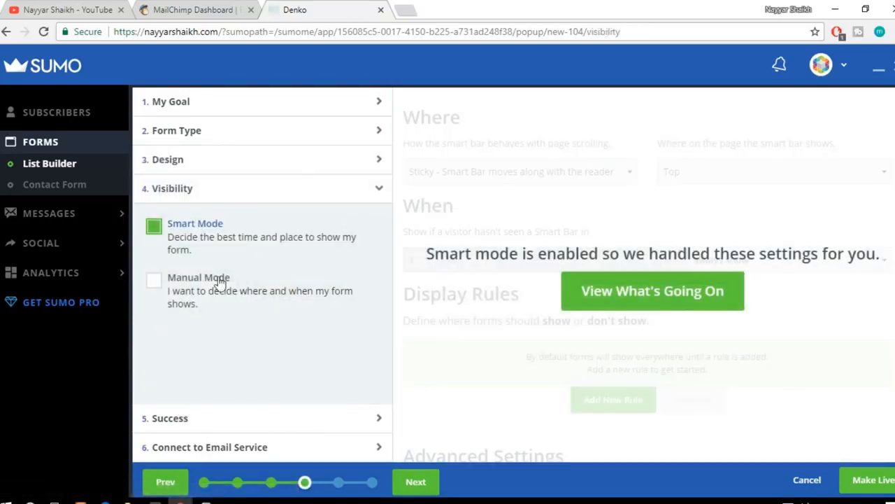
click(639, 306)
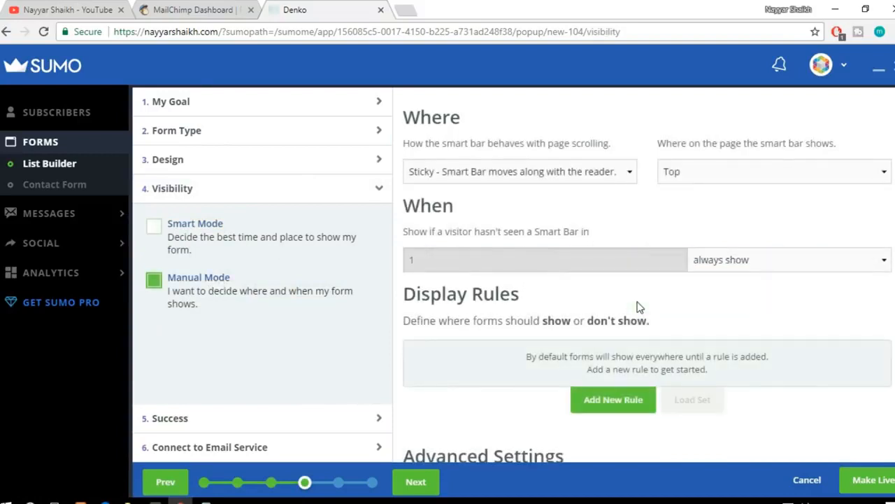
scroll(728, 317, down, 1)
scroll(733, 333, up, 1)
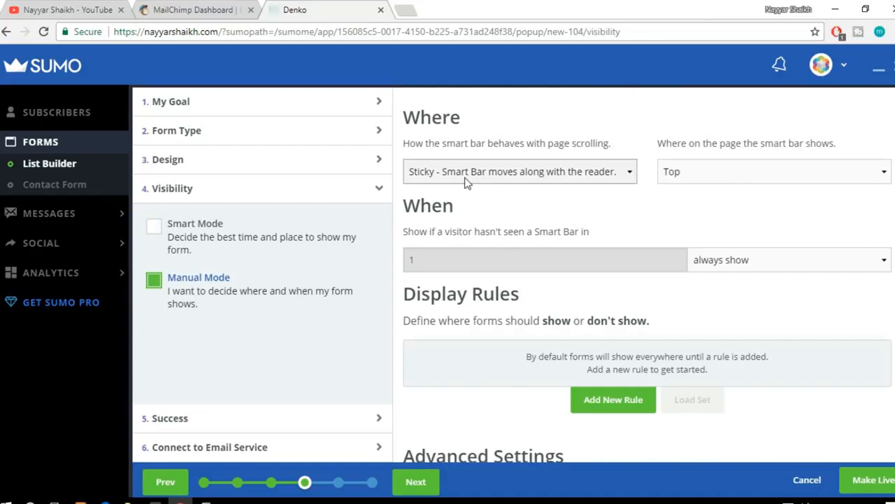
Step: Compare the smart bar's scroll behaviour and page position options, keeping Sticky and Top
click(492, 175)
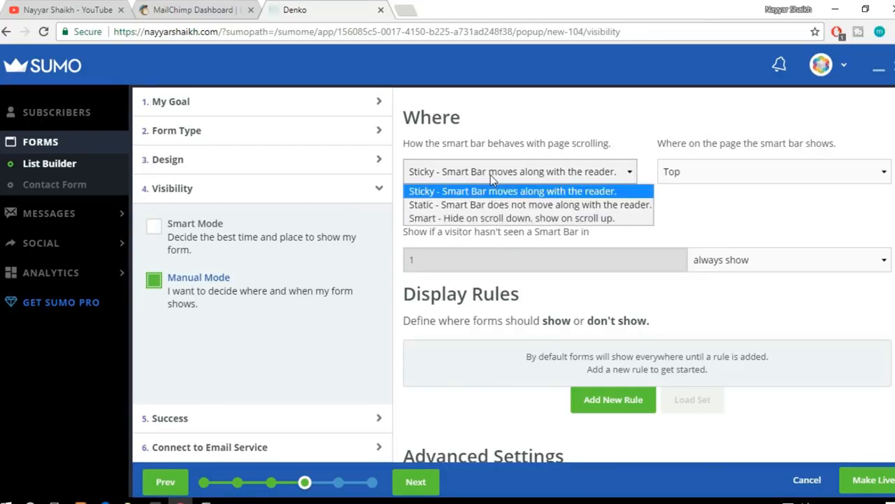
click(490, 175)
click(673, 176)
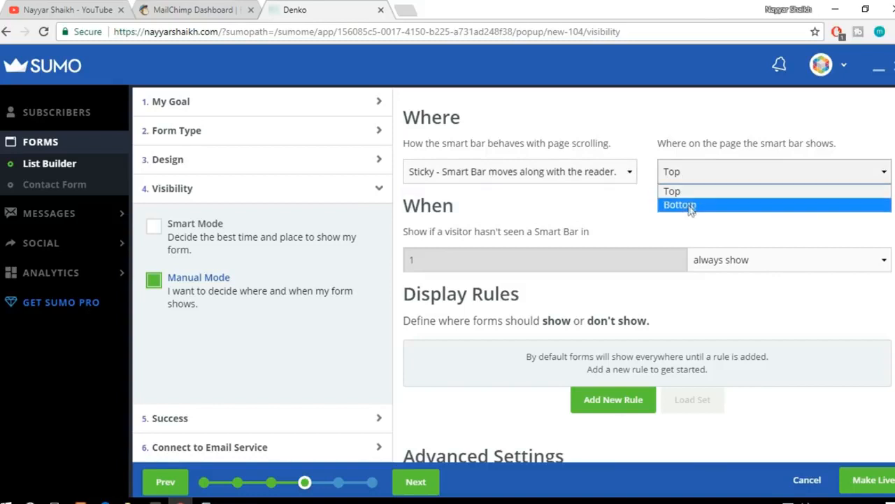
click(580, 170)
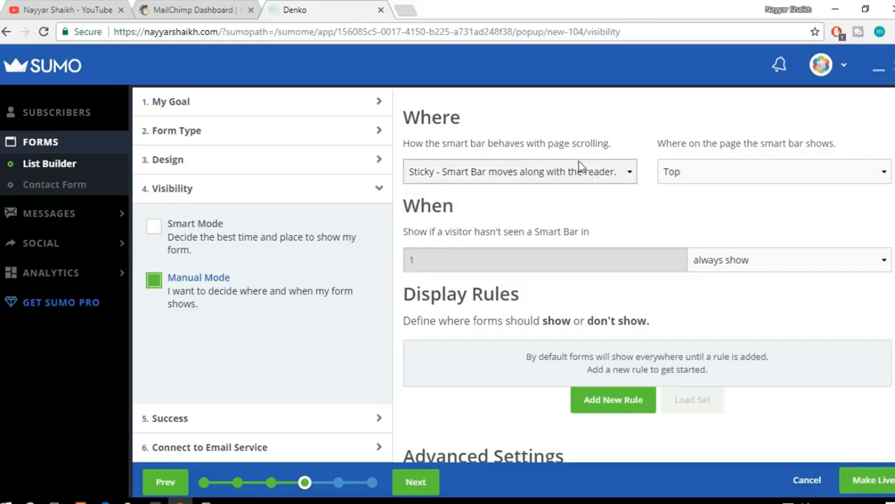
click(578, 173)
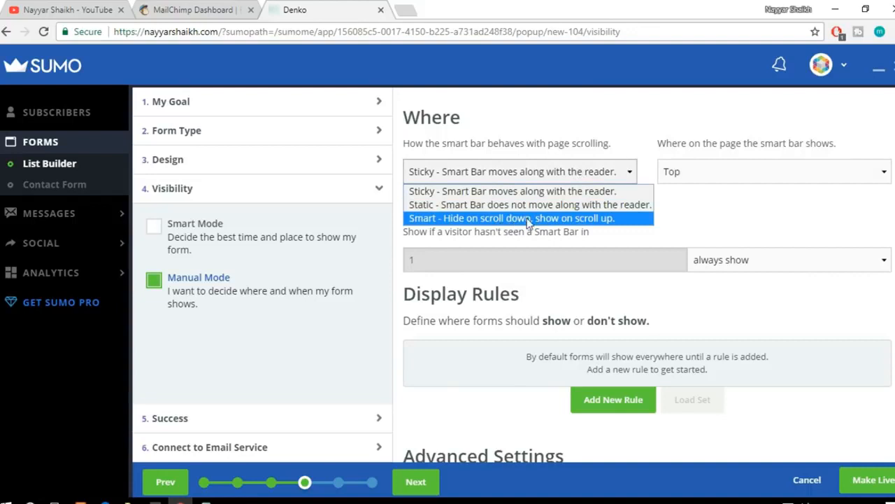
click(546, 191)
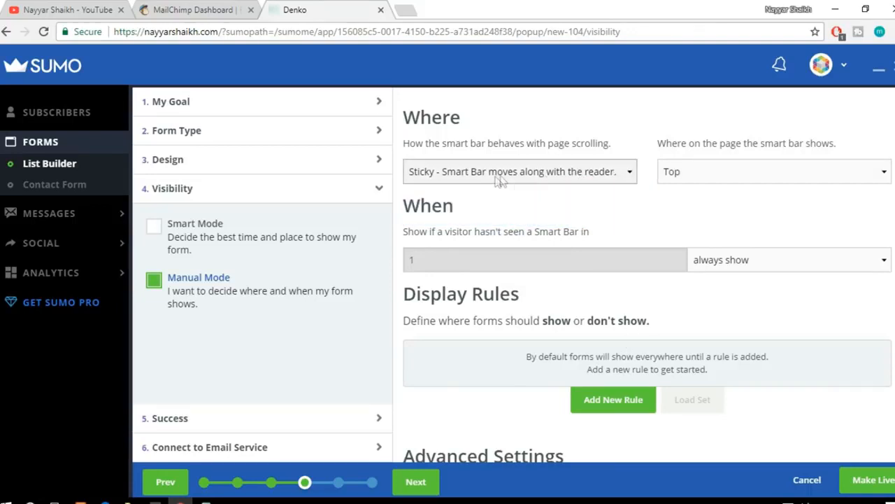
click(516, 177)
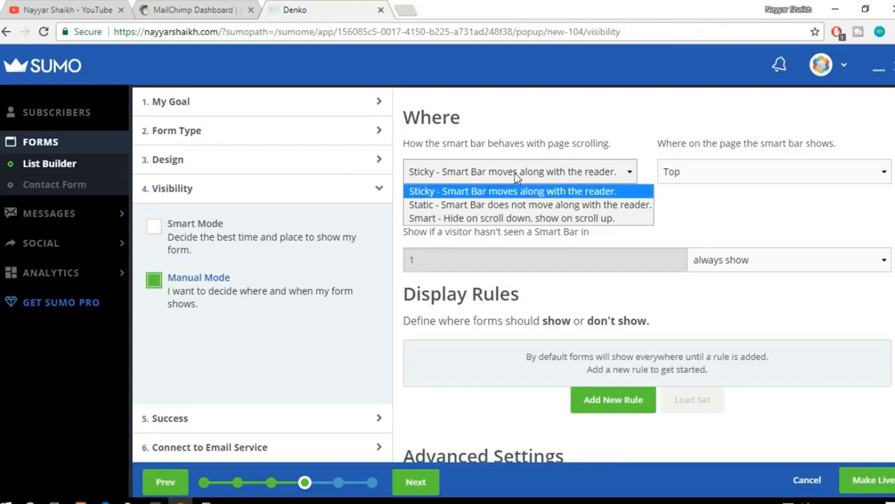
click(570, 189)
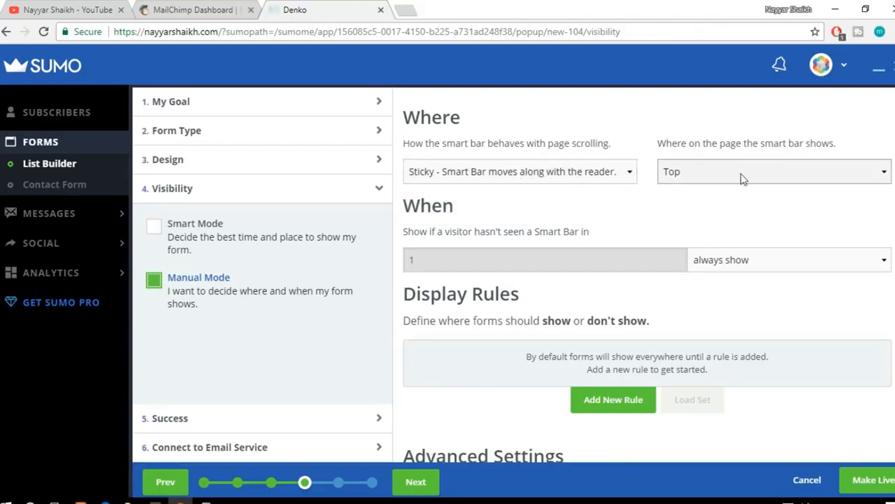
scroll(589, 344, down, 2)
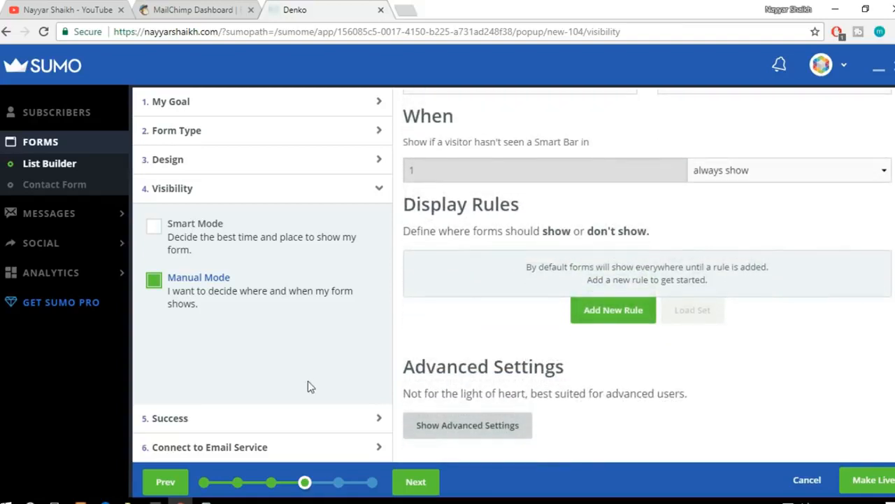
Step: Review the smart bar's success settings, including the email responder, redirect and auto close timer
click(197, 419)
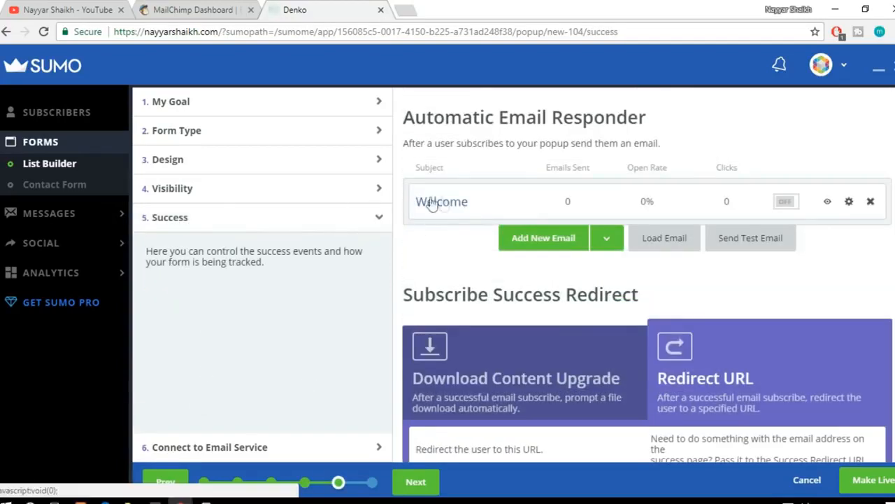
scroll(650, 278, down, 2)
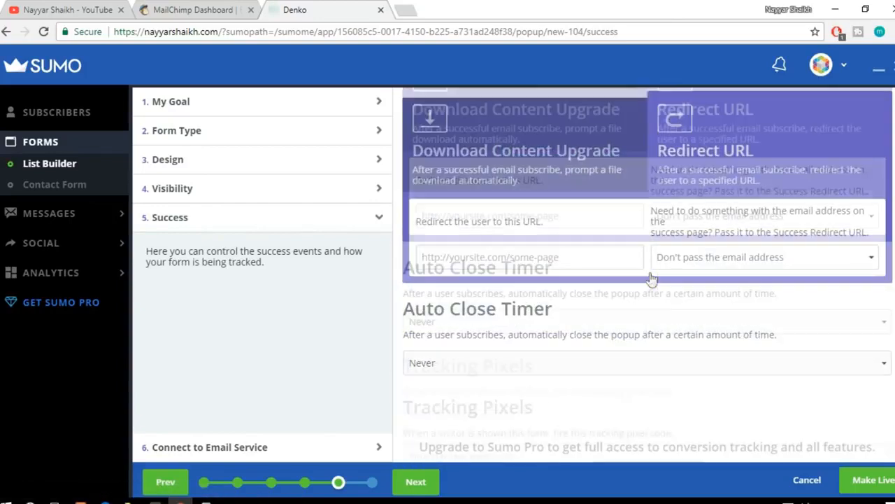
scroll(618, 262, up, 1)
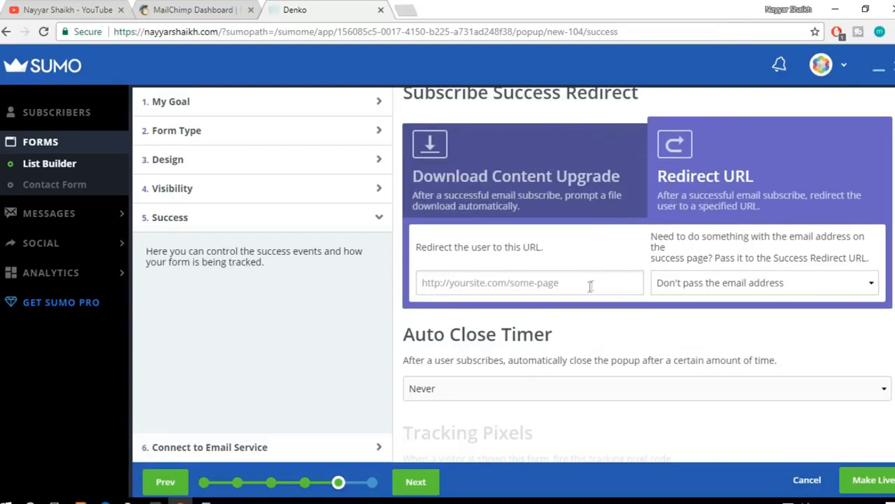
Step: Open the MailChimp integration for the smart bar and choose BloggDude45 as its mailing list
click(214, 452)
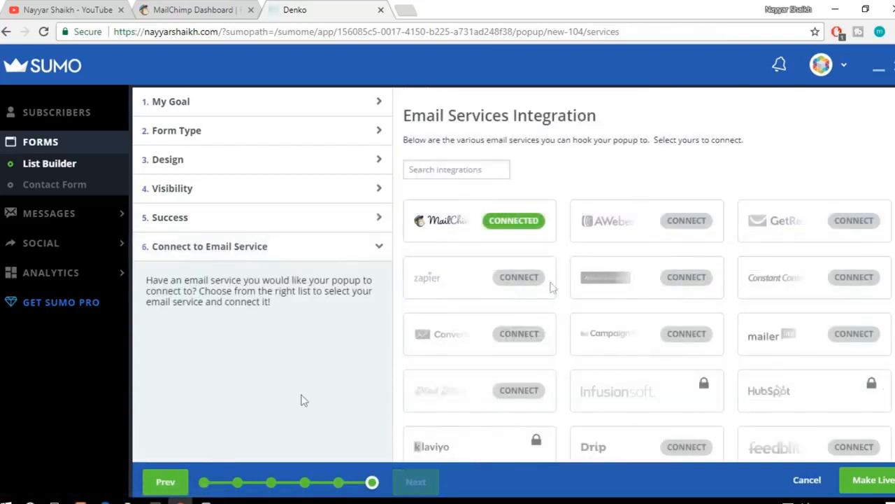
click(523, 221)
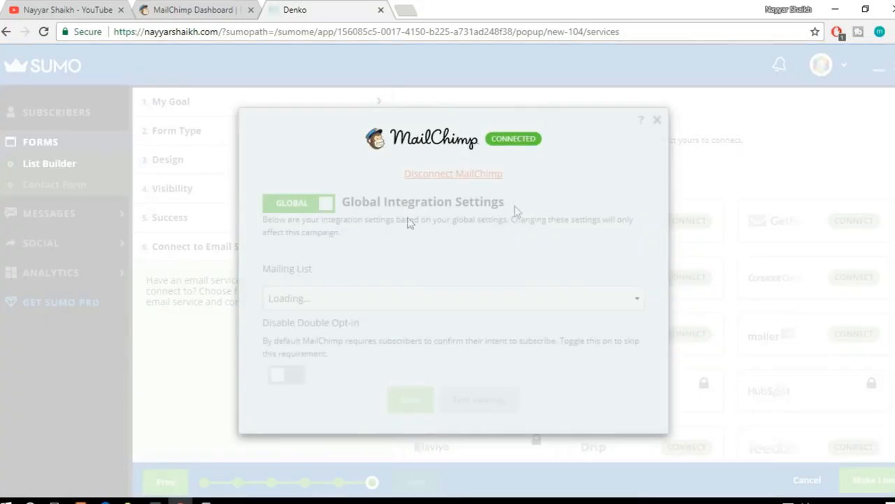
click(400, 299)
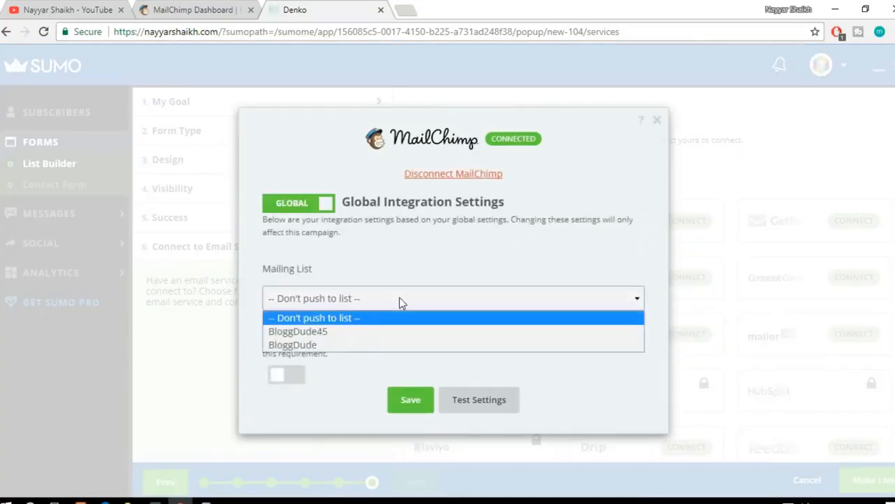
click(354, 332)
Step: Save the MailChimp integration with Disable Double Opt-in turned on and make the smart bar live
click(291, 369)
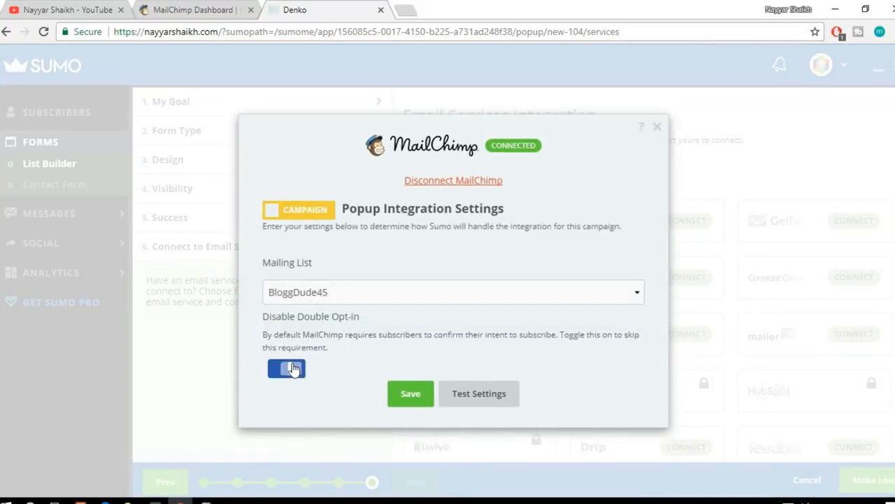
click(411, 393)
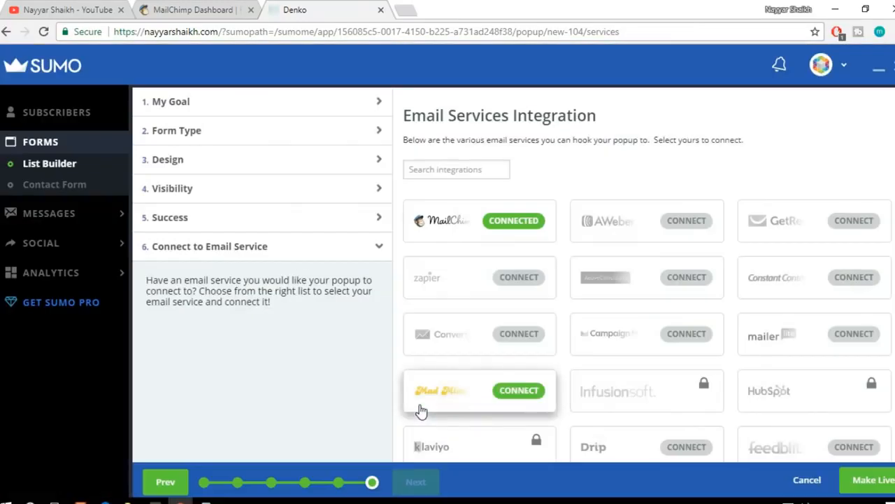
click(880, 483)
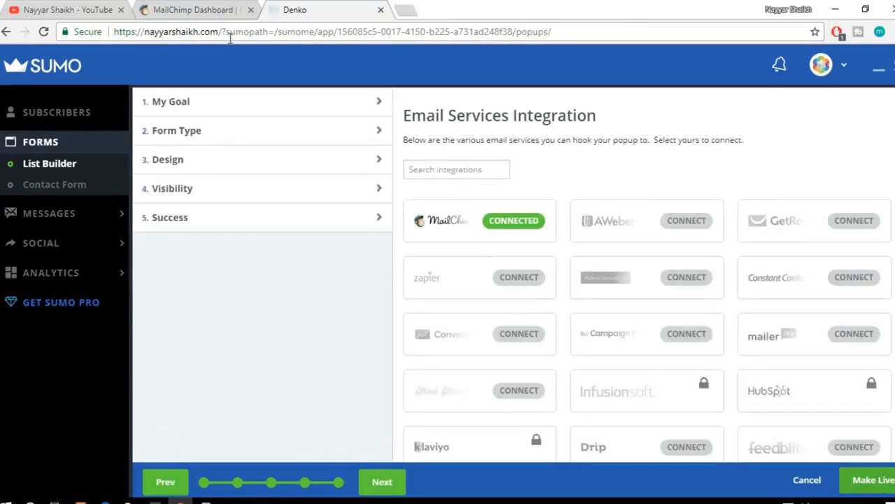
Step: Copy the Denko site's base address and open it in a new incognito window
drag(214, 32, 113, 31)
key(ctrl+c)
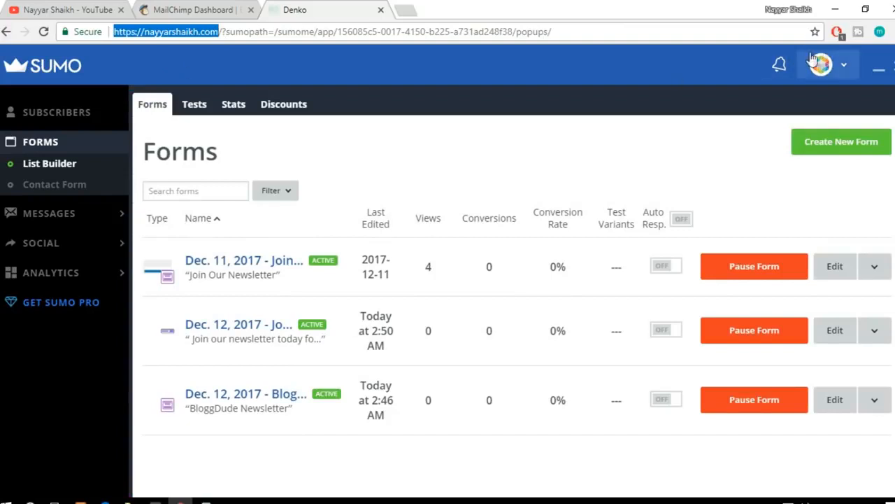
click(891, 31)
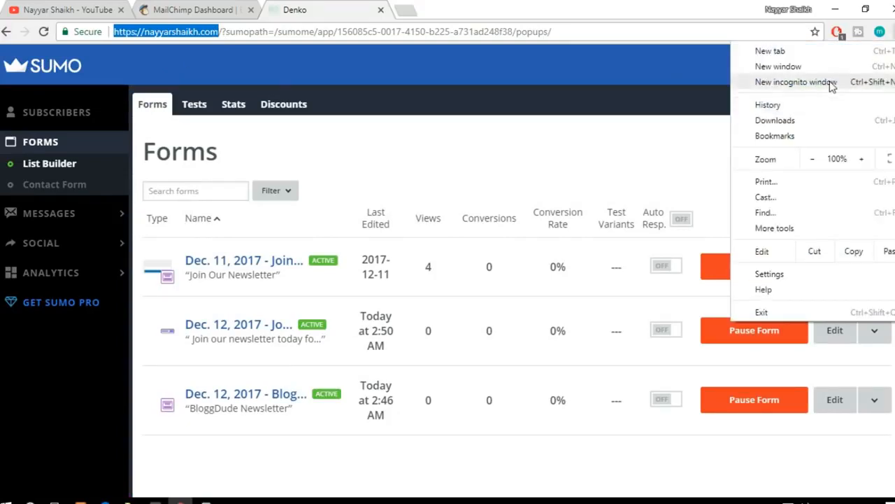
click(847, 84)
key(ctrl+v)
key(Return)
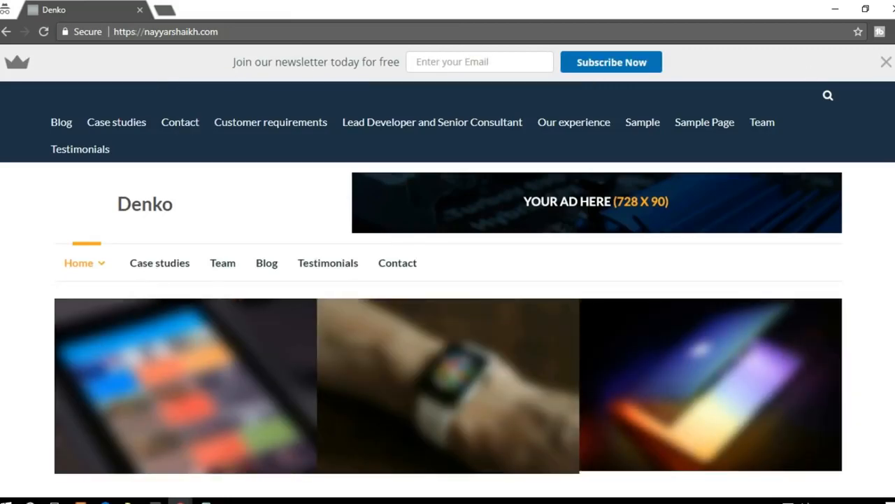
Step: Check the newsletter smart bar on the Denko homepage and dismiss the Join Our Newsletter popup
scroll(273, 130, down, 7)
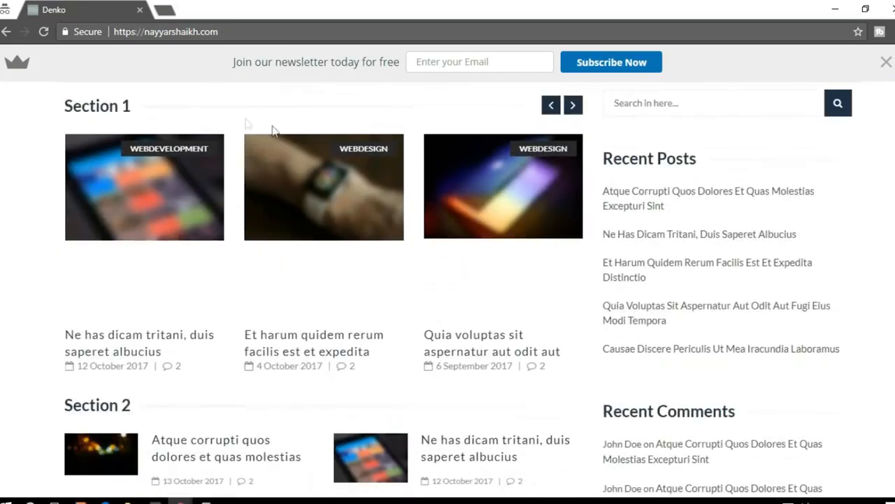
drag(233, 61, 426, 62)
click(648, 63)
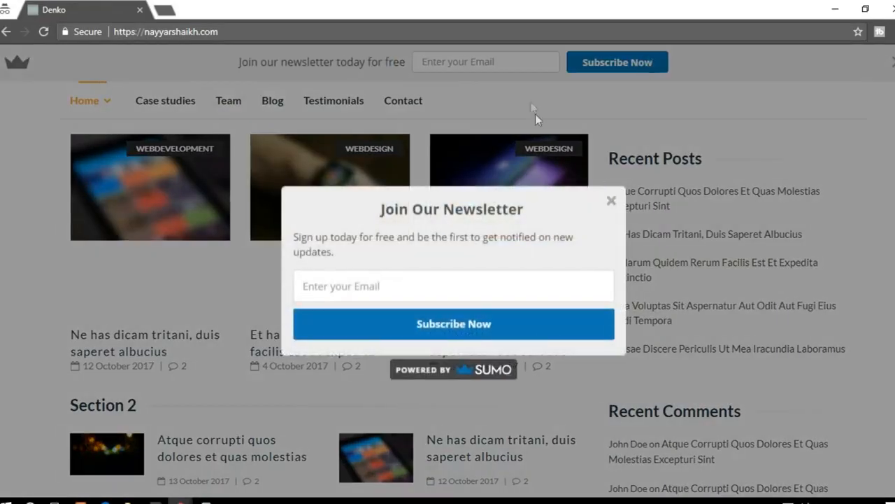
click(612, 203)
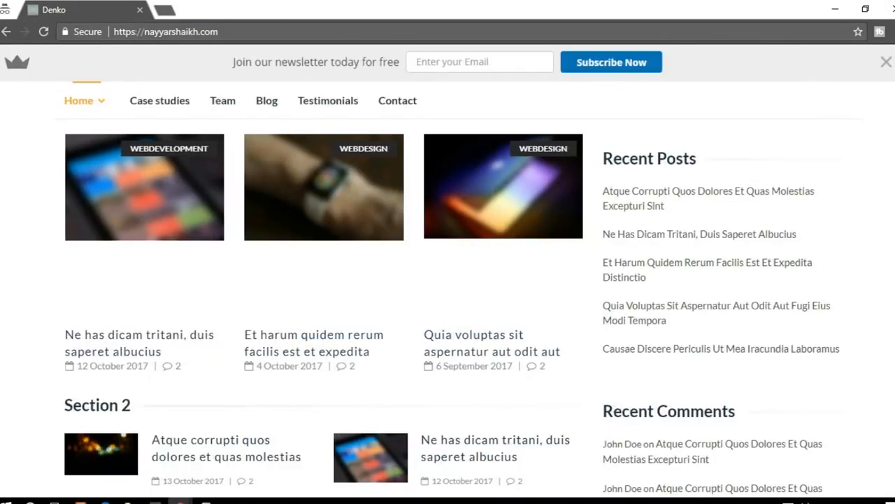
Step: Check the smart bar's sticky behaviour along the homepage, and close the incognito window
scroll(448, 294, down, 15)
scroll(447, 293, up, 8)
scroll(448, 294, up, 10)
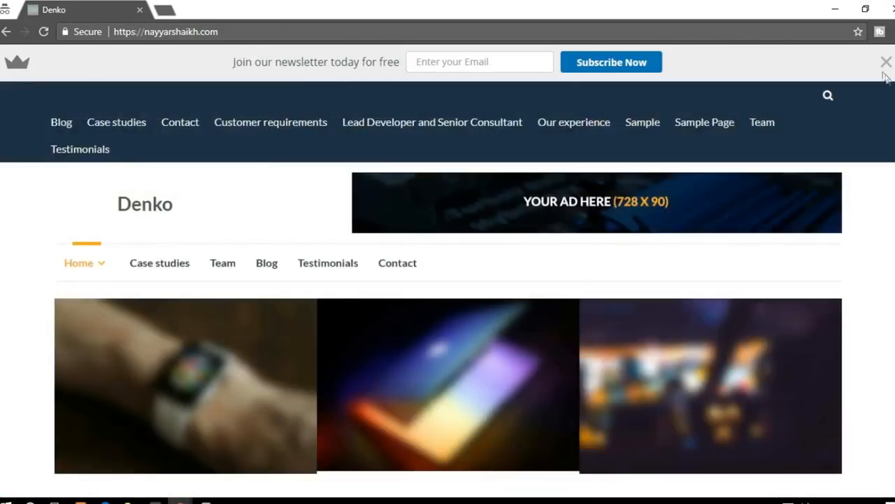
click(893, 9)
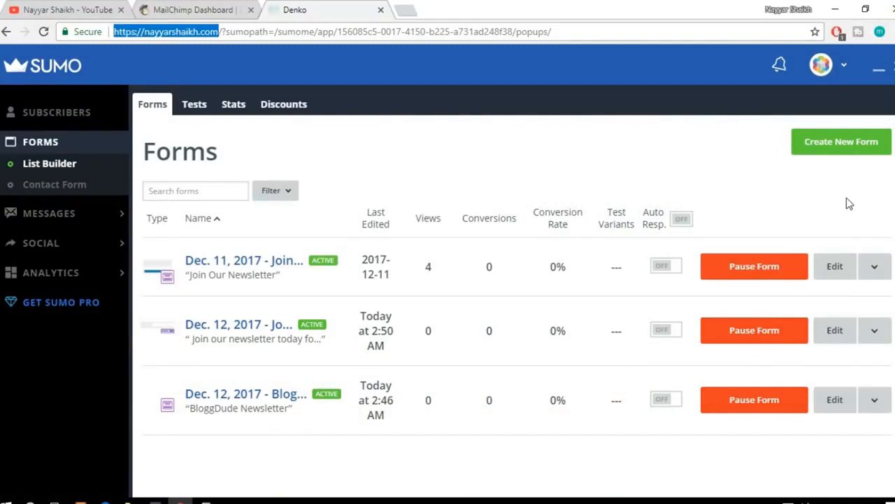